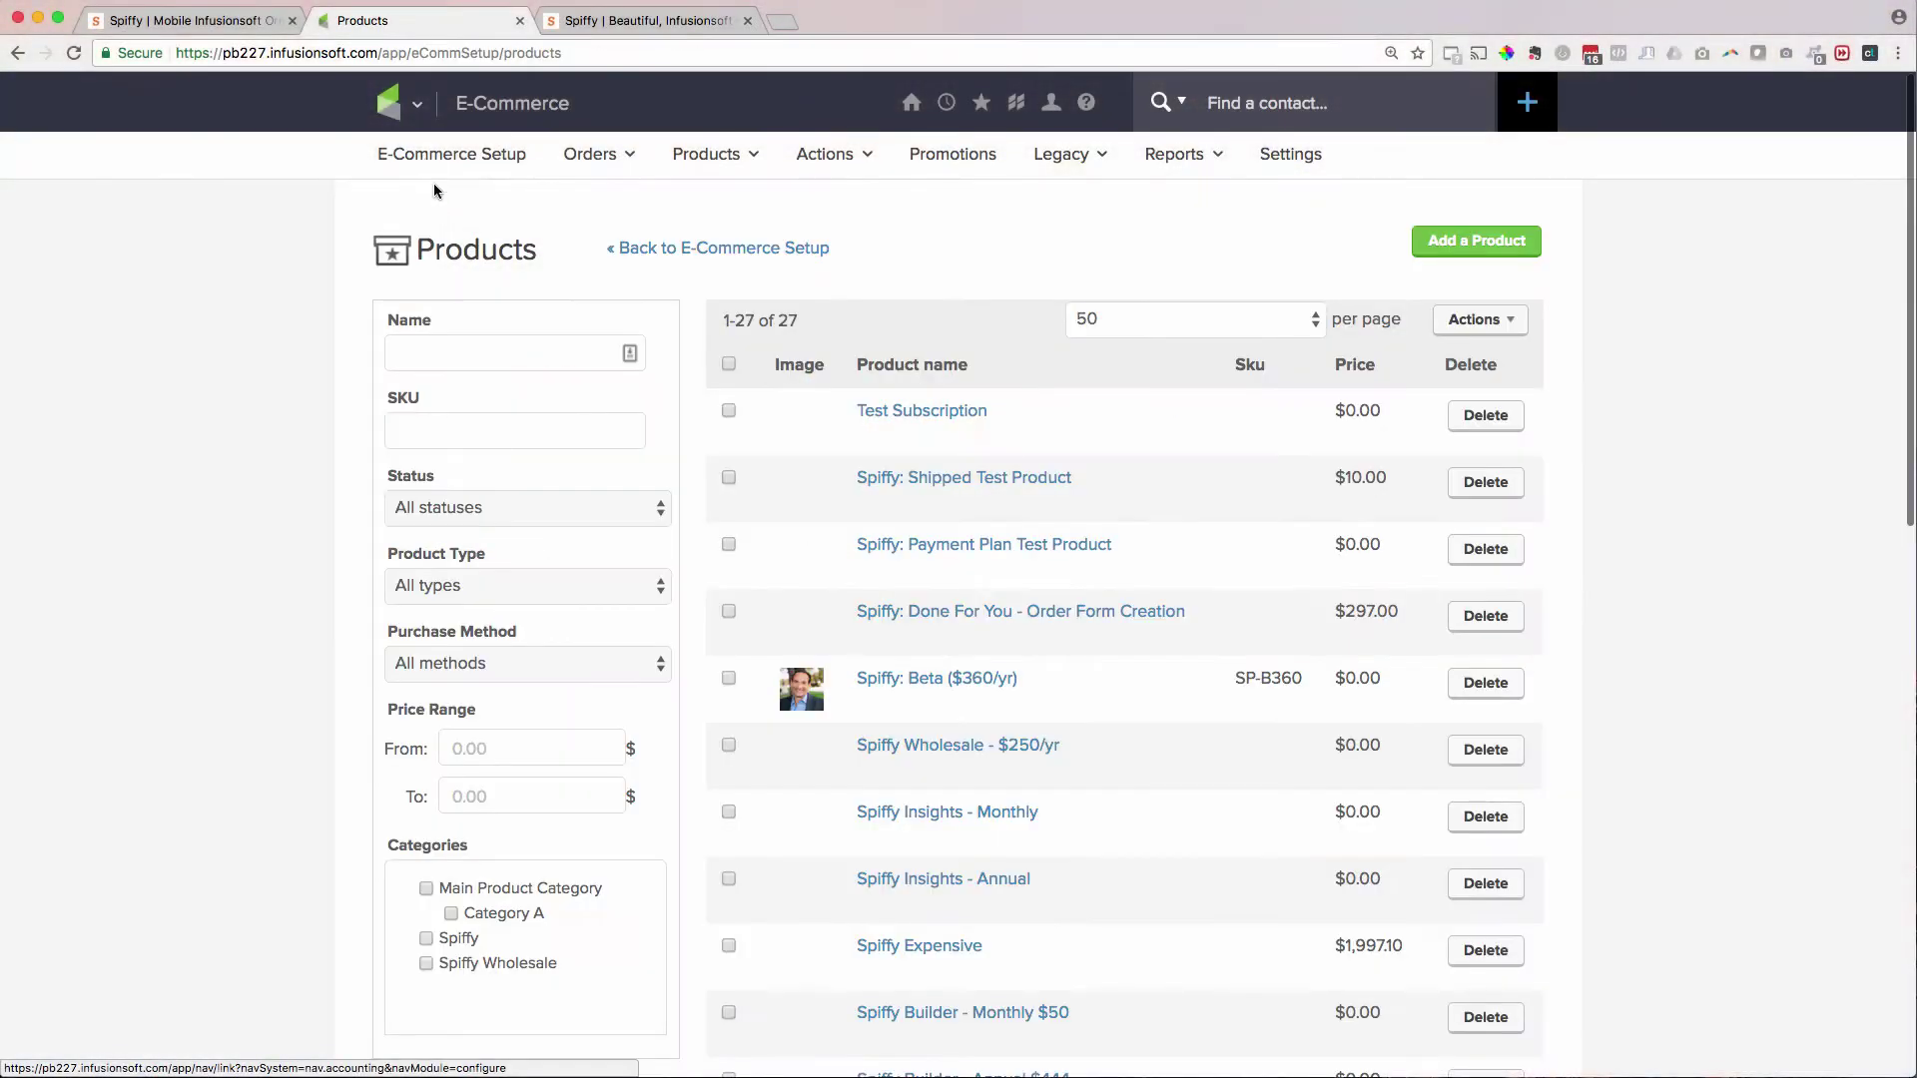
# - Create a product named 'Test Update Billing' under E-Commerce Setup > Products and save it
pyautogui.click(388, 100)
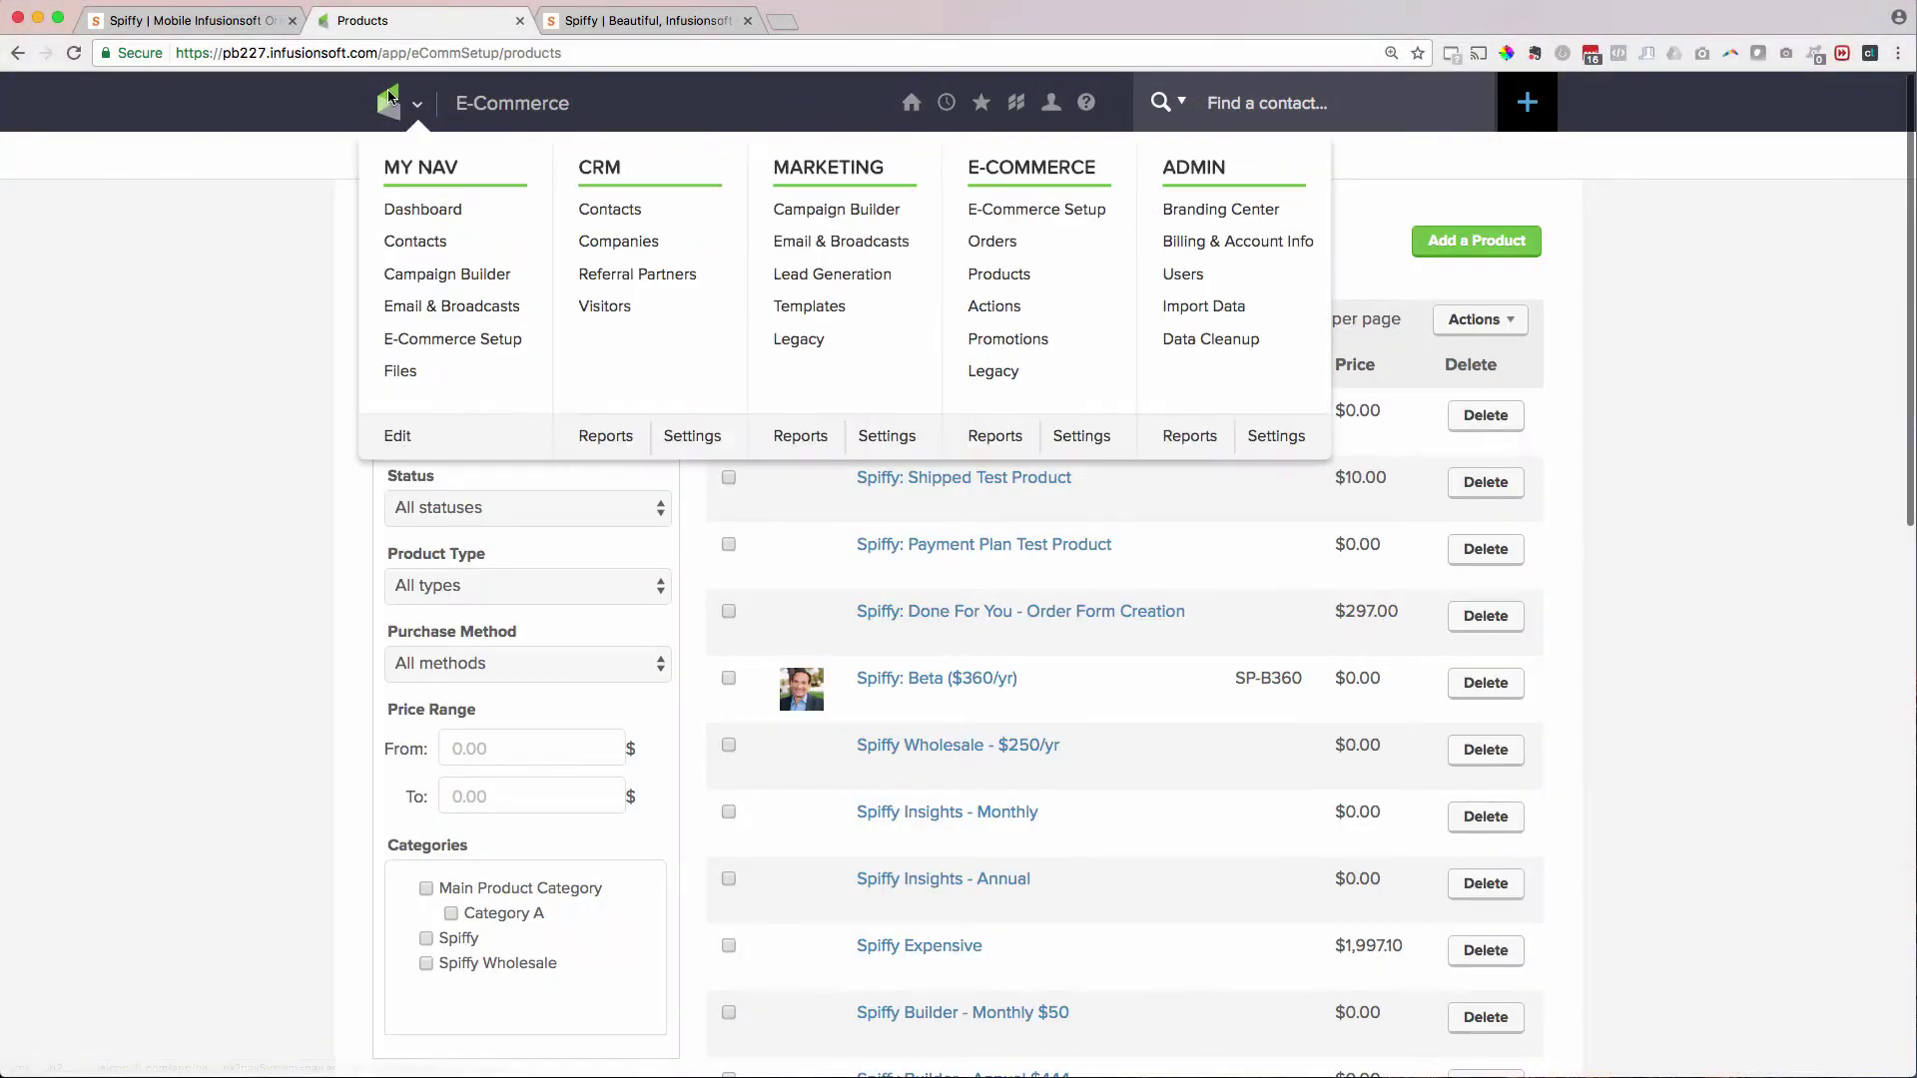
pyautogui.click(994, 215)
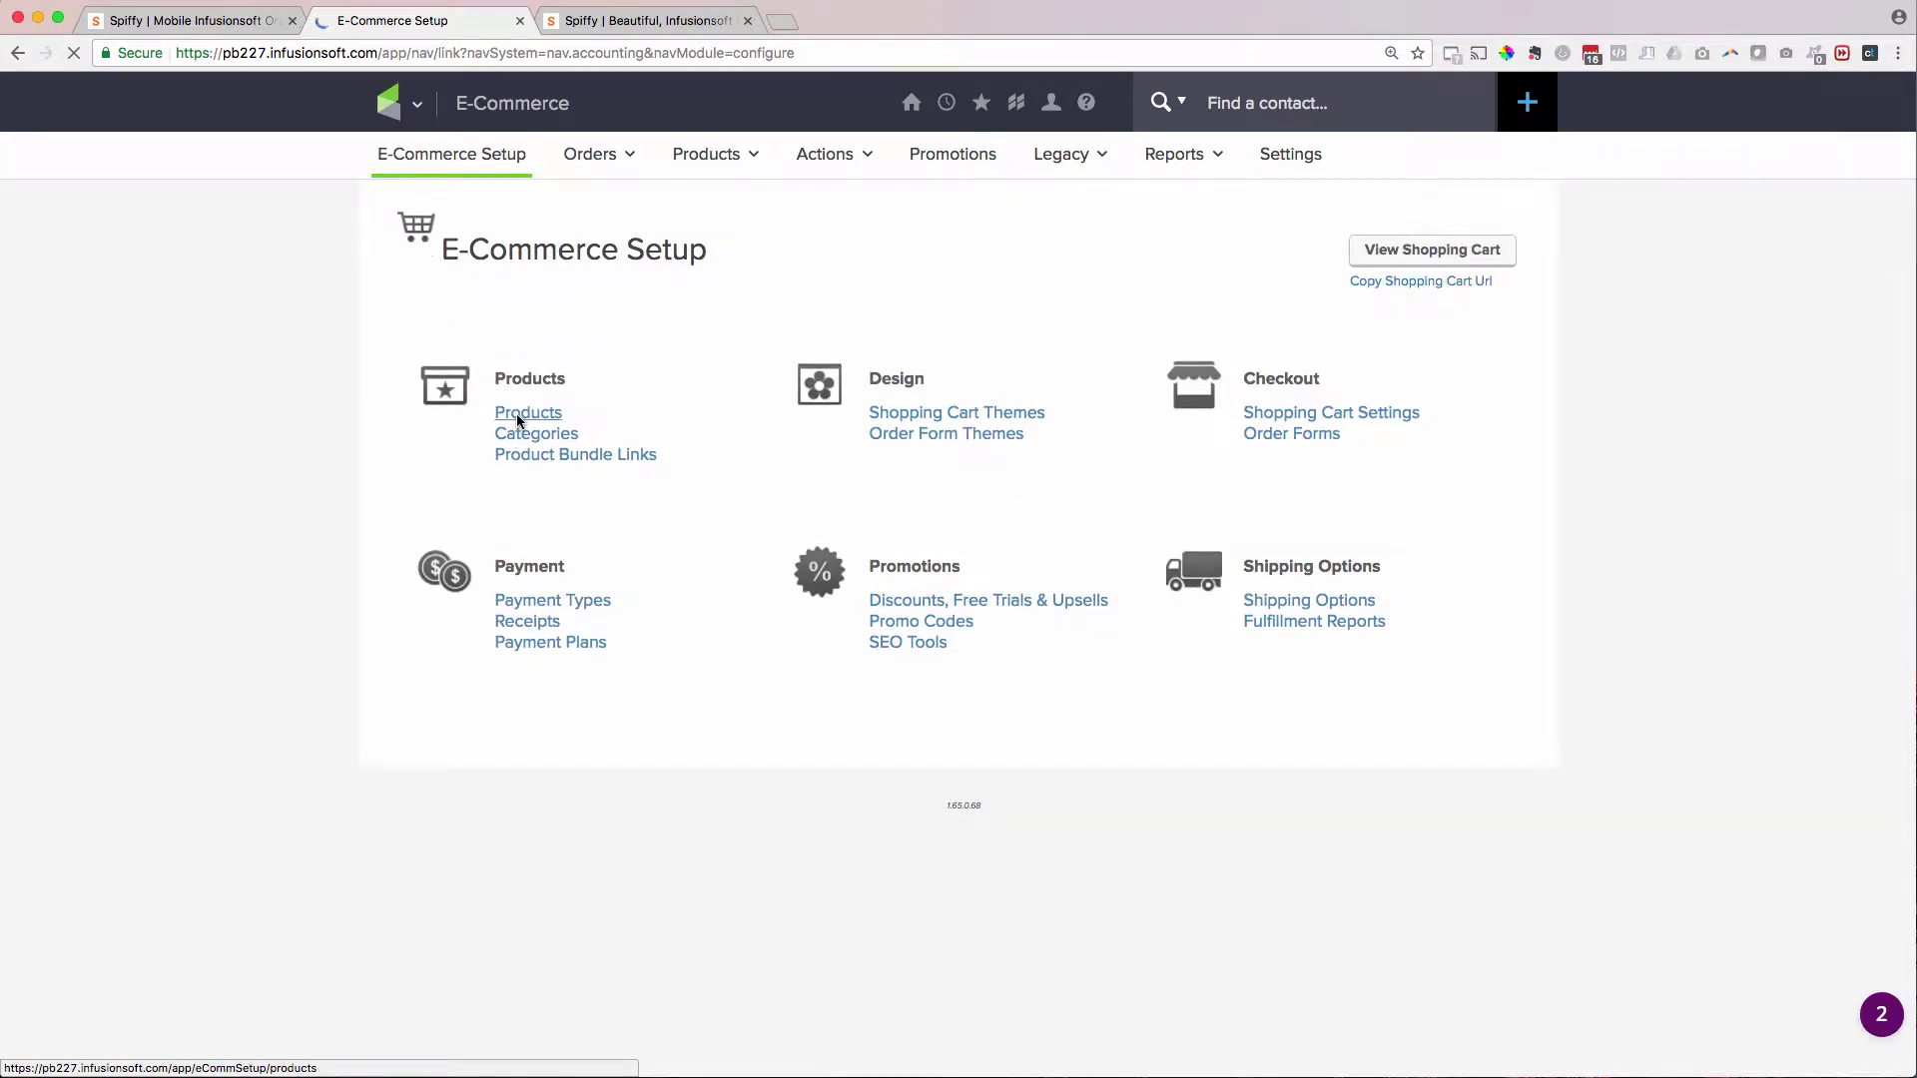
pyautogui.click(517, 420)
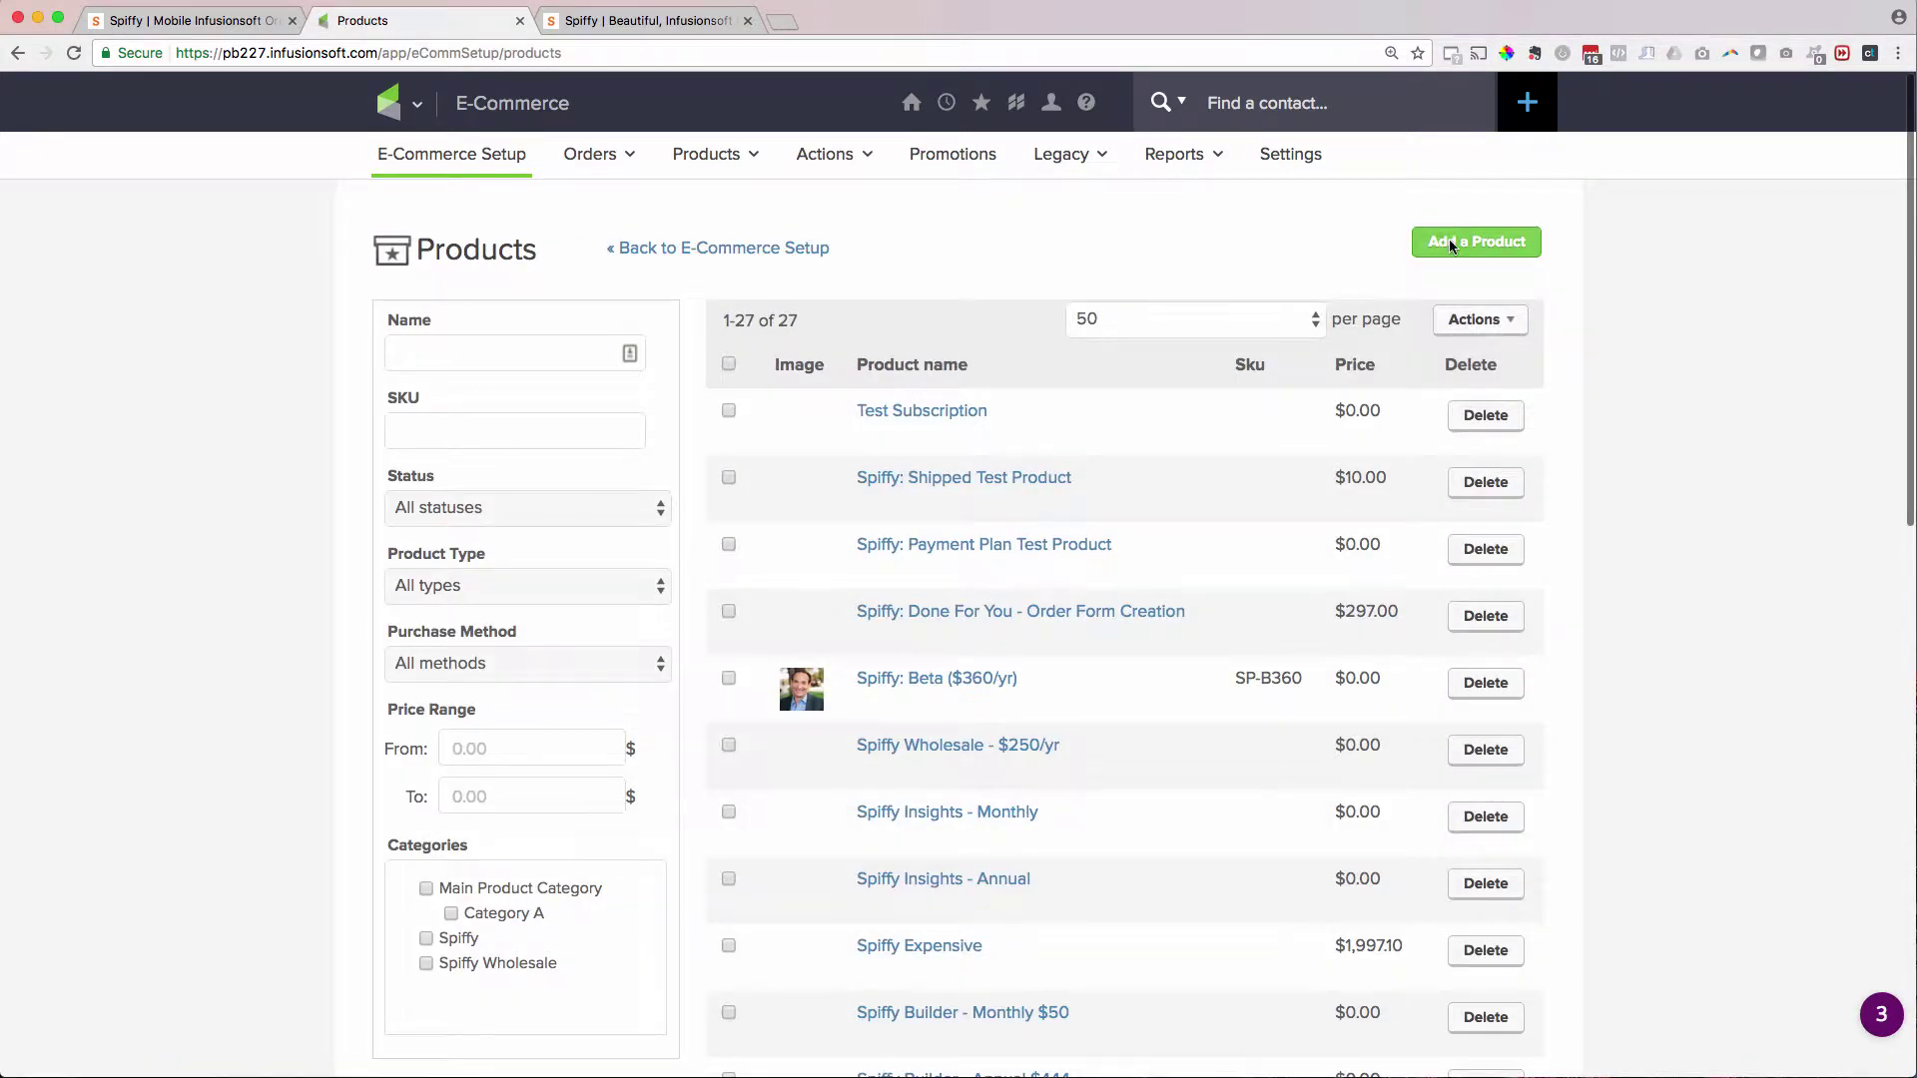
pyautogui.click(1448, 240)
pyautogui.click(1026, 534)
pyautogui.write('Test')
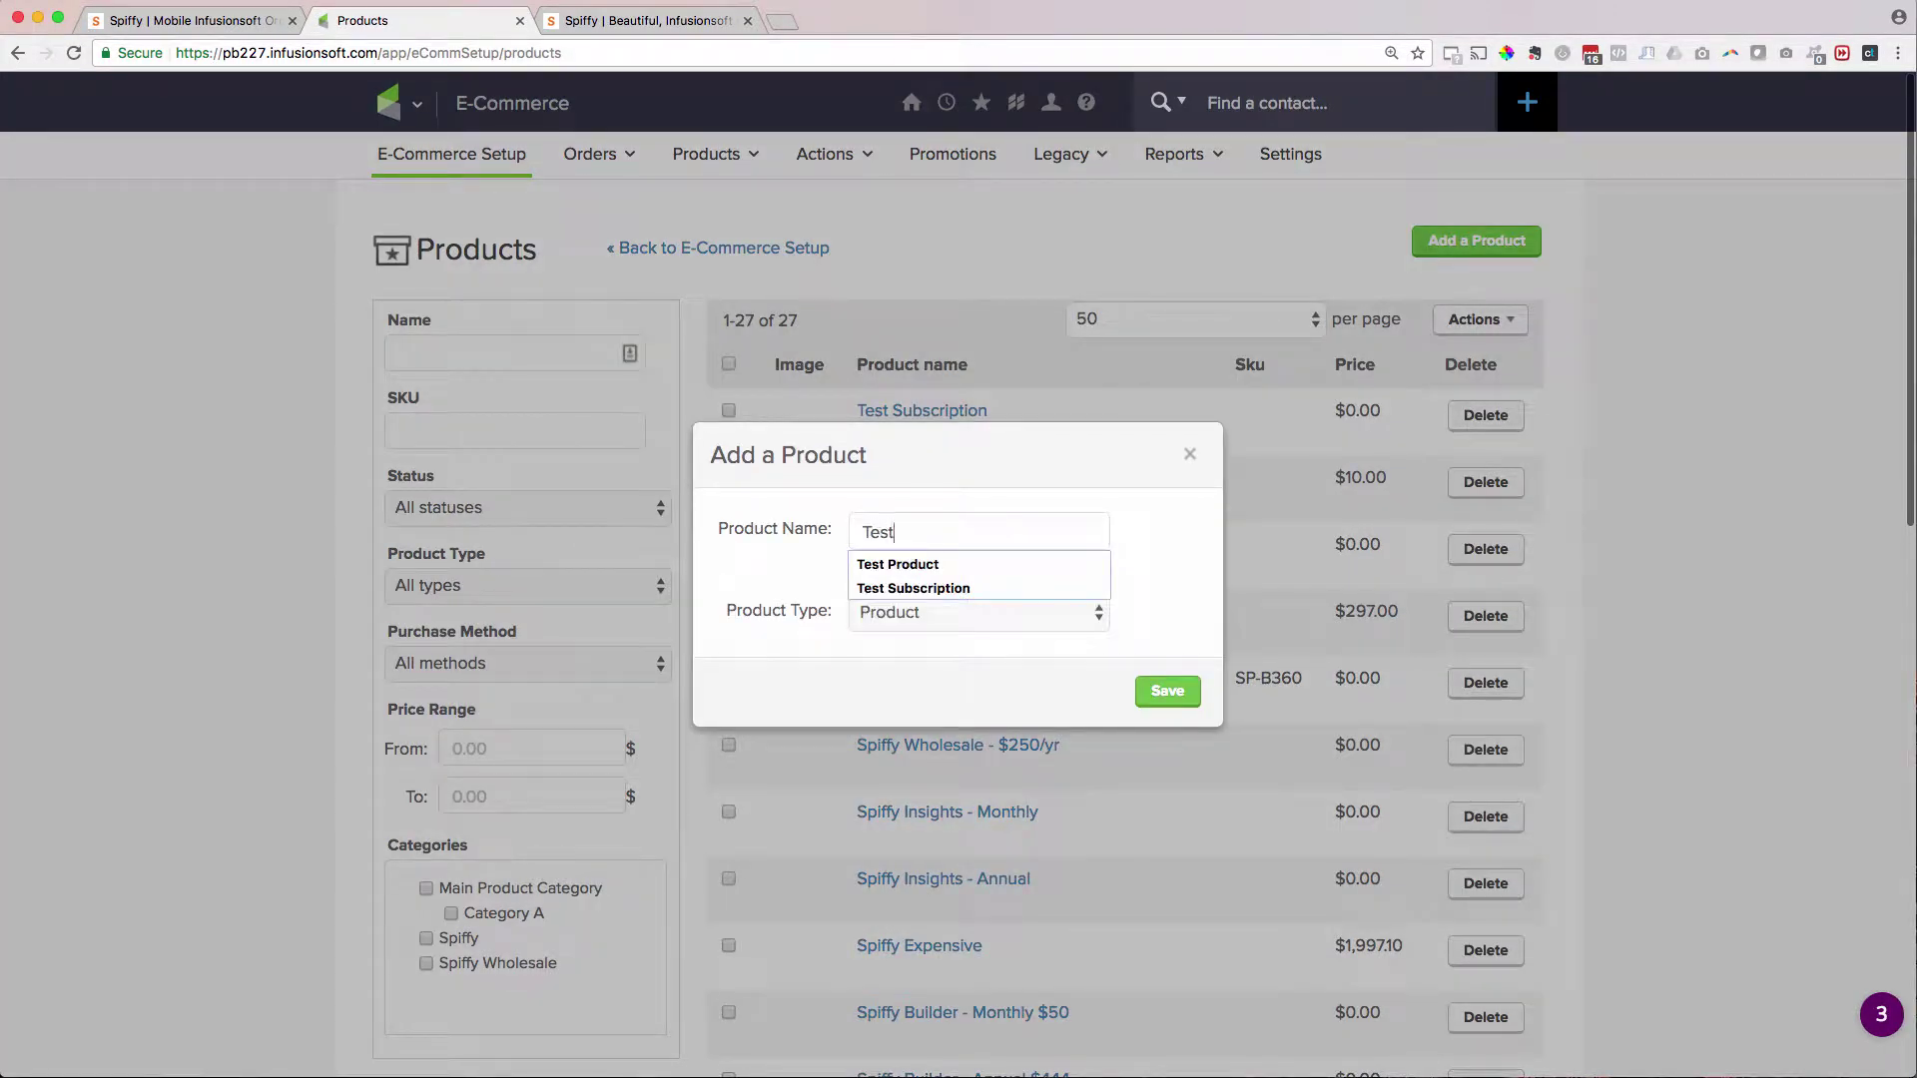
pyautogui.write(' Update')
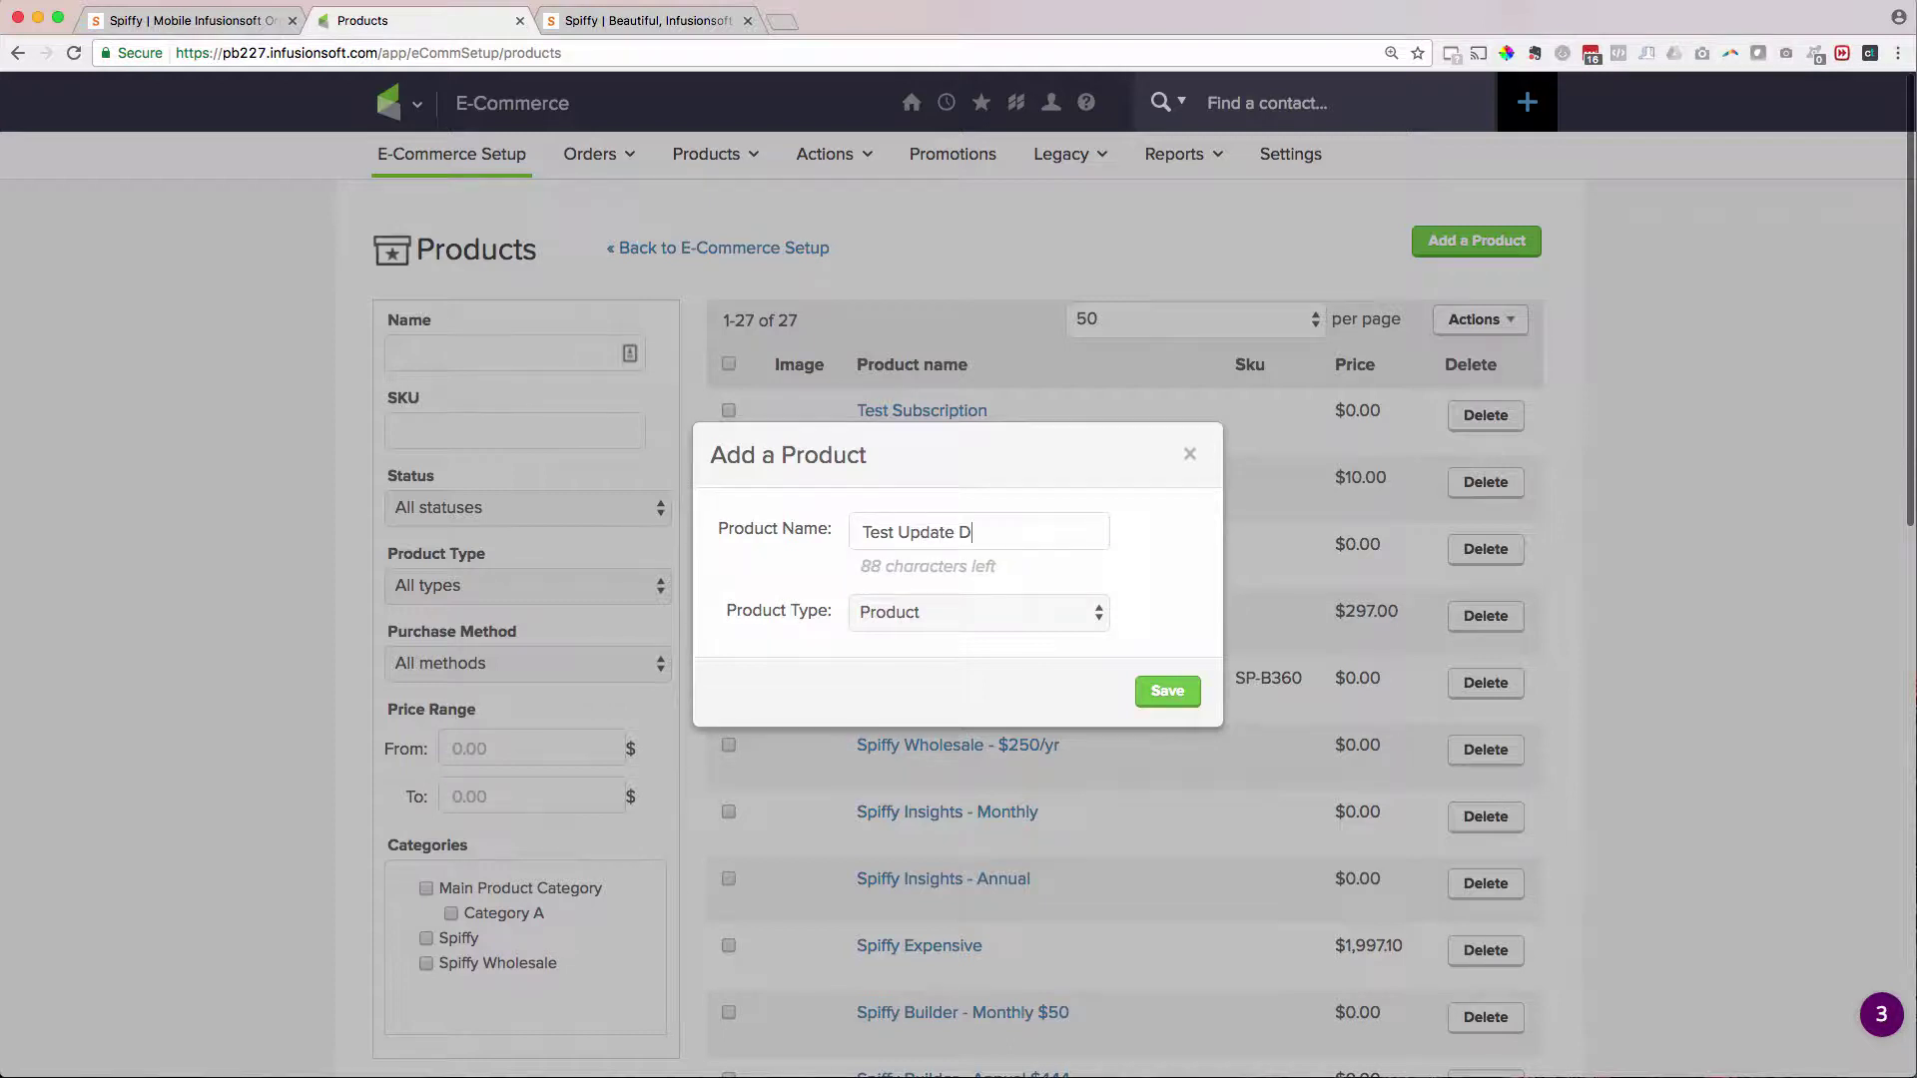
pyautogui.write(' Billing')
pyautogui.click(1175, 683)
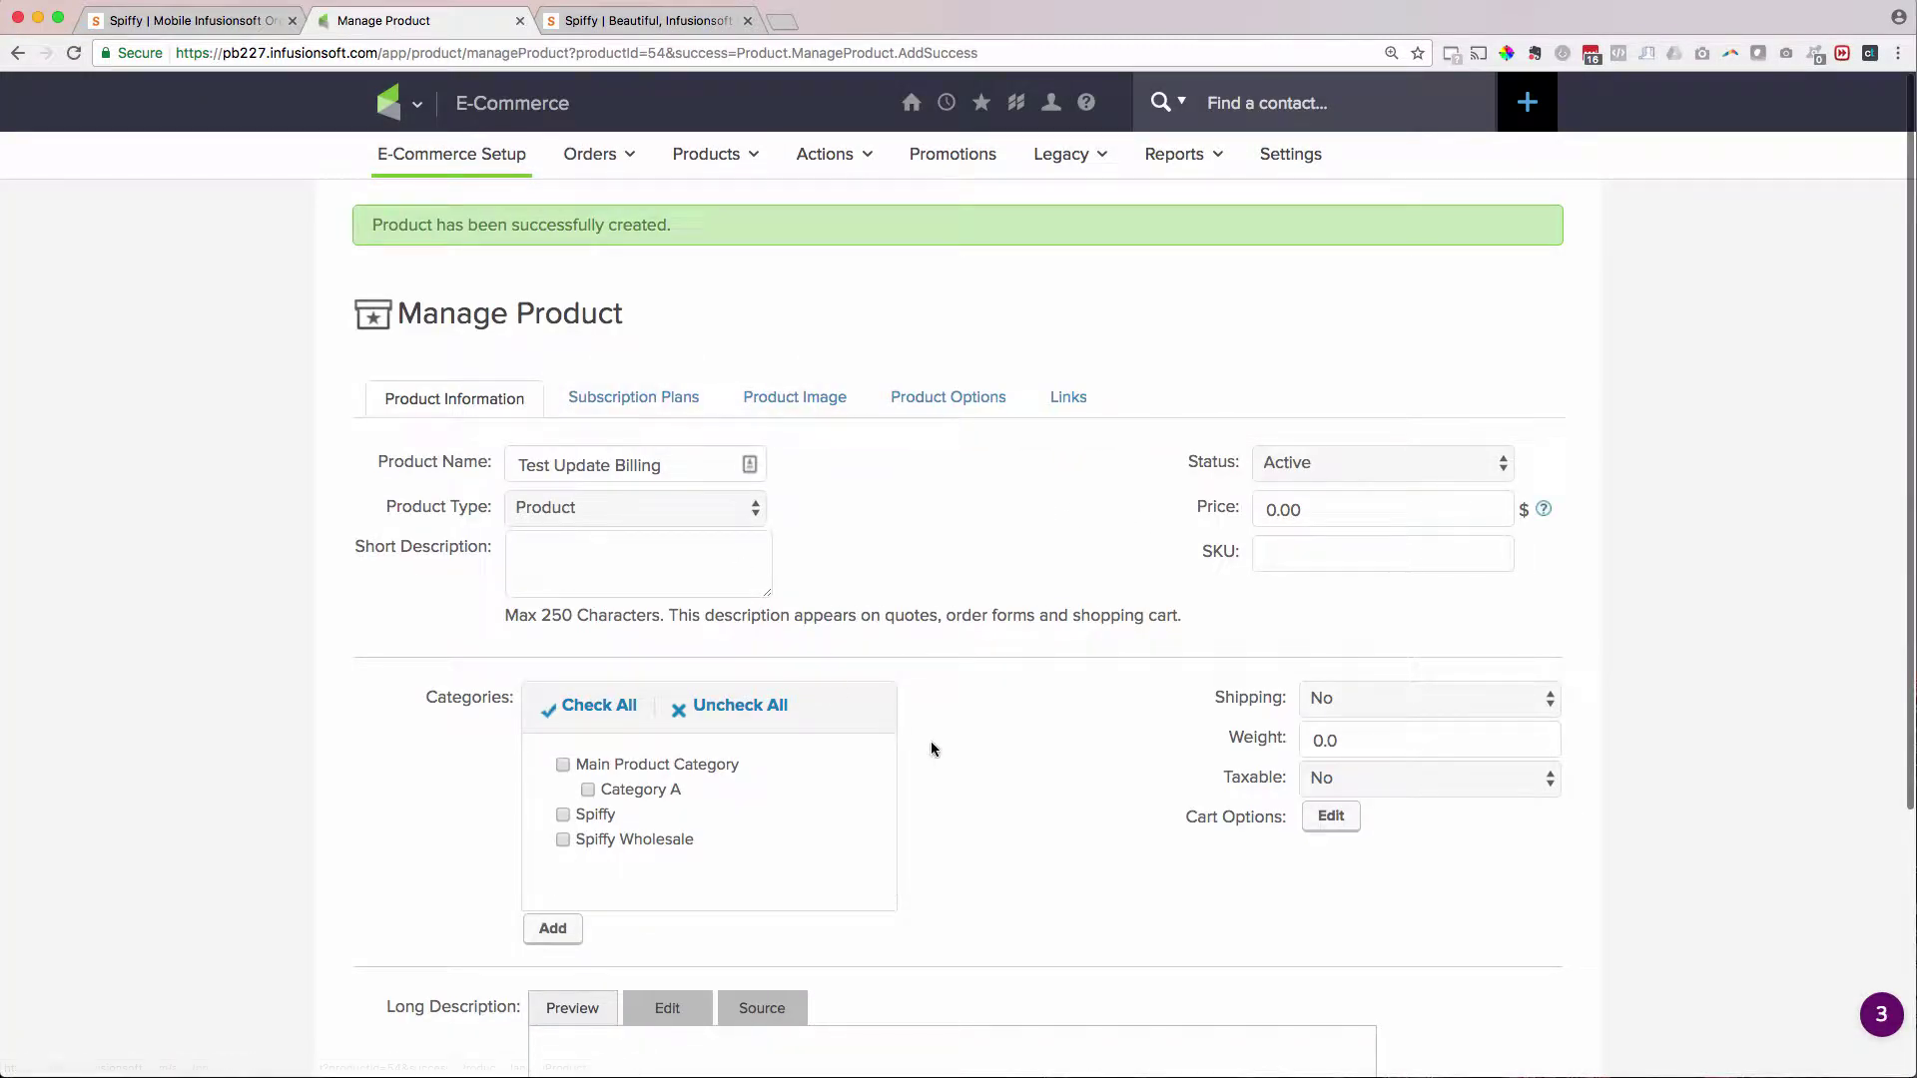
pyautogui.scroll(-3, 932, 749)
pyautogui.scroll(-3, 989, 621)
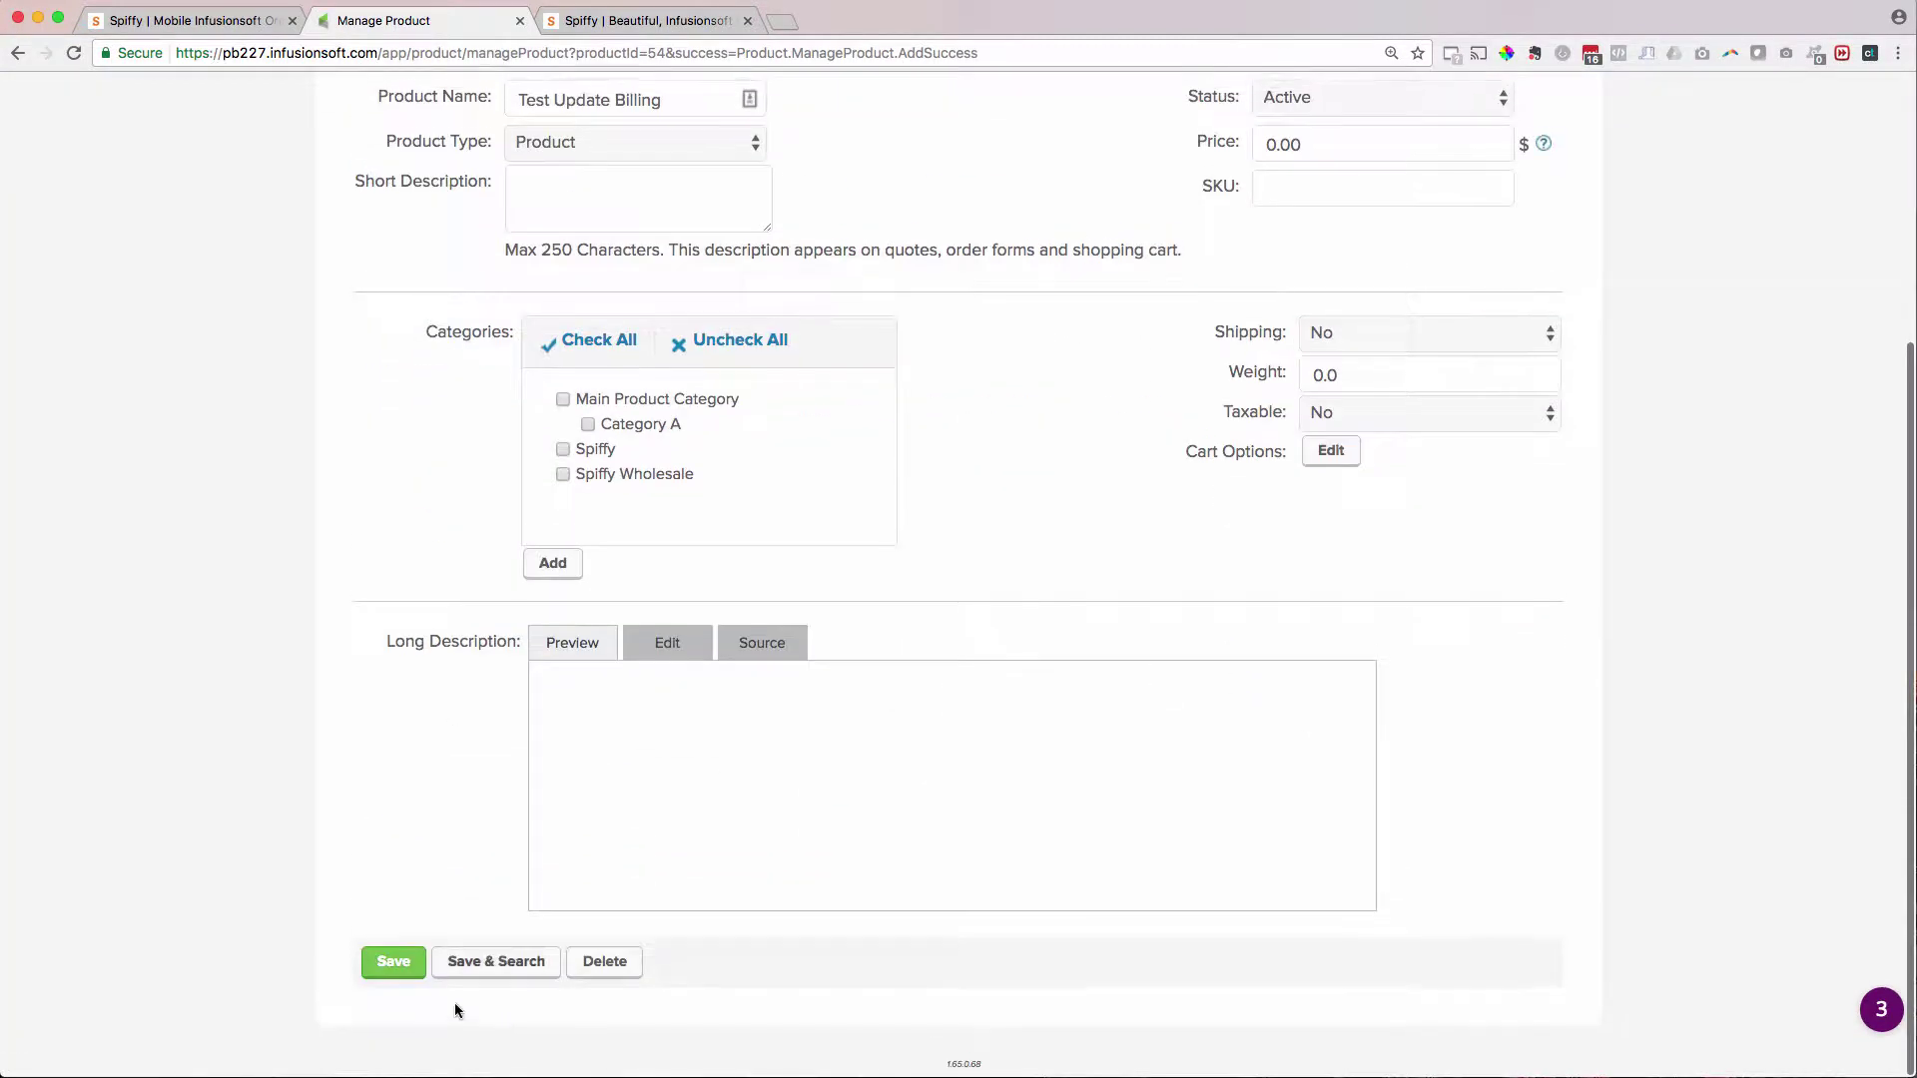
pyautogui.click(399, 976)
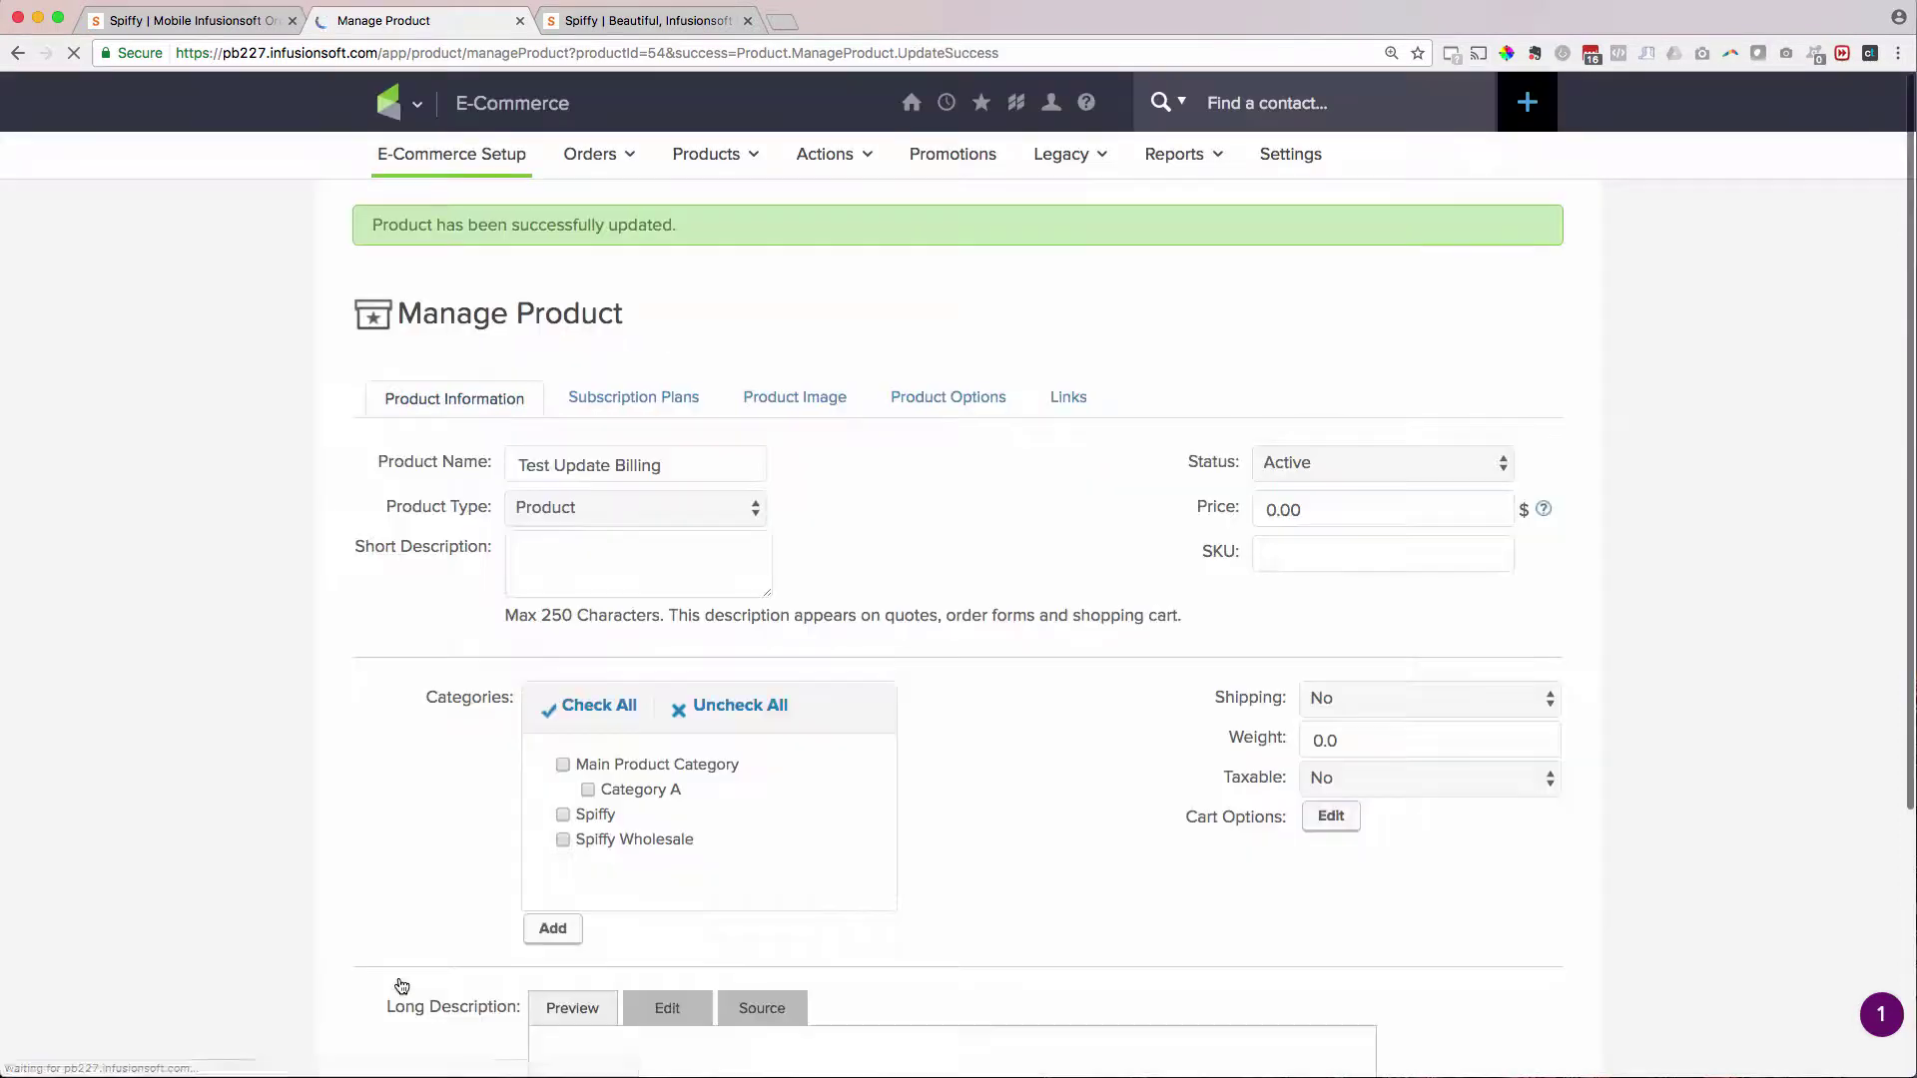
# - Create a new order form named 'Update Billing Page Test'
pyautogui.moveTo(387, 110)
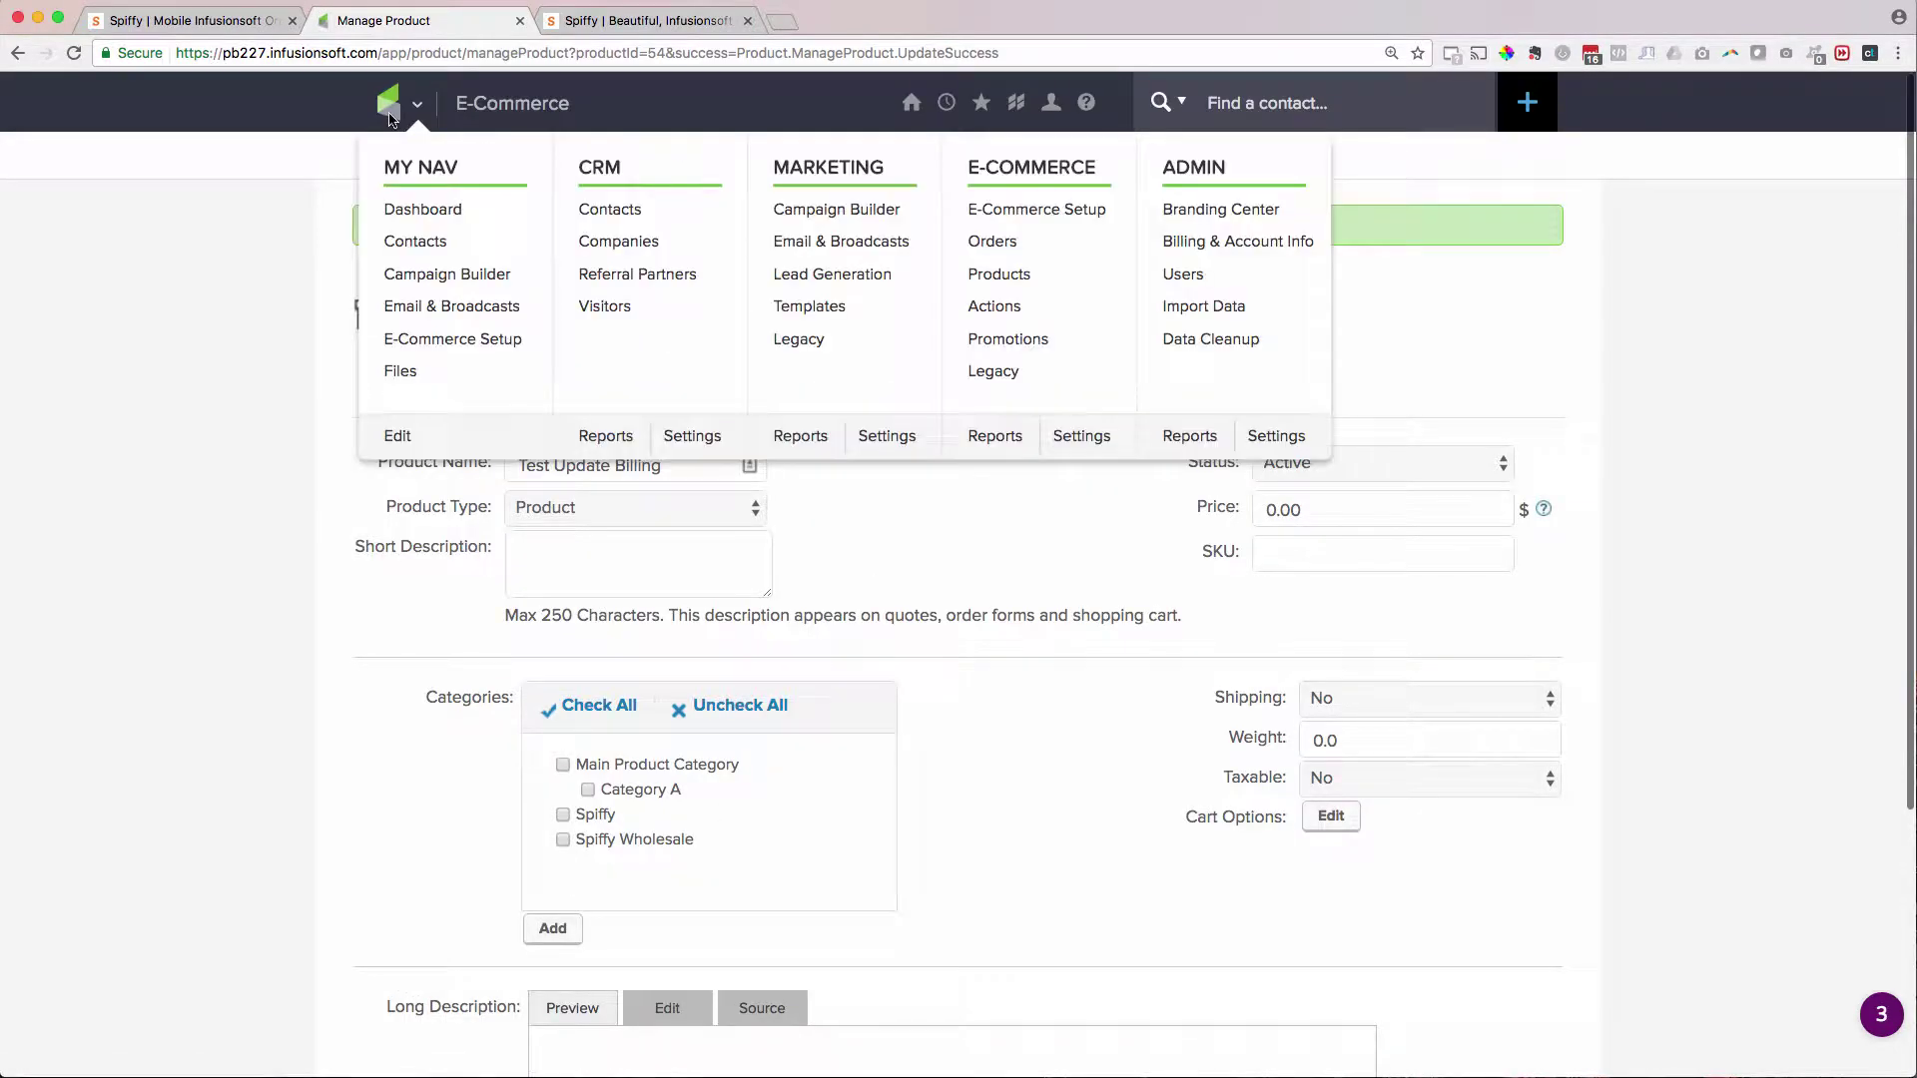
pyautogui.click(984, 210)
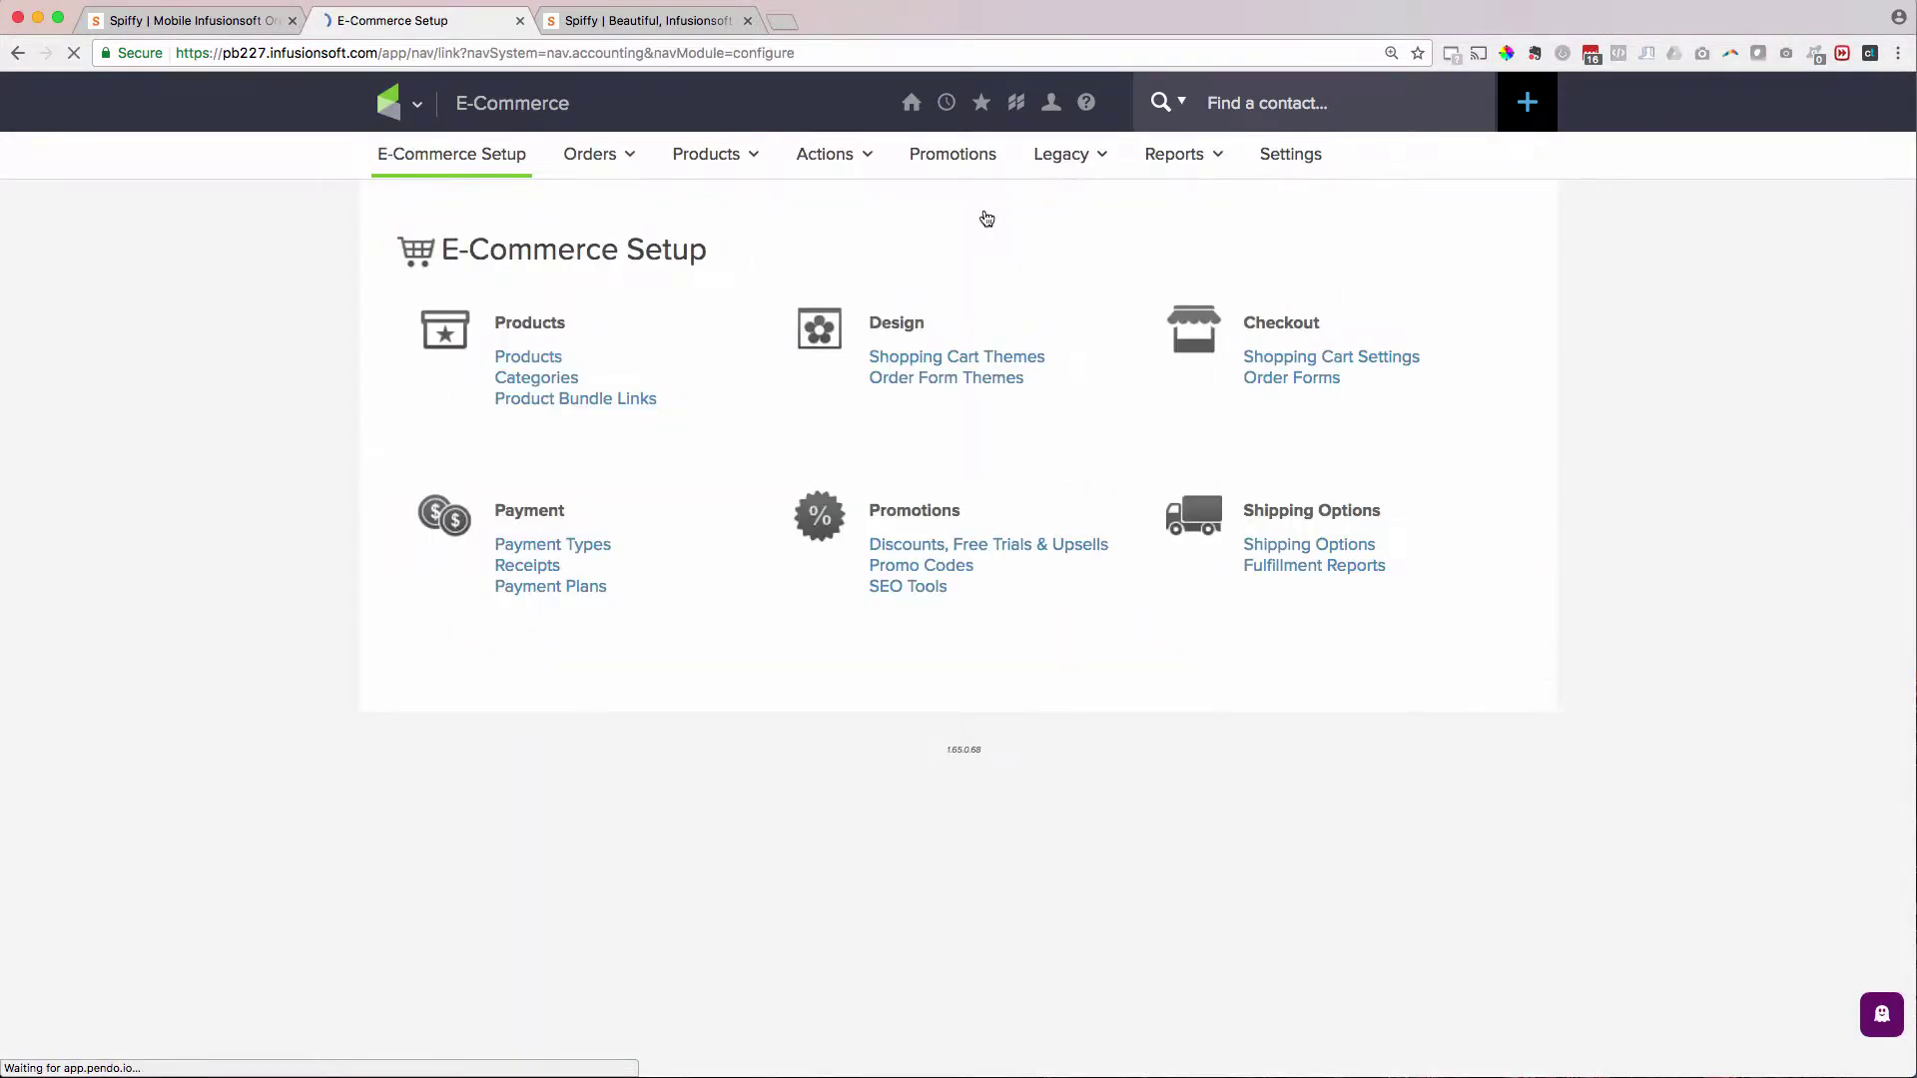
pyautogui.click(1273, 437)
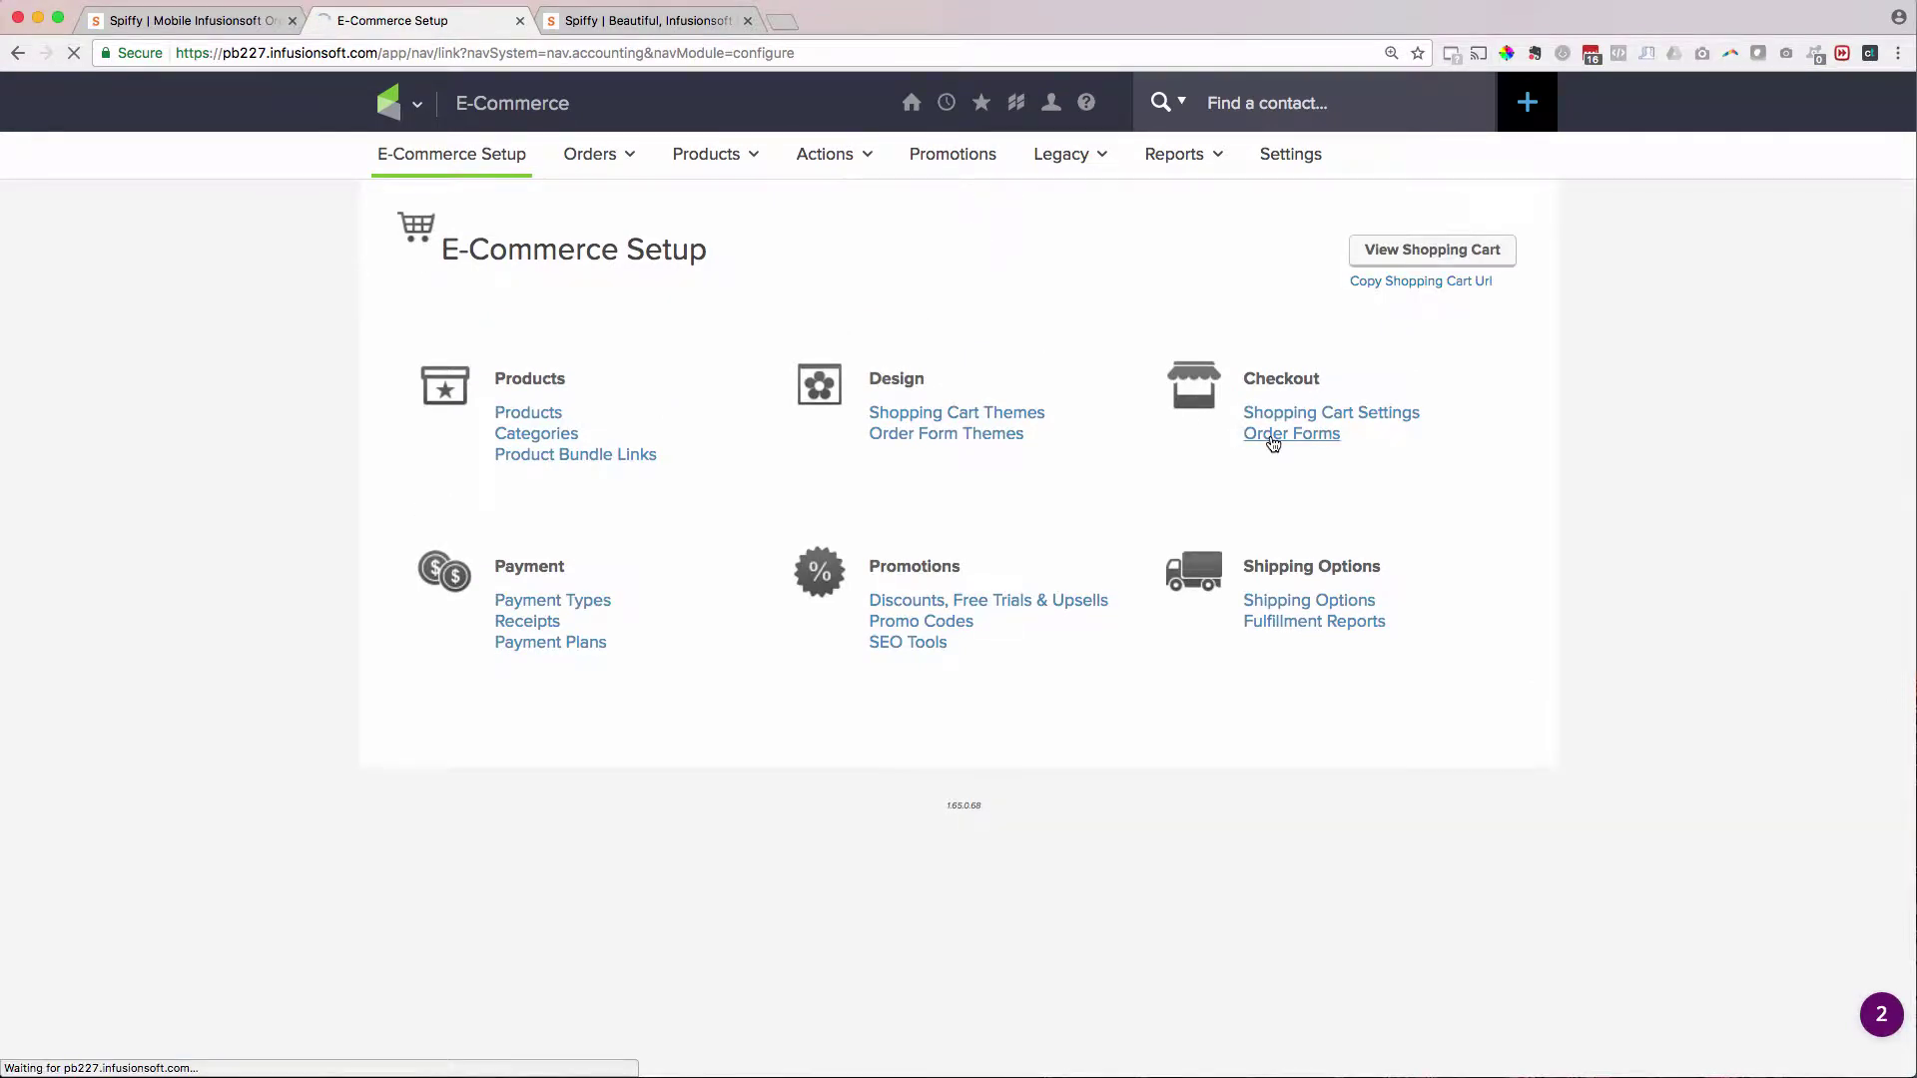
pyautogui.click(1438, 321)
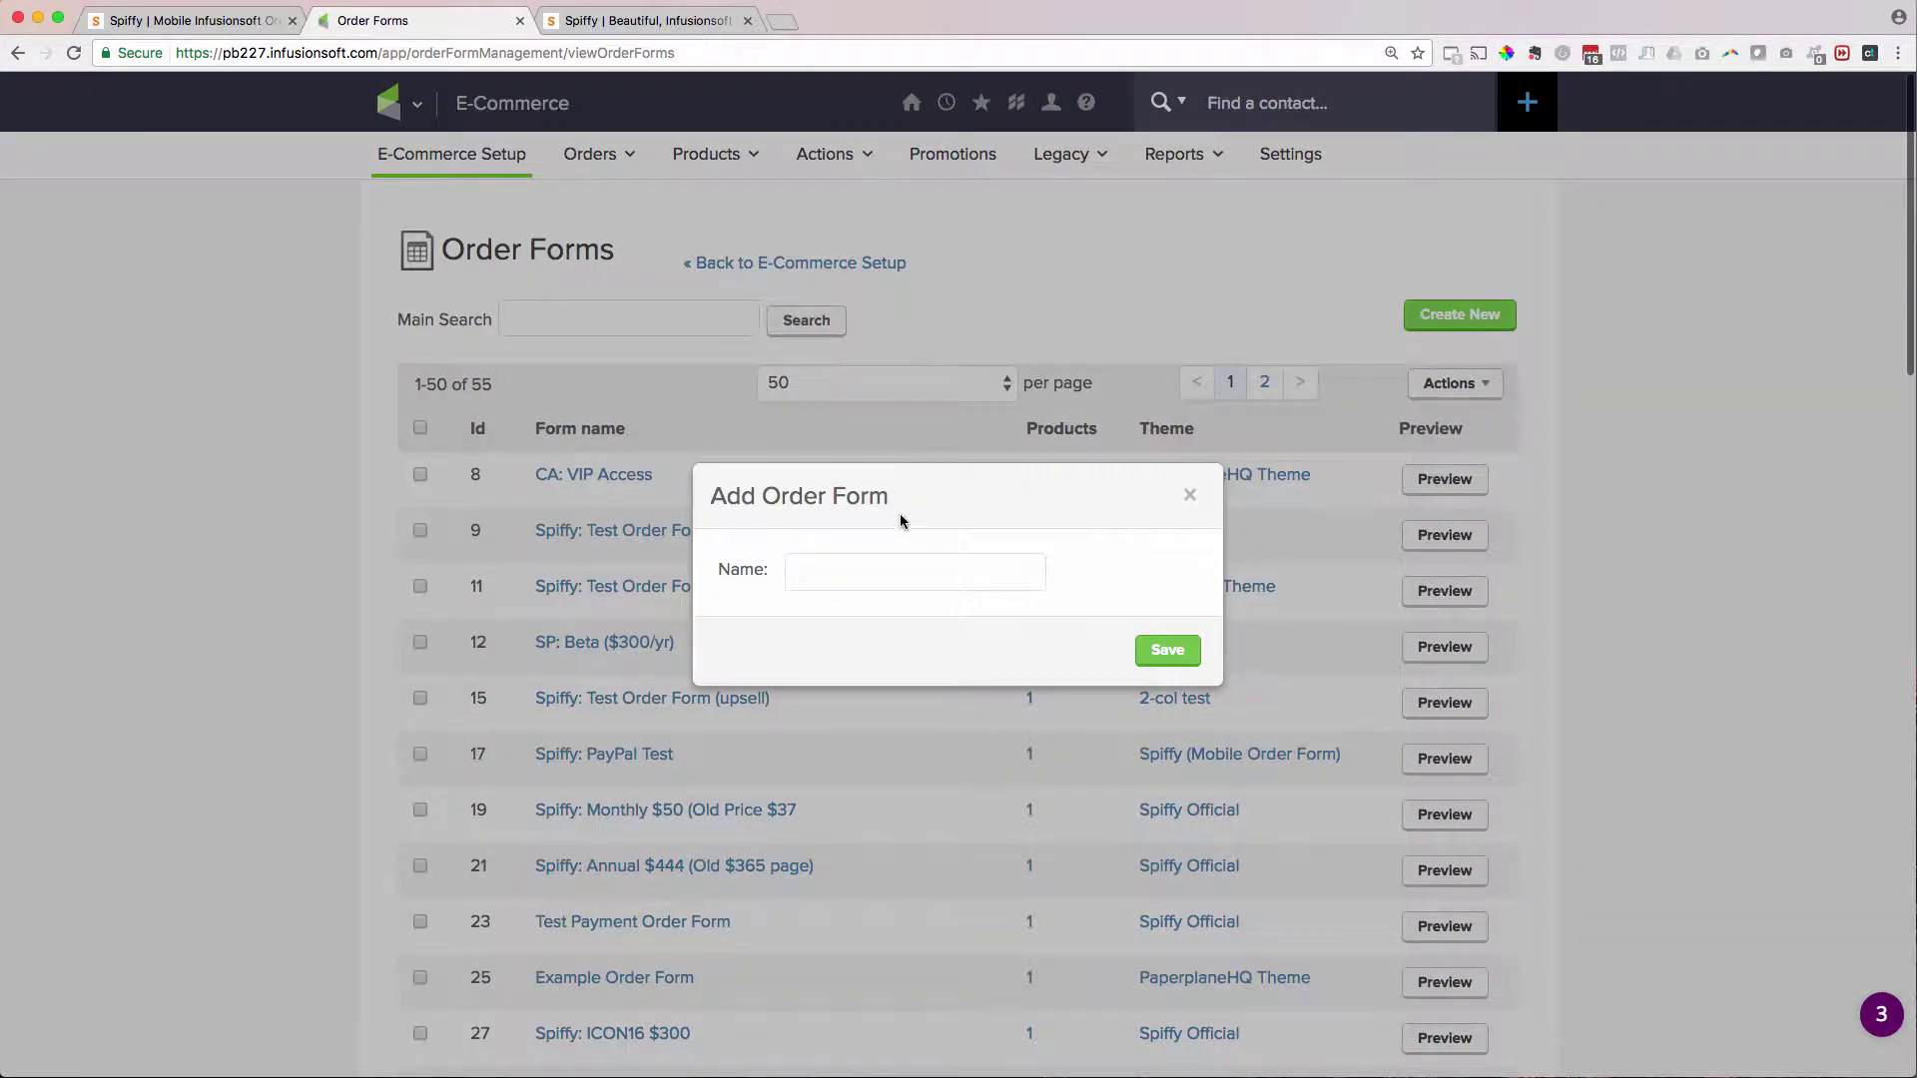
pyautogui.click(889, 566)
pyautogui.write('Update Billing Page Test')
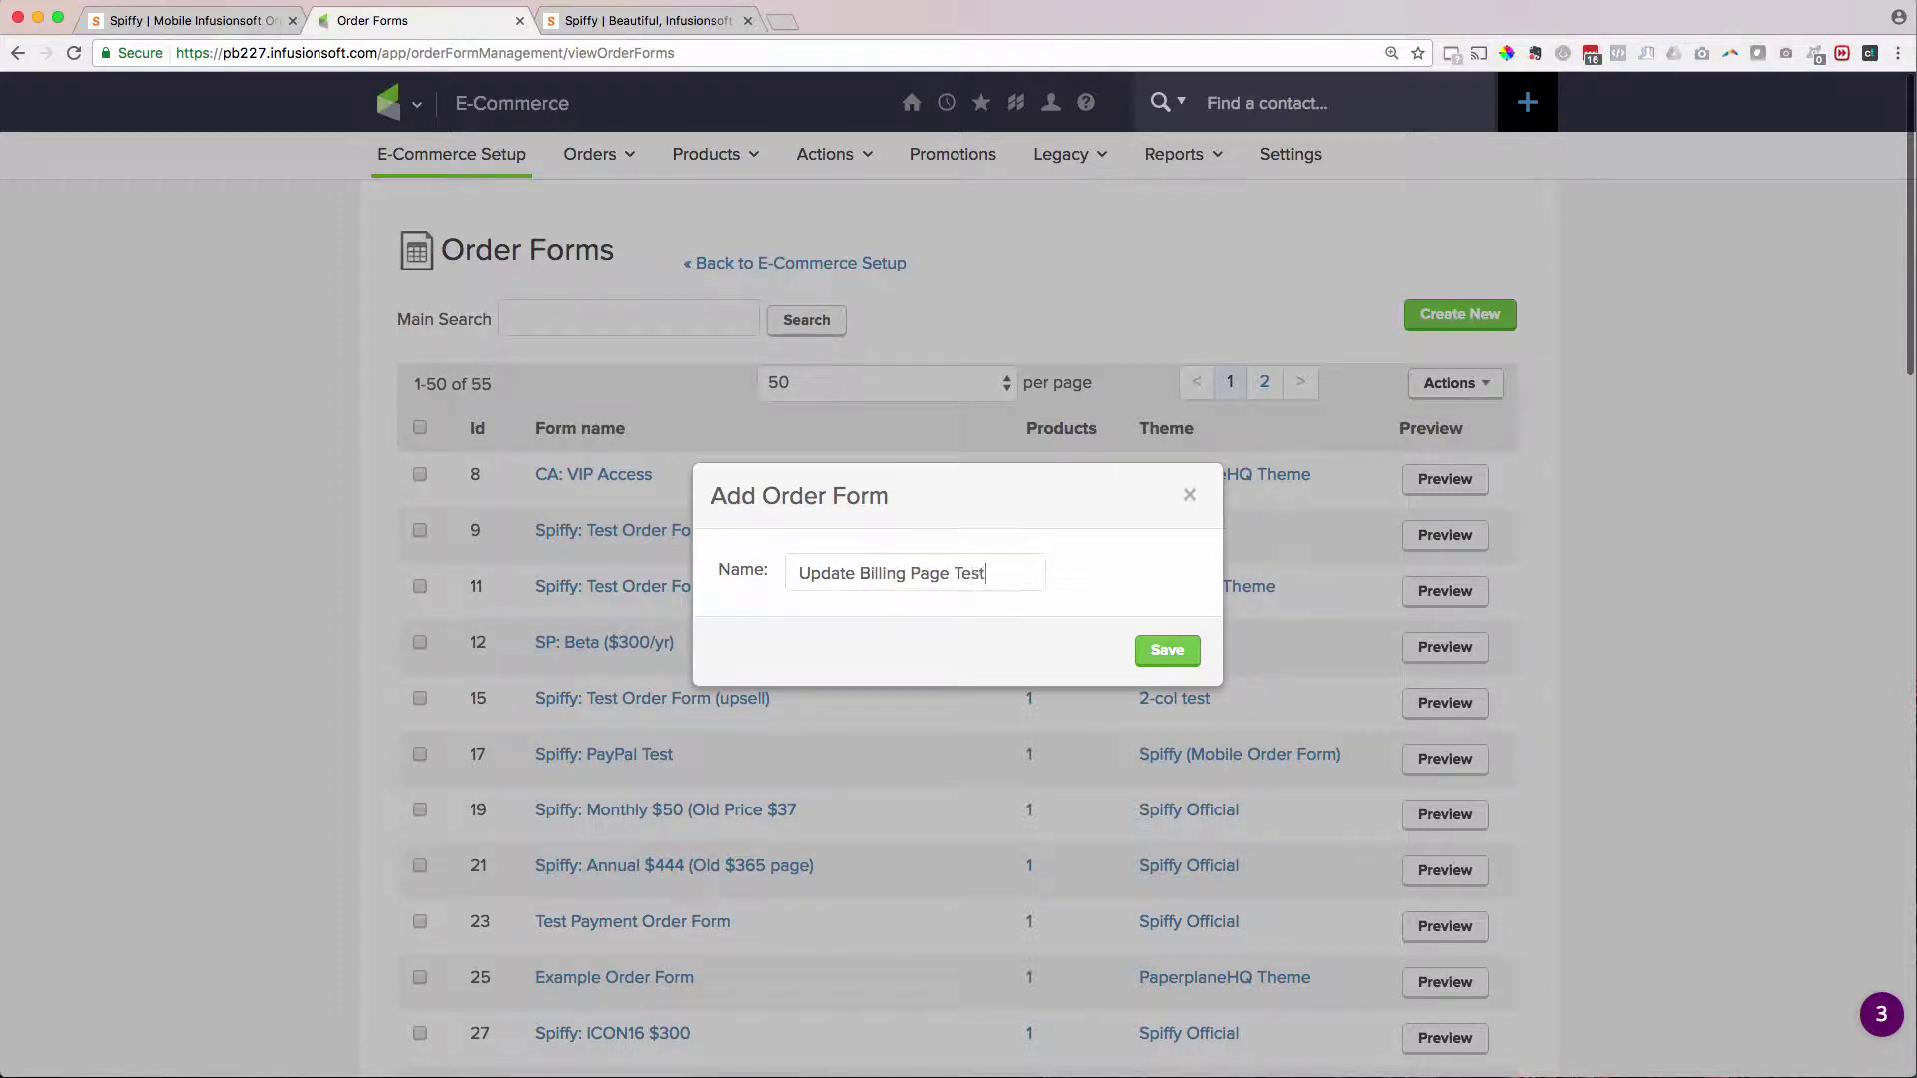
pyautogui.click(1165, 652)
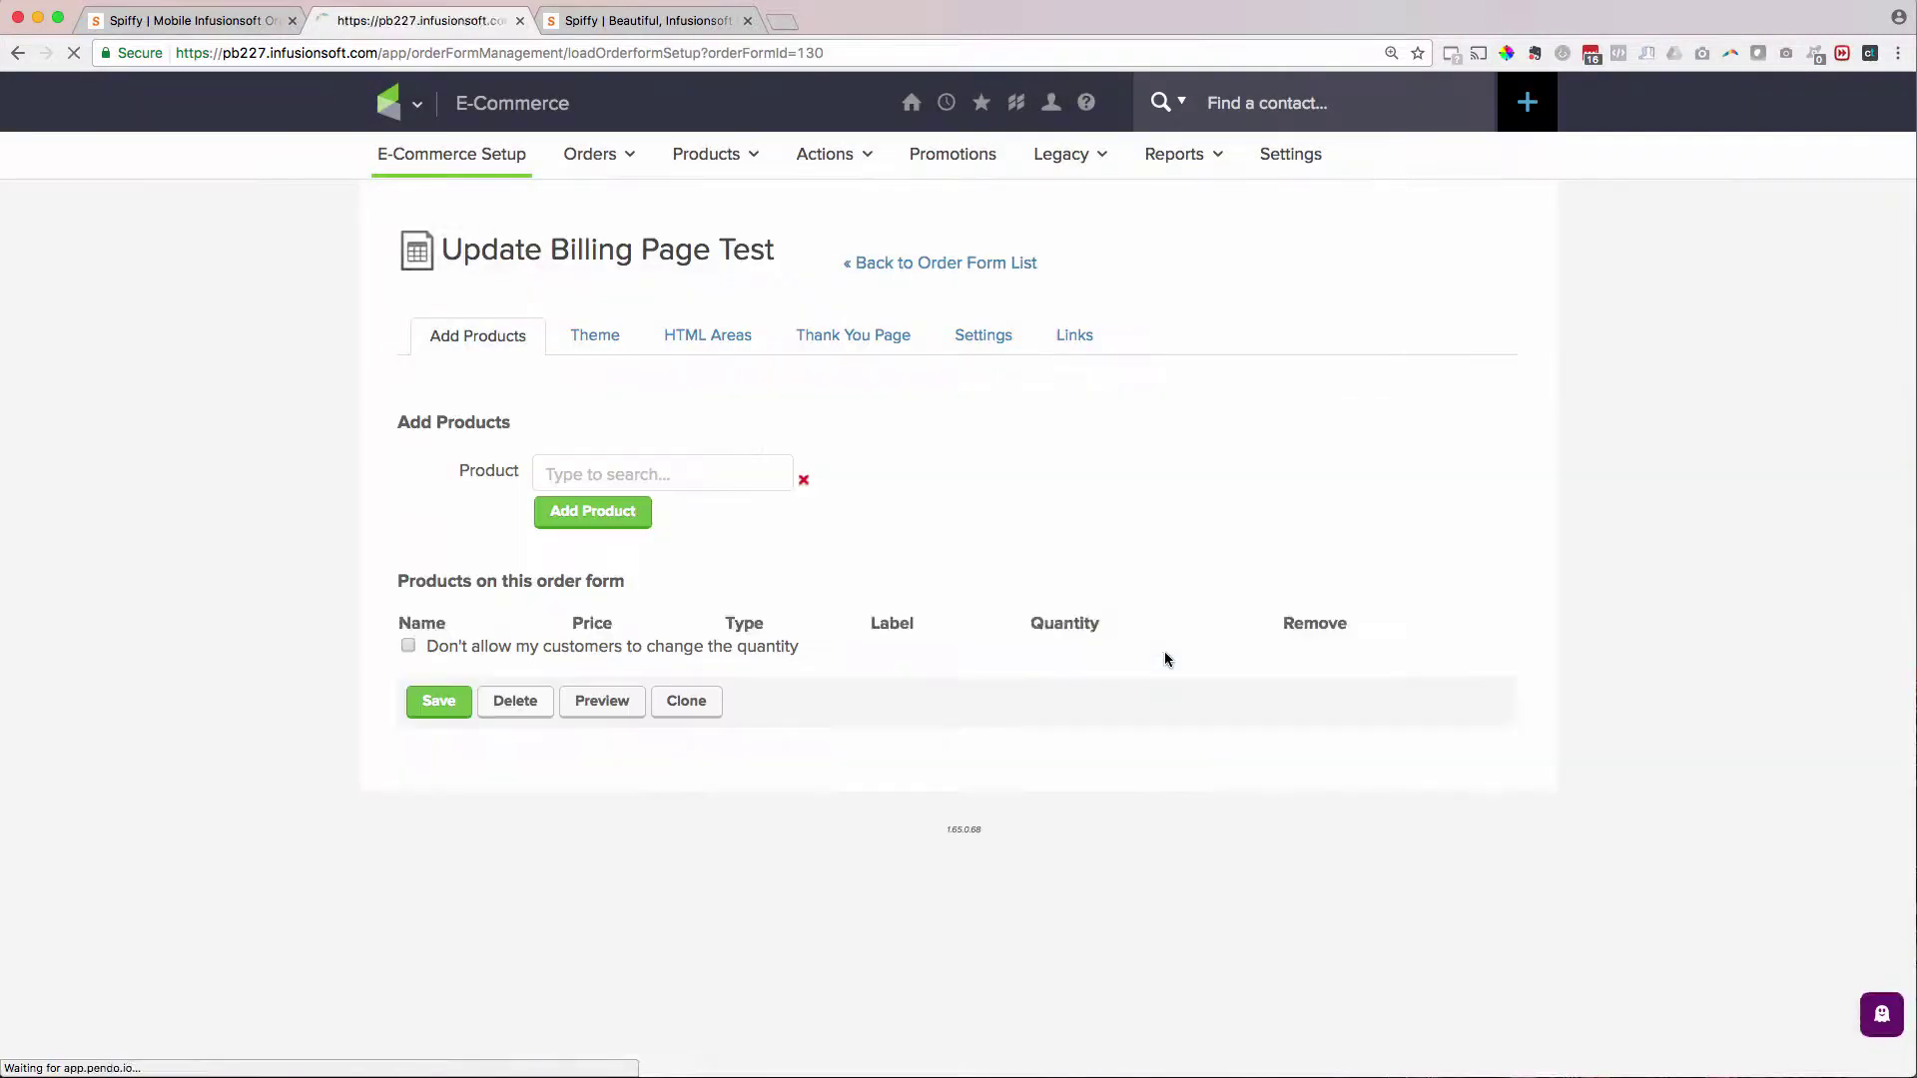
# - Add the Test Update Billing product to the order form and save the product list
pyautogui.click(614, 473)
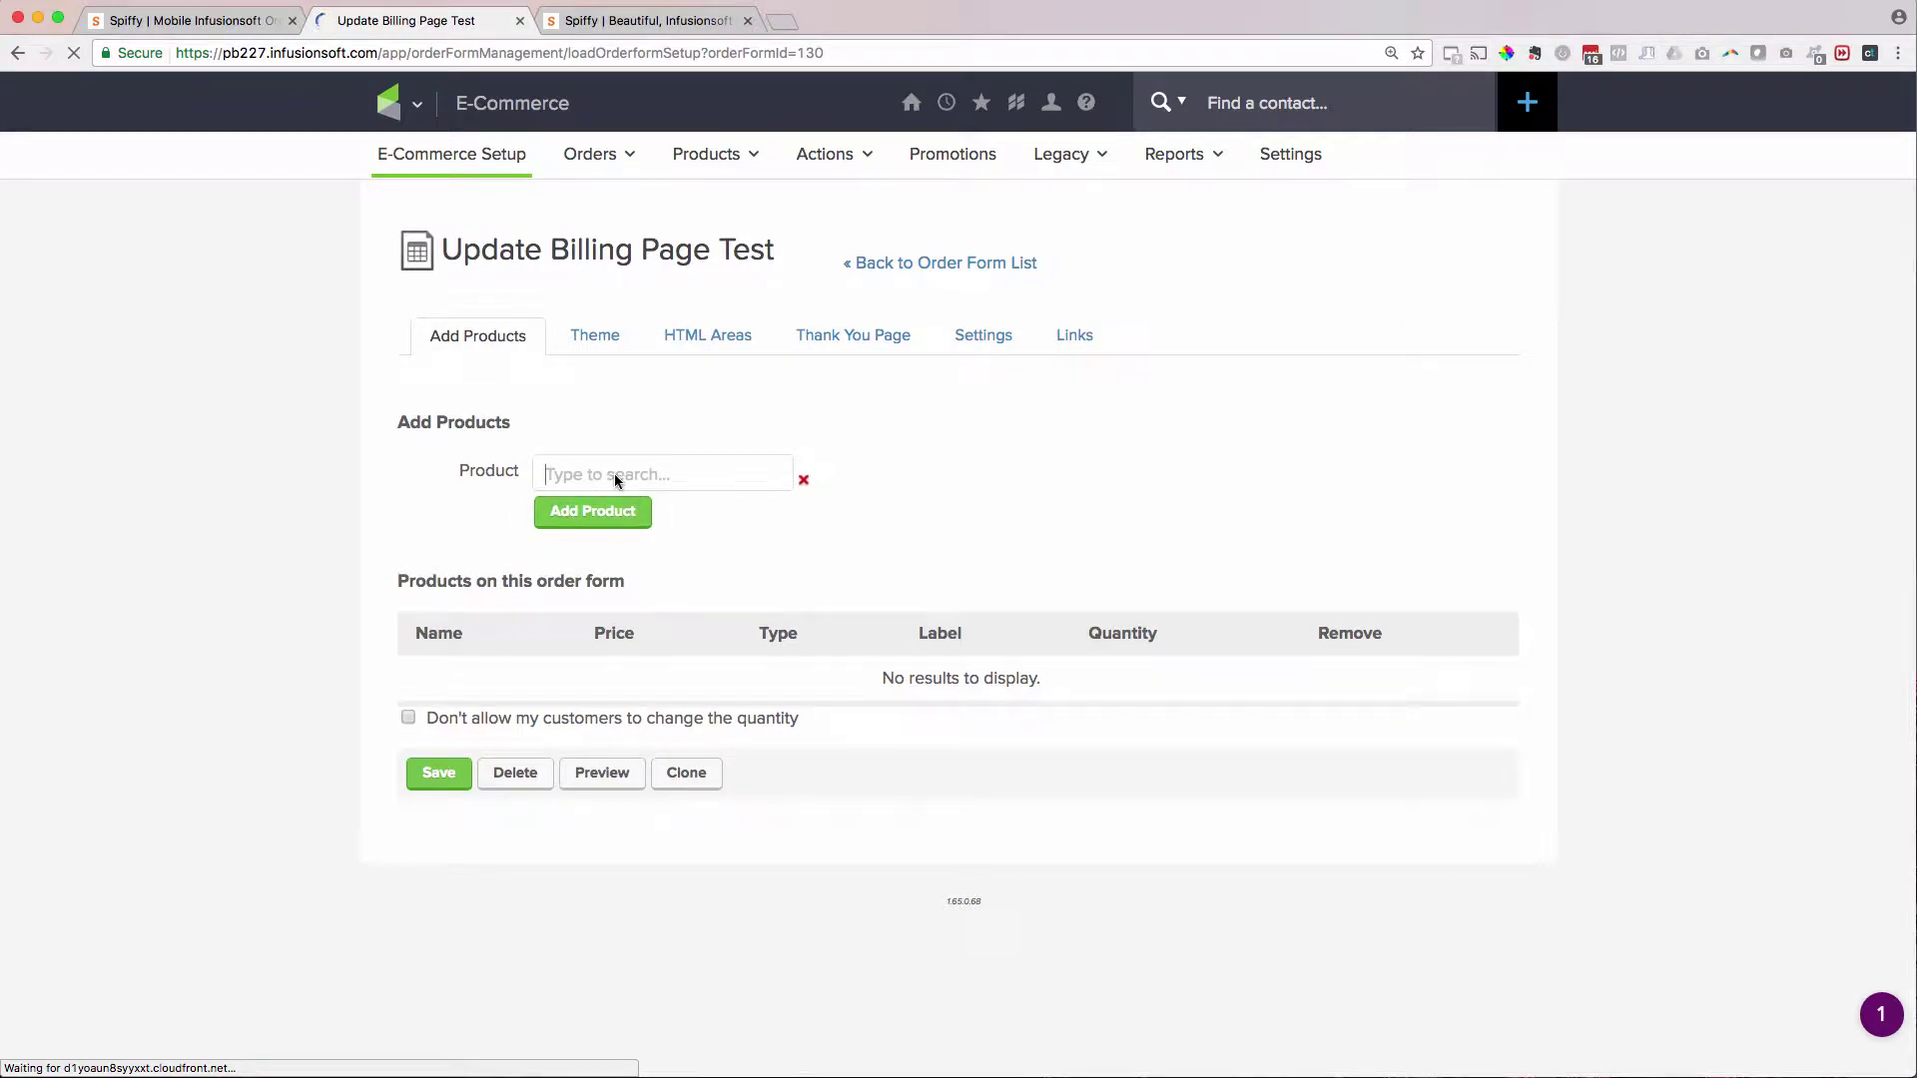
pyautogui.write('Update')
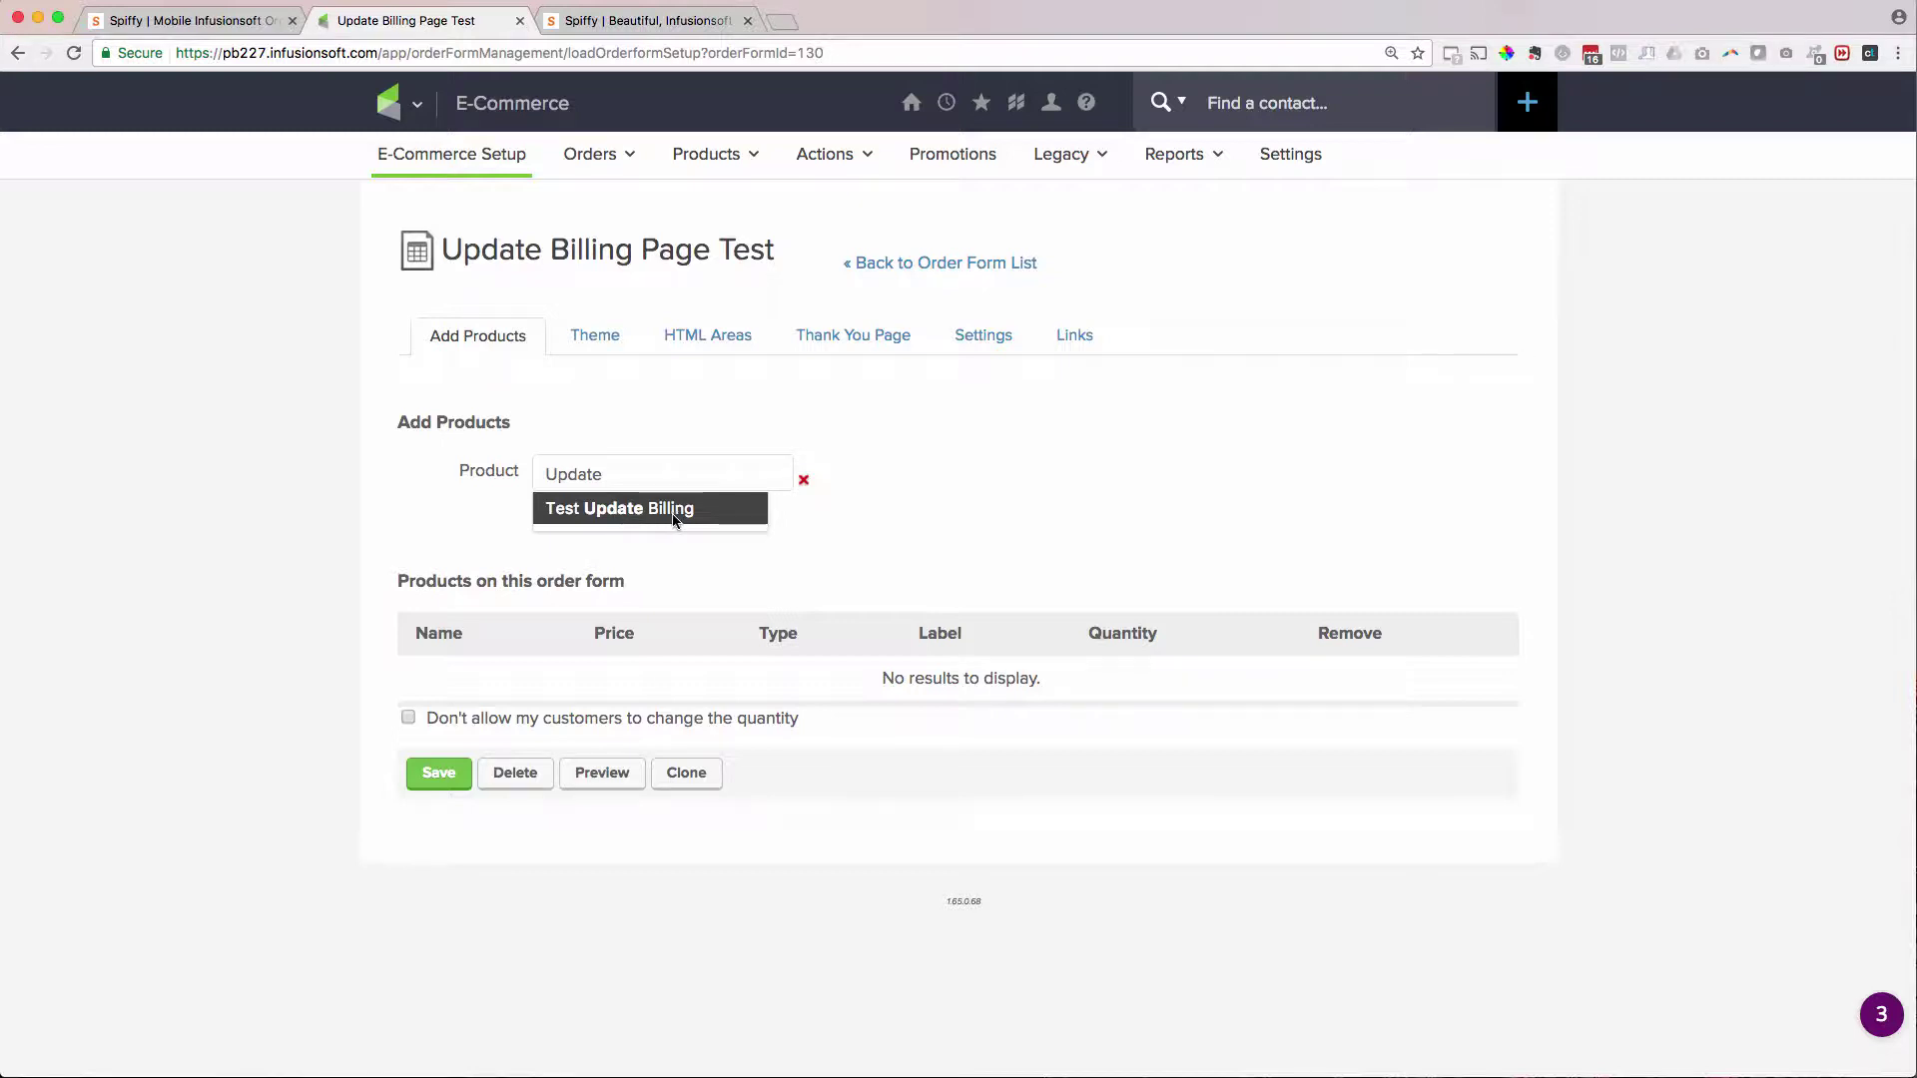
pyautogui.click(603, 509)
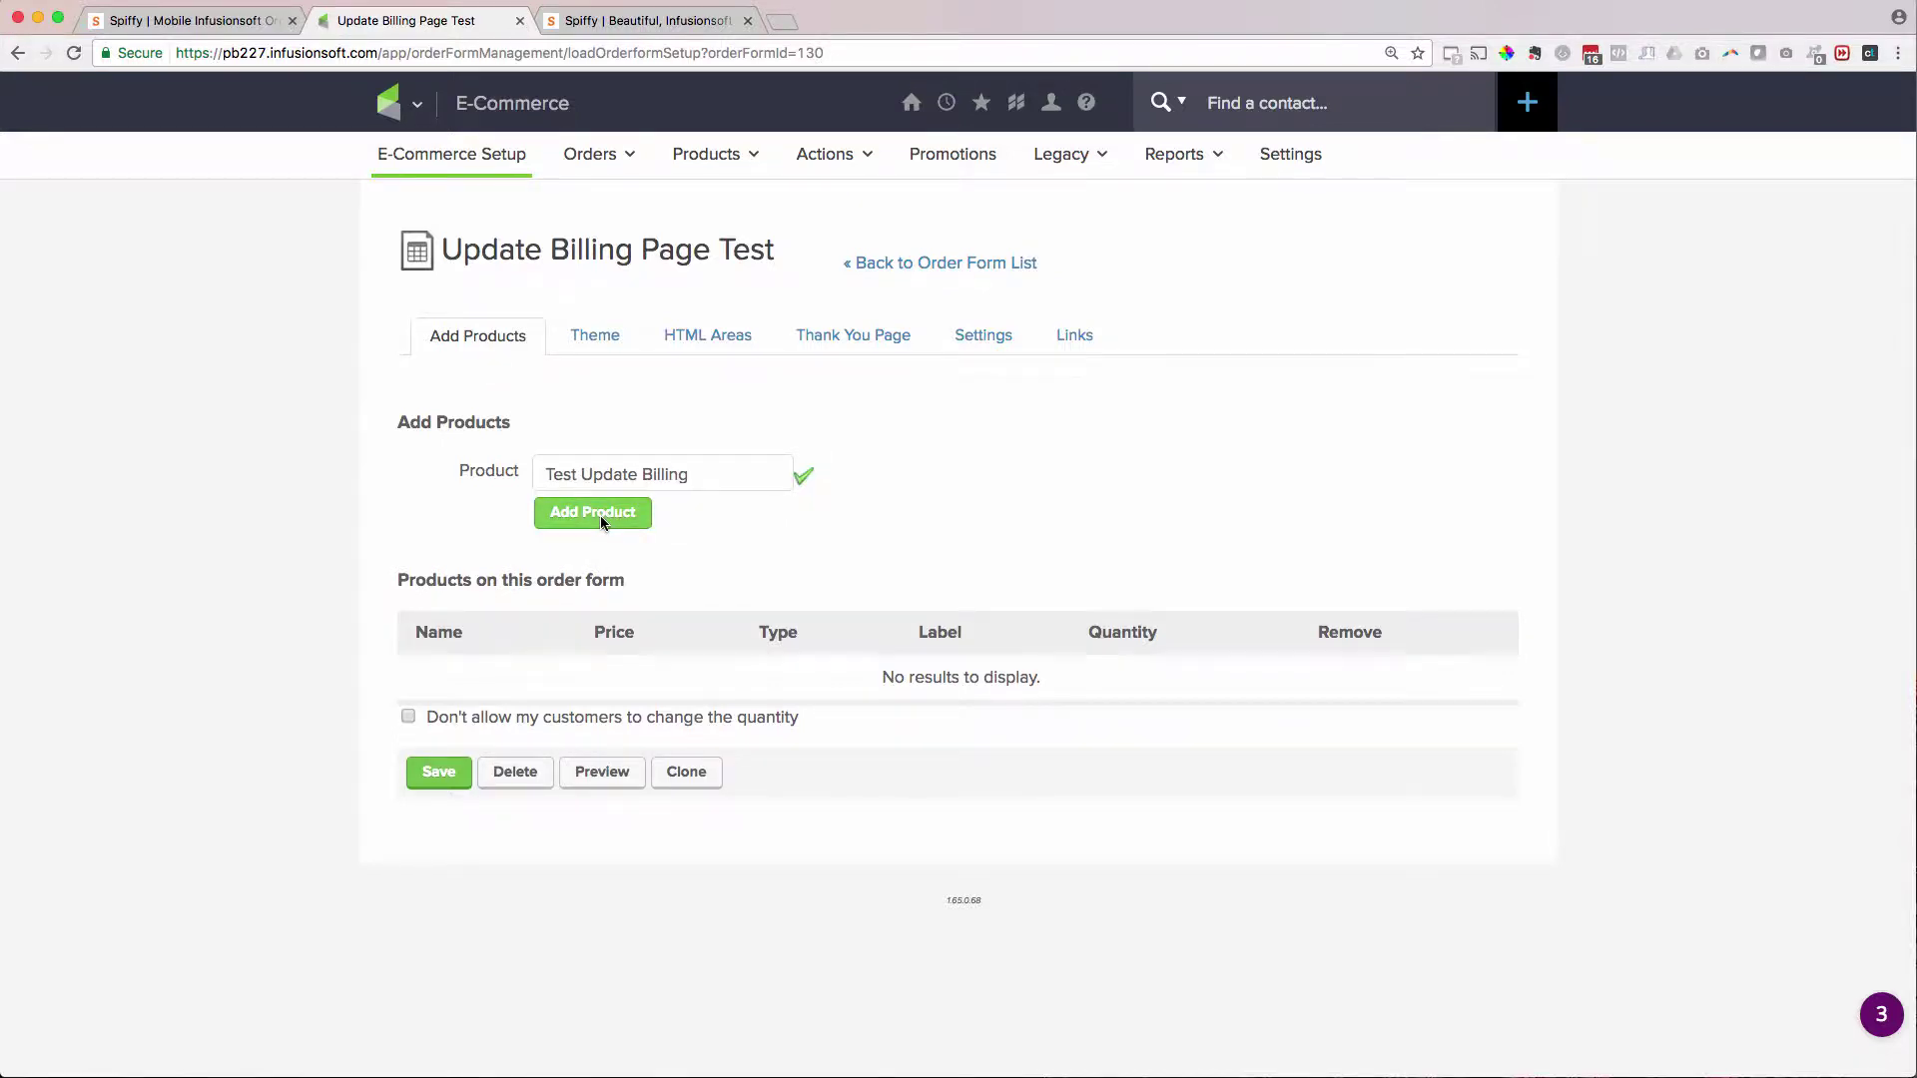
pyautogui.click(599, 513)
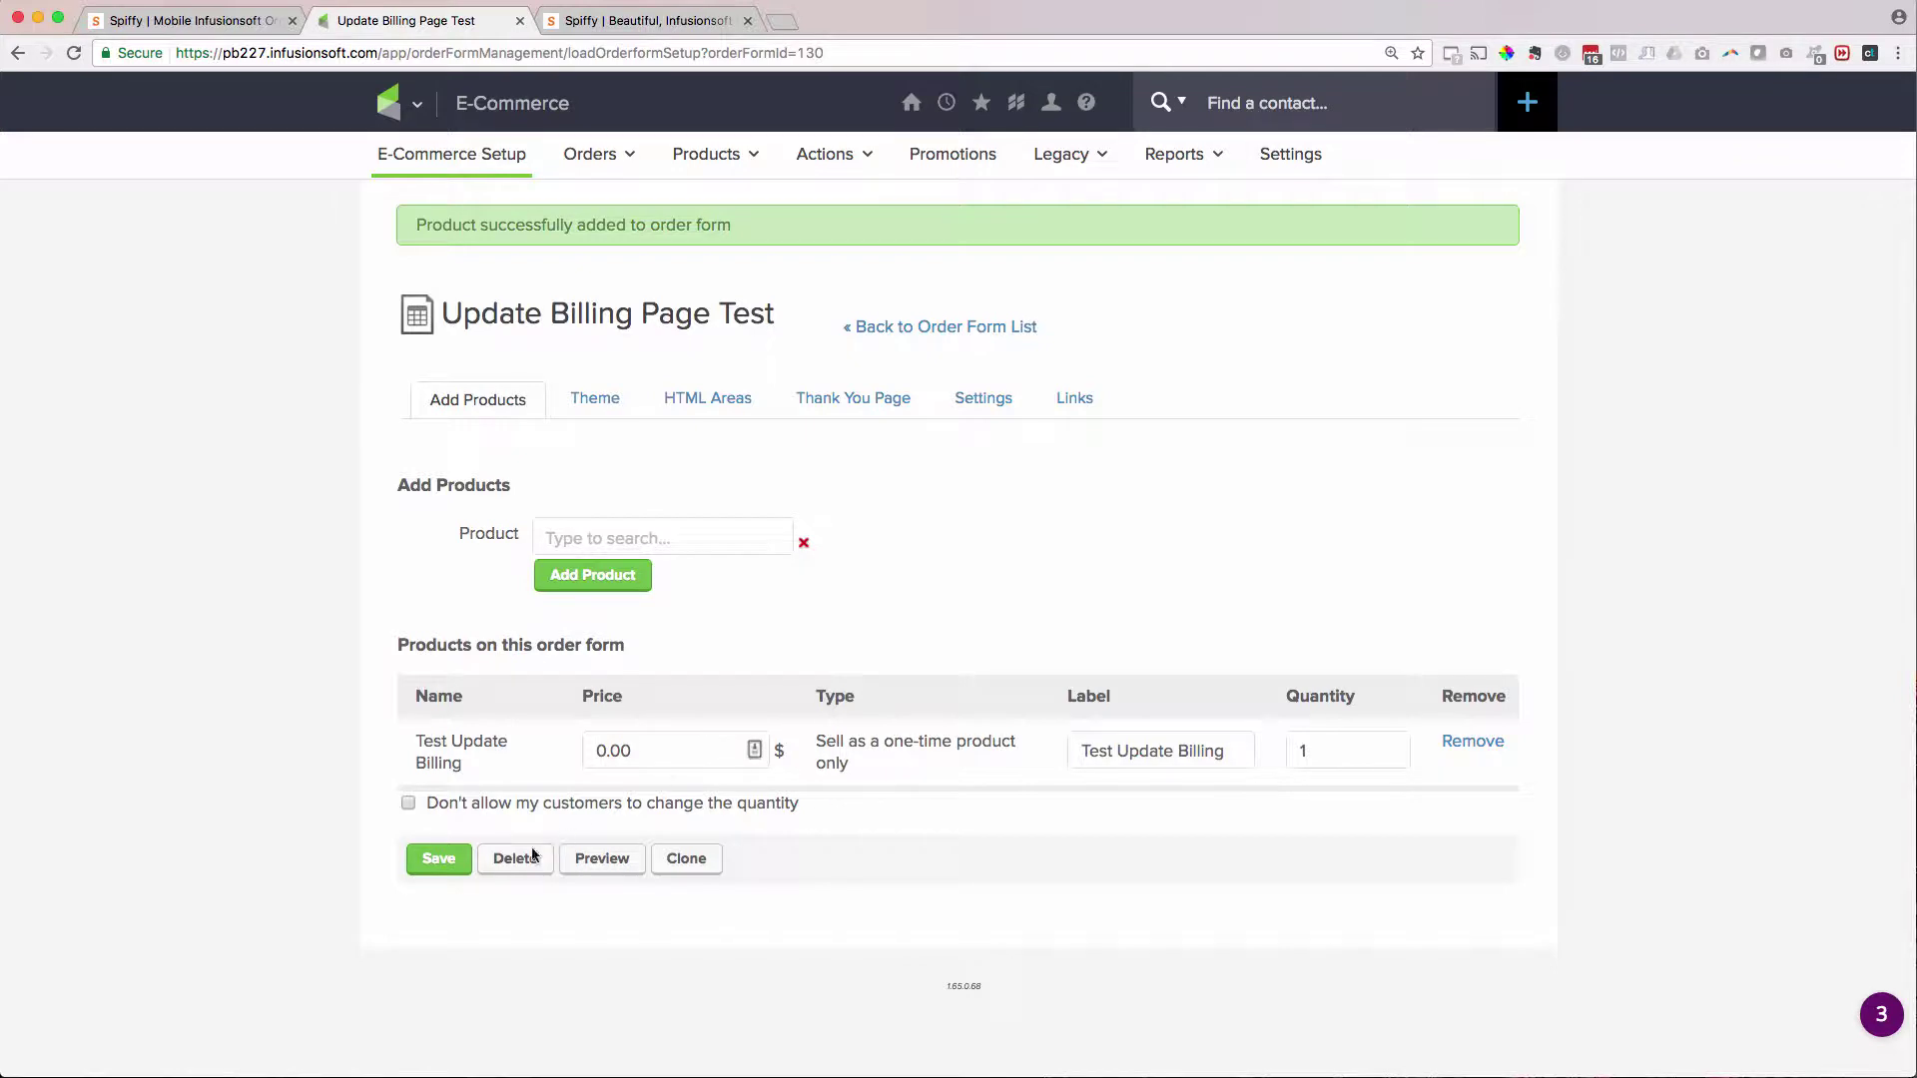
pyautogui.click(430, 869)
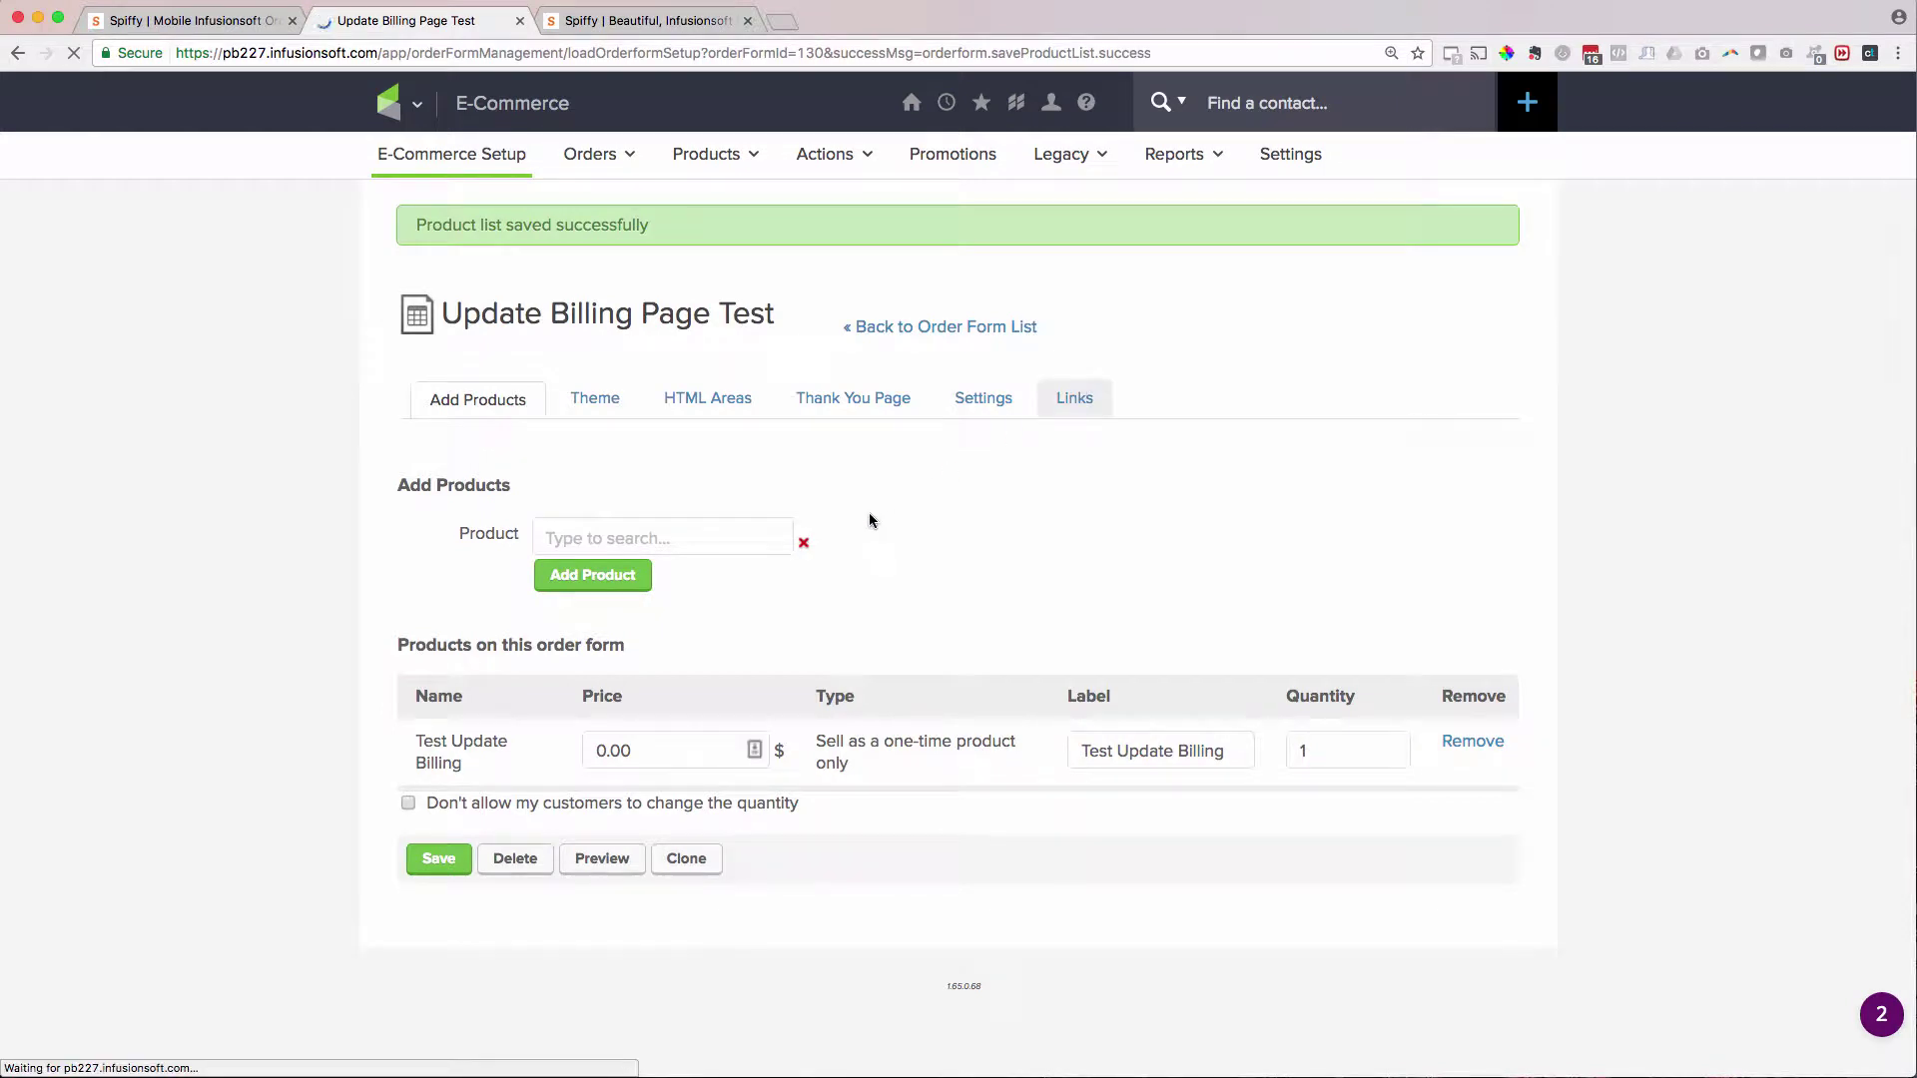
# - Open the order form's Custom URL from the Links tab in a new browser tab
pyautogui.click(1065, 400)
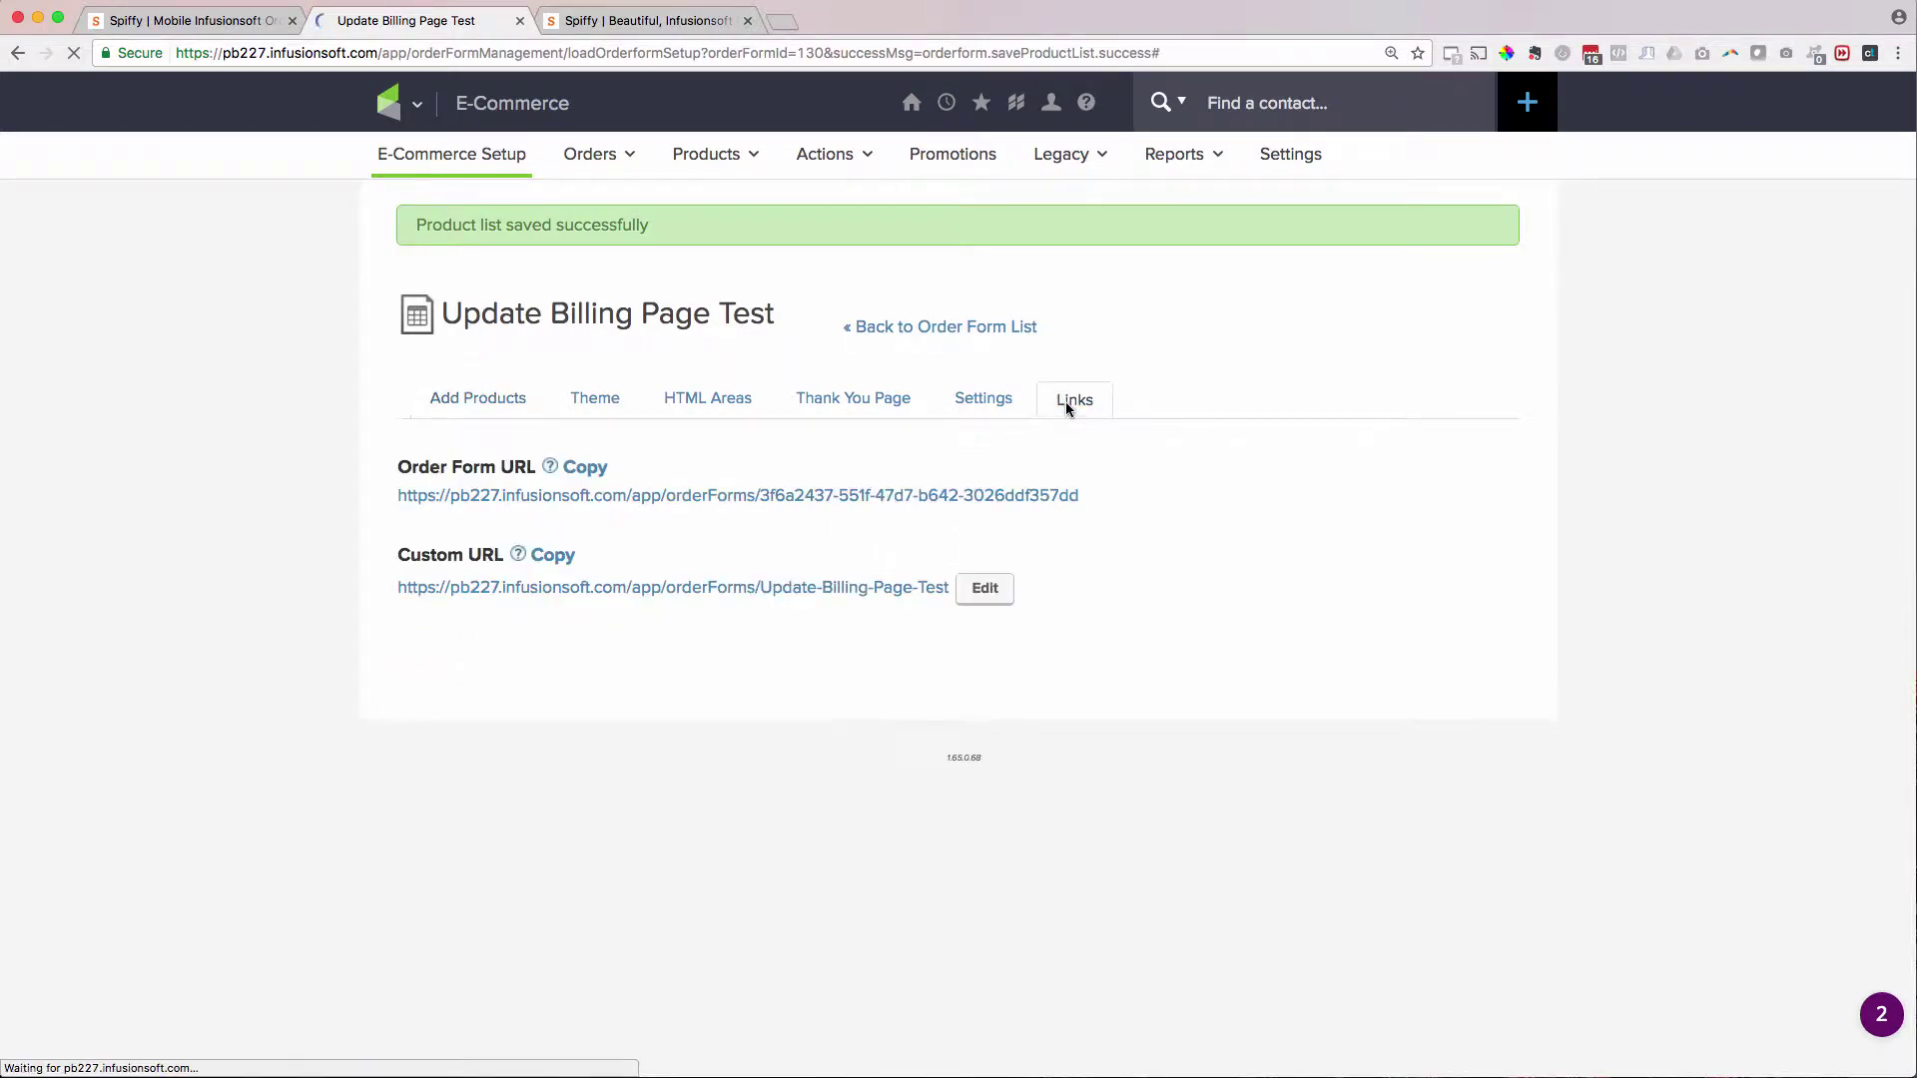
pyautogui.keyDown('super'); pyautogui.click(565, 586); pyautogui.keyUp('super')
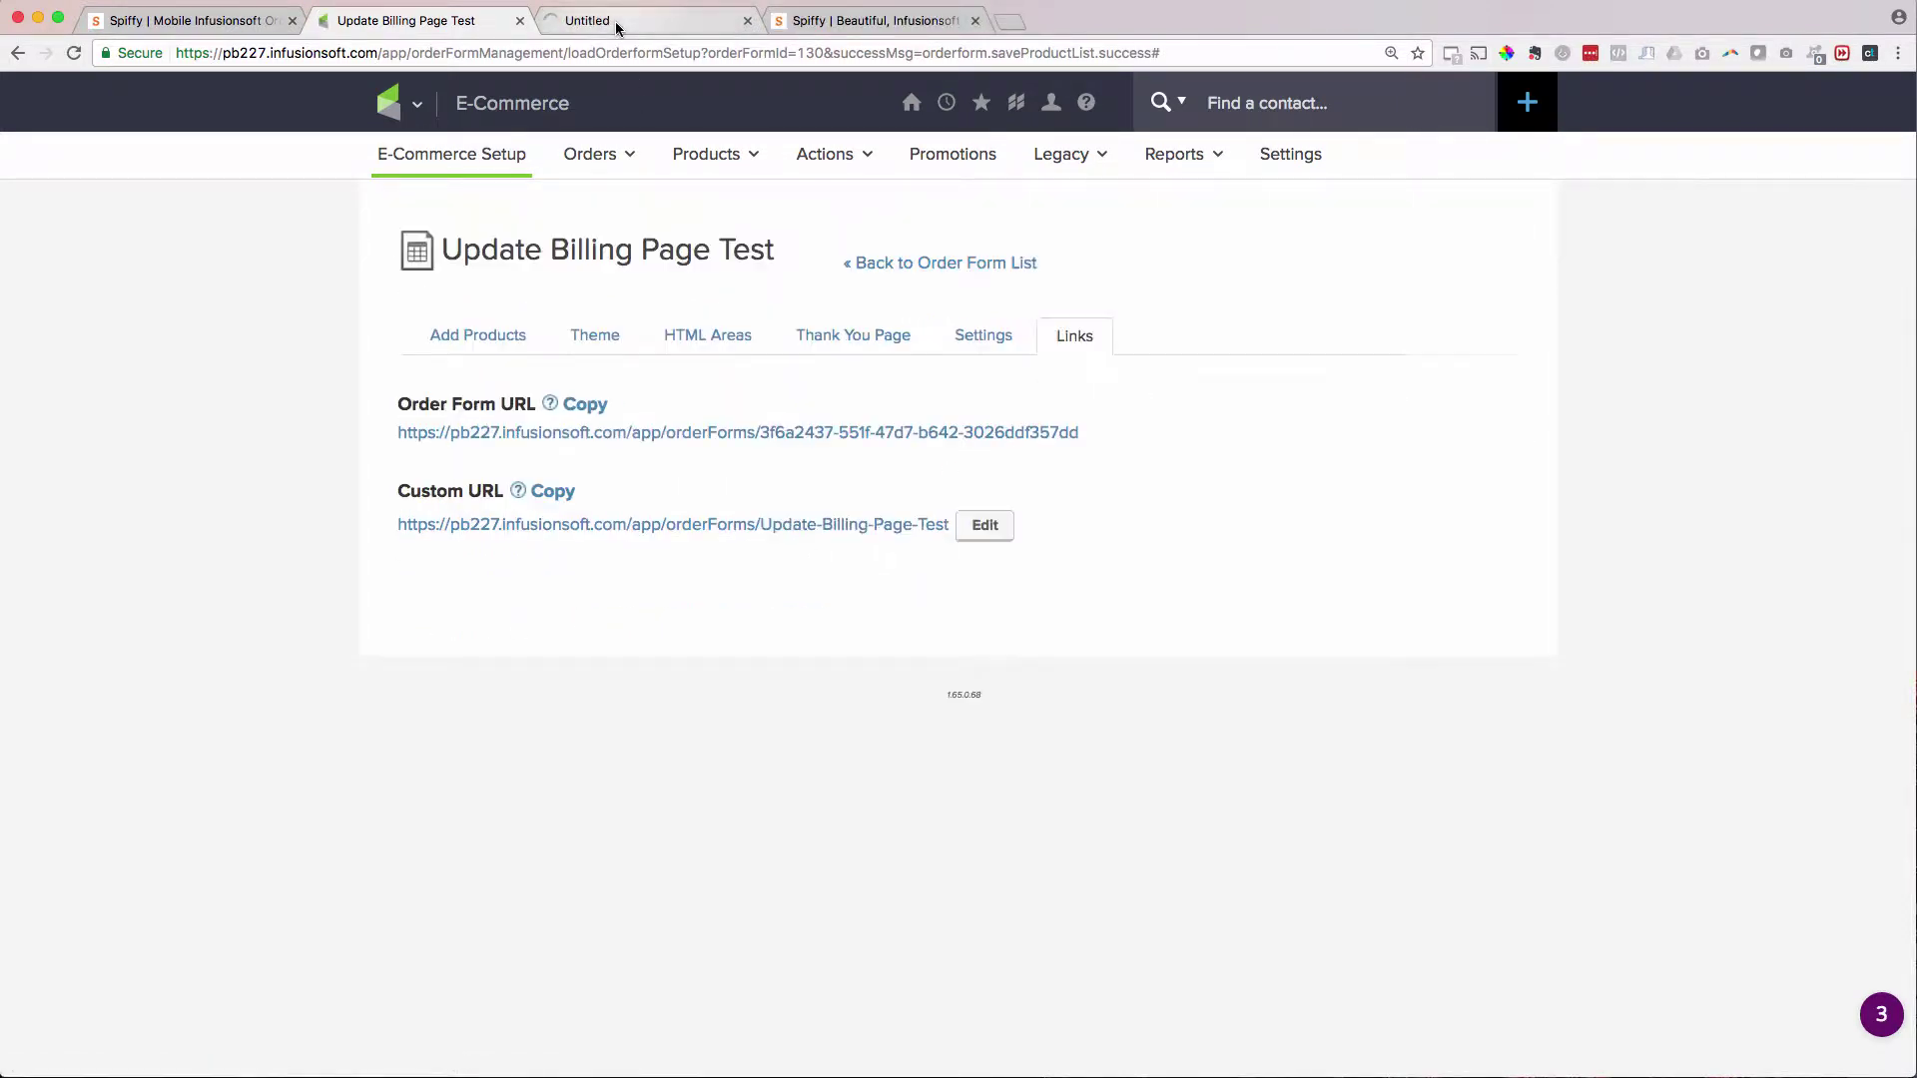
pyautogui.click(617, 26)
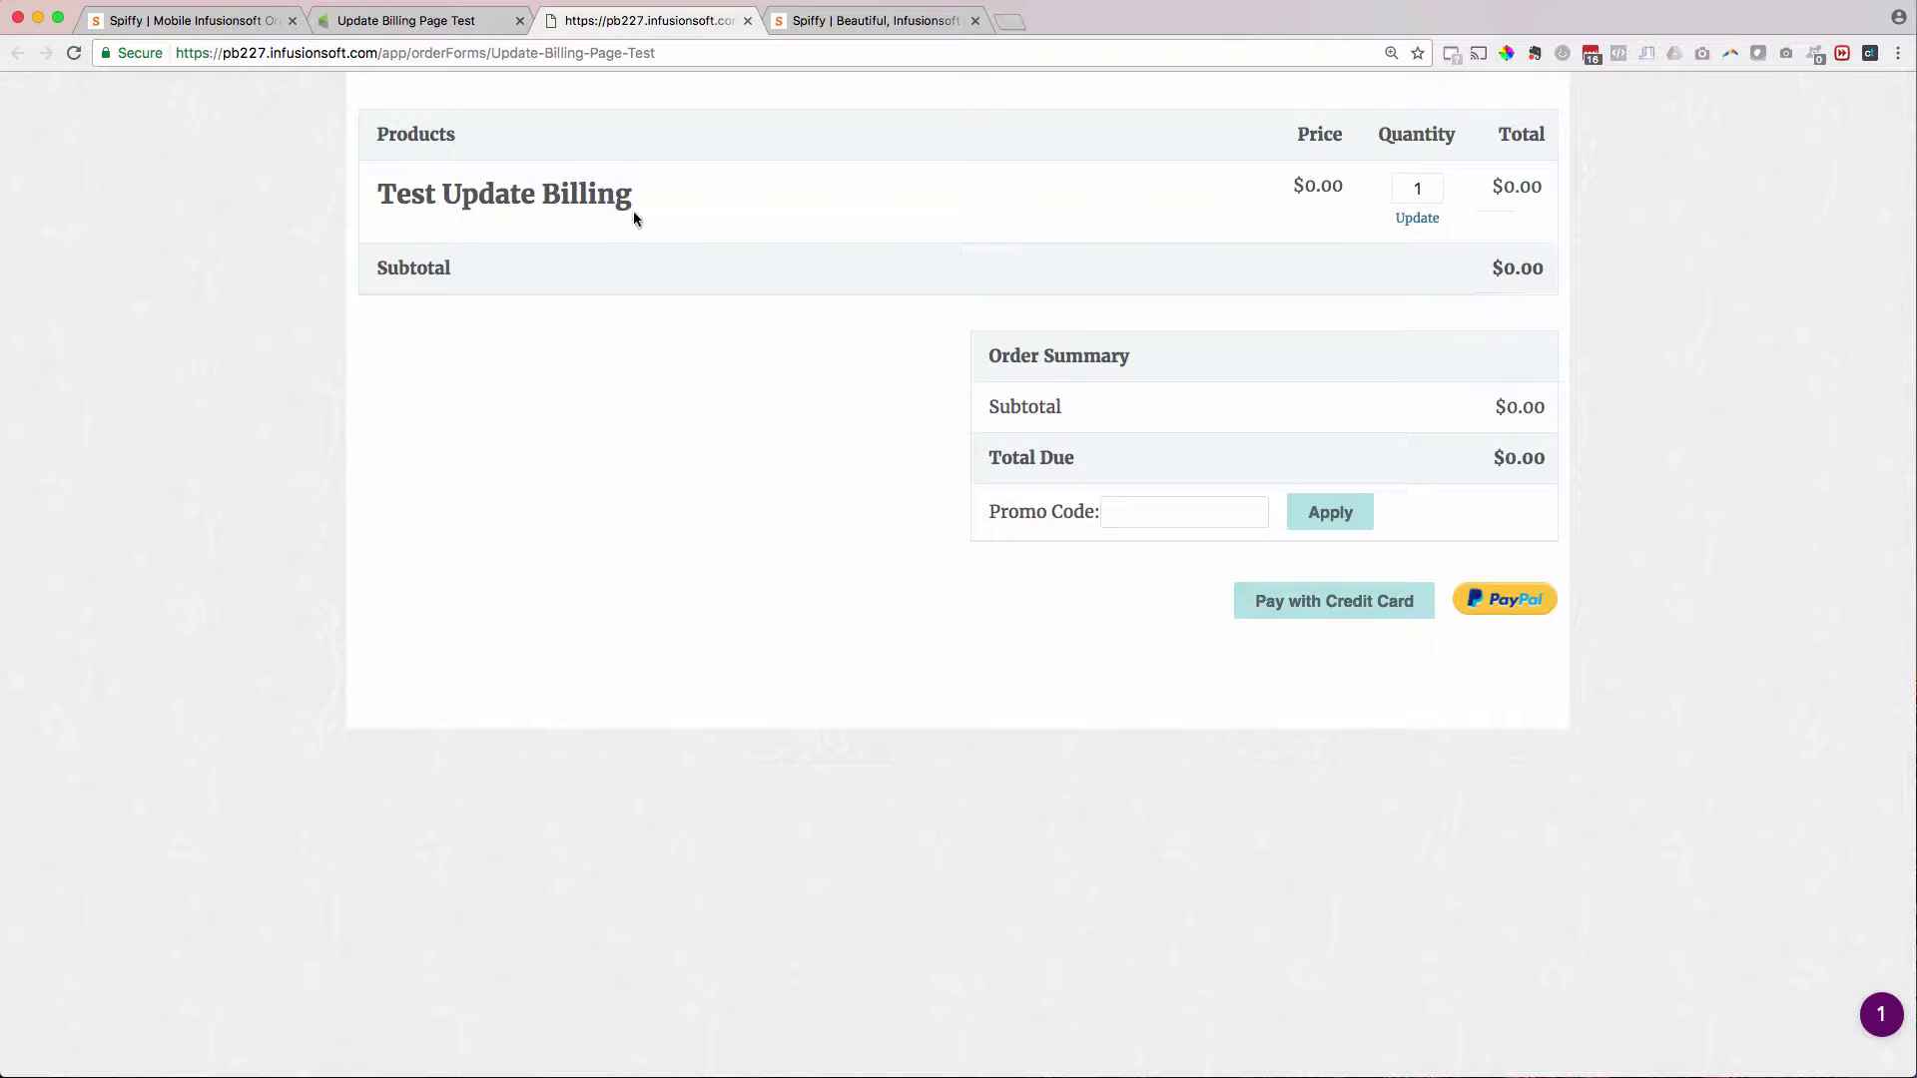
# - Choose Pay with Credit Card to reveal the billing and payment fields on the live form
pyautogui.click(1282, 603)
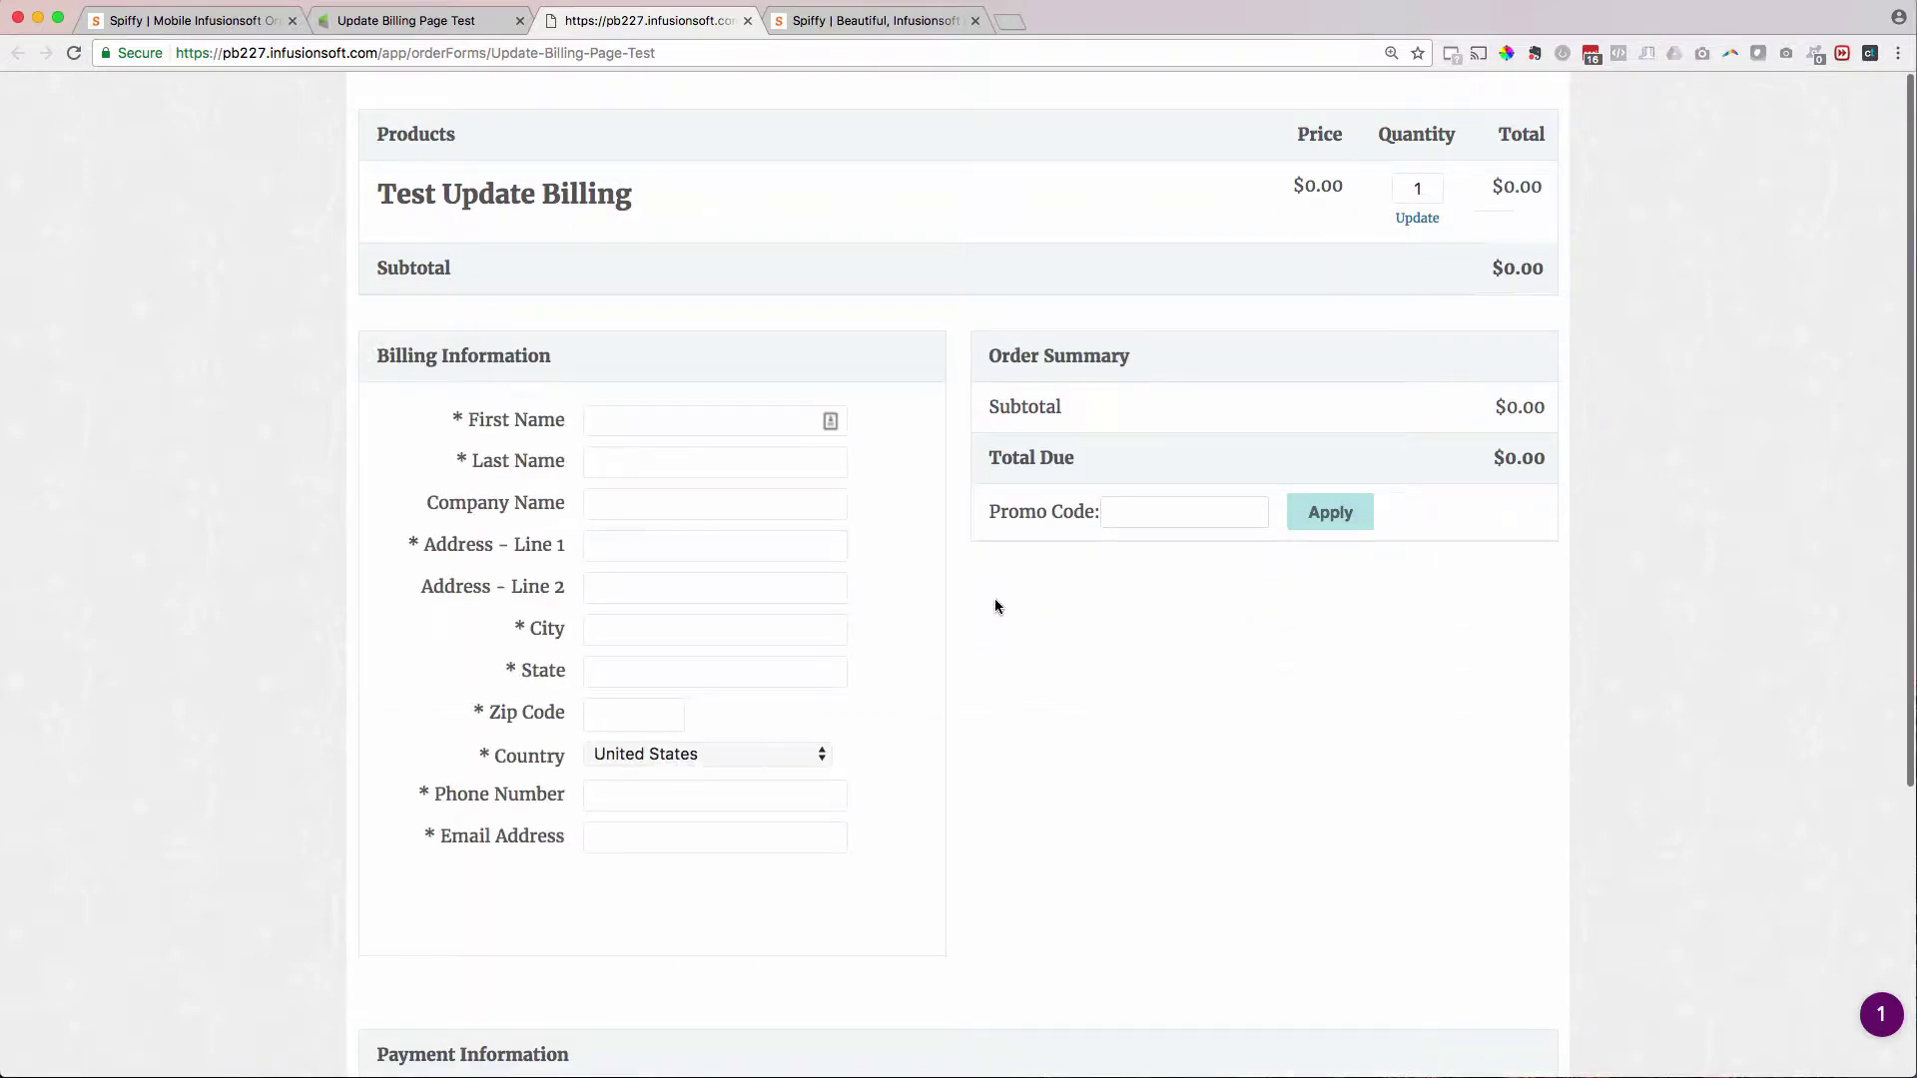
pyautogui.scroll(-5, 1180, 586)
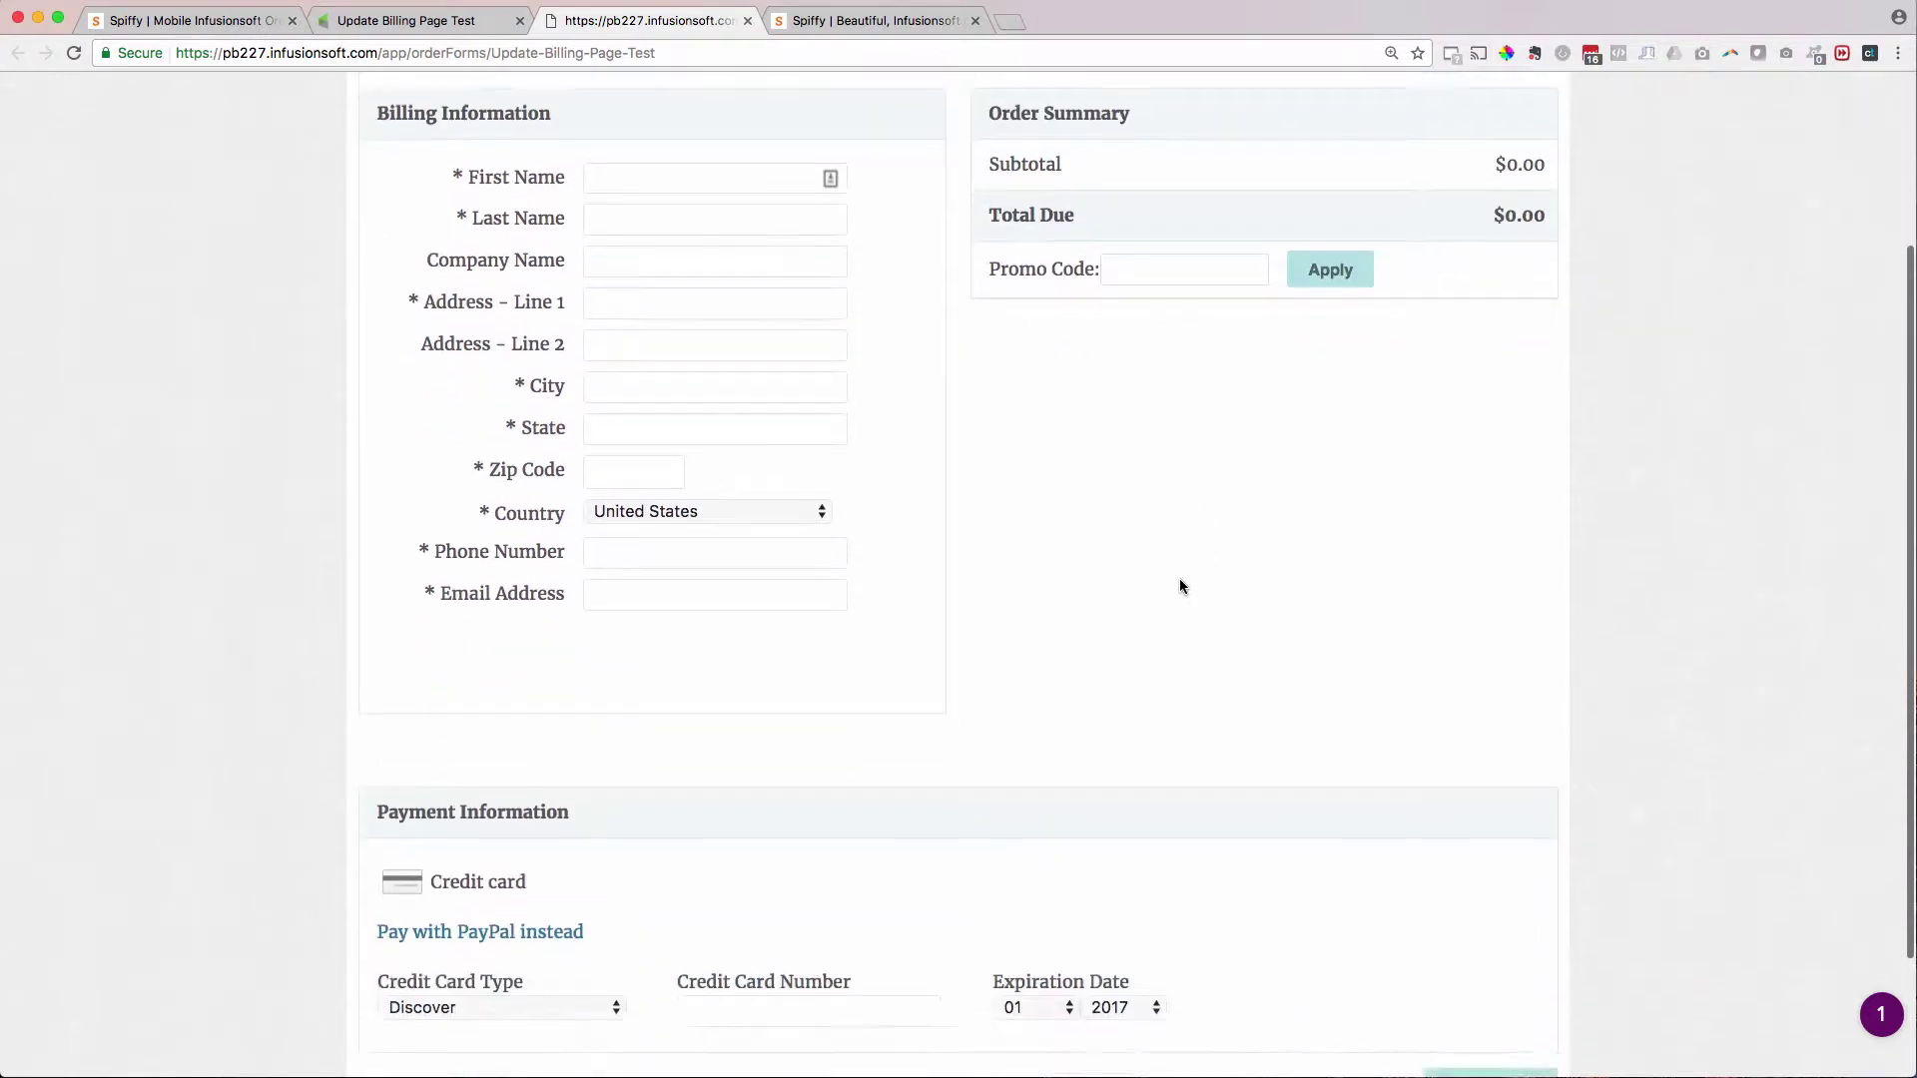
pyautogui.scroll(2, 1180, 586)
pyautogui.scroll(3, 1180, 586)
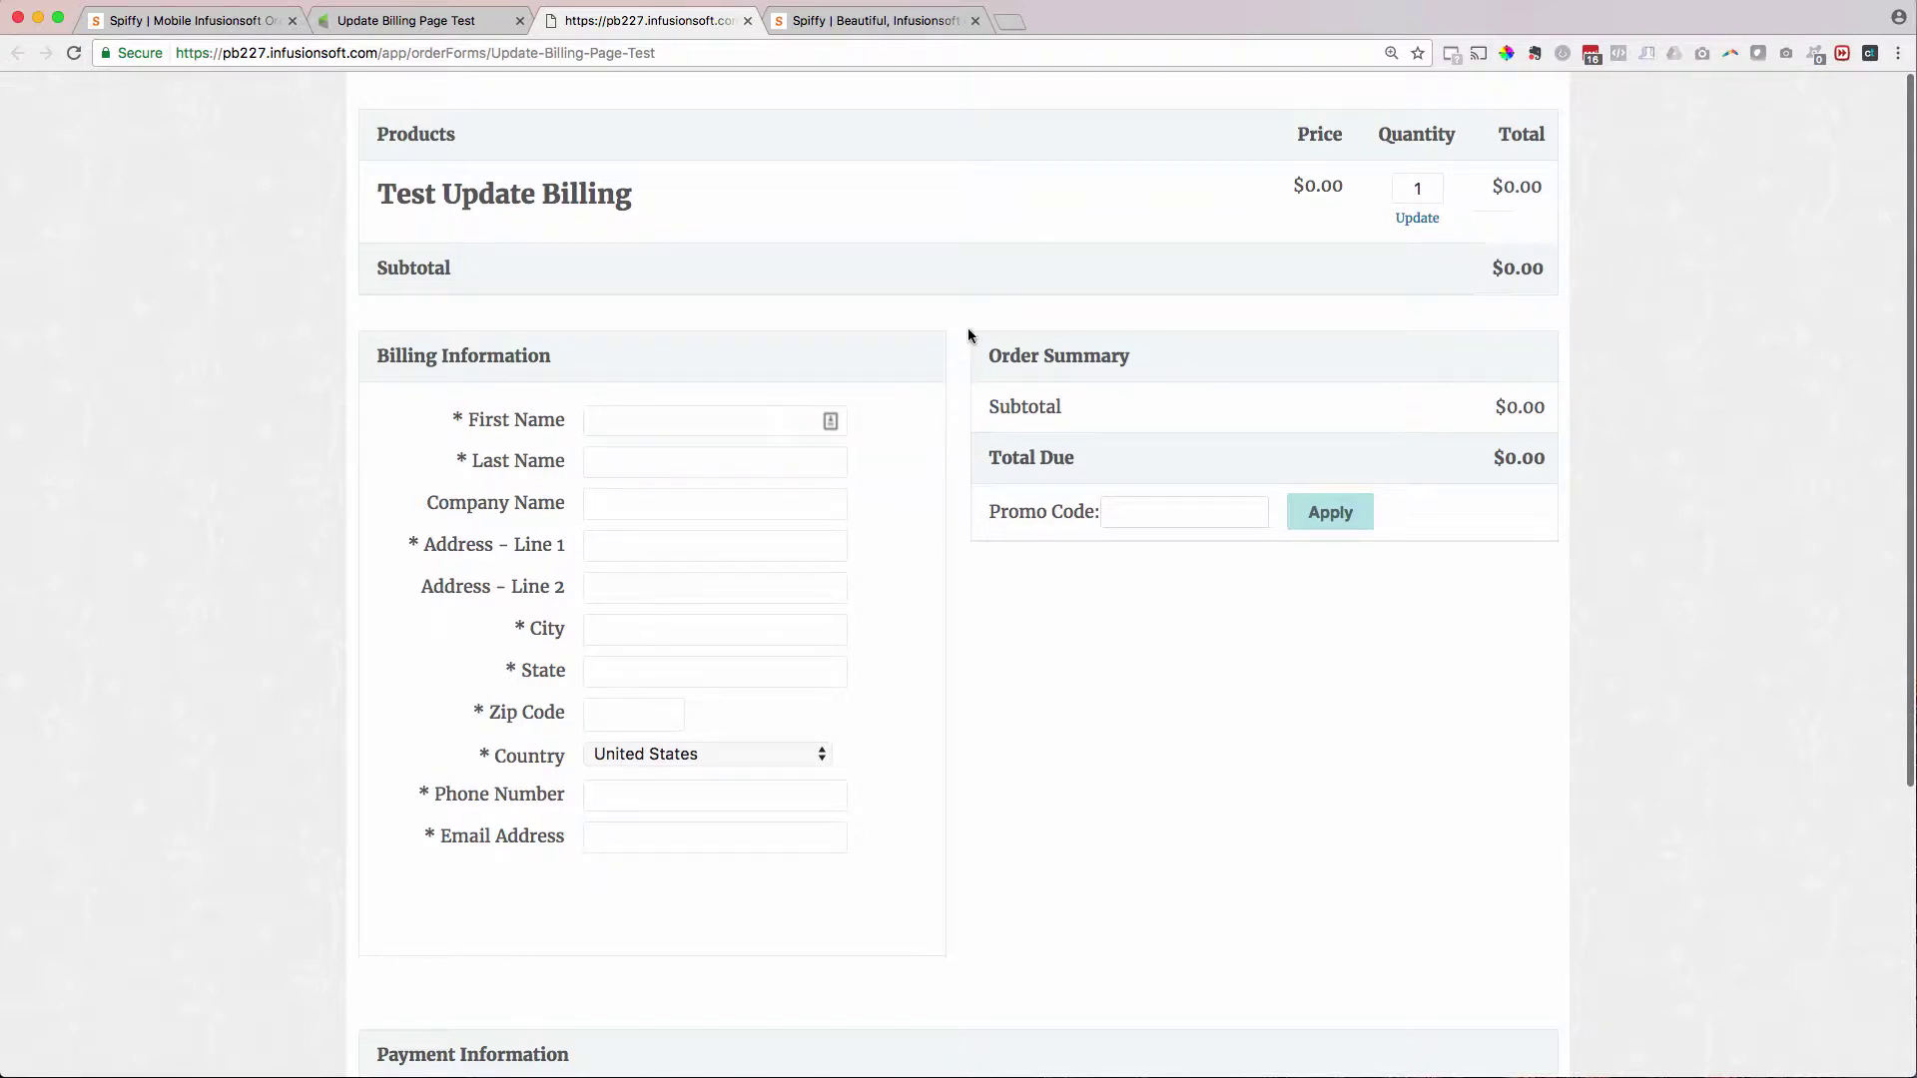
pyautogui.scroll(-4, 957, 324)
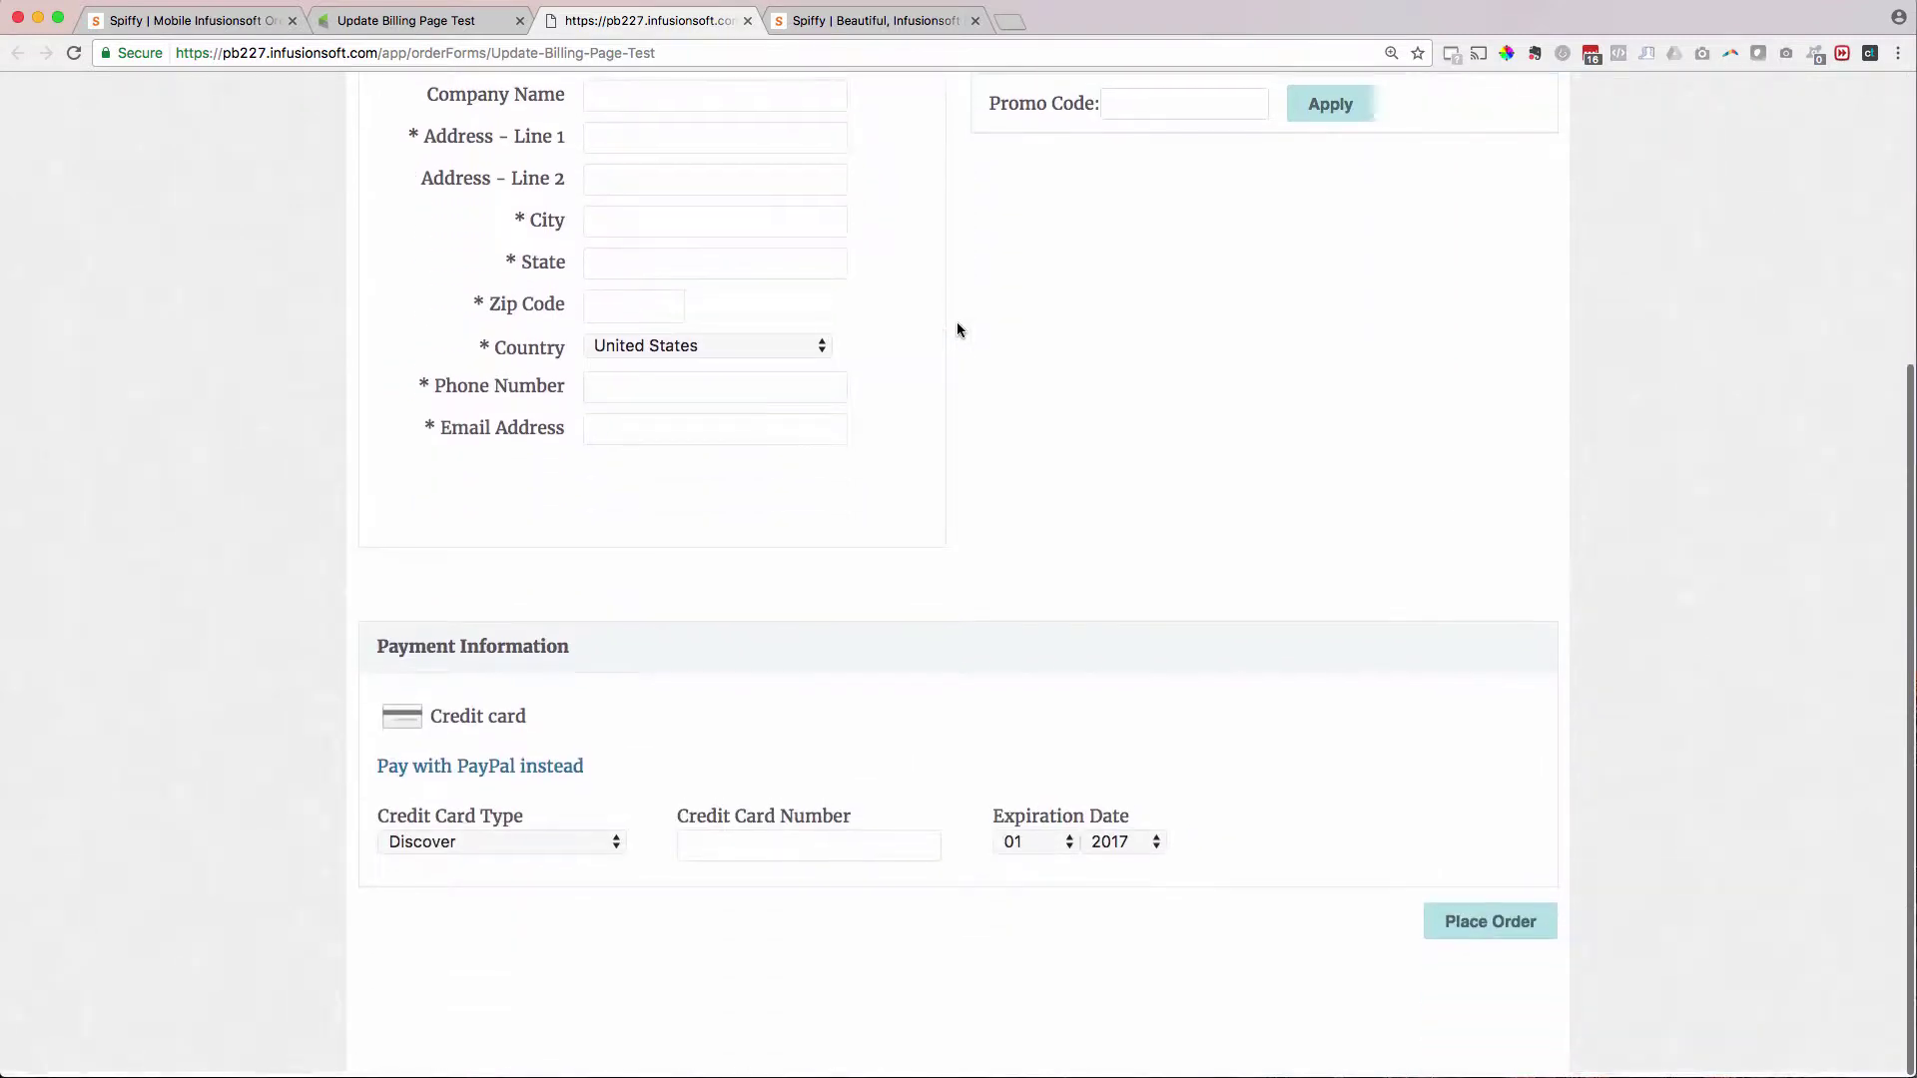
pyautogui.scroll(4, 956, 329)
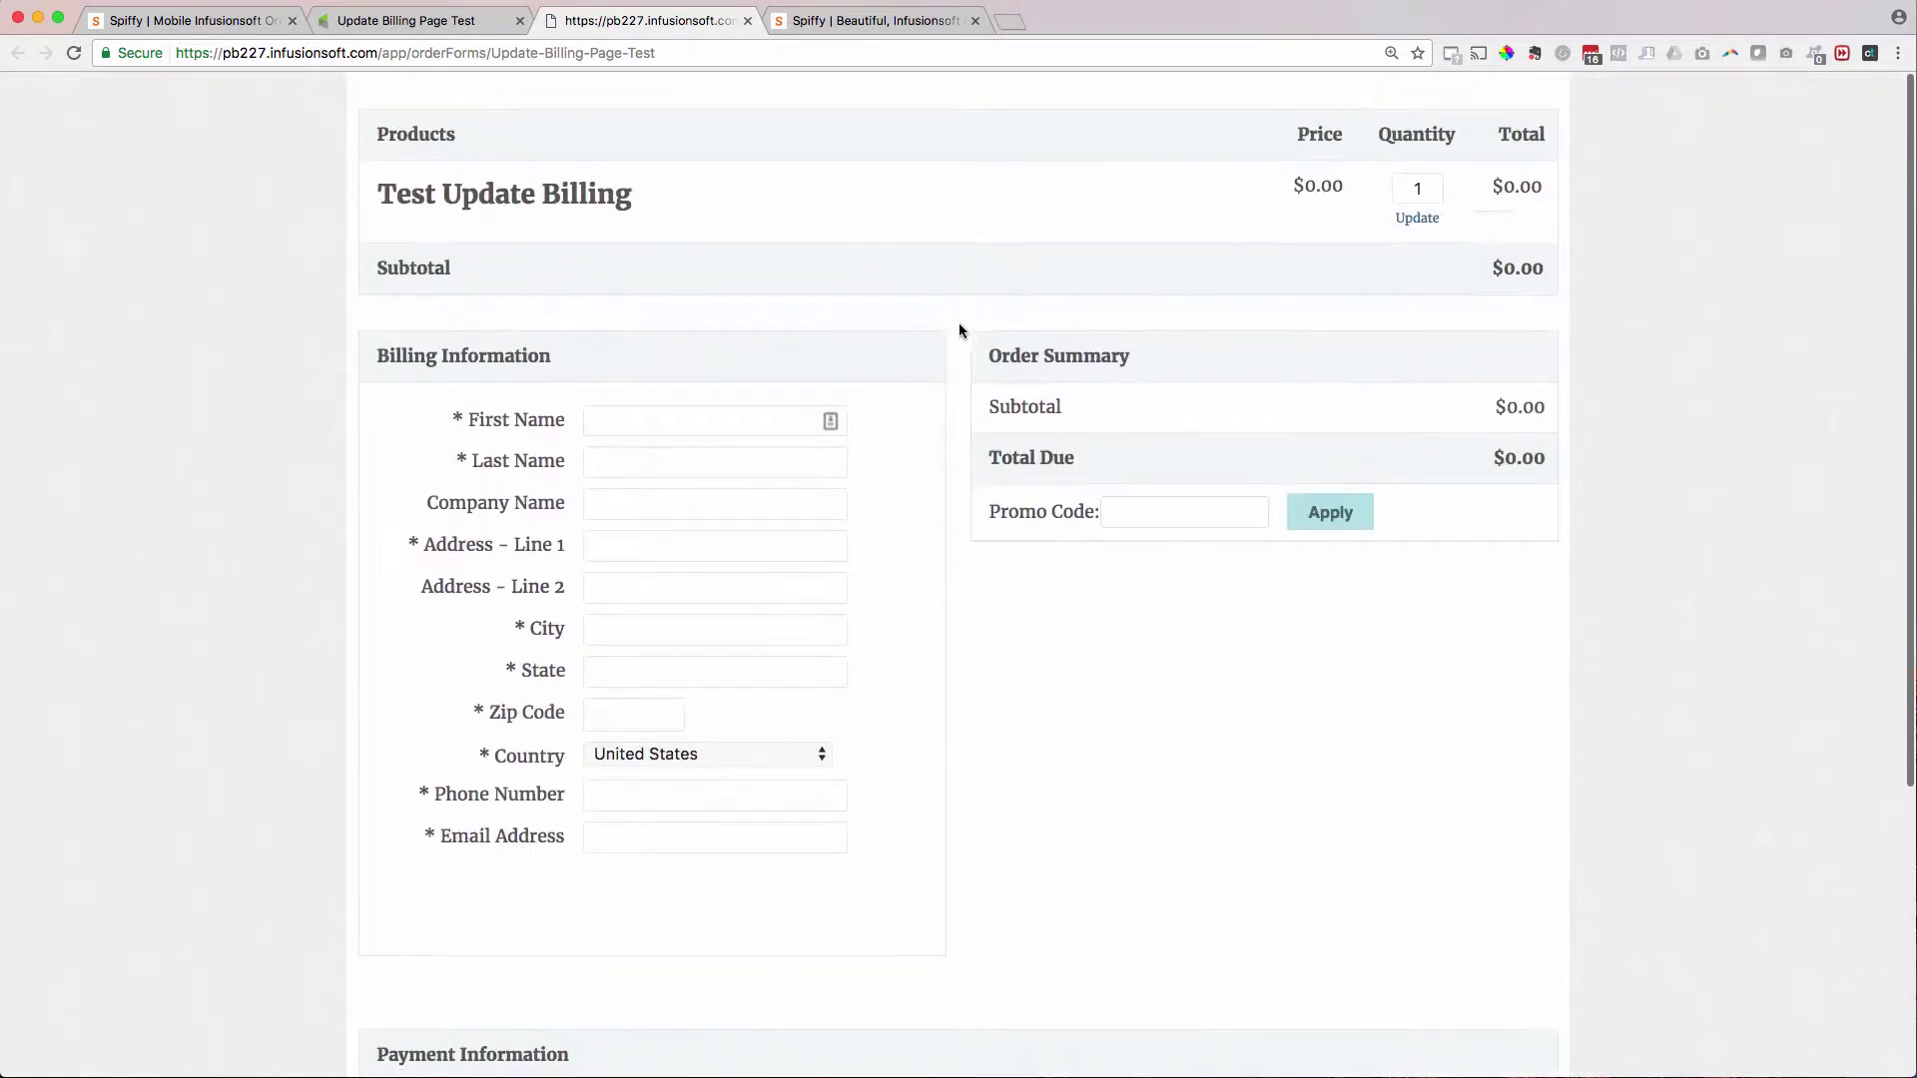
pyautogui.click(185, 21)
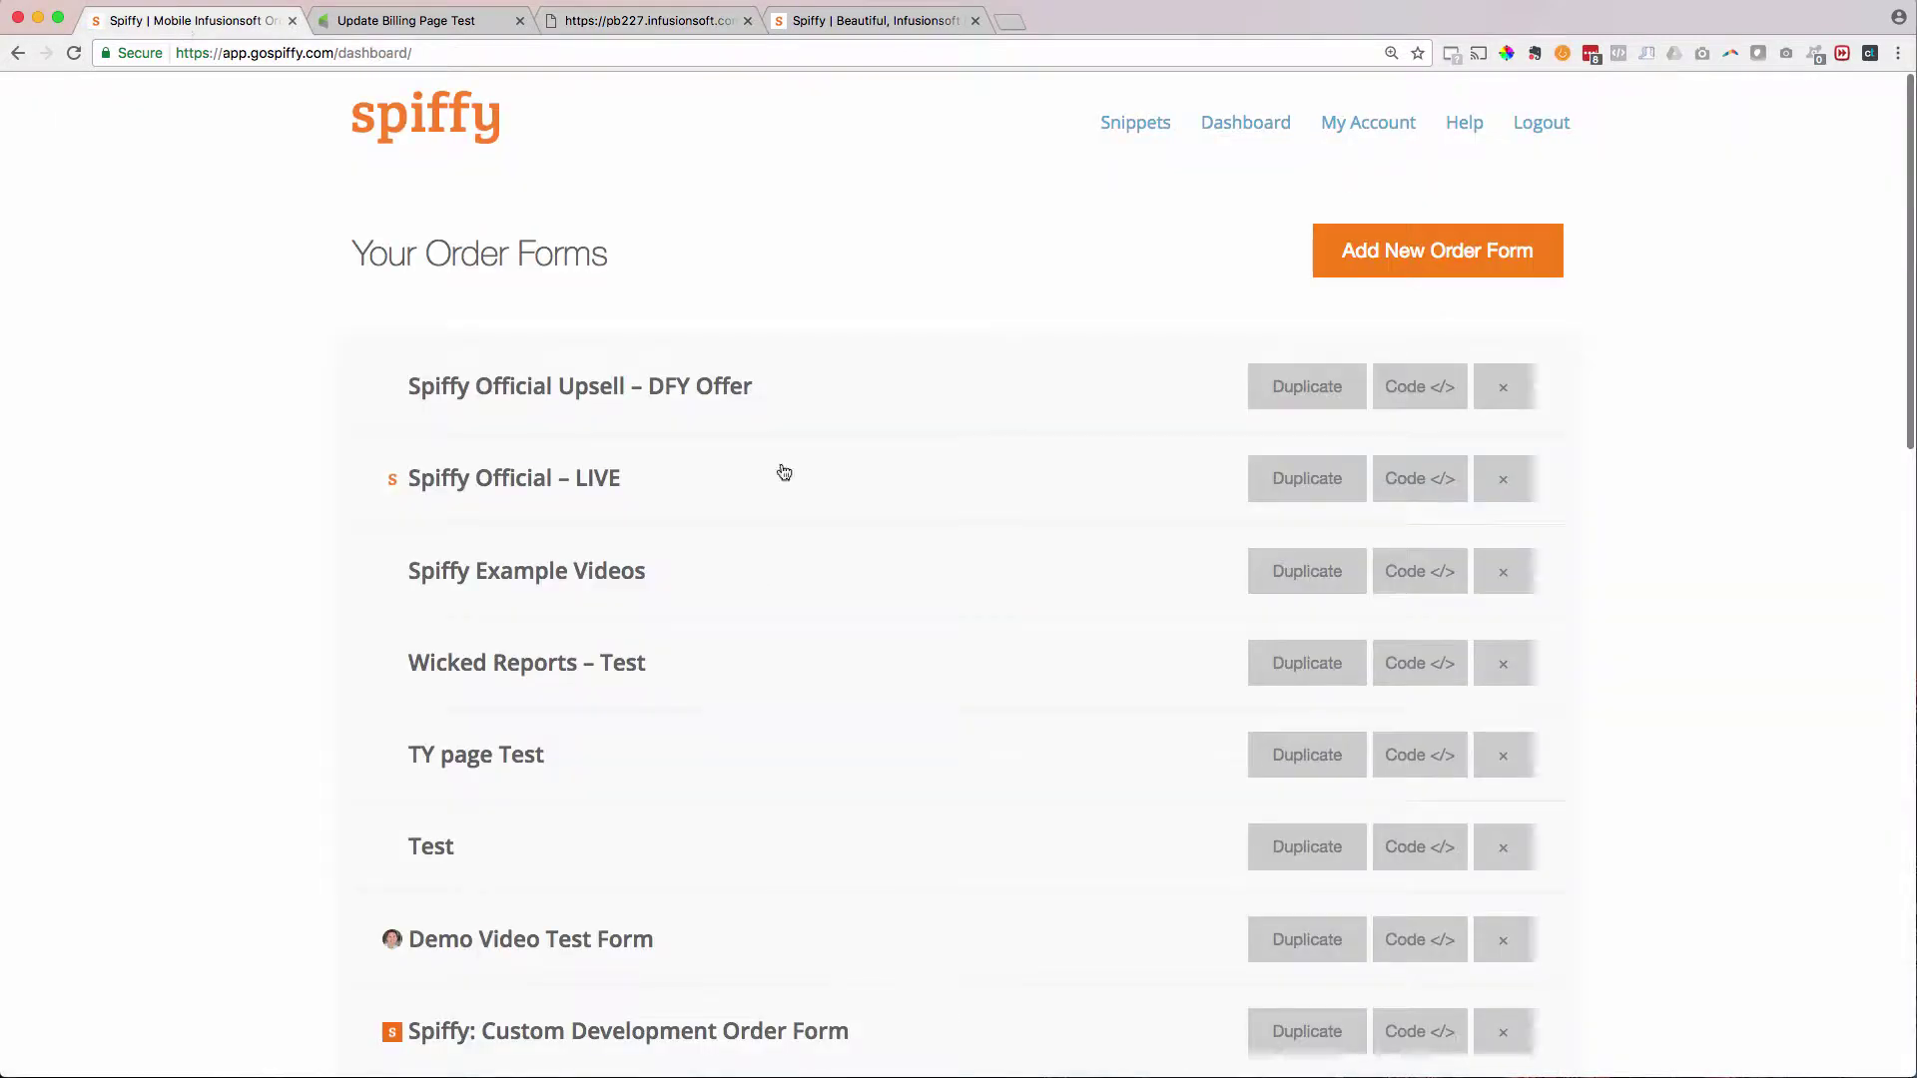
# - Create a Spiffy order form named 'Update Billing Test' and copy its embed script
pyautogui.click(1343, 251)
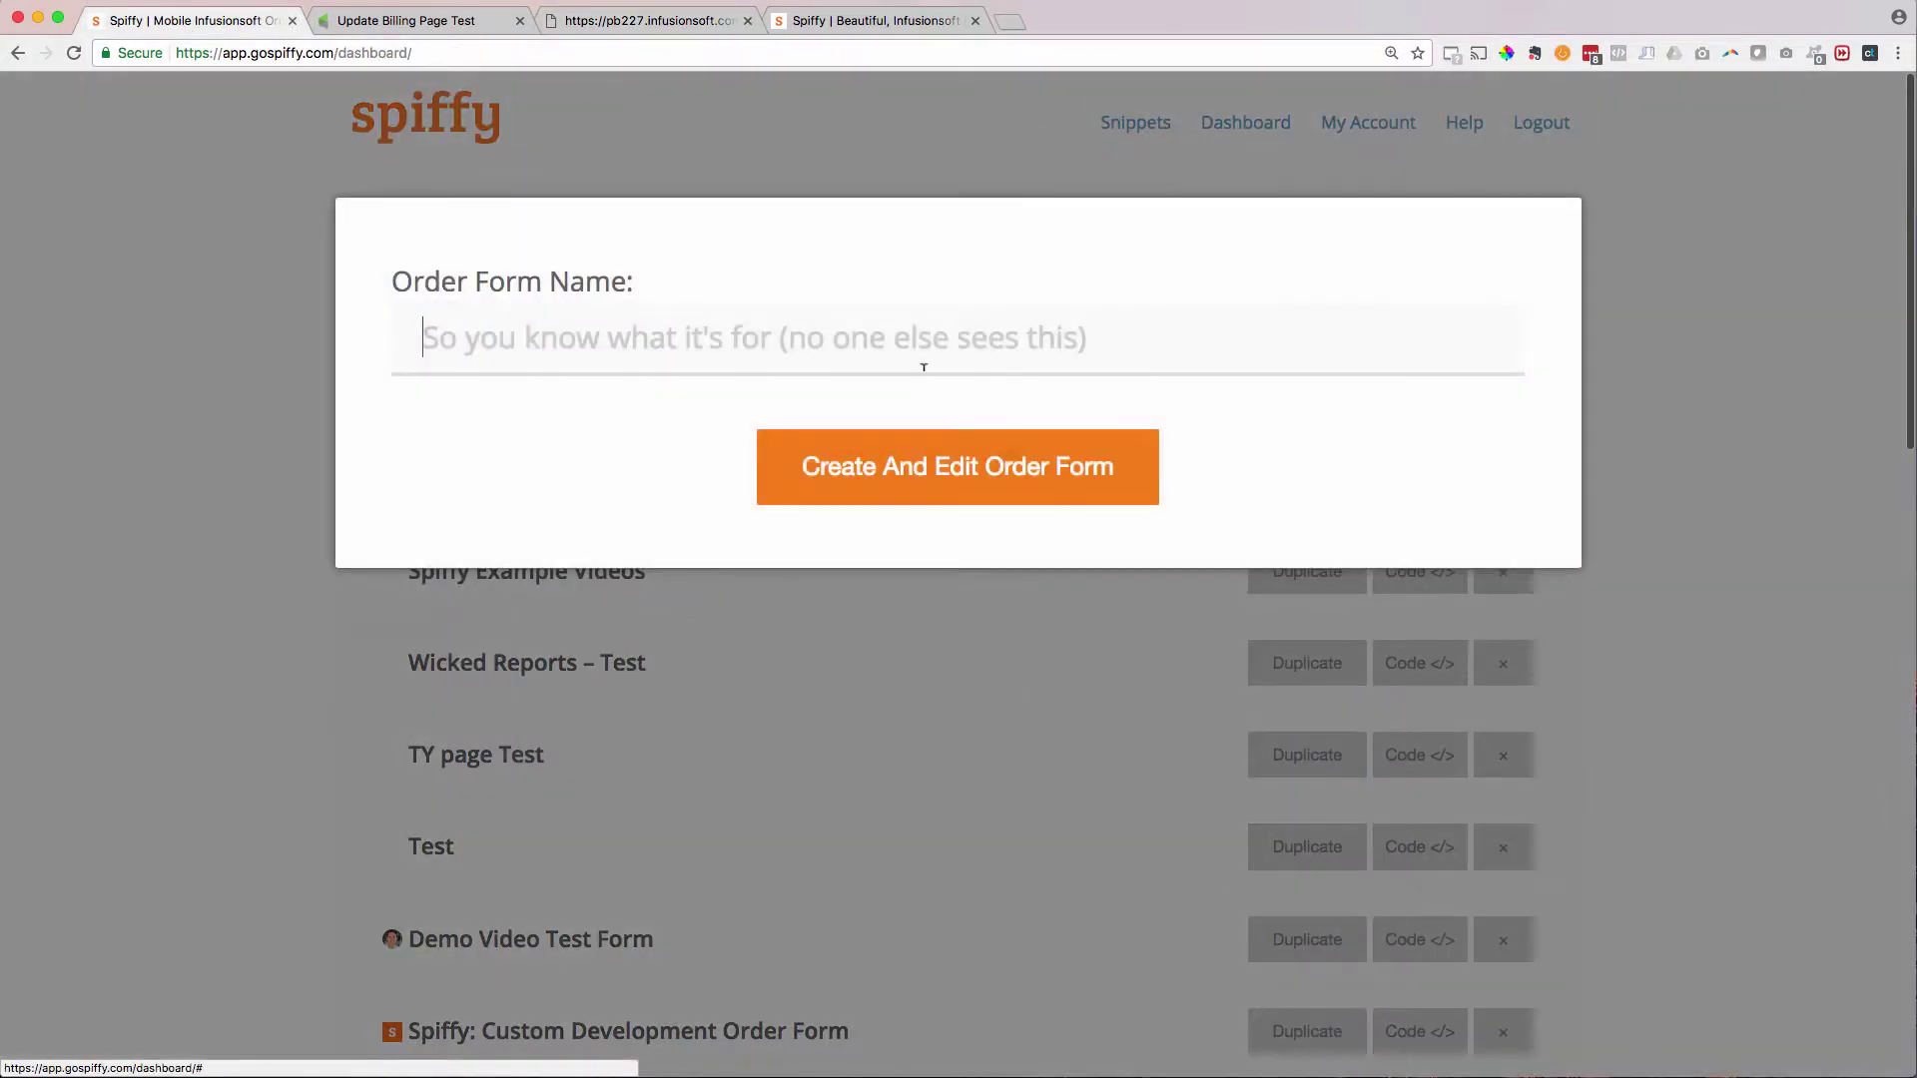
pyautogui.write('Update Bi')
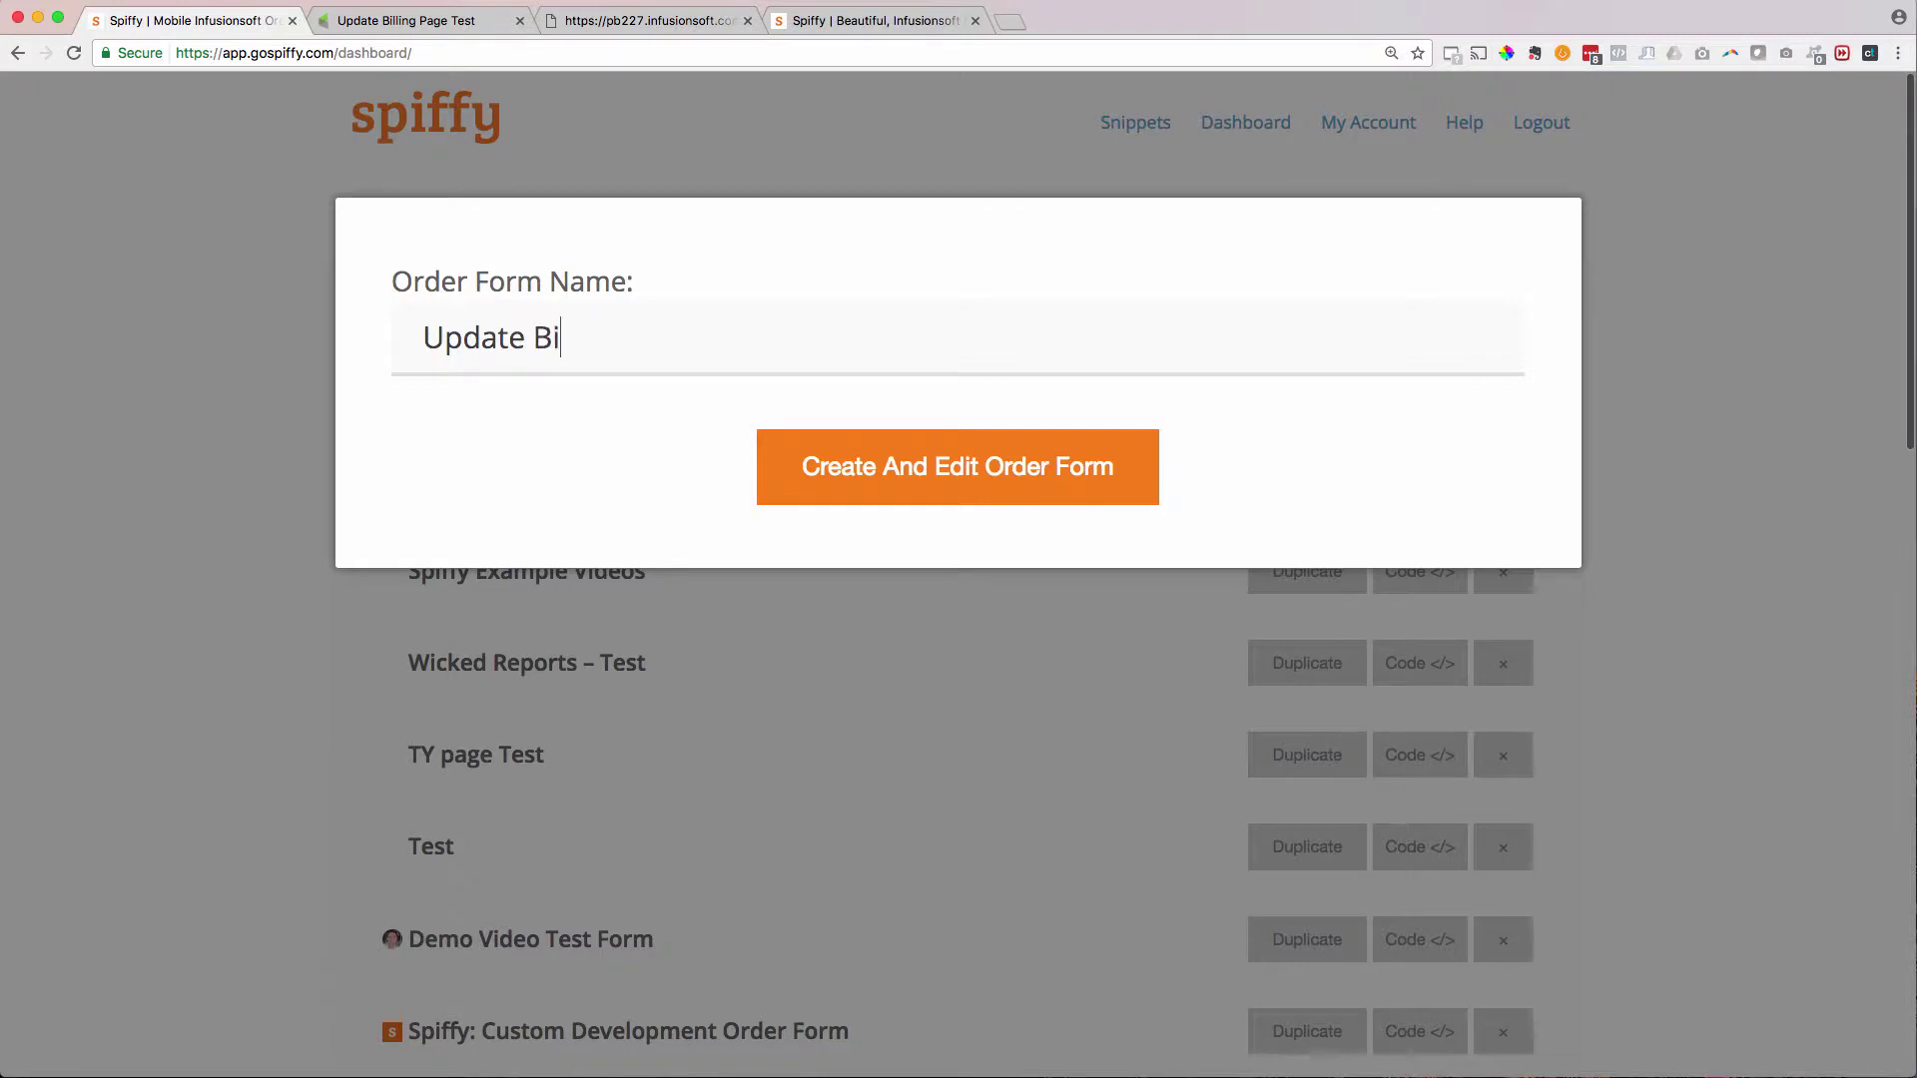
pyautogui.write('lling Test')
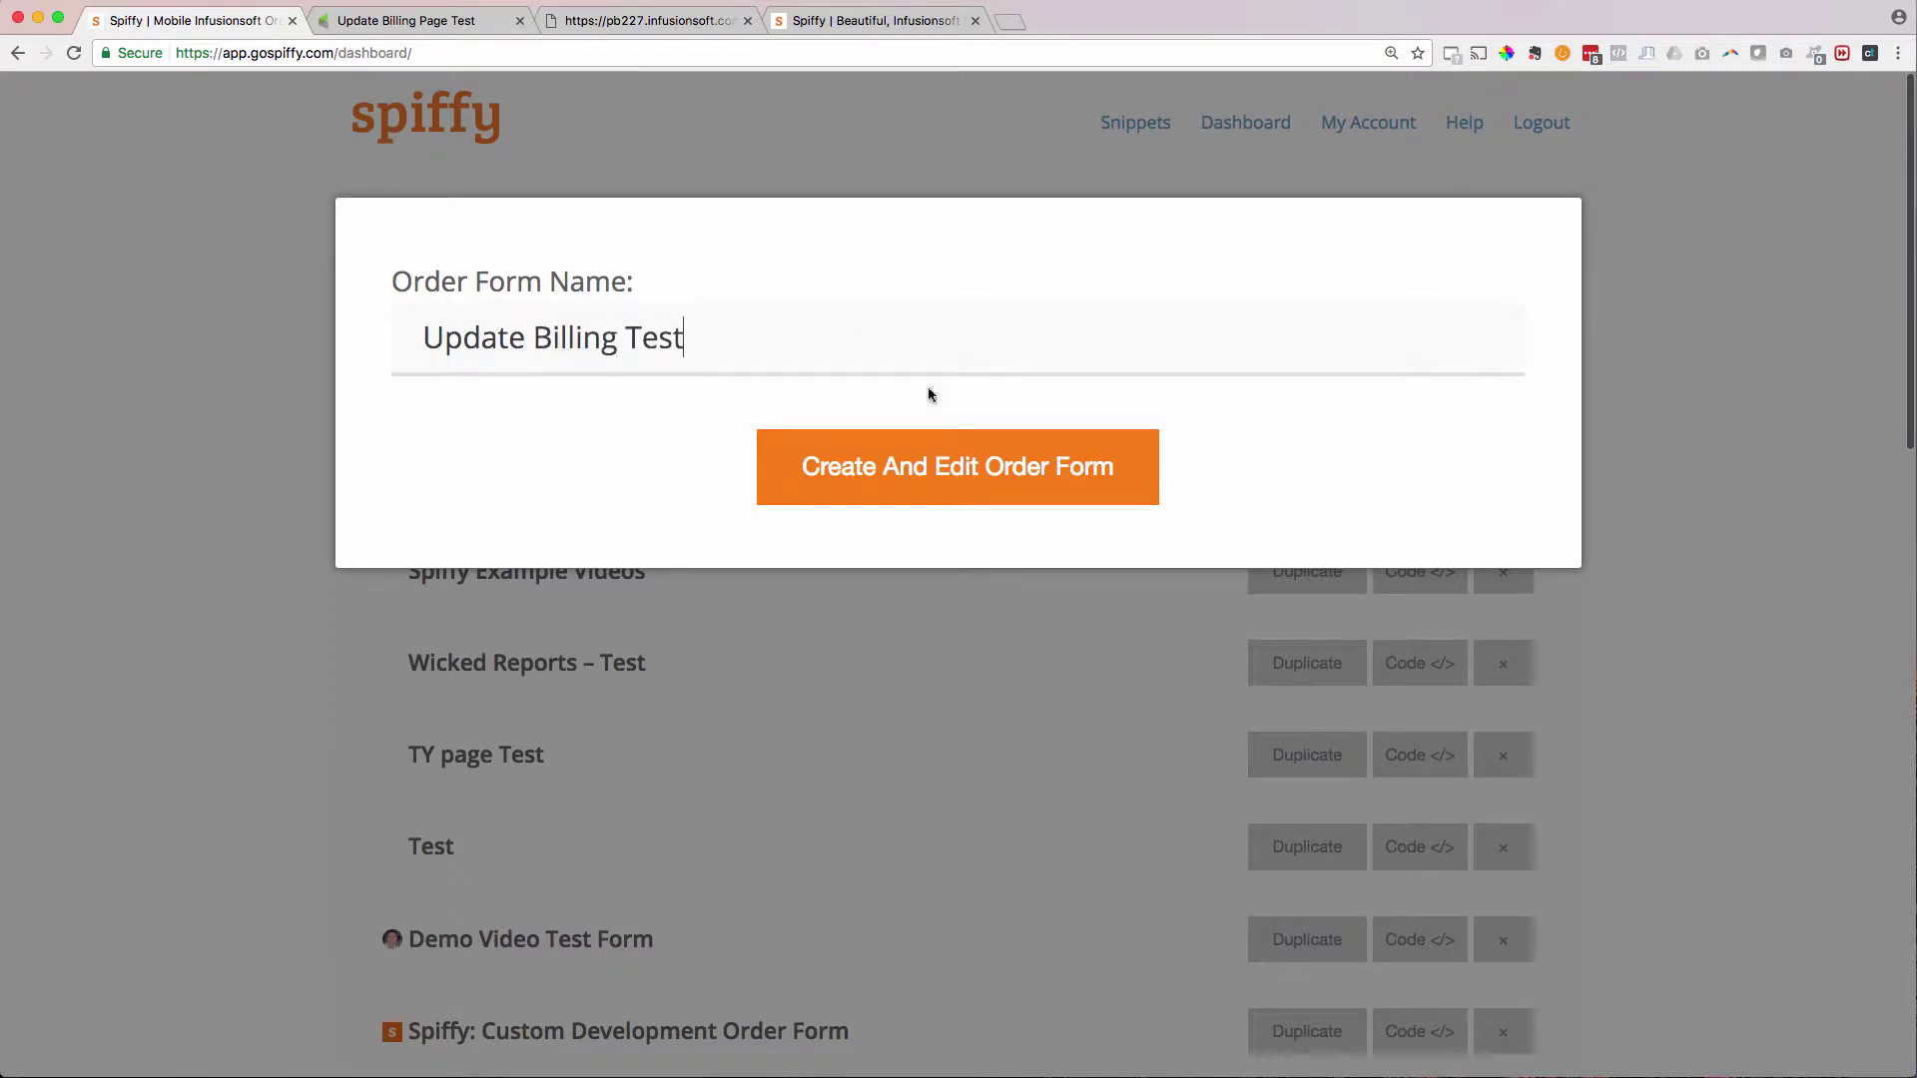
pyautogui.click(920, 490)
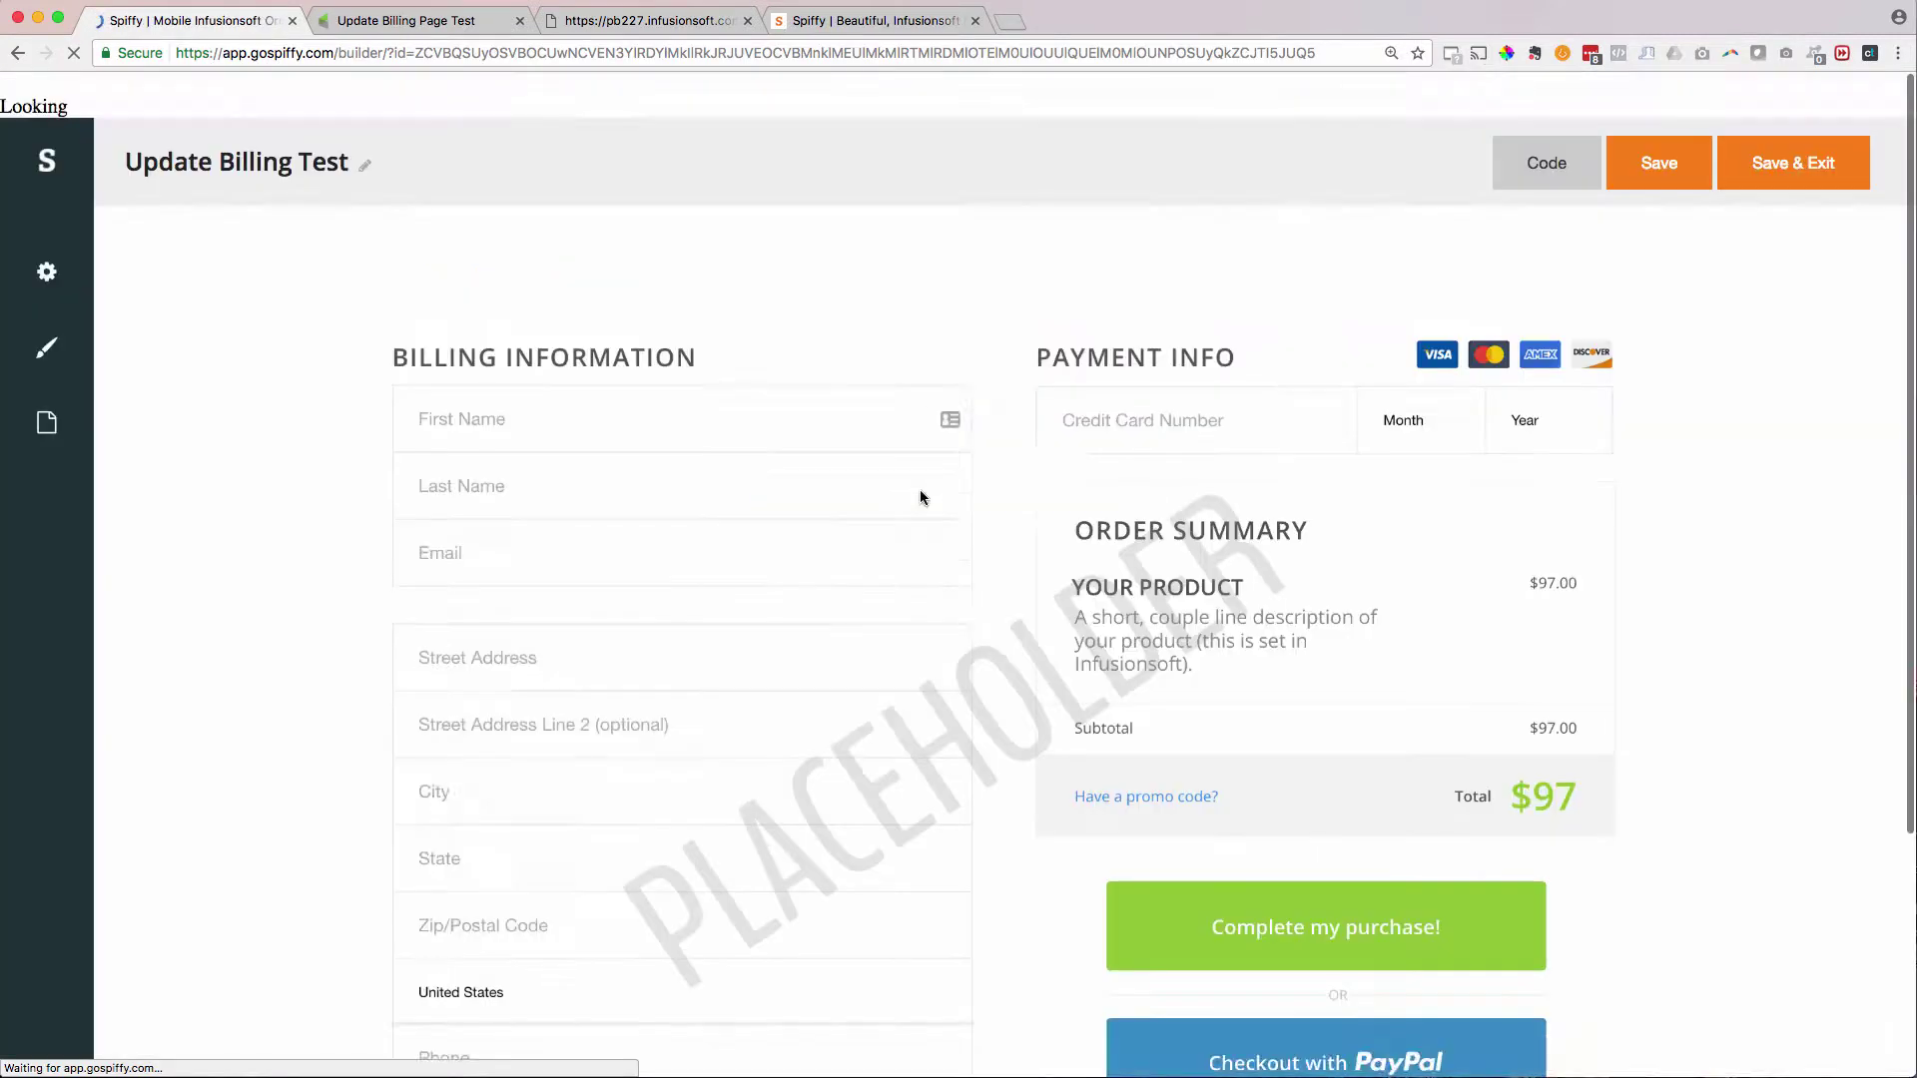
pyautogui.click(1547, 117)
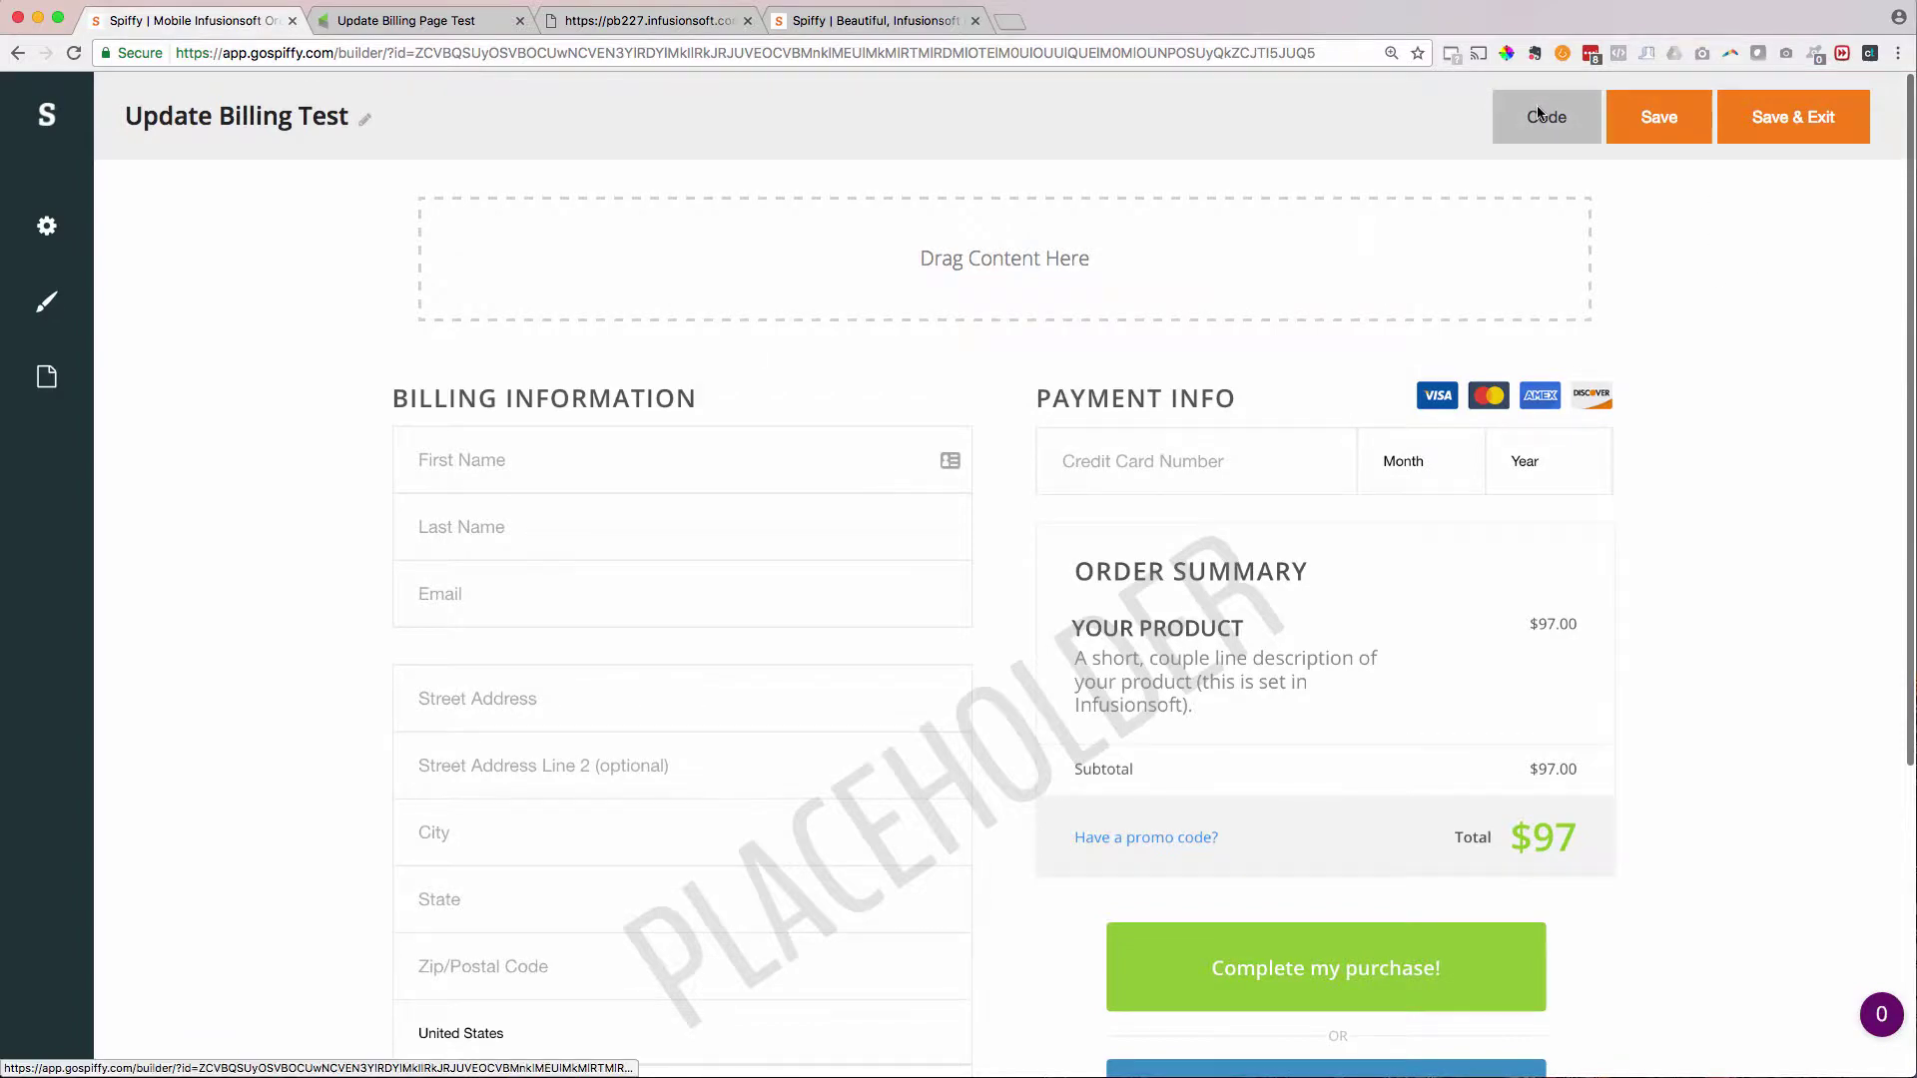
pyautogui.click(777, 496)
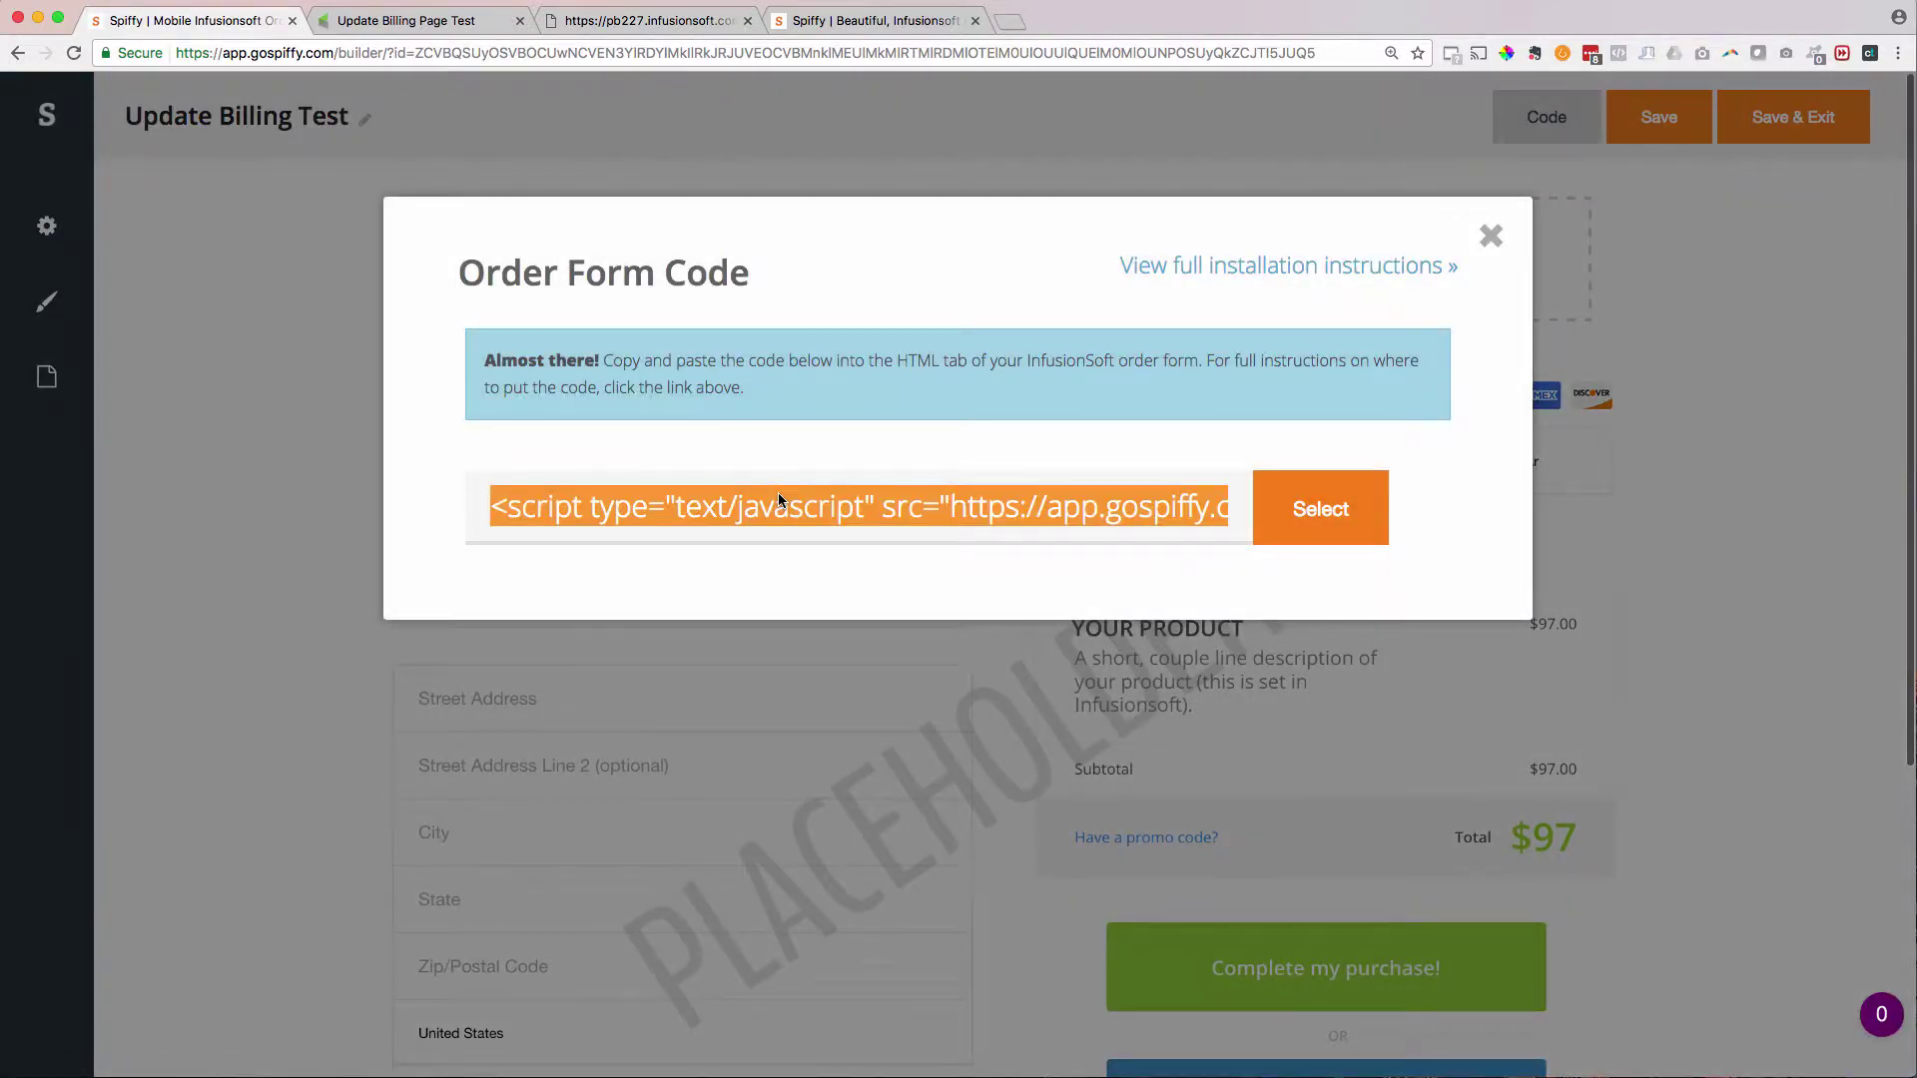
pyautogui.click(1820, 116)
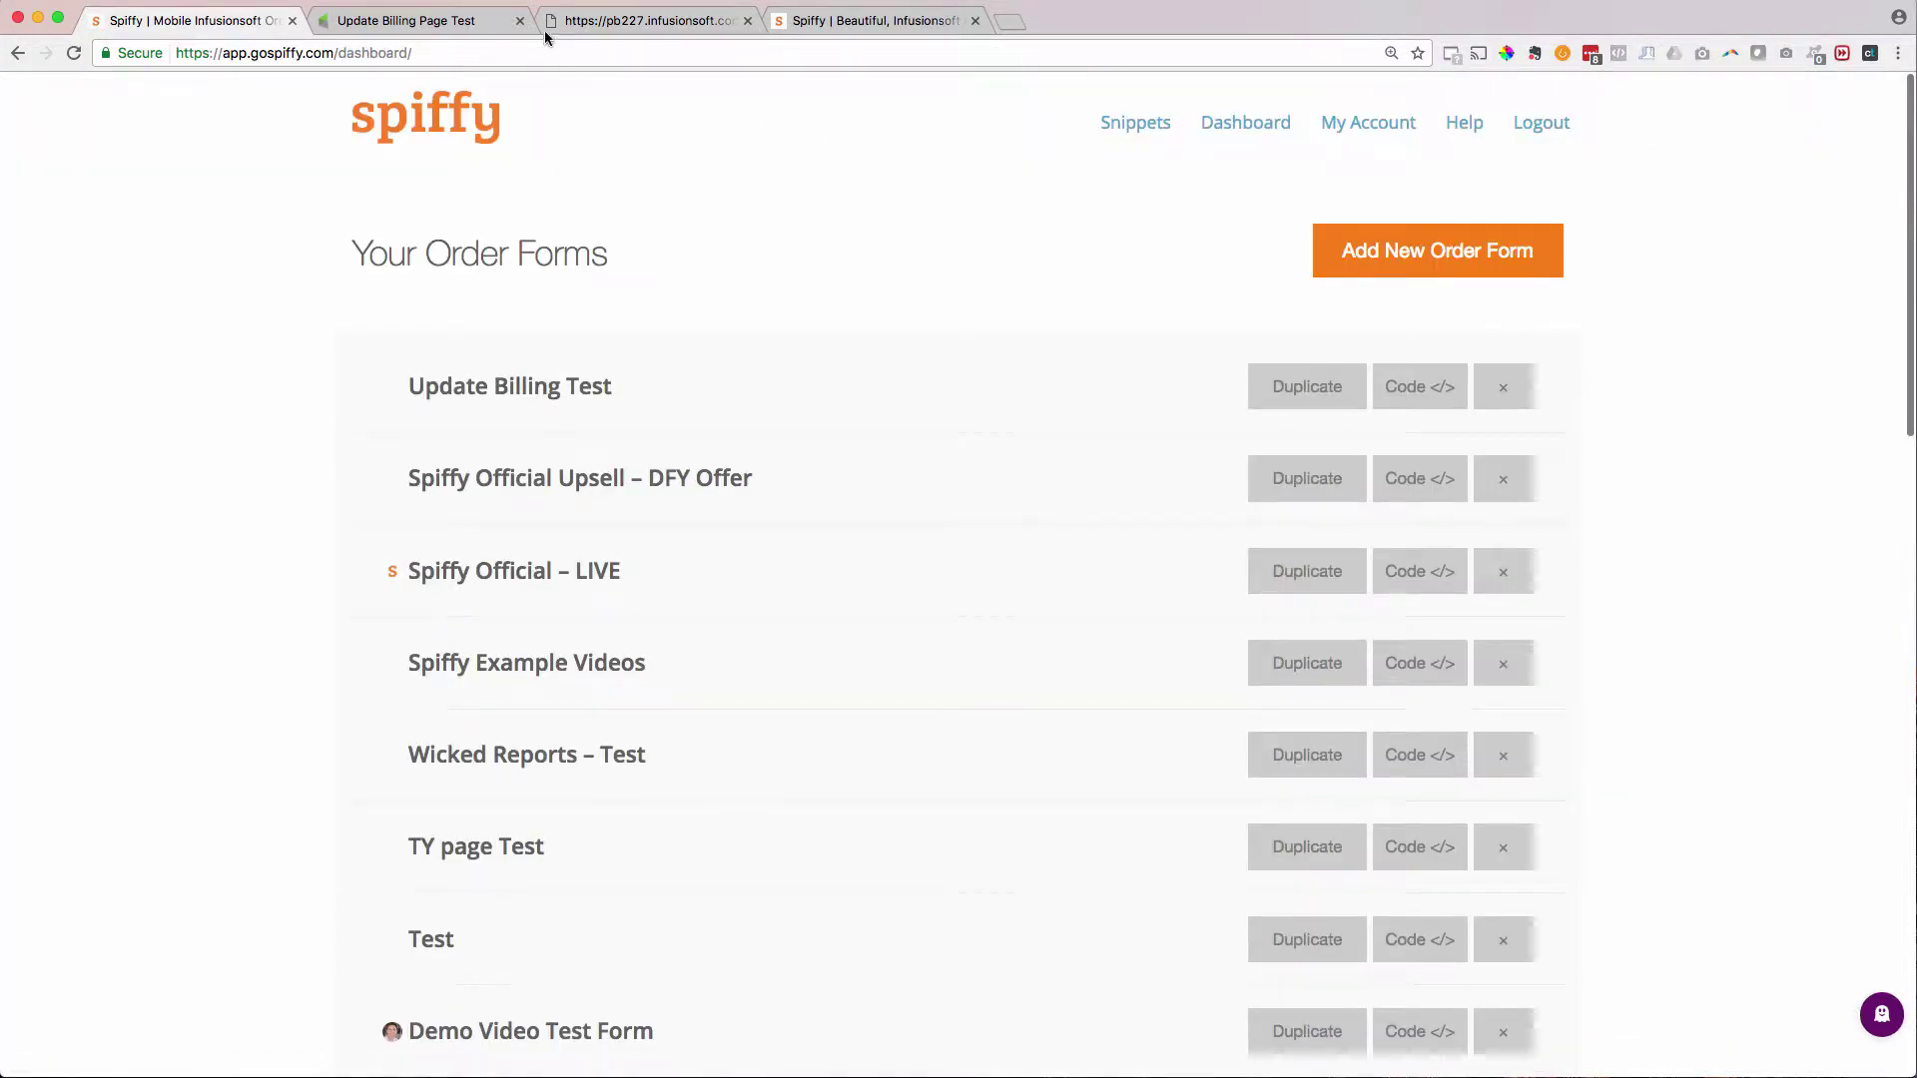
# - Paste the script into the Infusionsoft order form's Custom Header HTML and save it
pyautogui.click(439, 20)
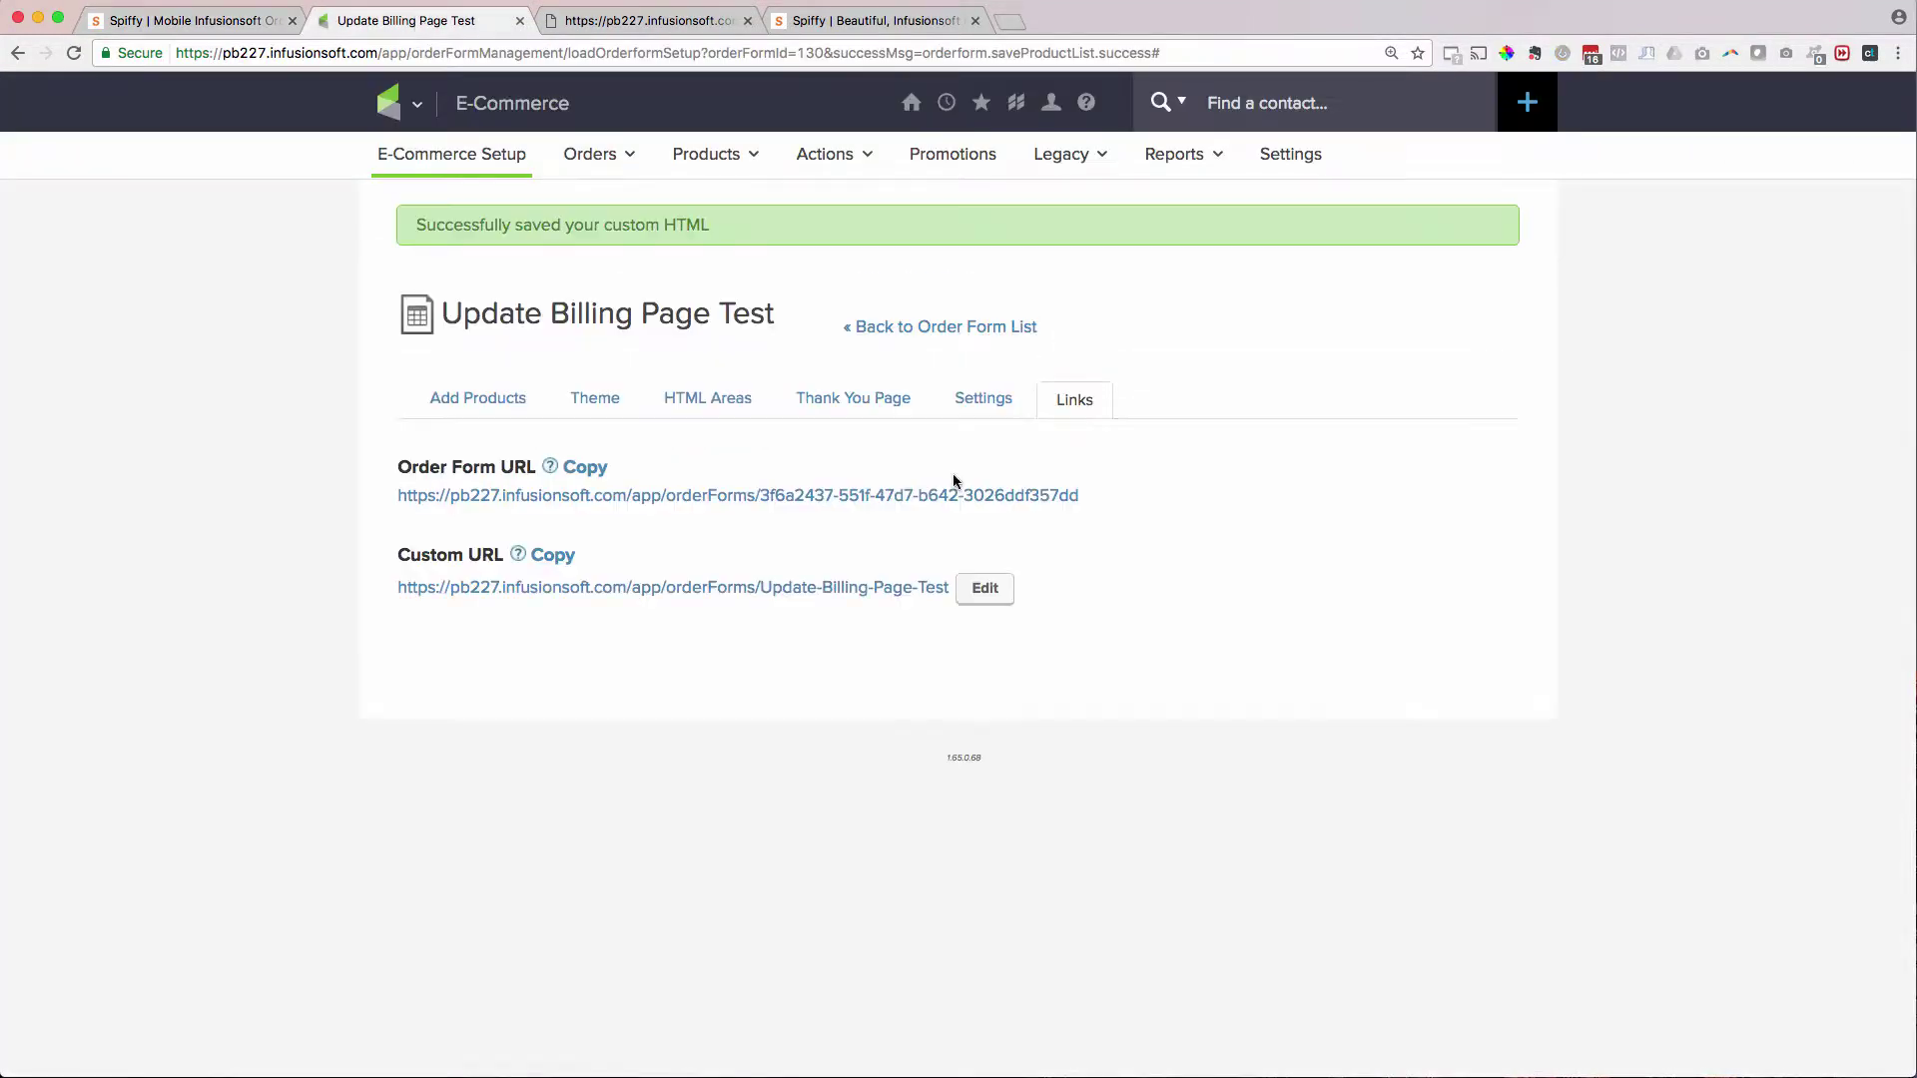
pyautogui.click(701, 401)
pyautogui.click(698, 513)
pyautogui.write('<script type="text/javascript" src="https://app.gospiffy.com/spiffy.js?ofid=8159"></script>')
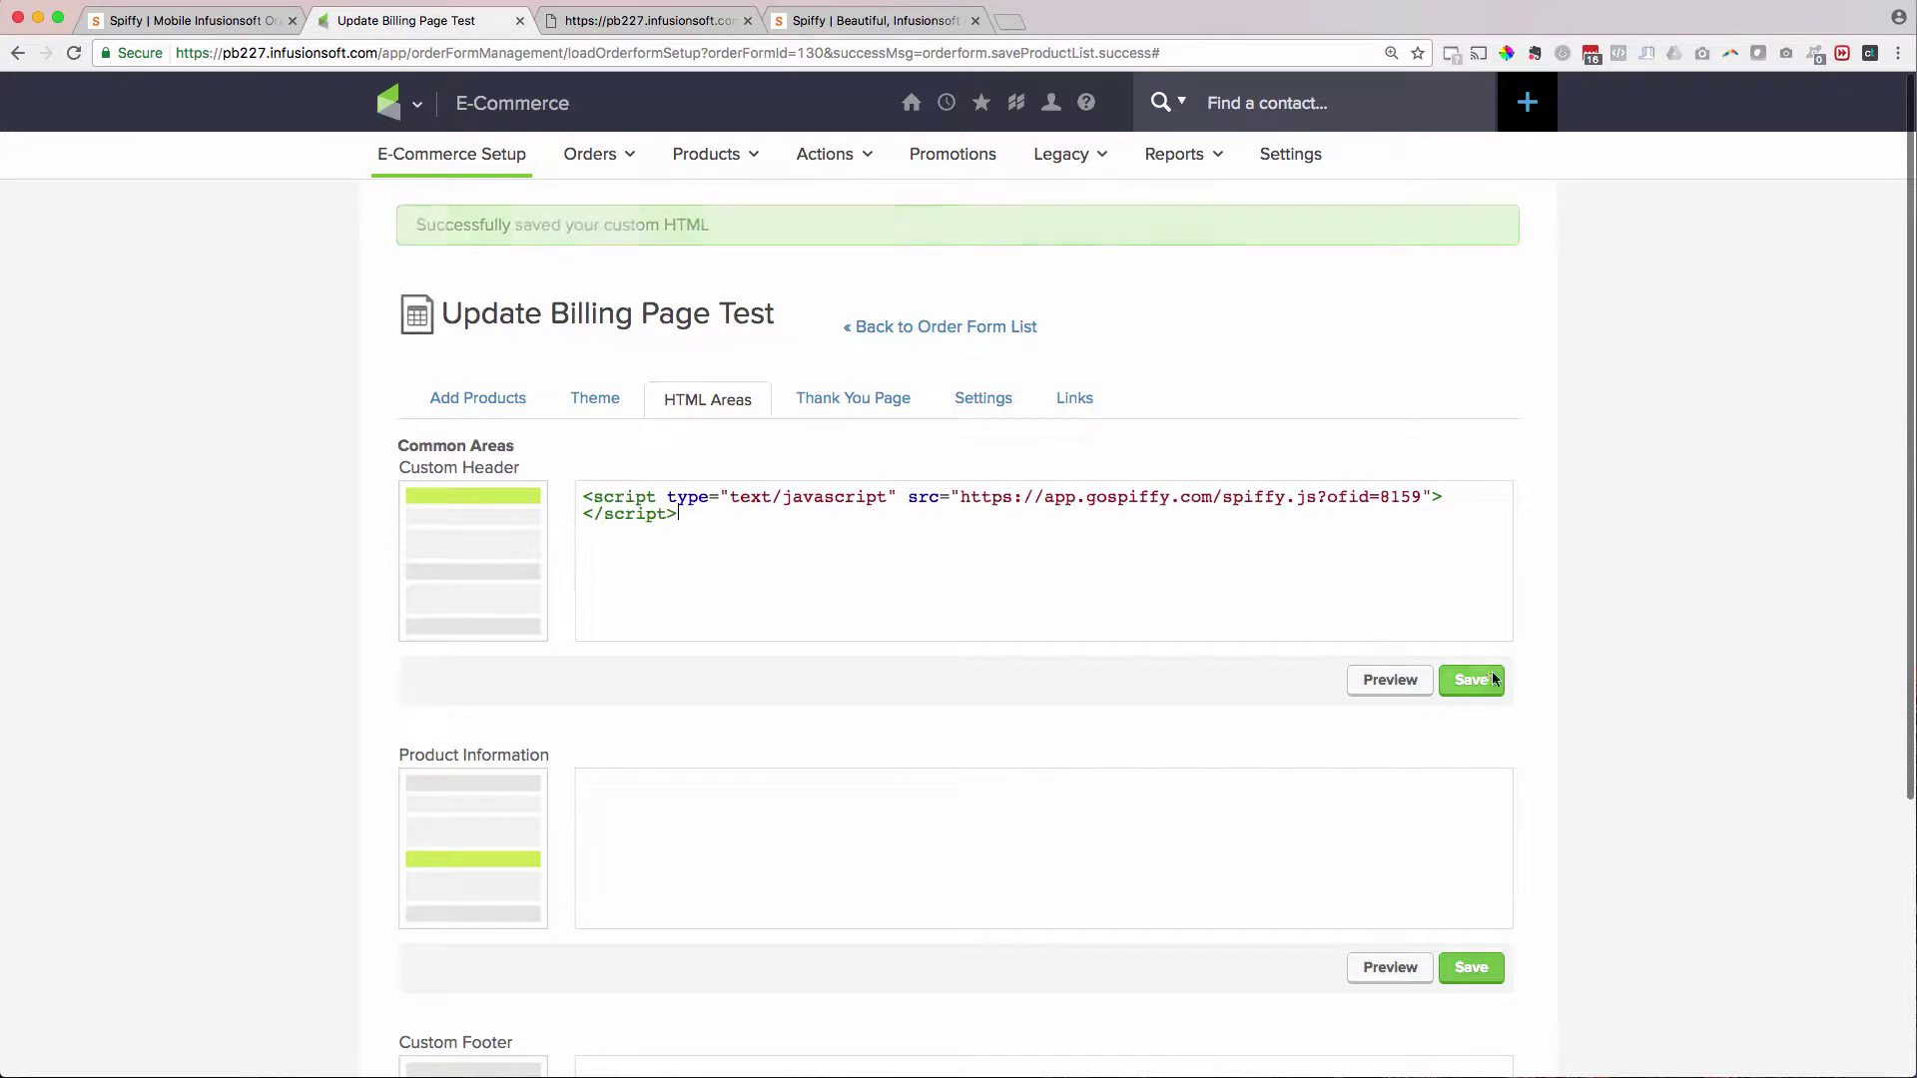
pyautogui.click(1473, 620)
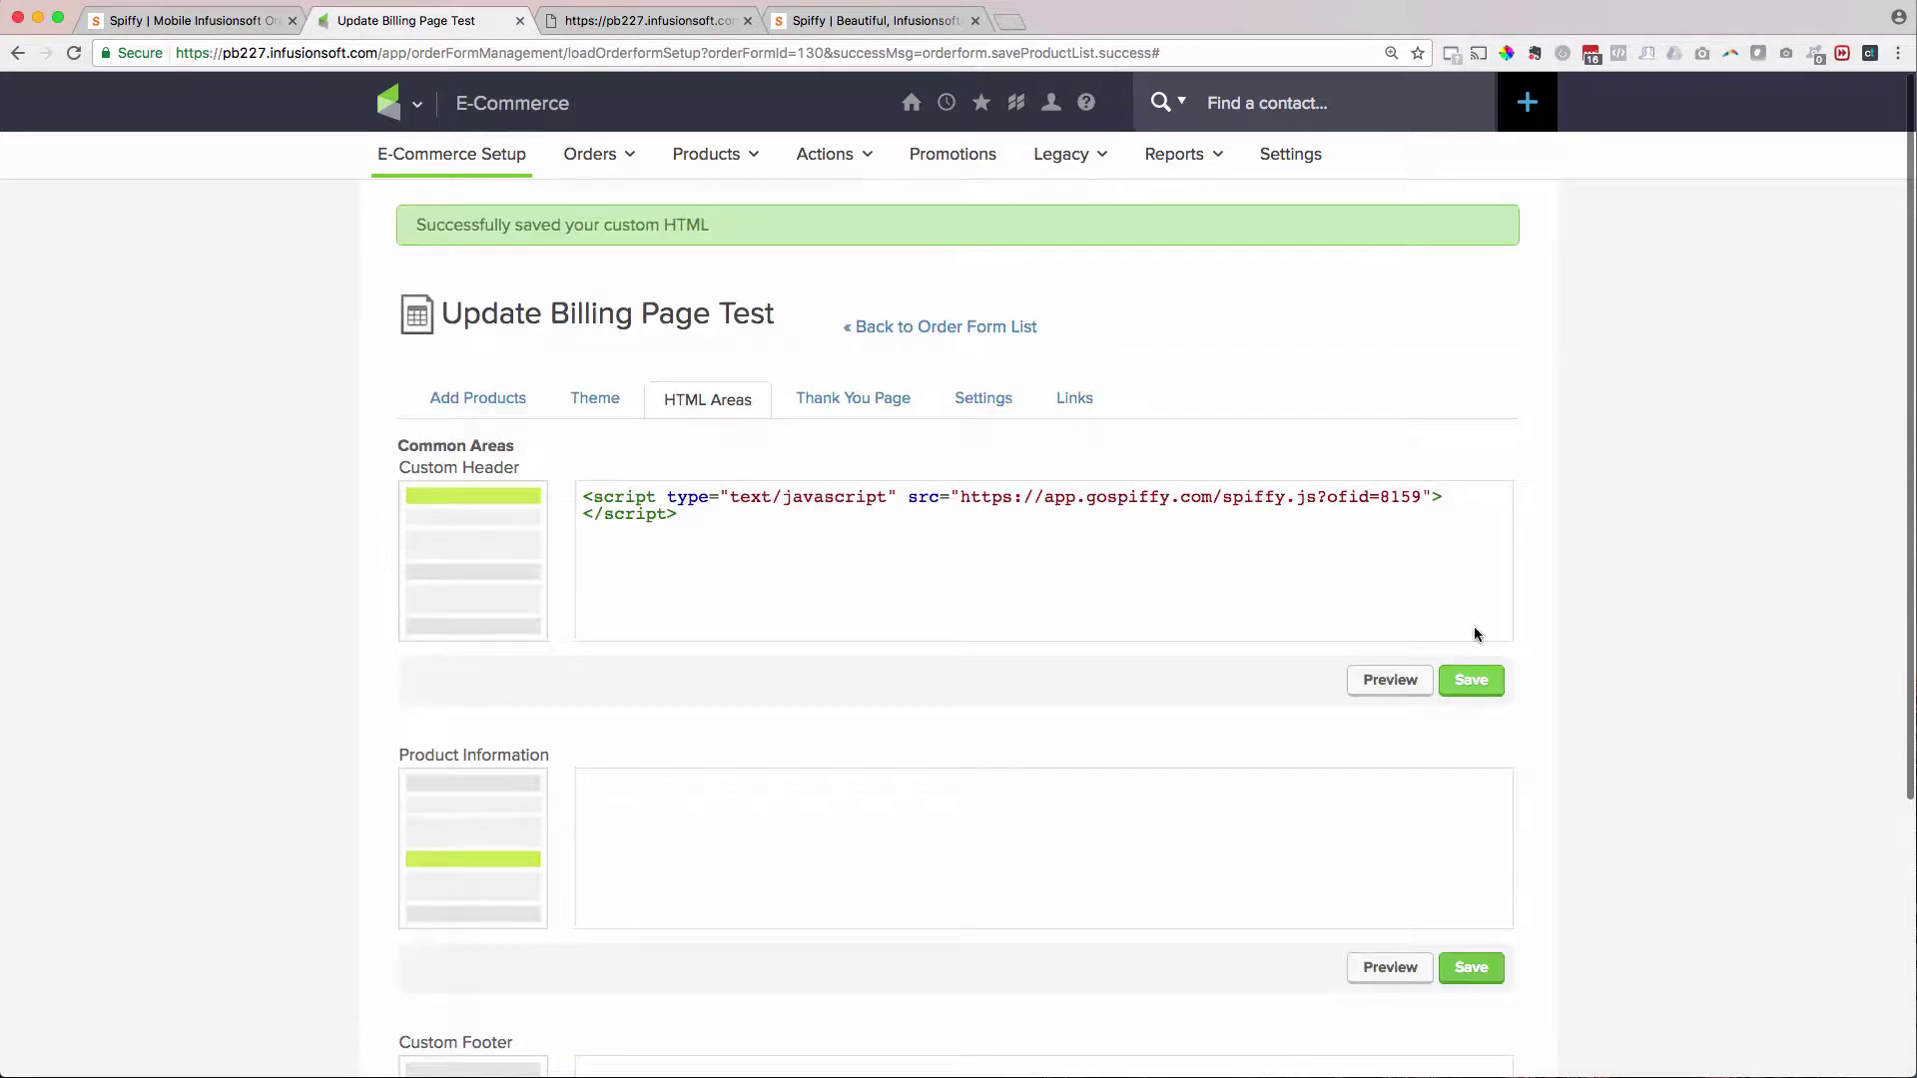
pyautogui.click(601, 18)
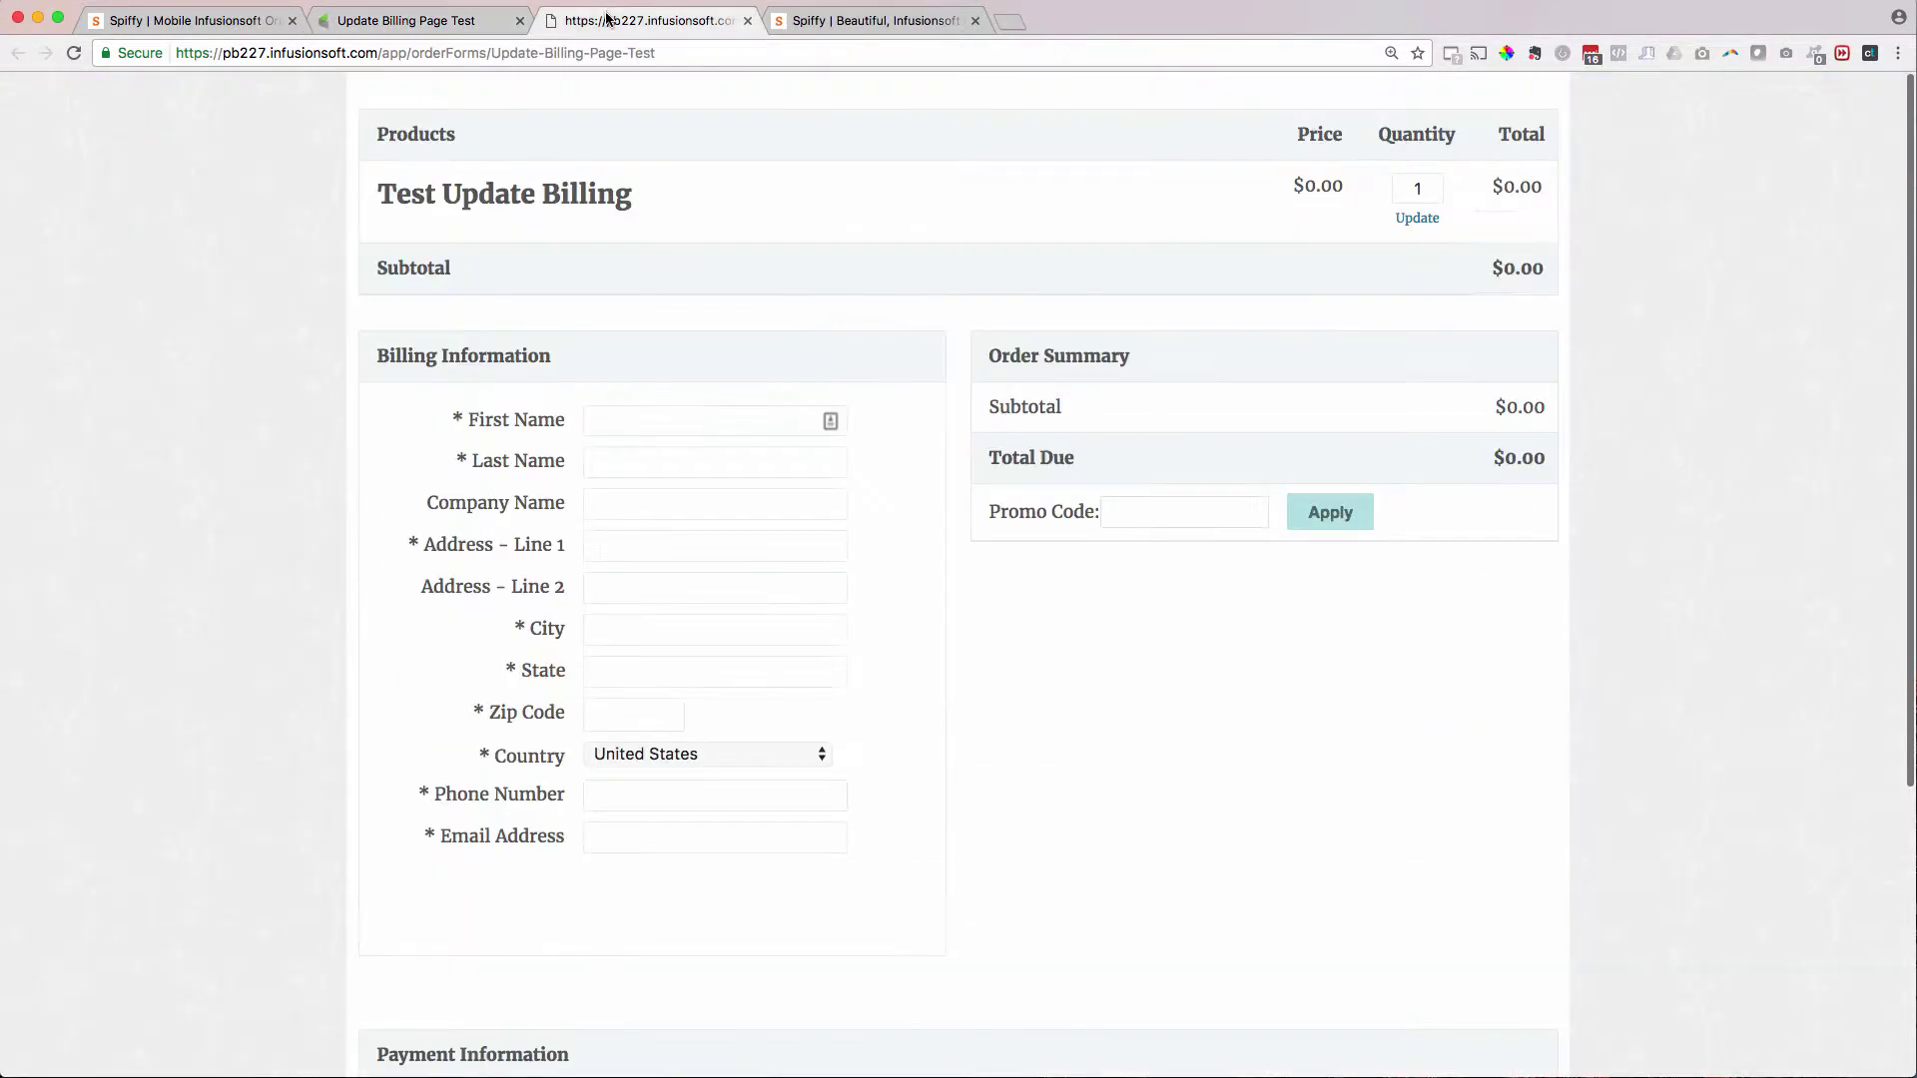
# - Reload the live order form to apply the Spiffy style, then go to Spiffy's Snippets list
pyautogui.press('super+r')
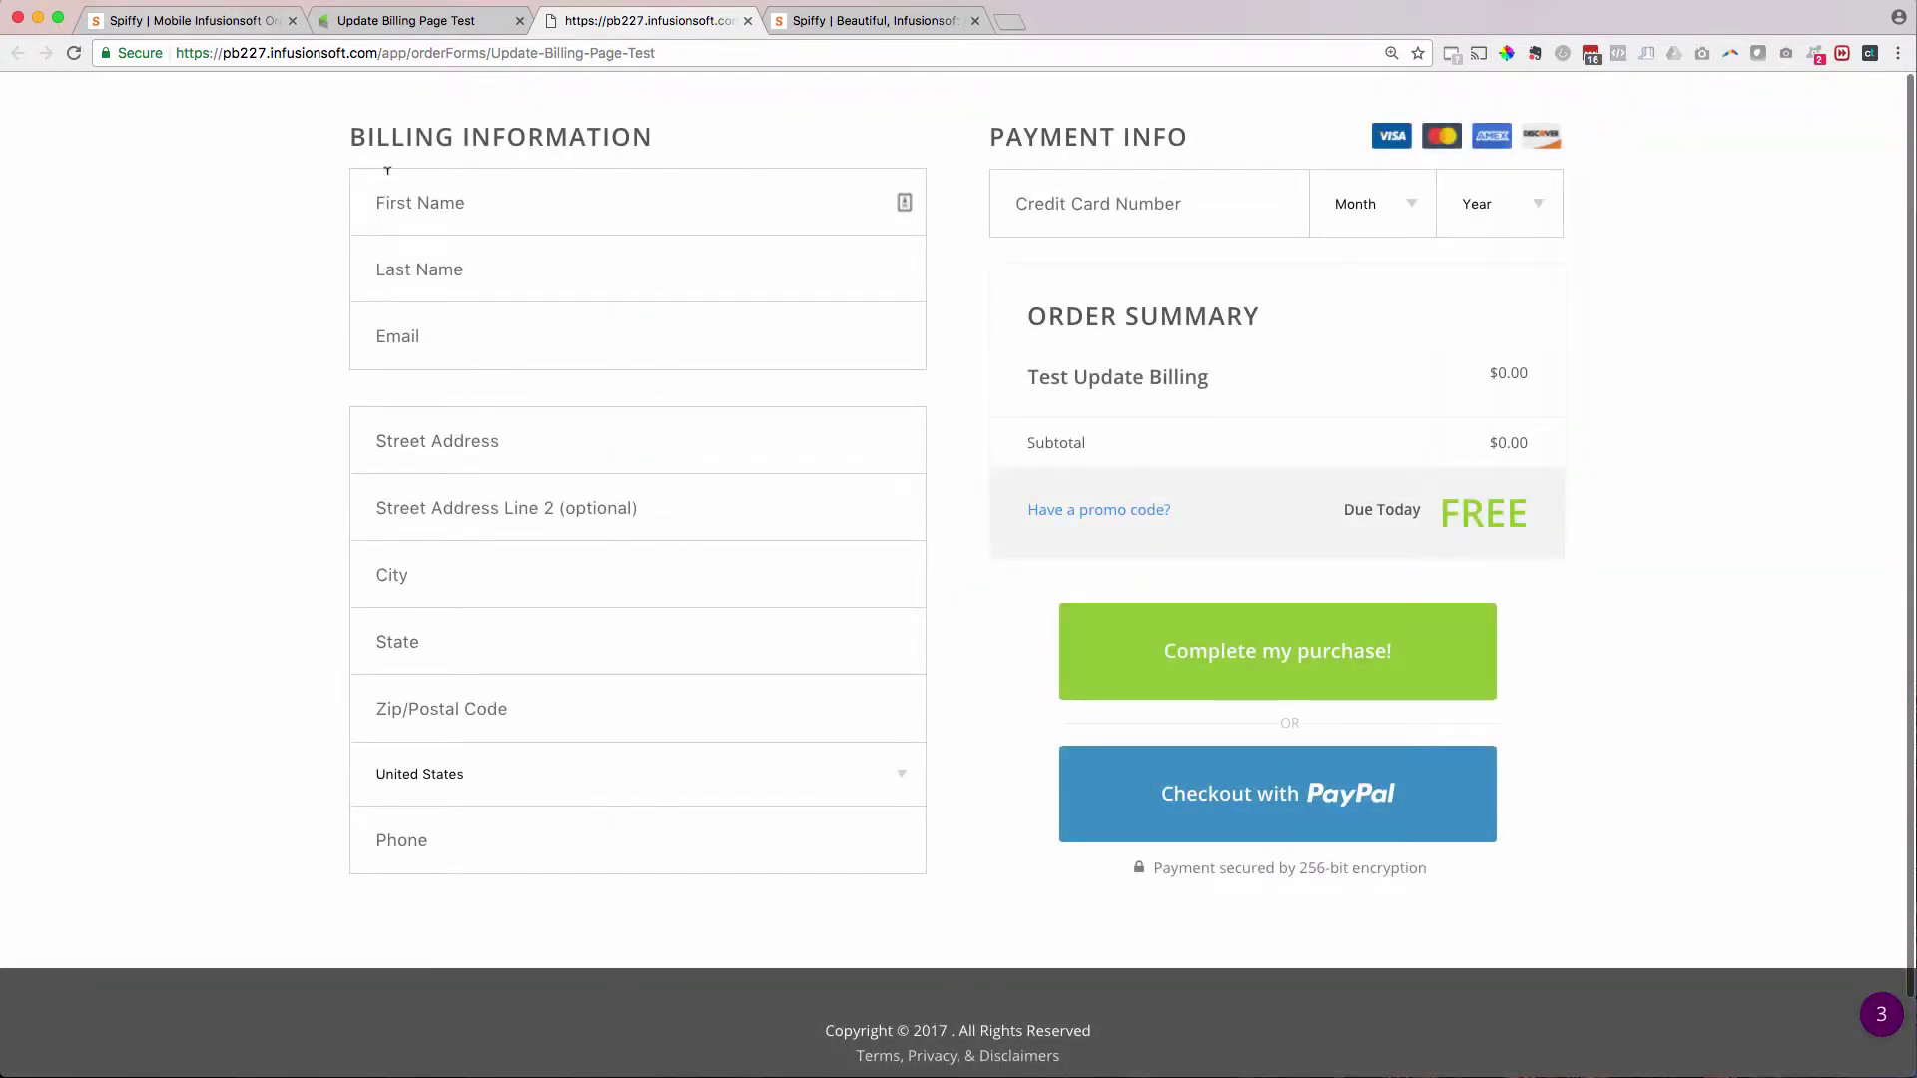
pyautogui.click(200, 21)
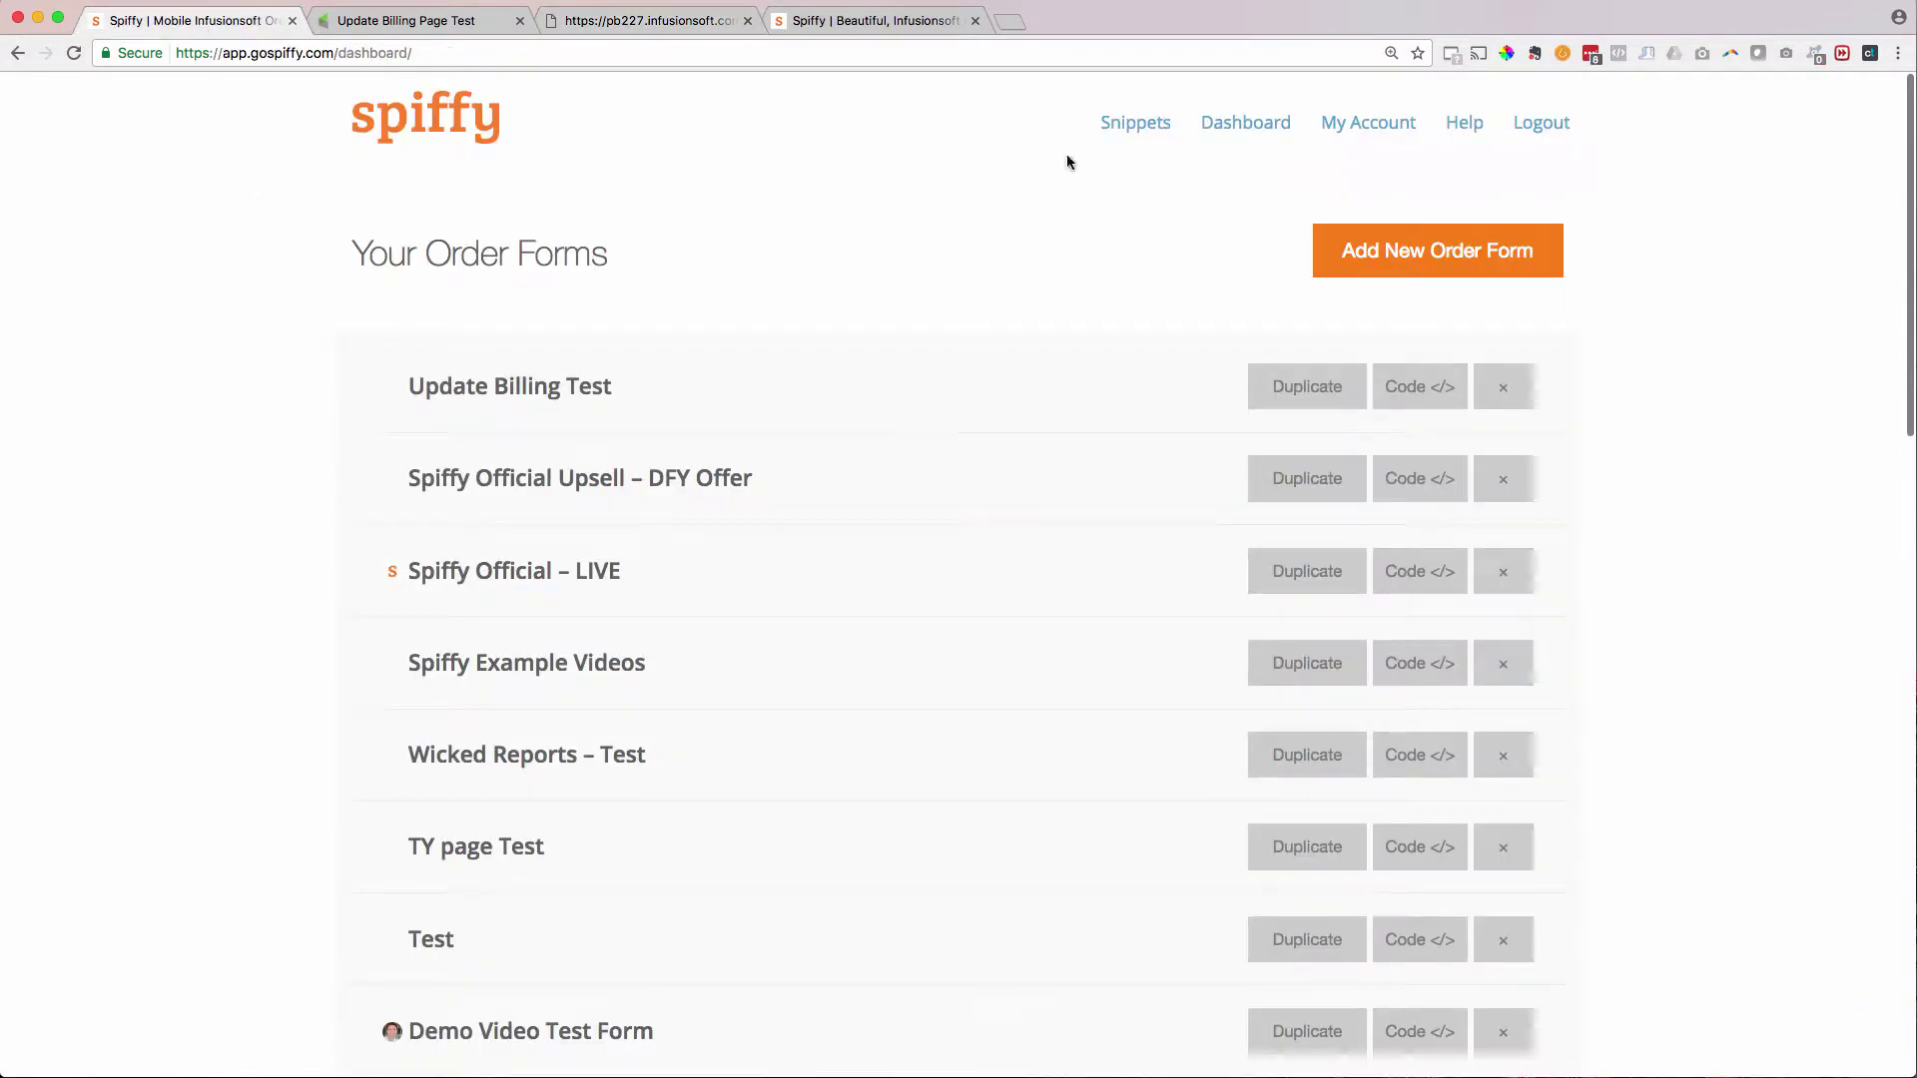
pyautogui.click(1148, 128)
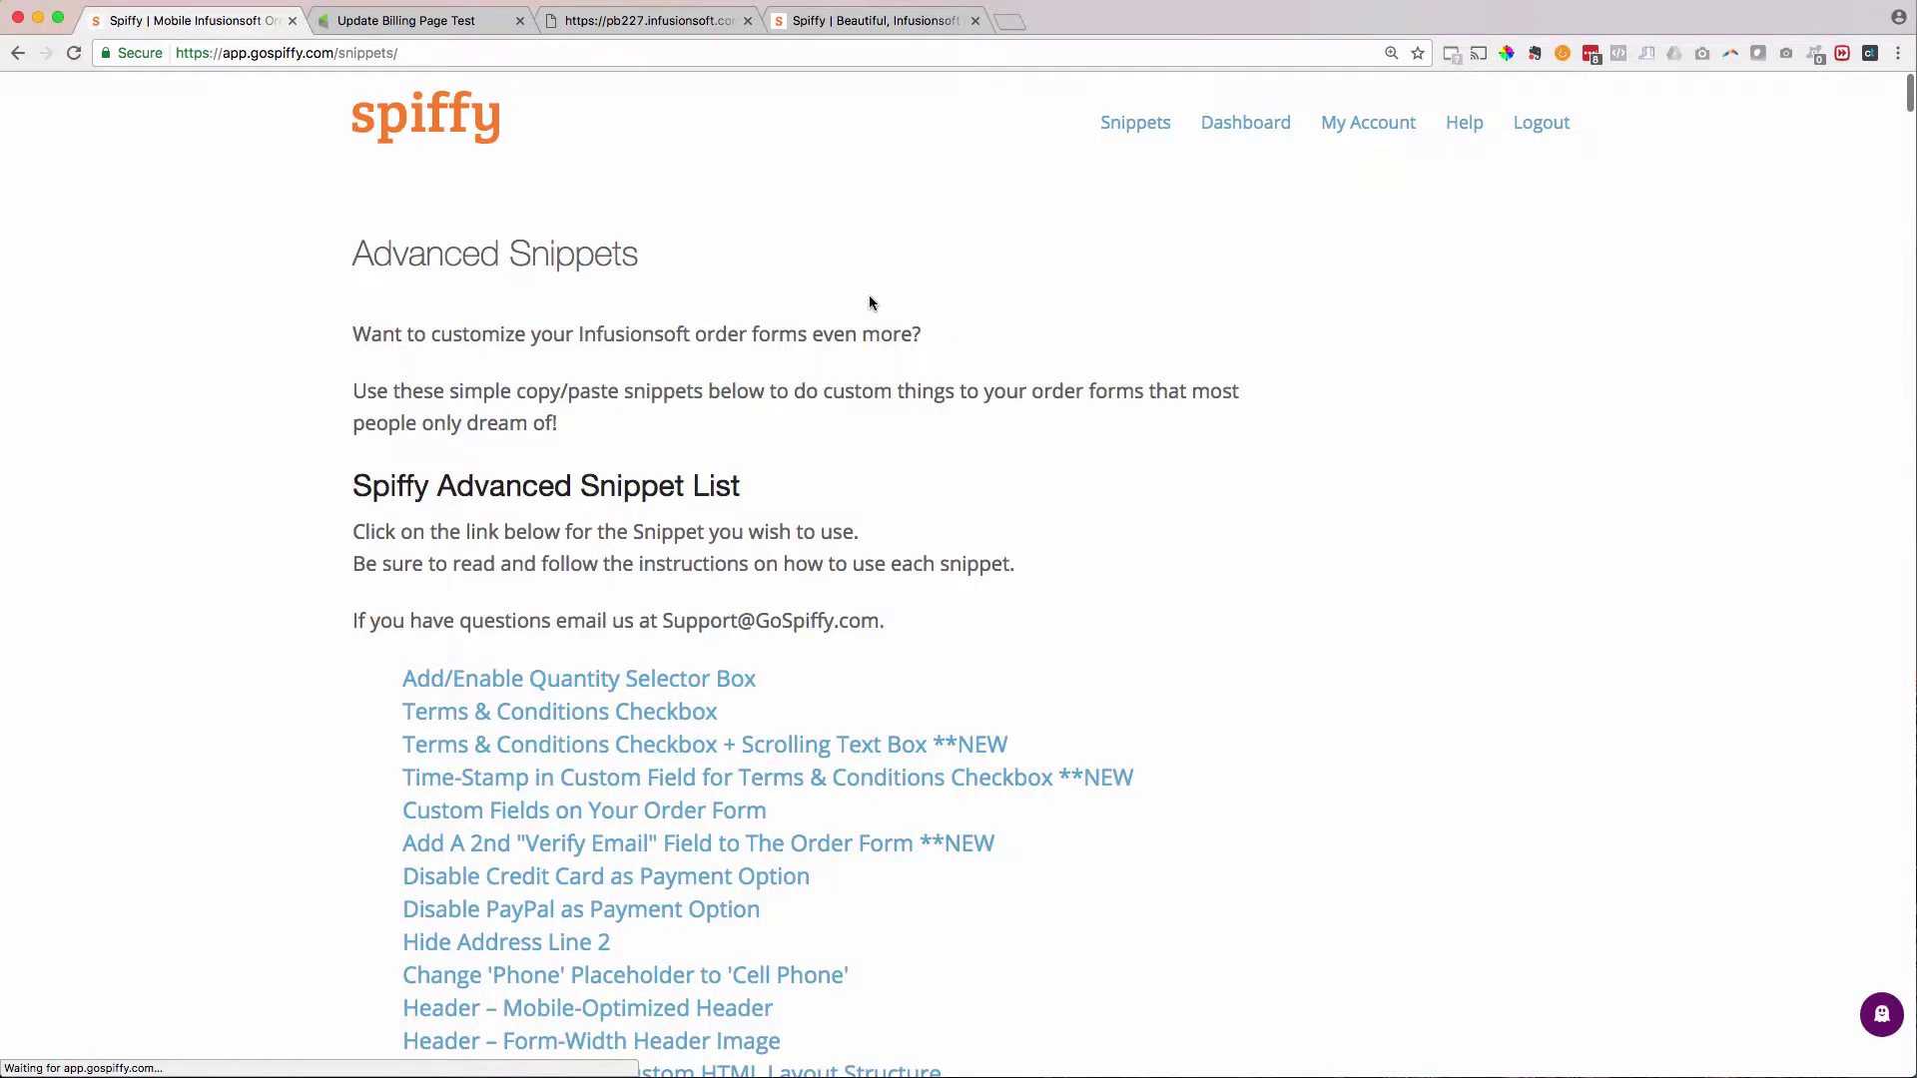
# - Copy the footer code of the 'Update Billing Information' snippet from Spiffy's Snippets page
pyautogui.scroll(-9, 871, 410)
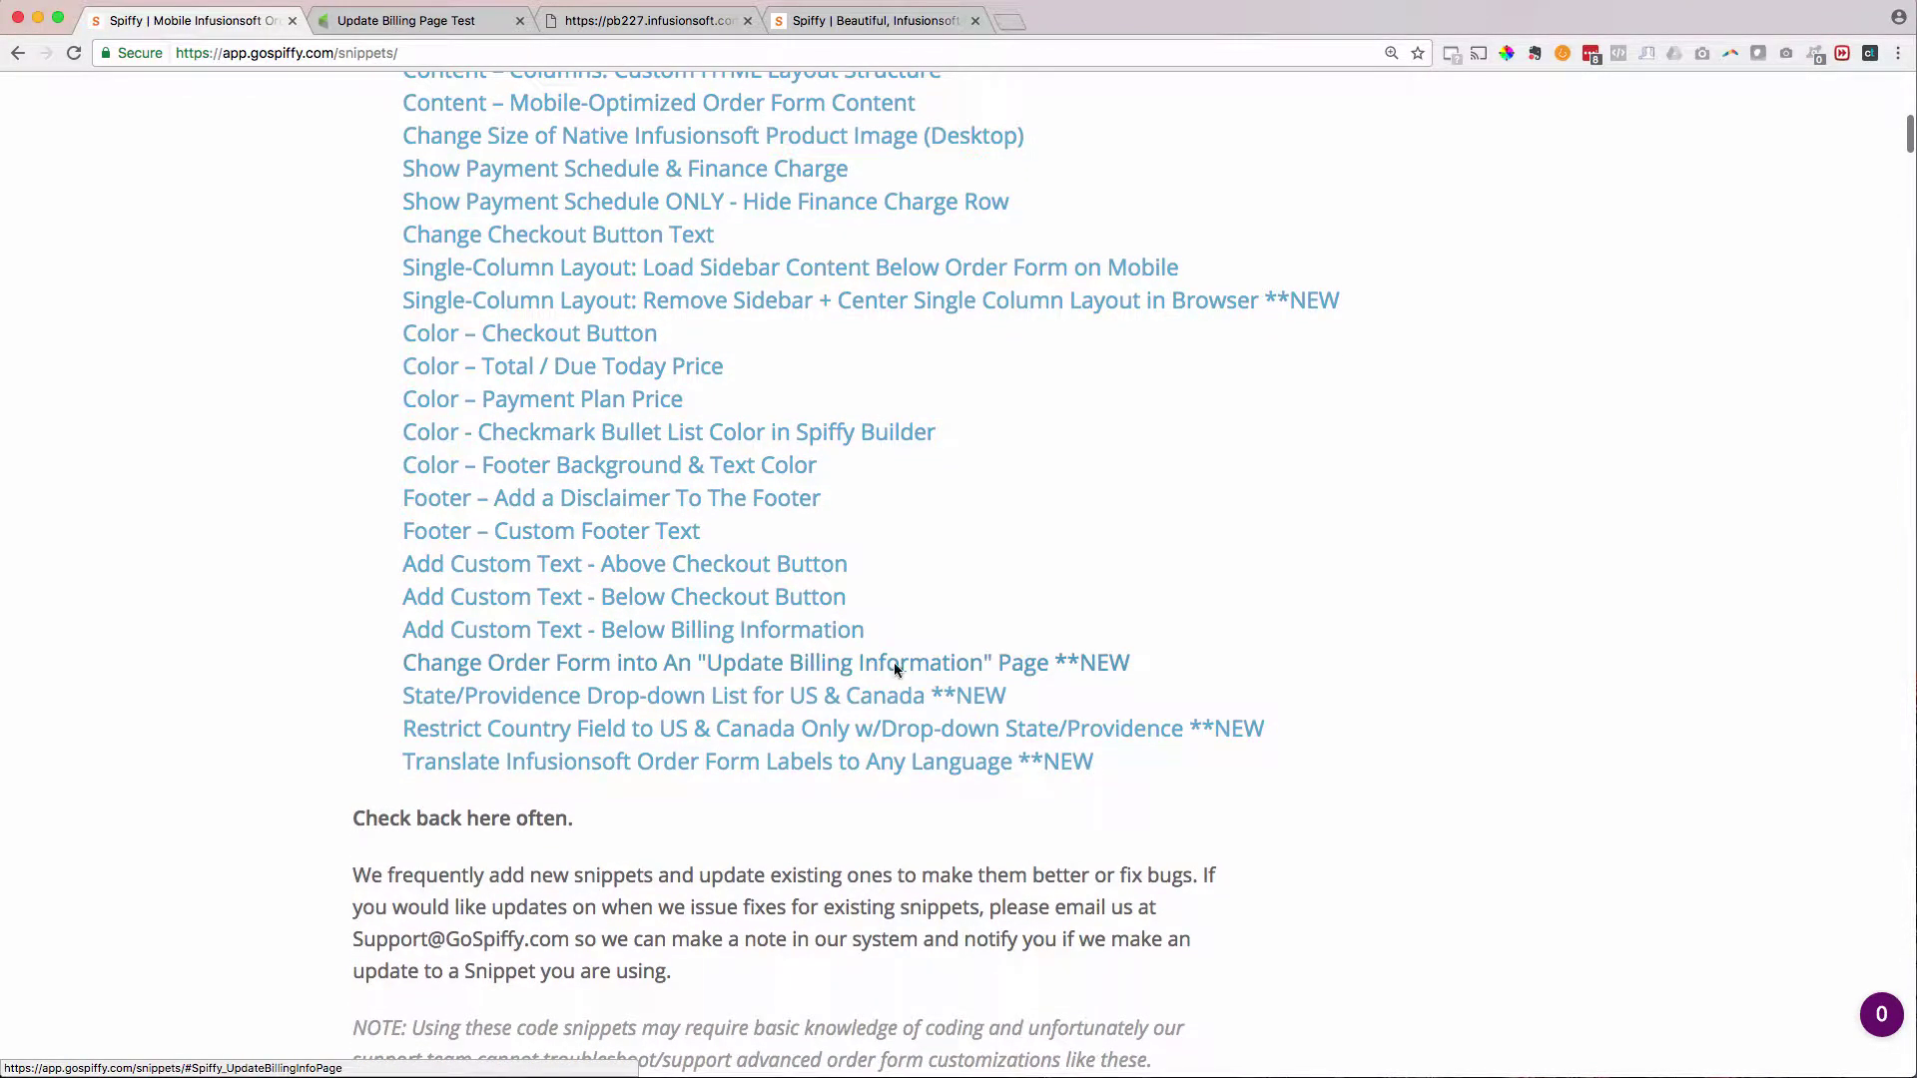
pyautogui.click(420, 662)
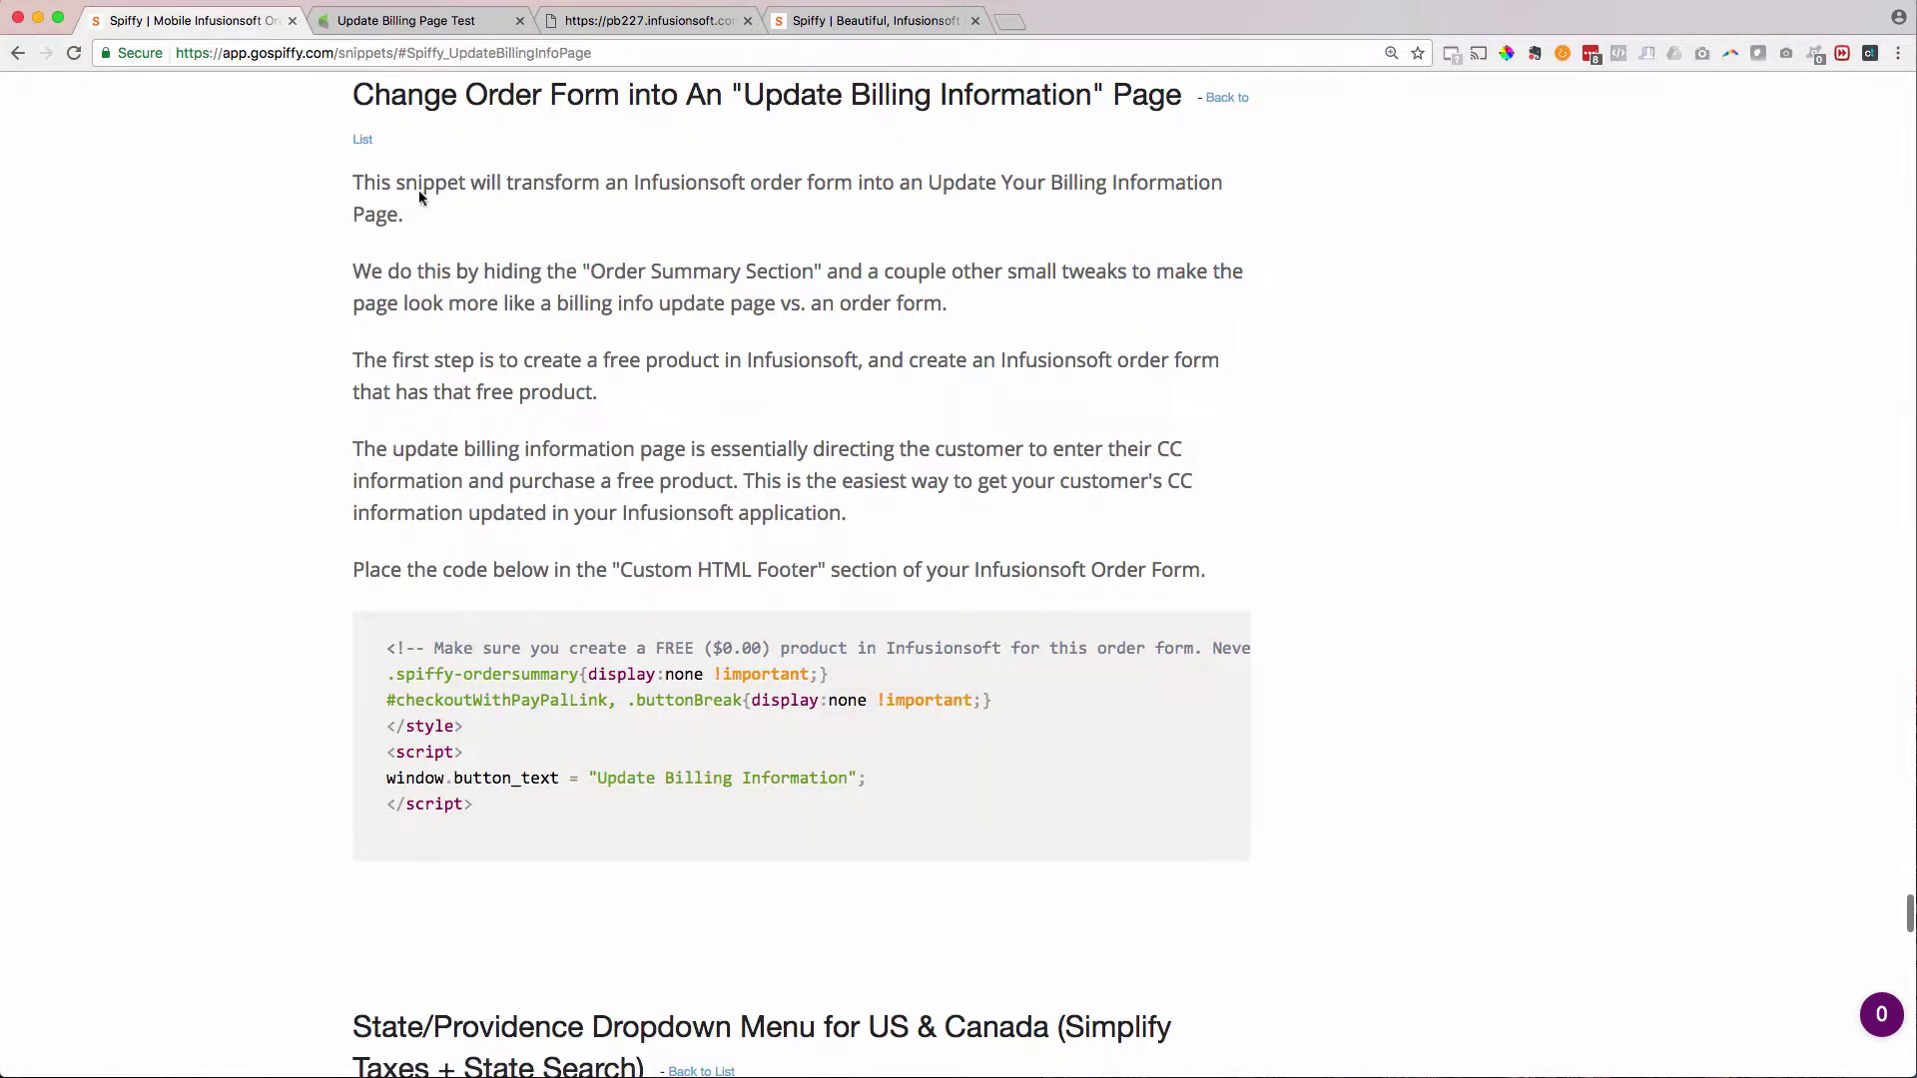
pyautogui.click(460, 710)
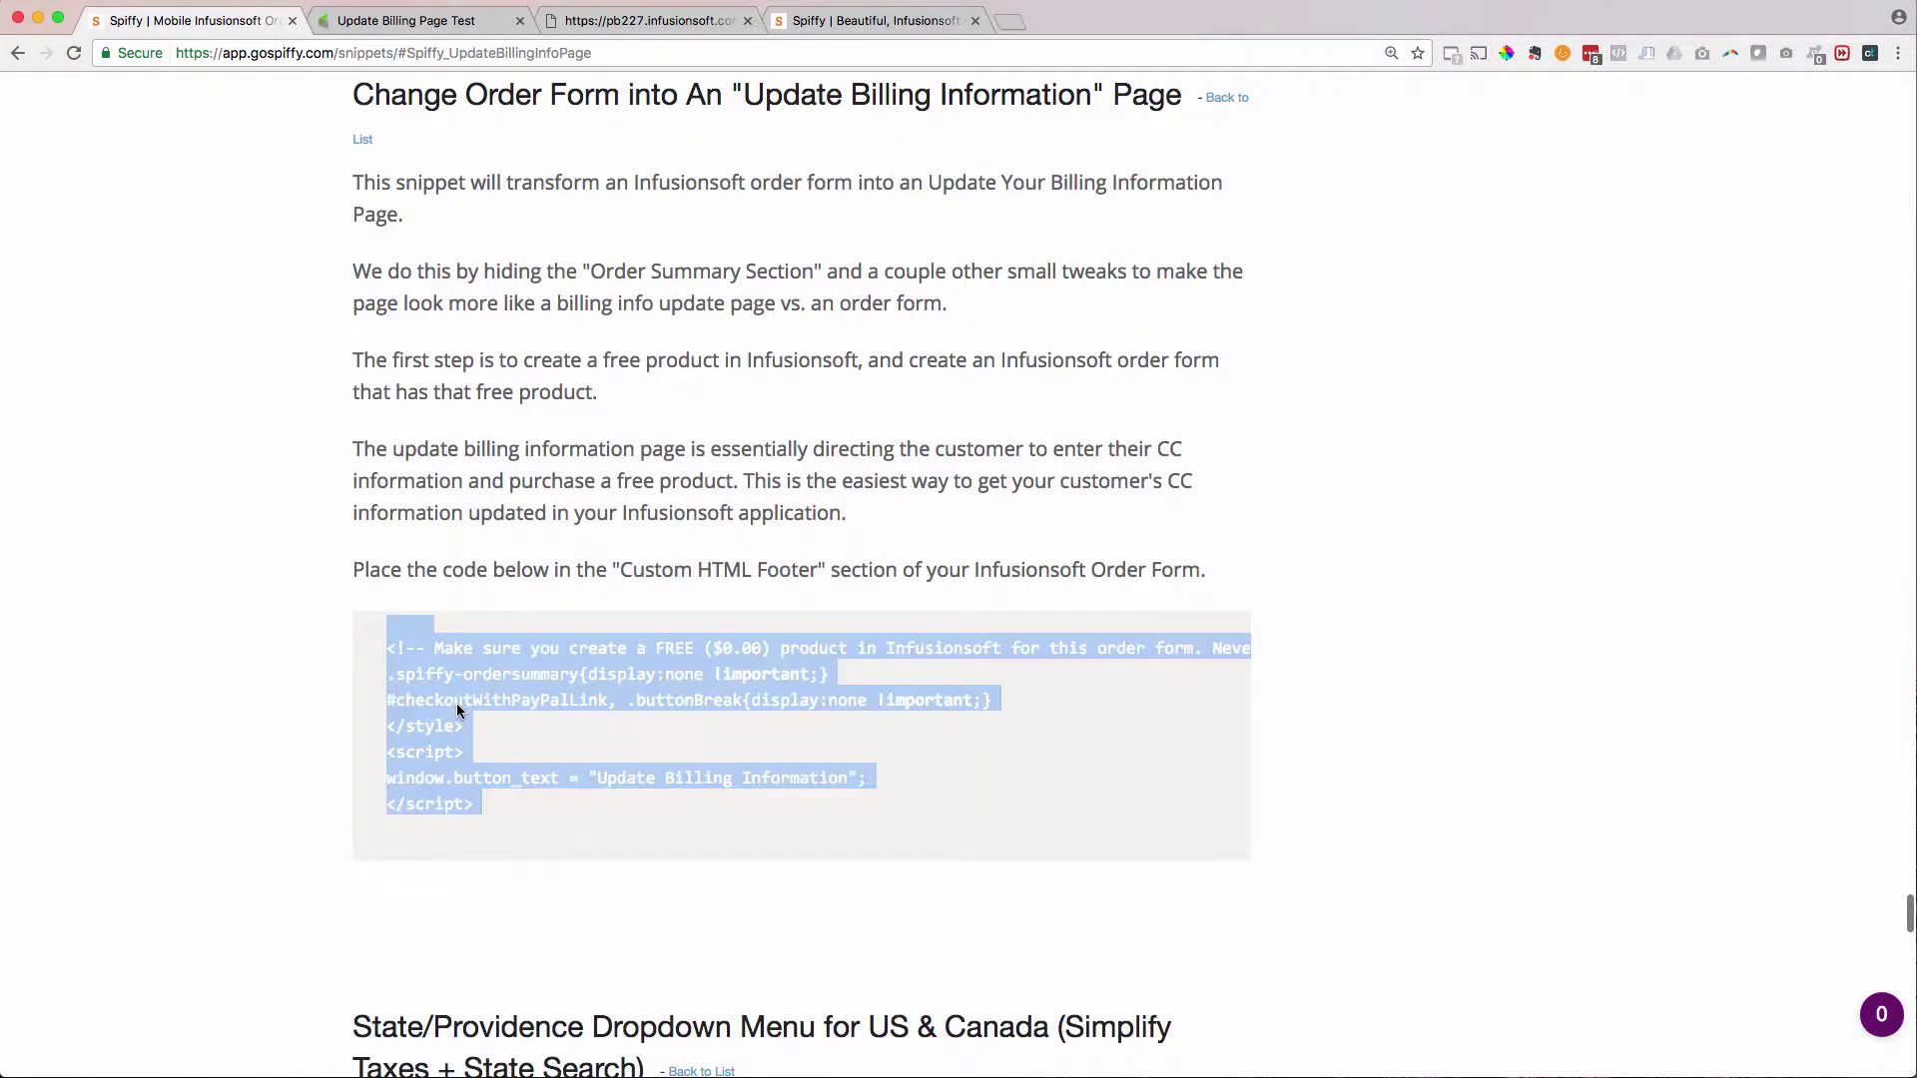
pyautogui.rightClick(392, 807)
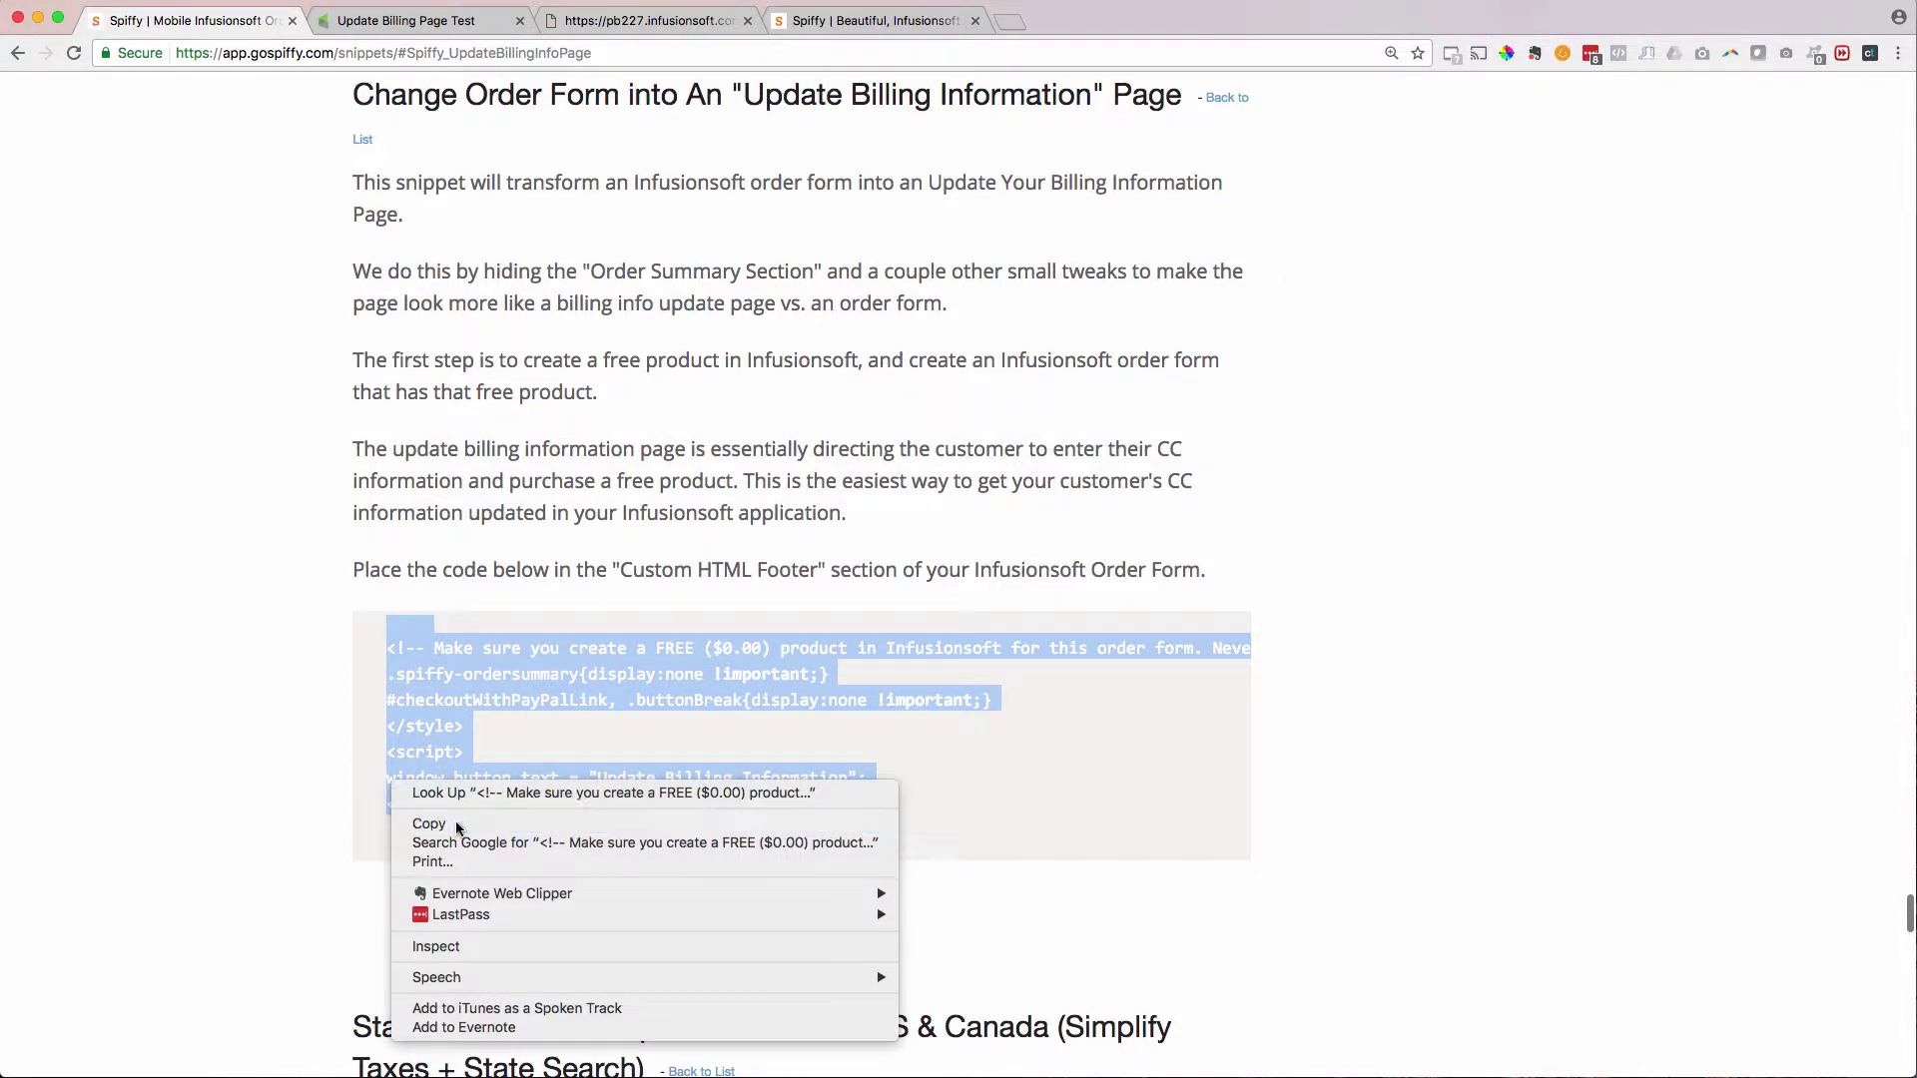
pyautogui.click(419, 844)
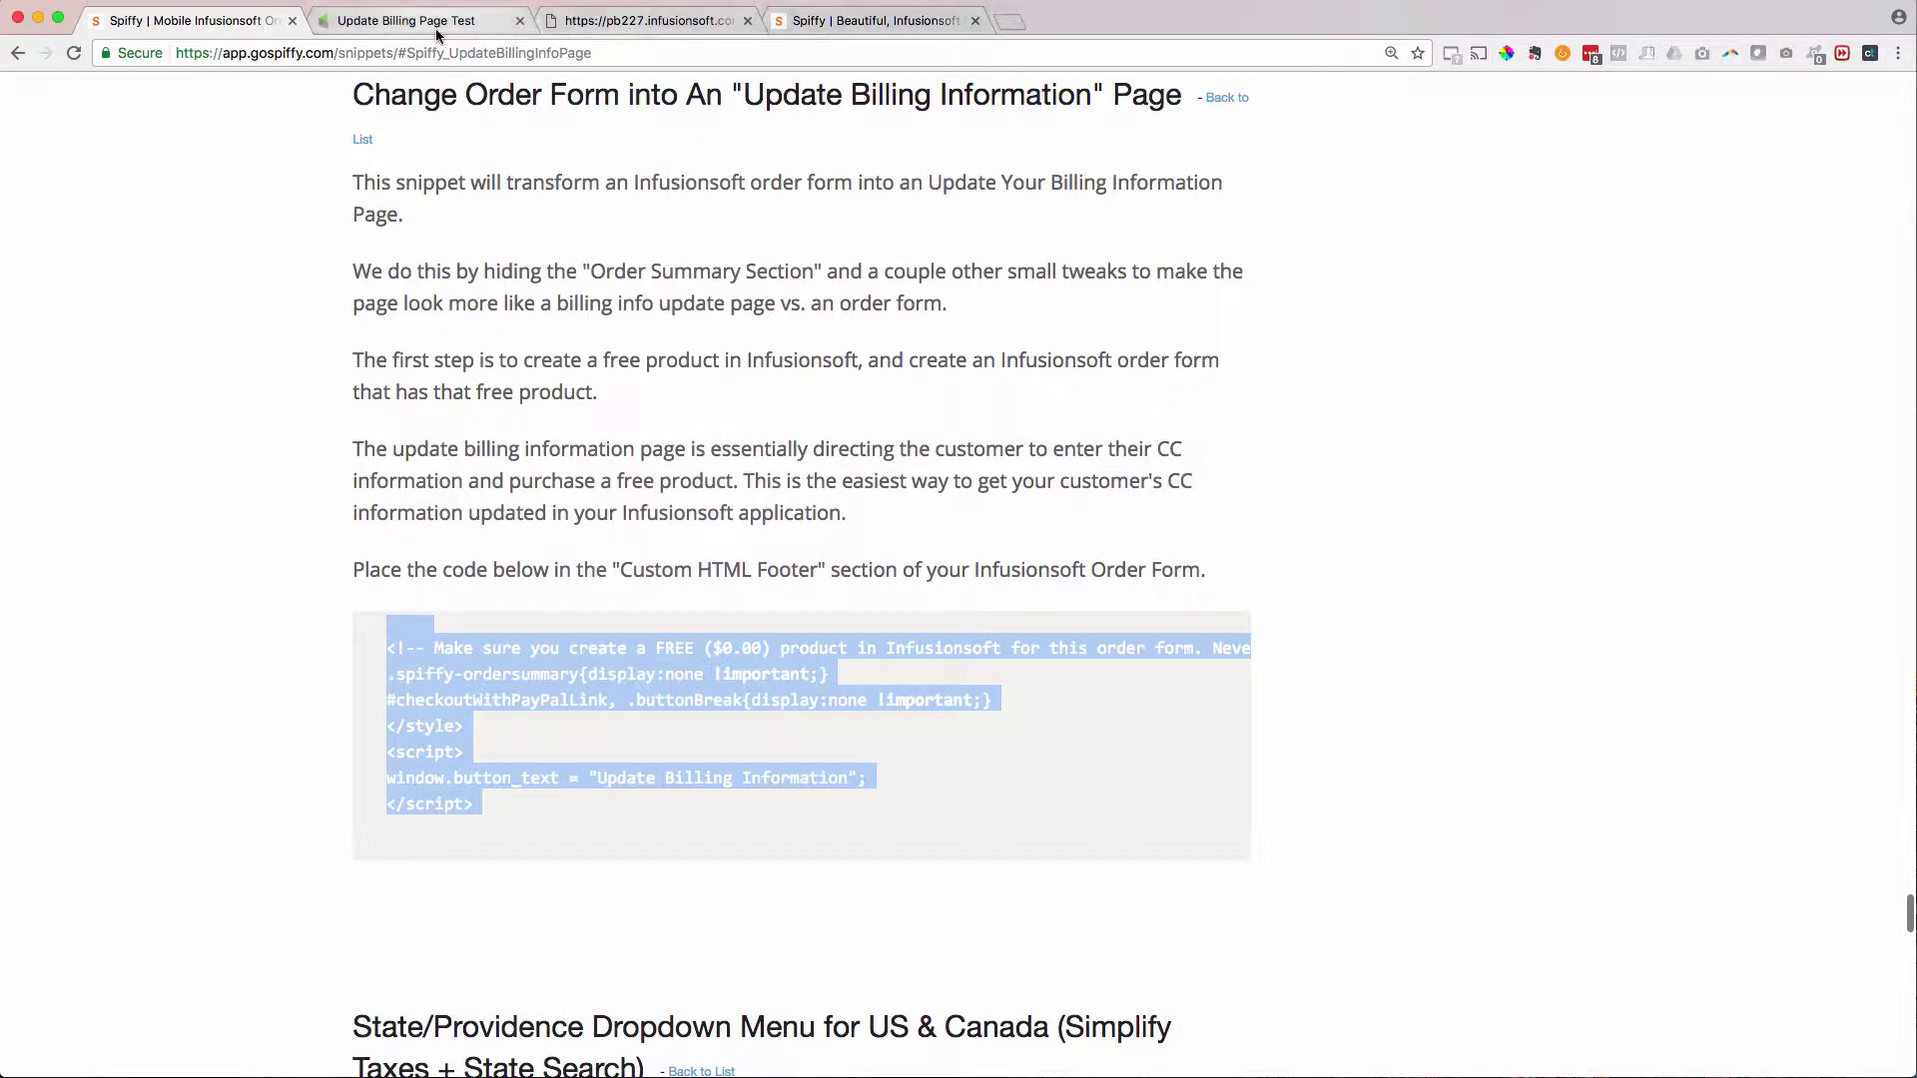
pyautogui.click(439, 22)
# - Paste the snippet into the Custom Footer HTML area and save it
pyautogui.click(715, 466)
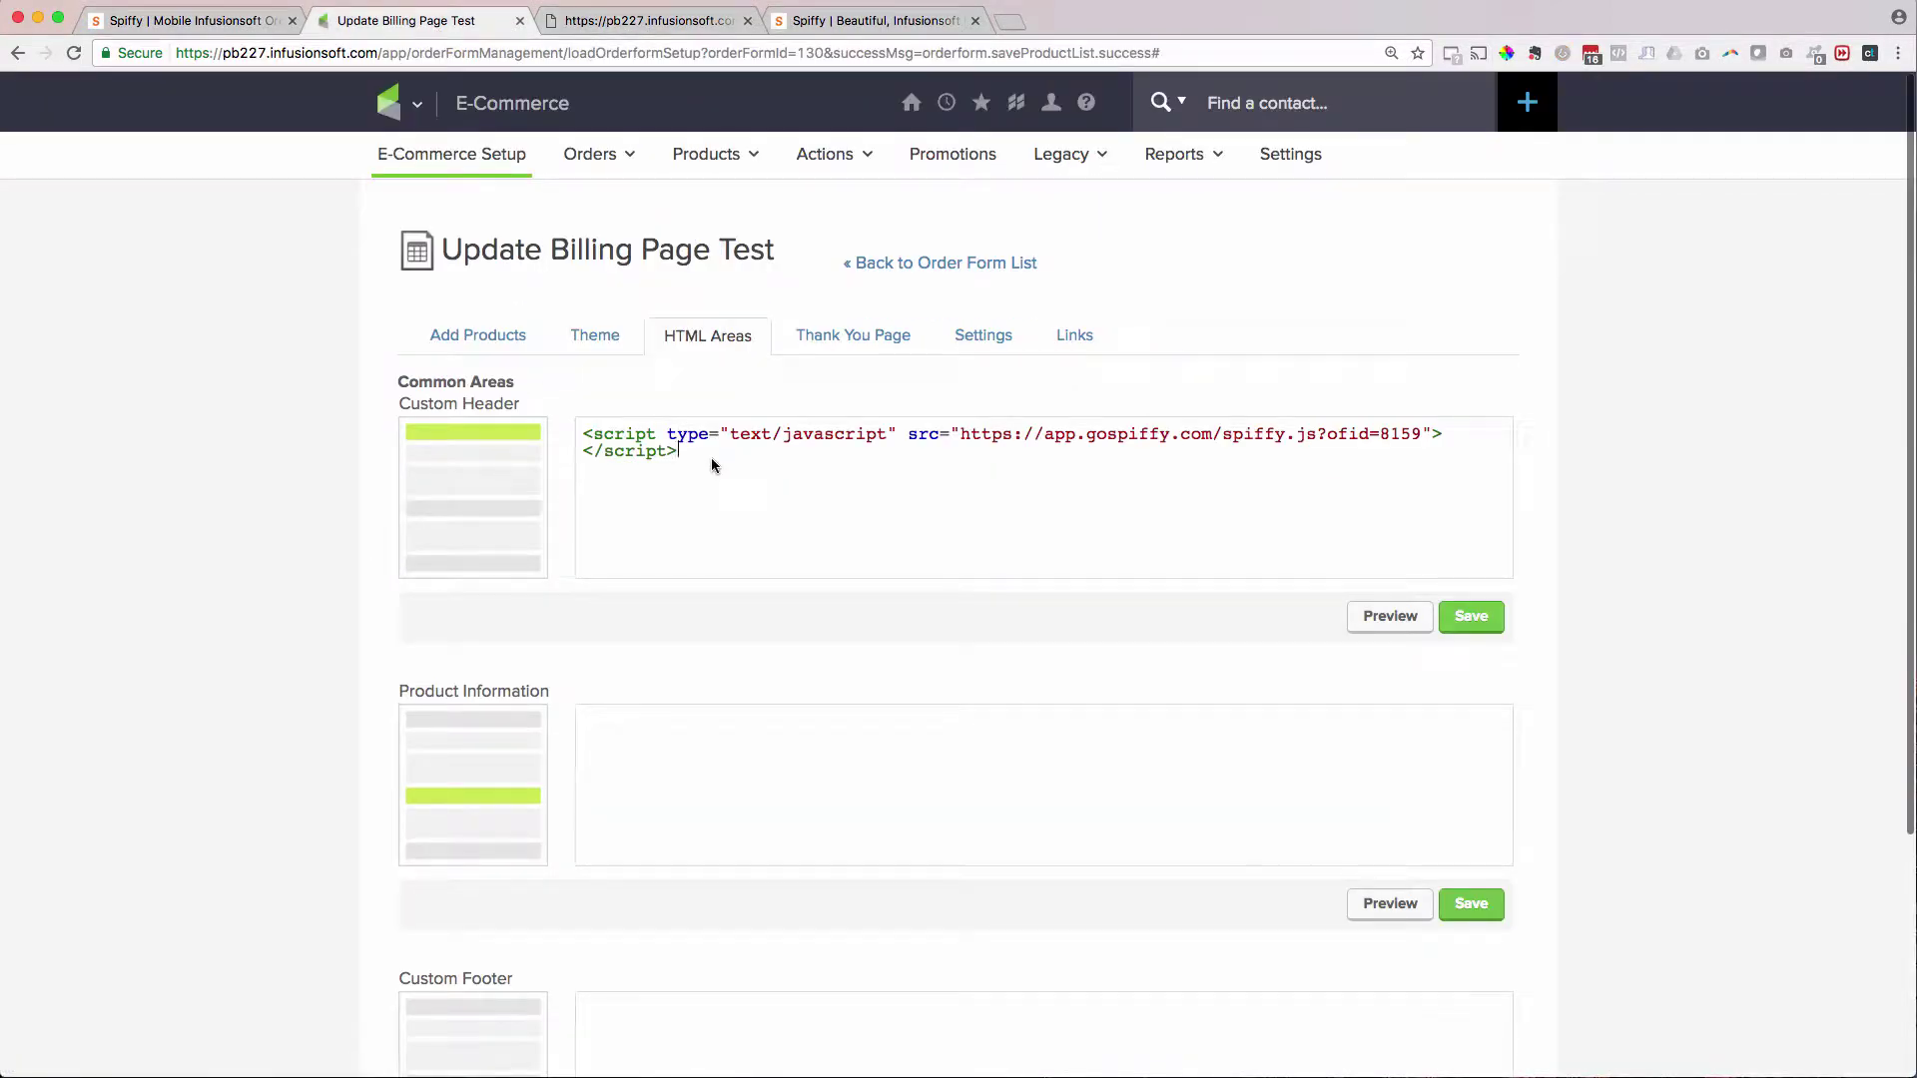
pyautogui.click(454, 337)
pyautogui.scroll(-5, 699, 679)
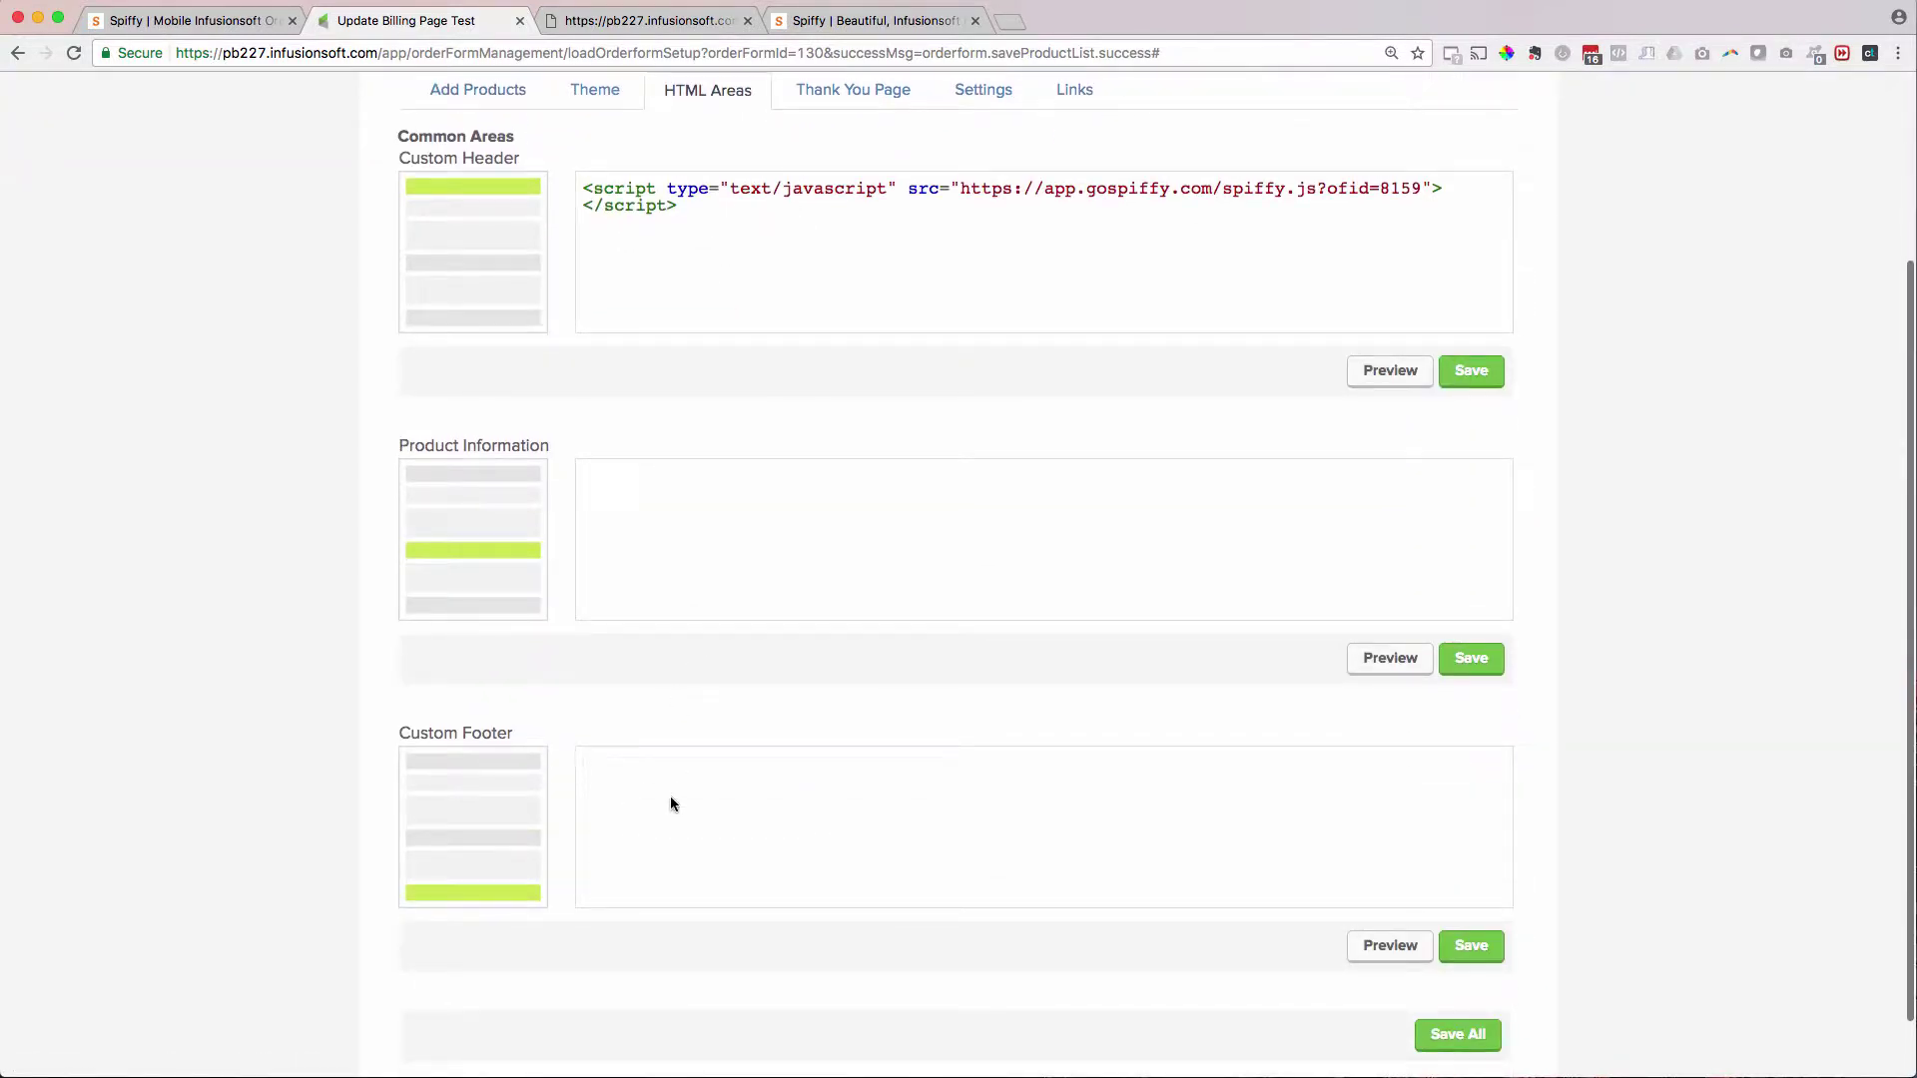
pyautogui.press('super+v')
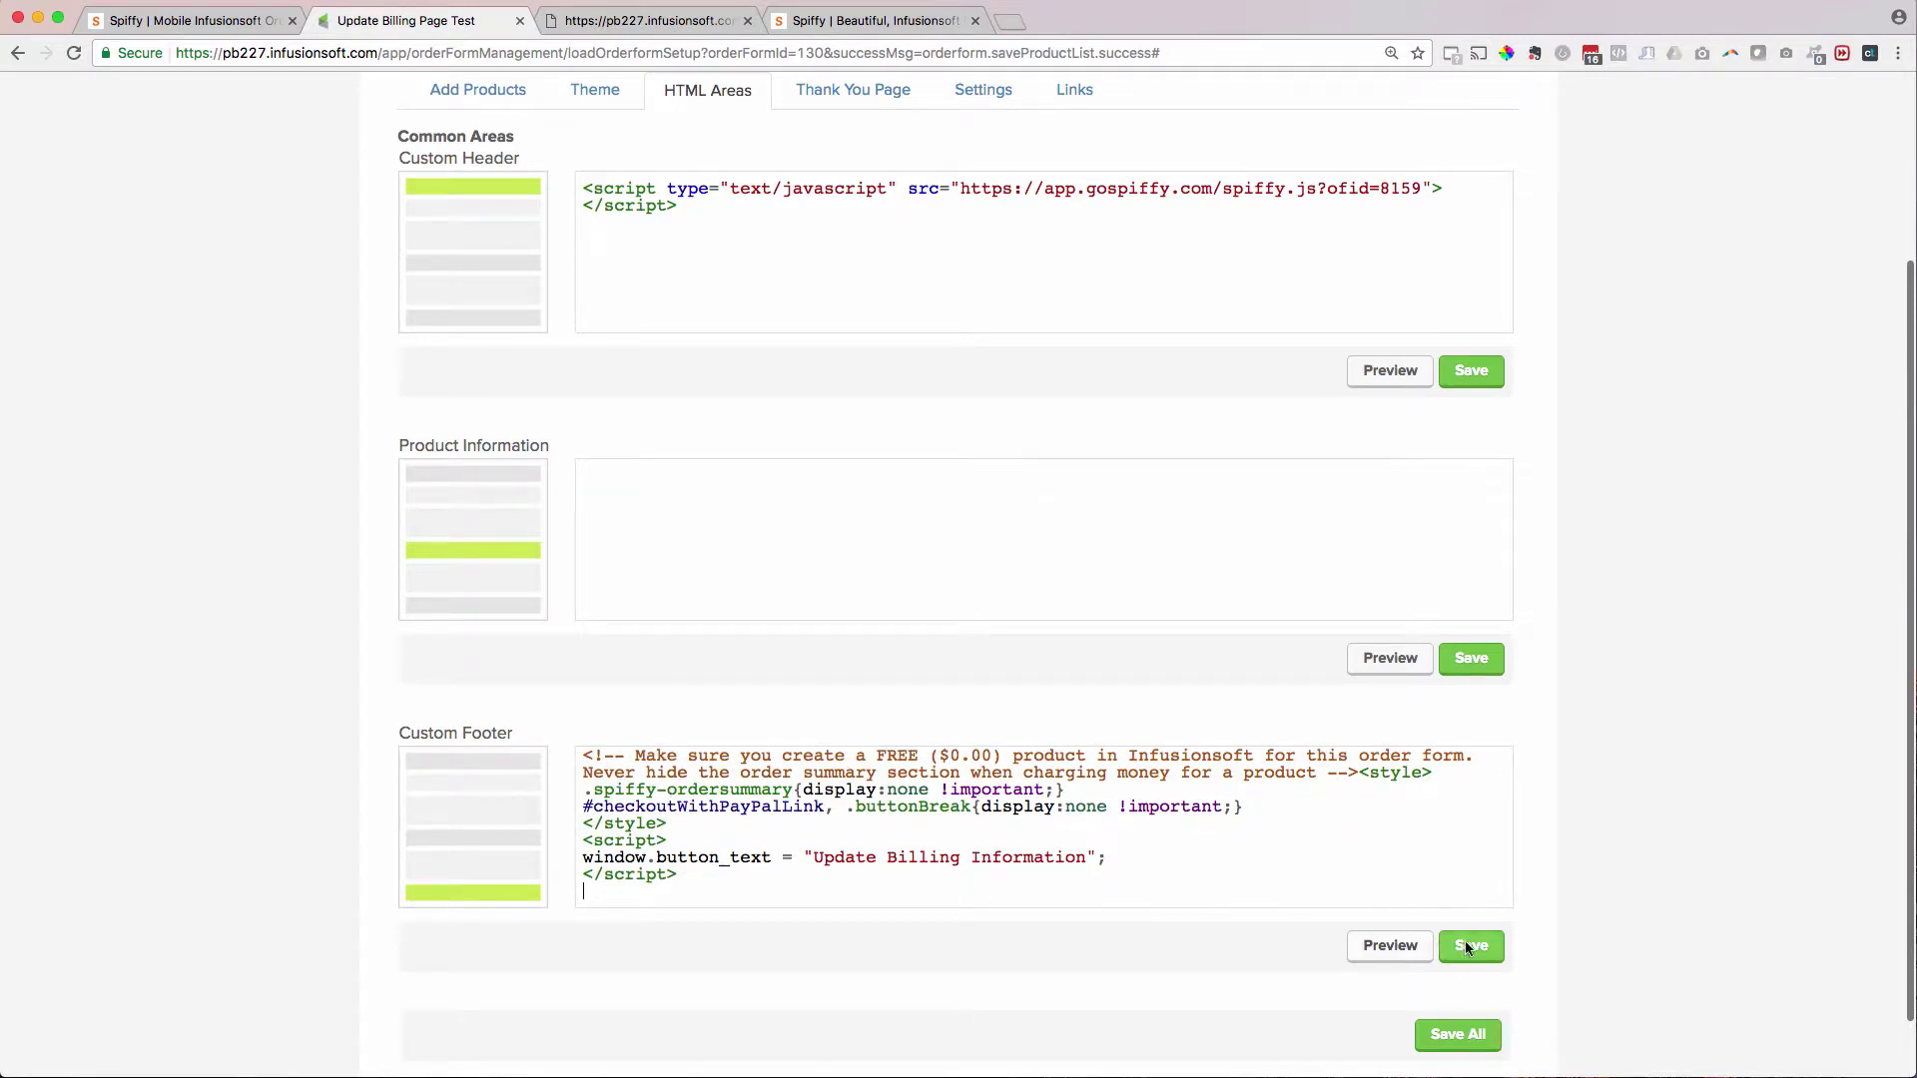
pyautogui.click(1484, 949)
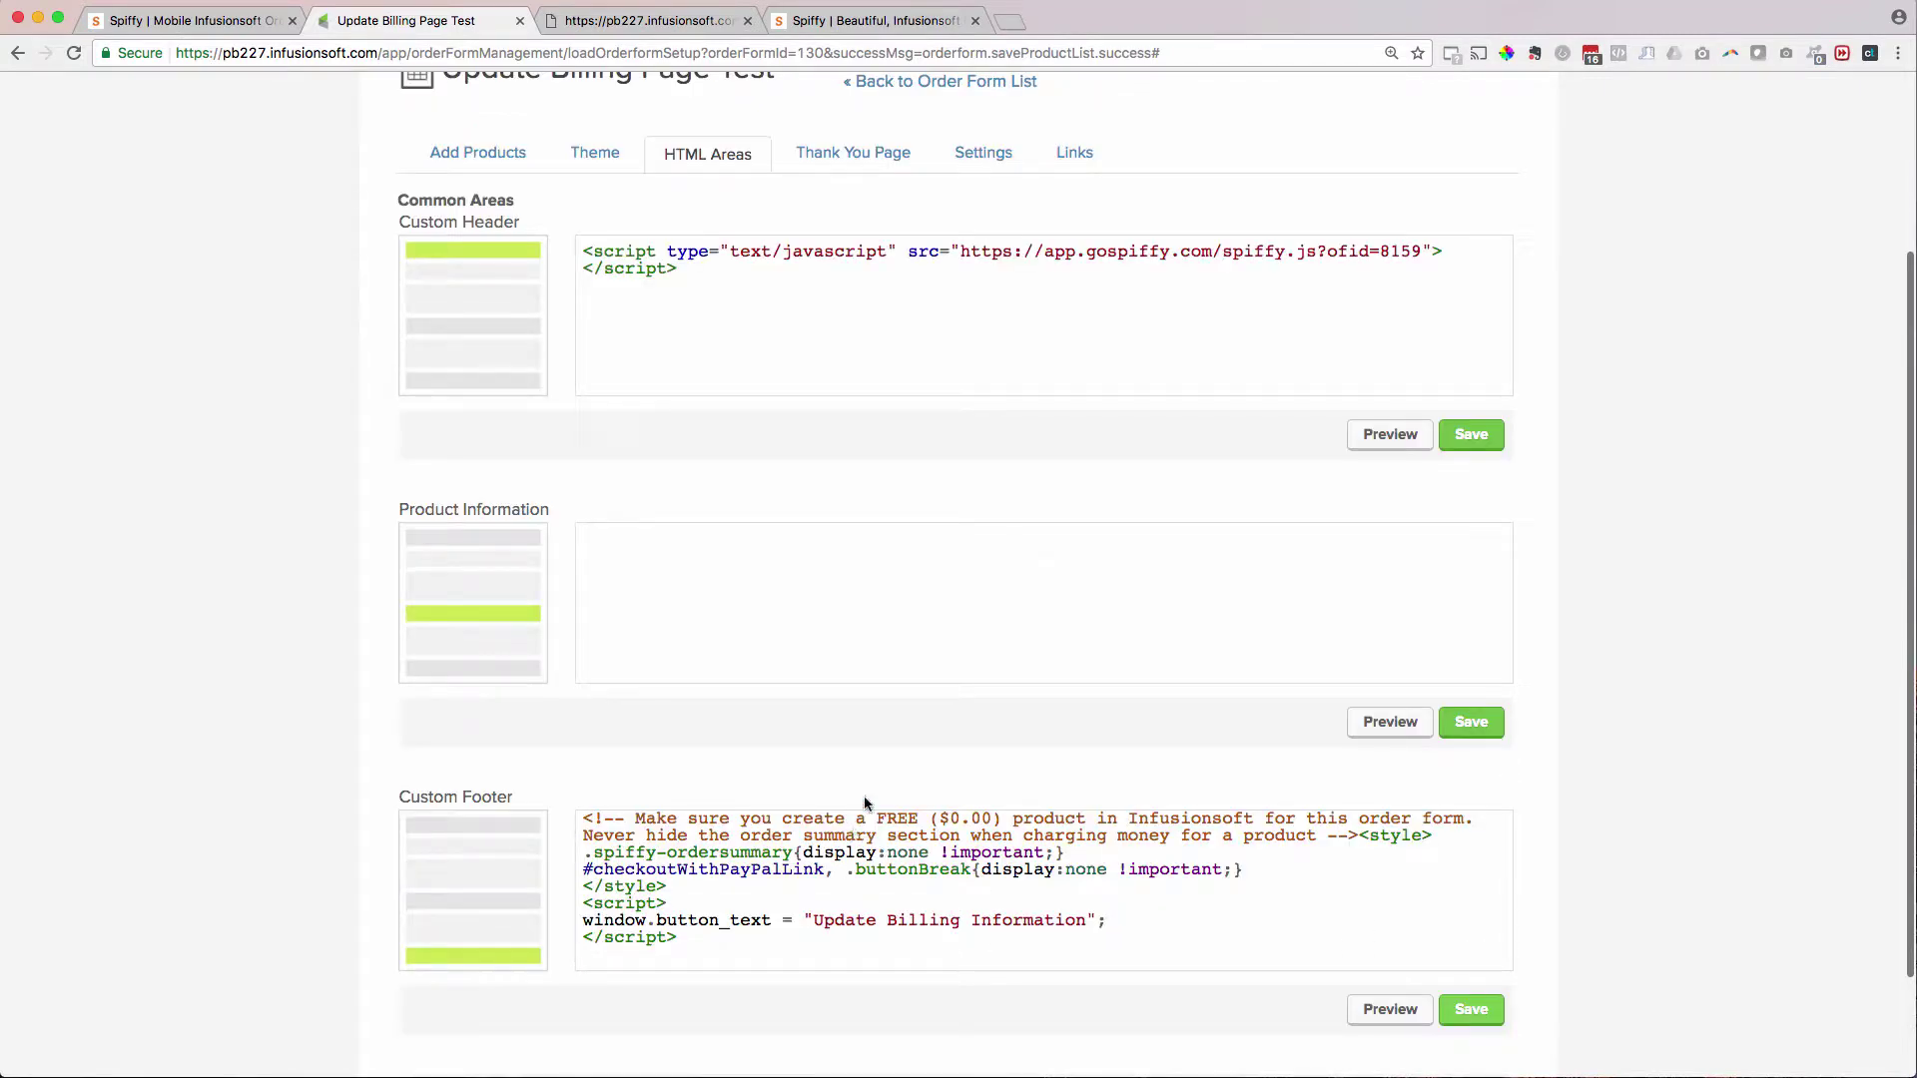
# - Reload the live order form to show the Update Billing Information layout
pyautogui.click(190, 20)
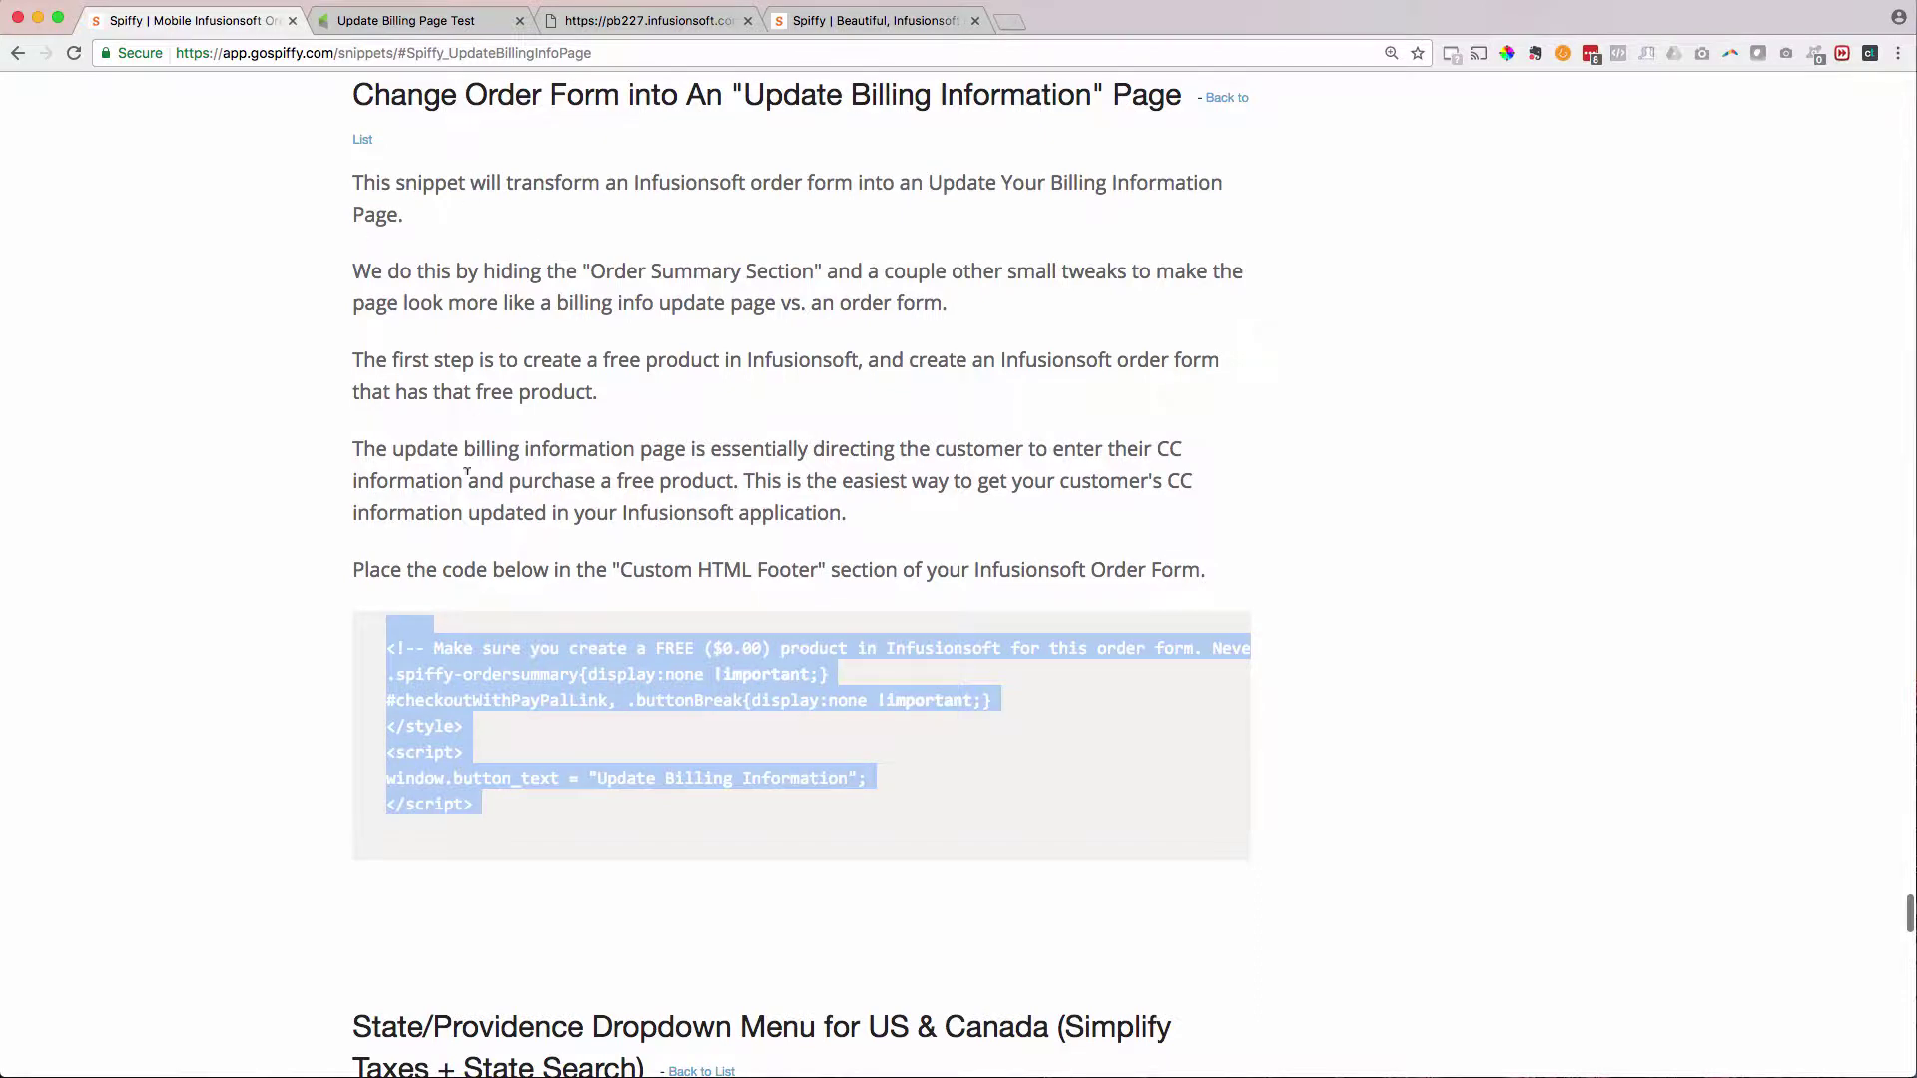
pyautogui.click(409, 20)
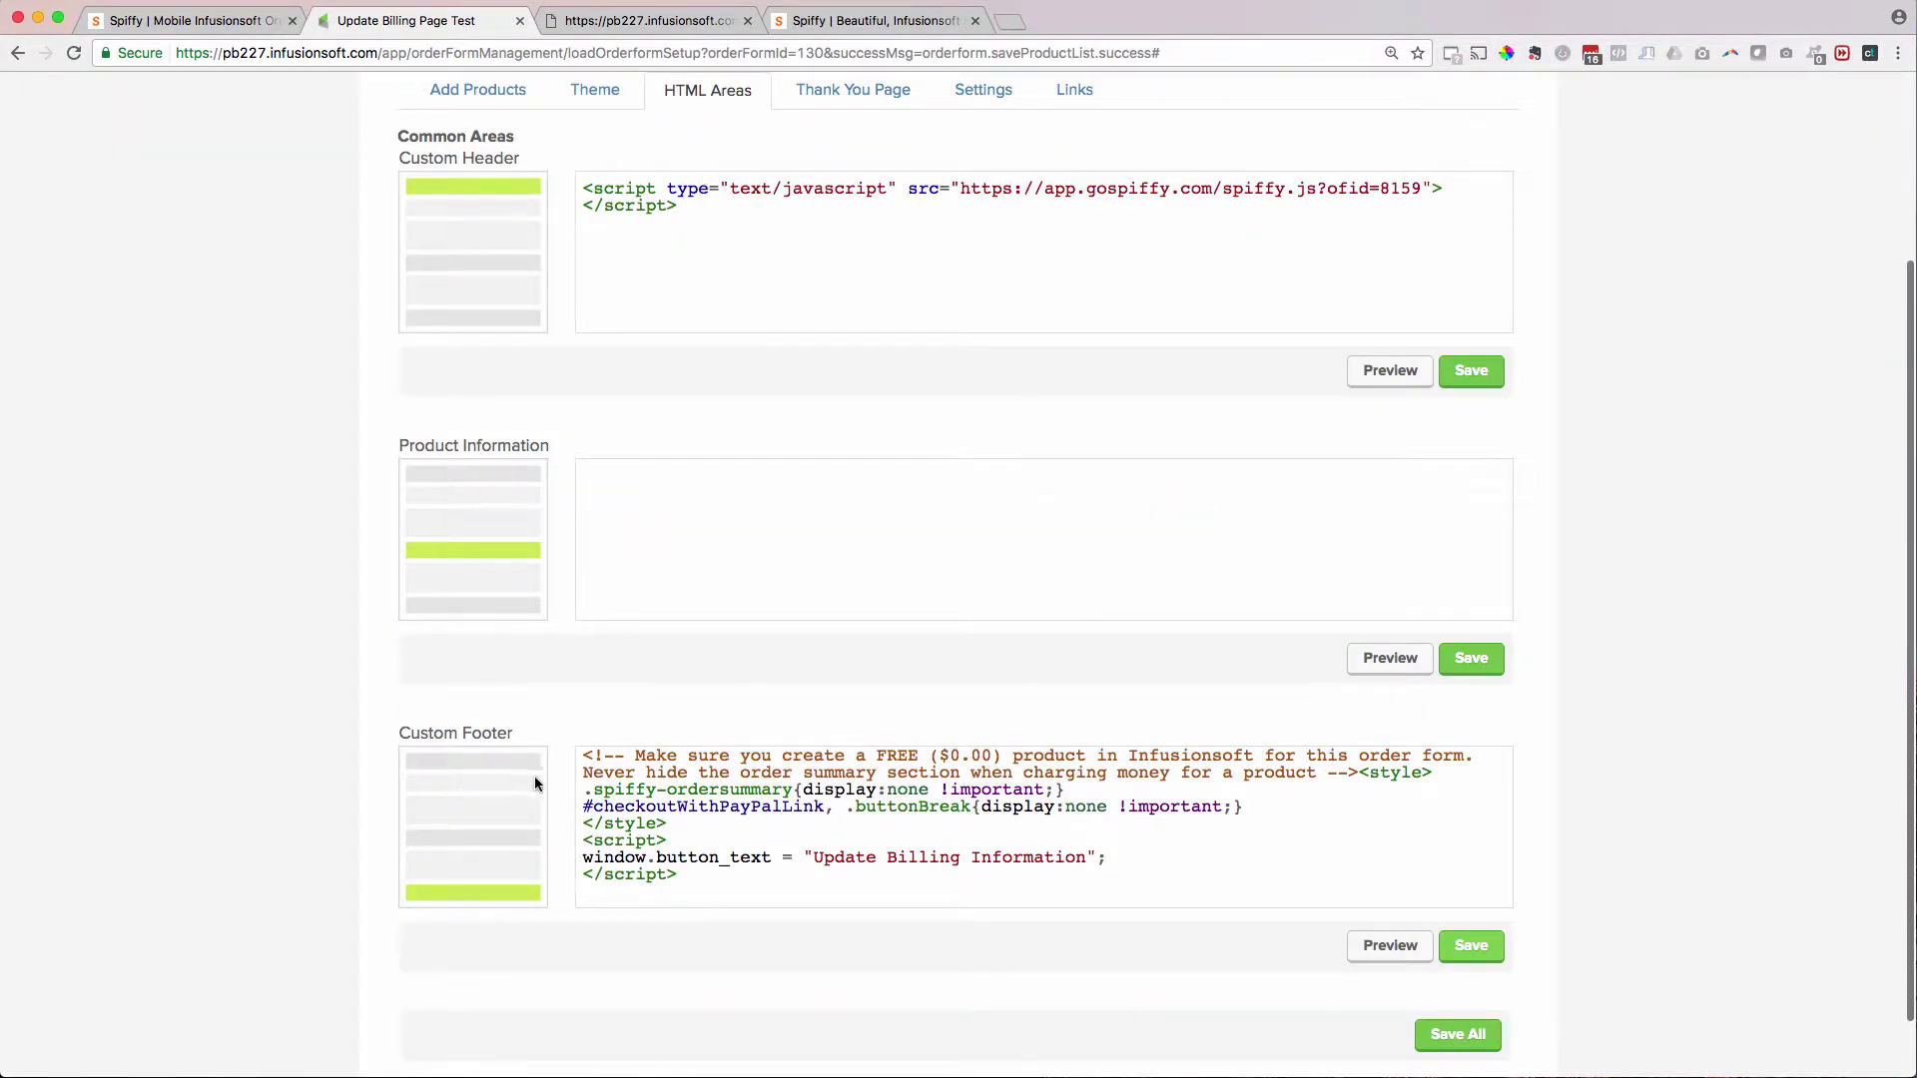
pyautogui.click(631, 22)
pyautogui.click(78, 55)
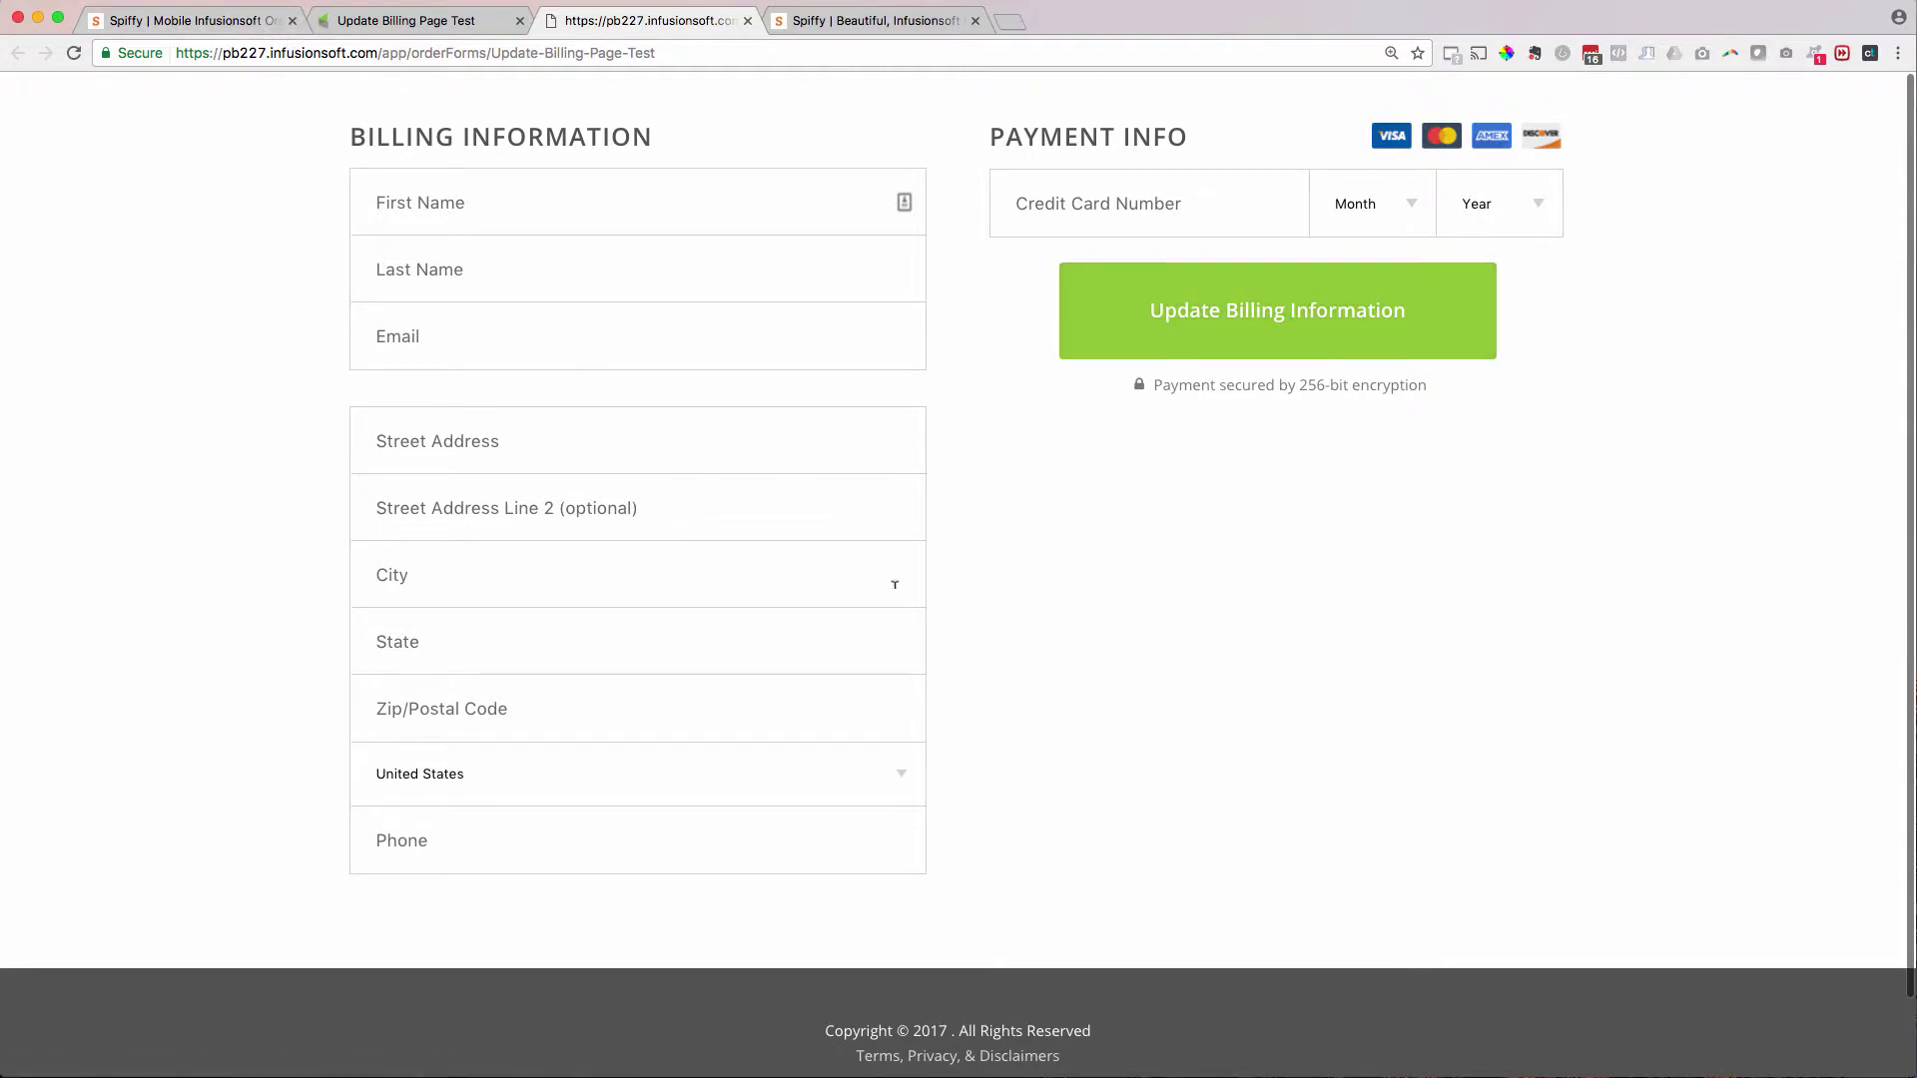
# - Return to the Spiffy dashboard after confirming the update billing page is live
pyautogui.click(236, 22)
pyautogui.scroll(15, 427, 373)
pyautogui.click(1245, 124)
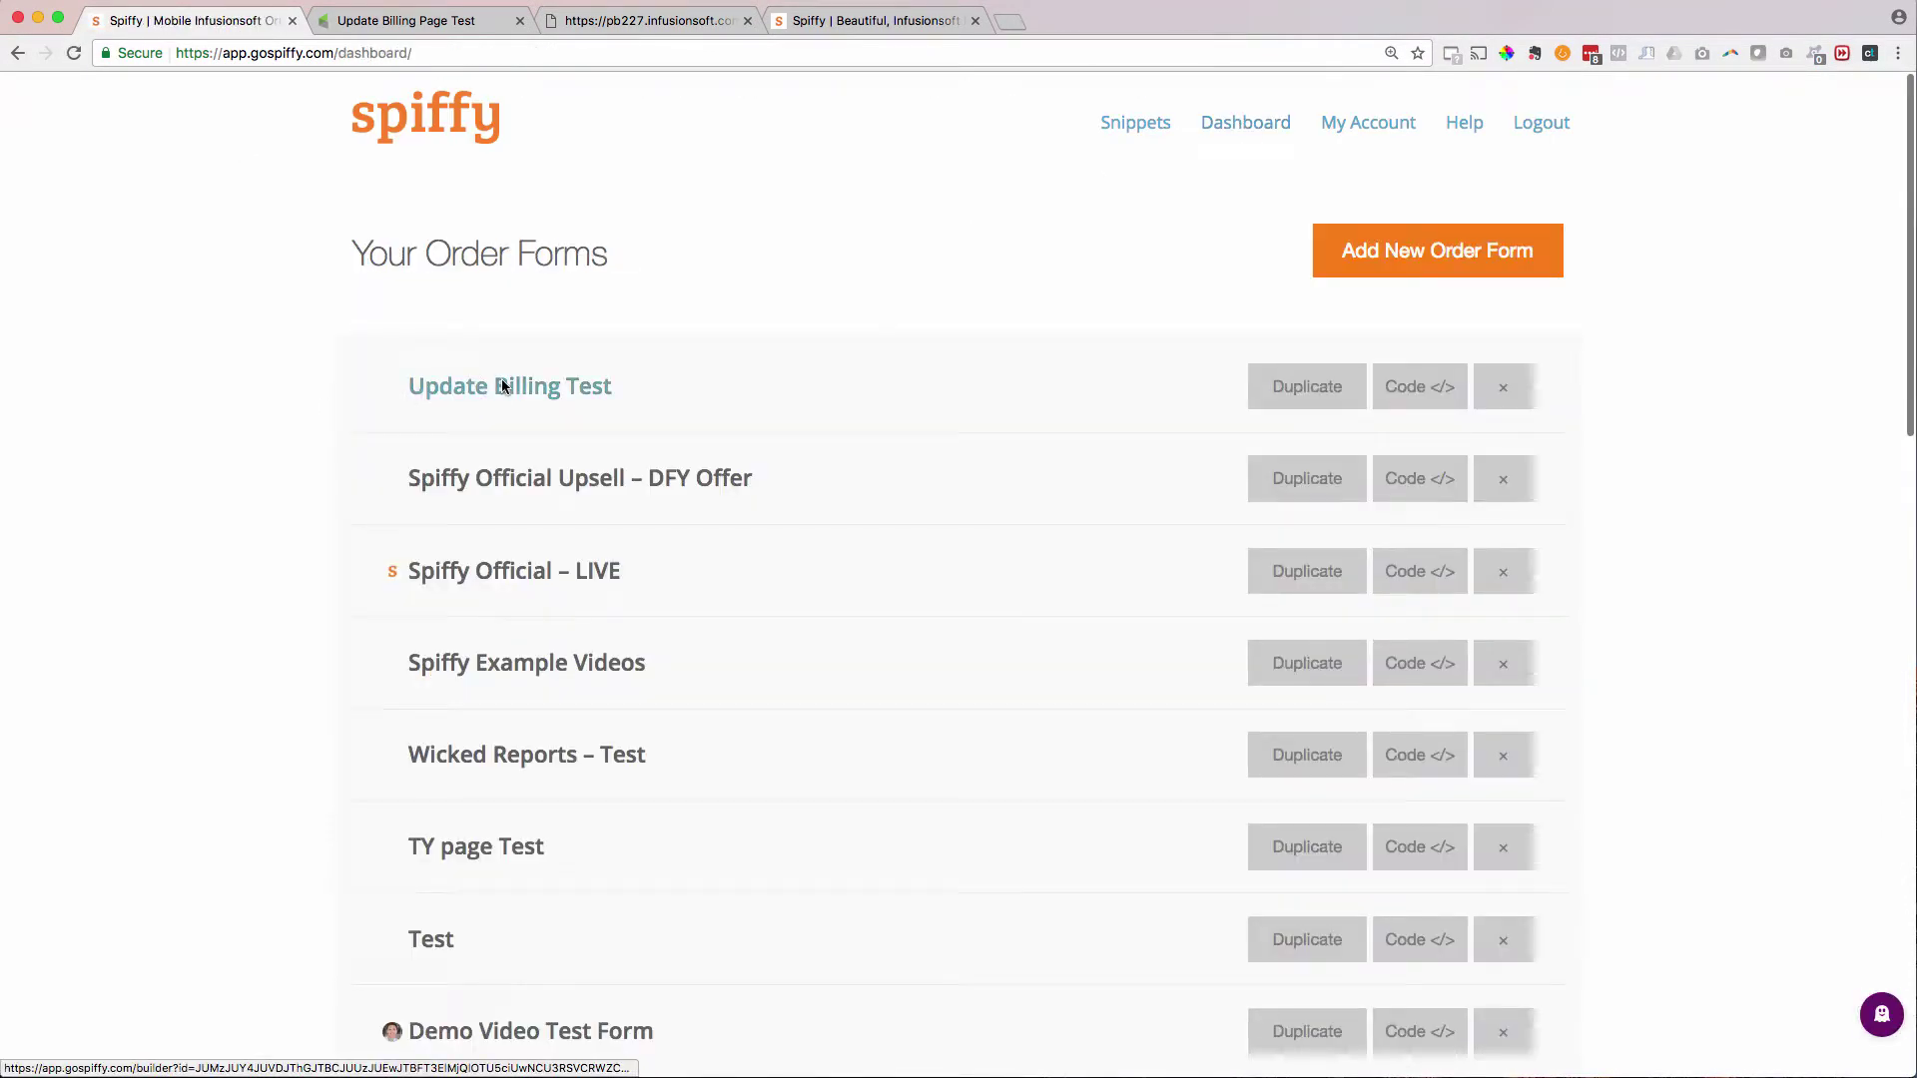
# - Switch the Update Billing Test form to a Single Column layout
pyautogui.click(505, 387)
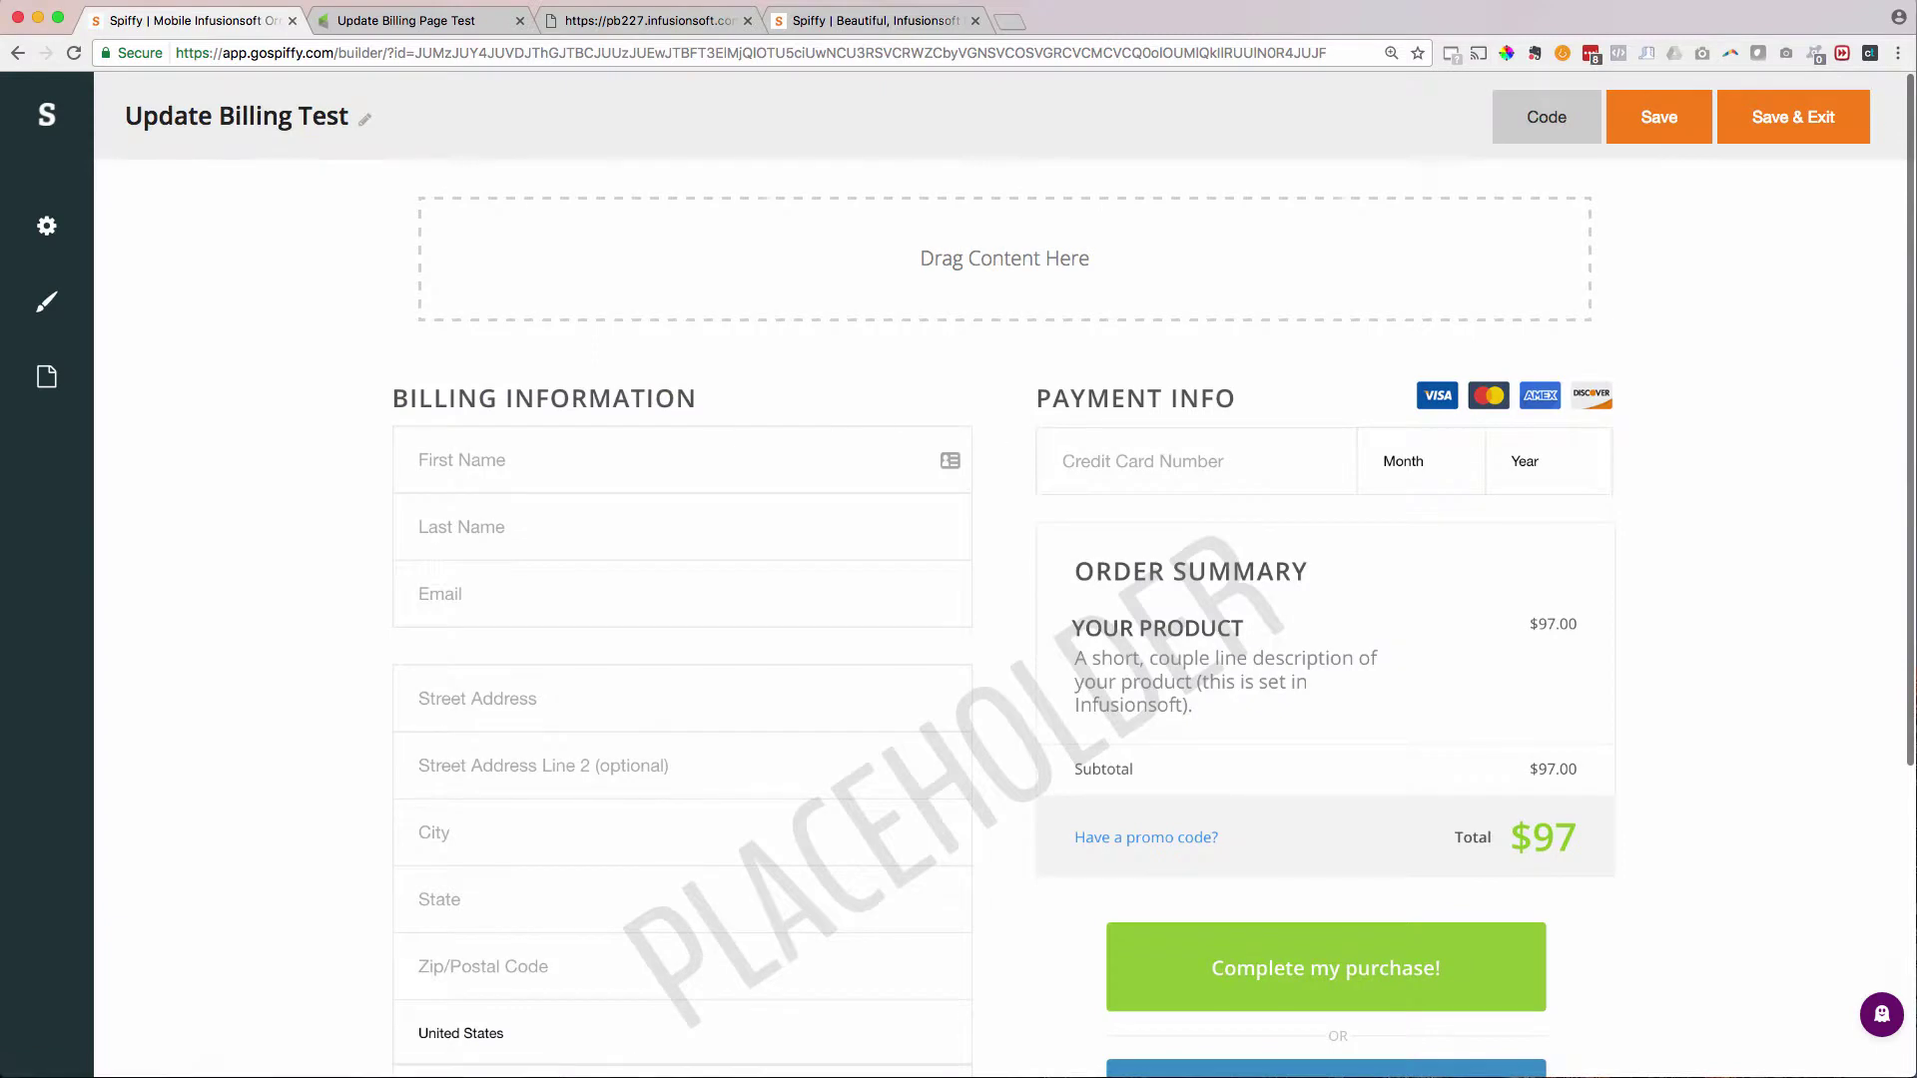
pyautogui.click(46, 227)
pyautogui.scroll(-5, 150, 566)
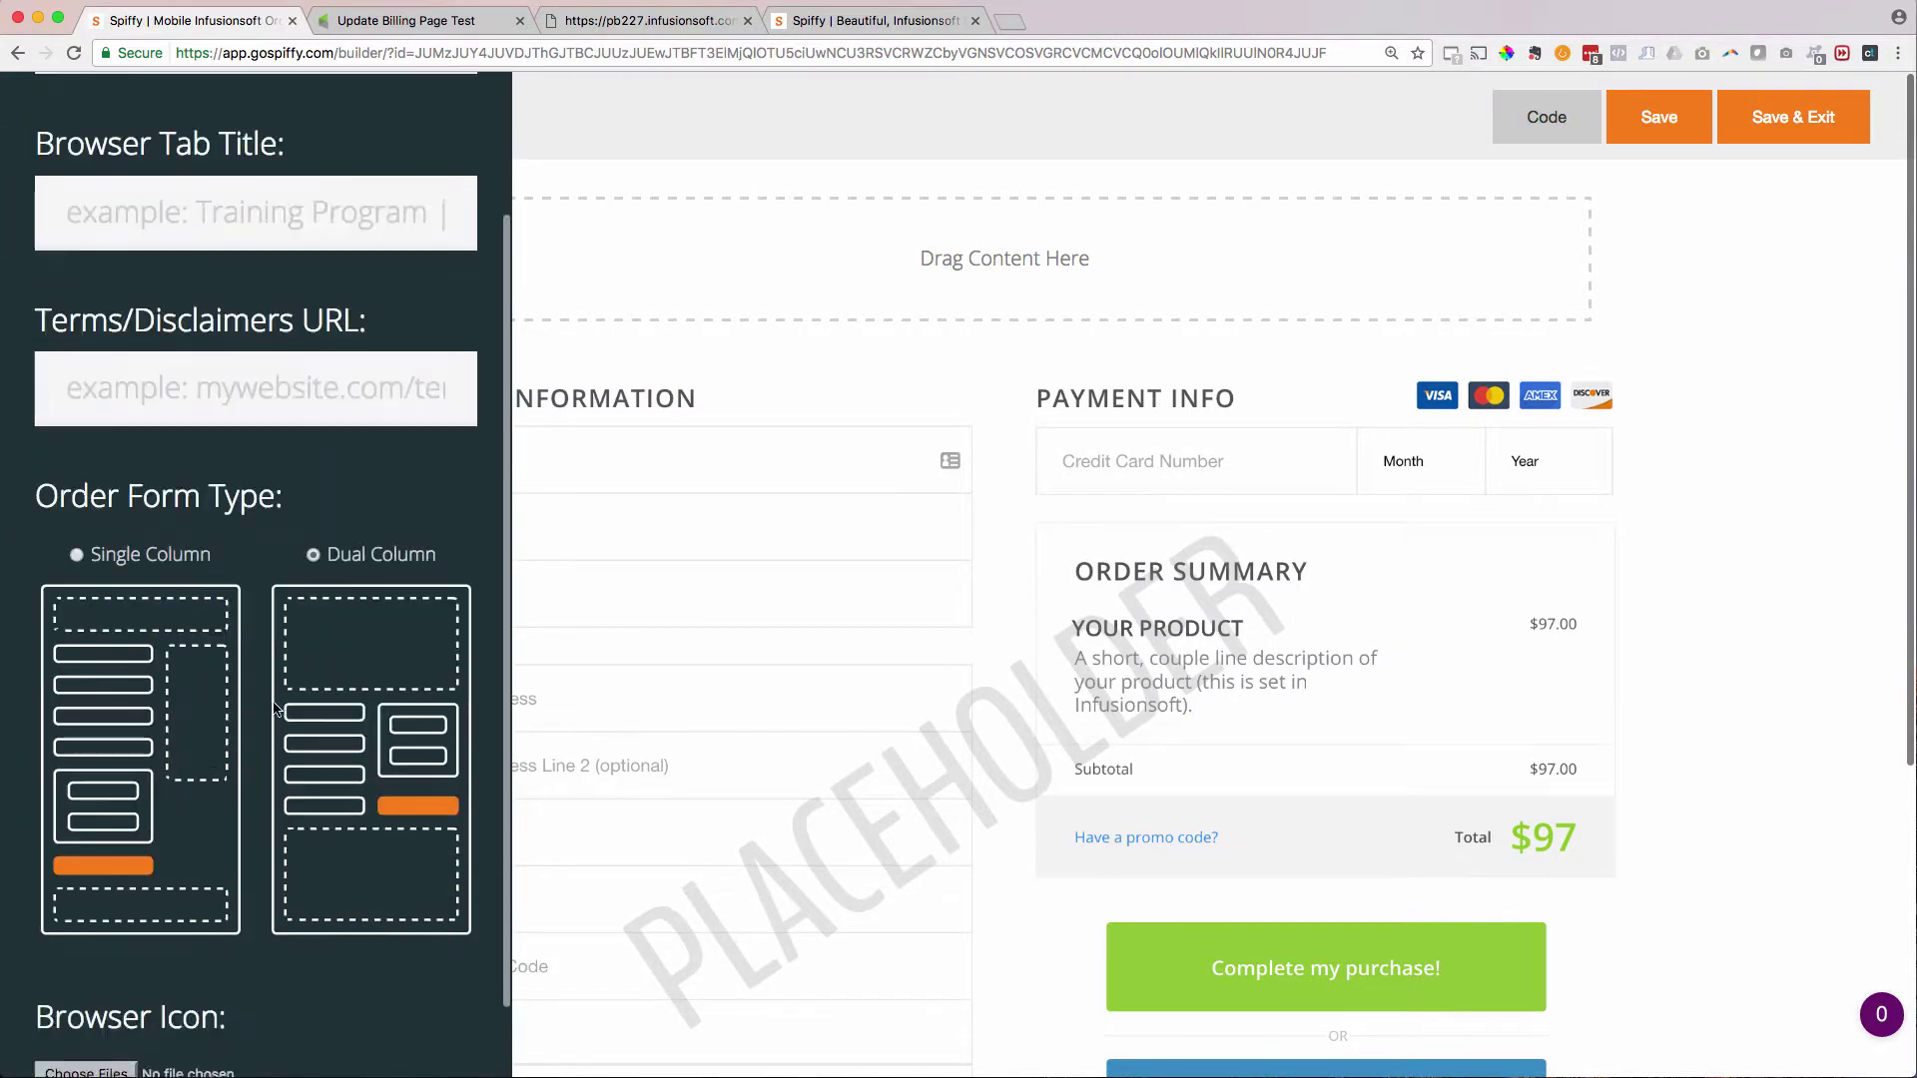
pyautogui.click(101, 547)
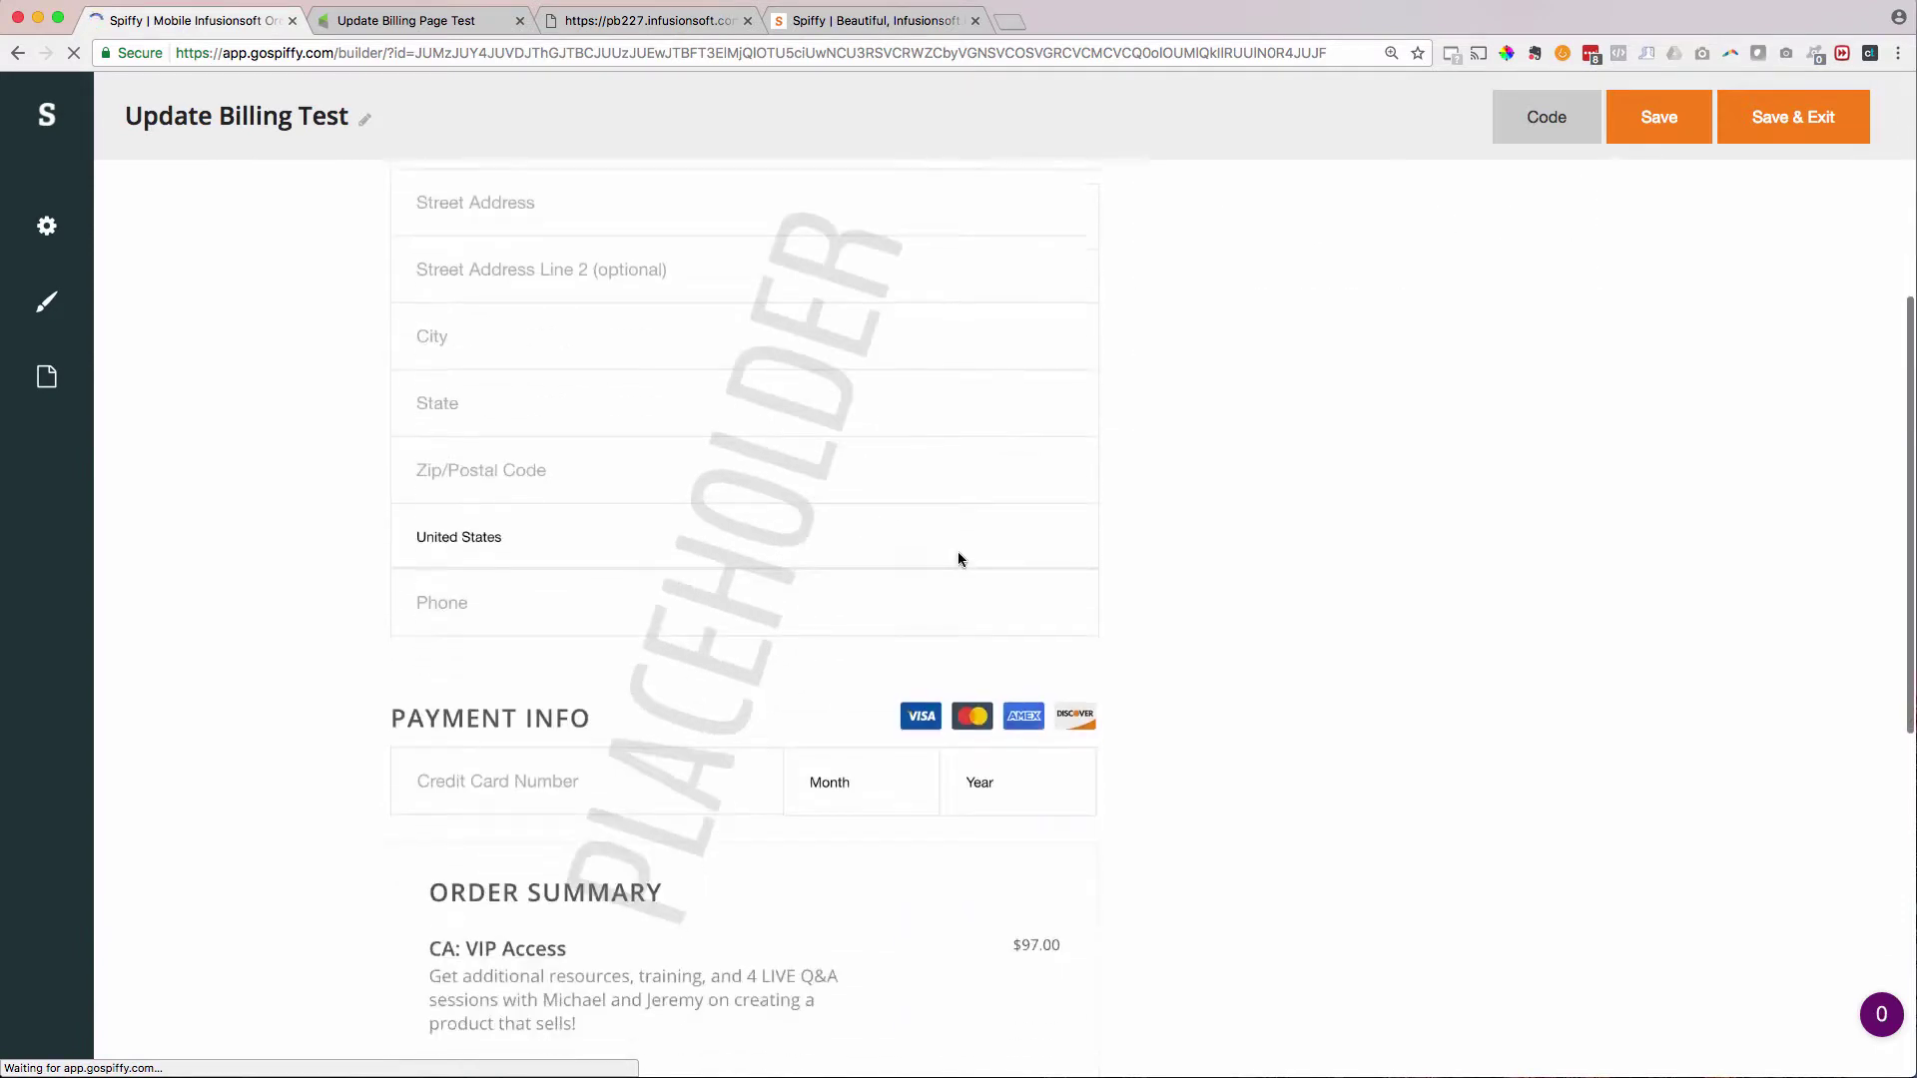
# - Place the white spiffy logo header block with the phone-support line at the page top
pyautogui.click(40, 375)
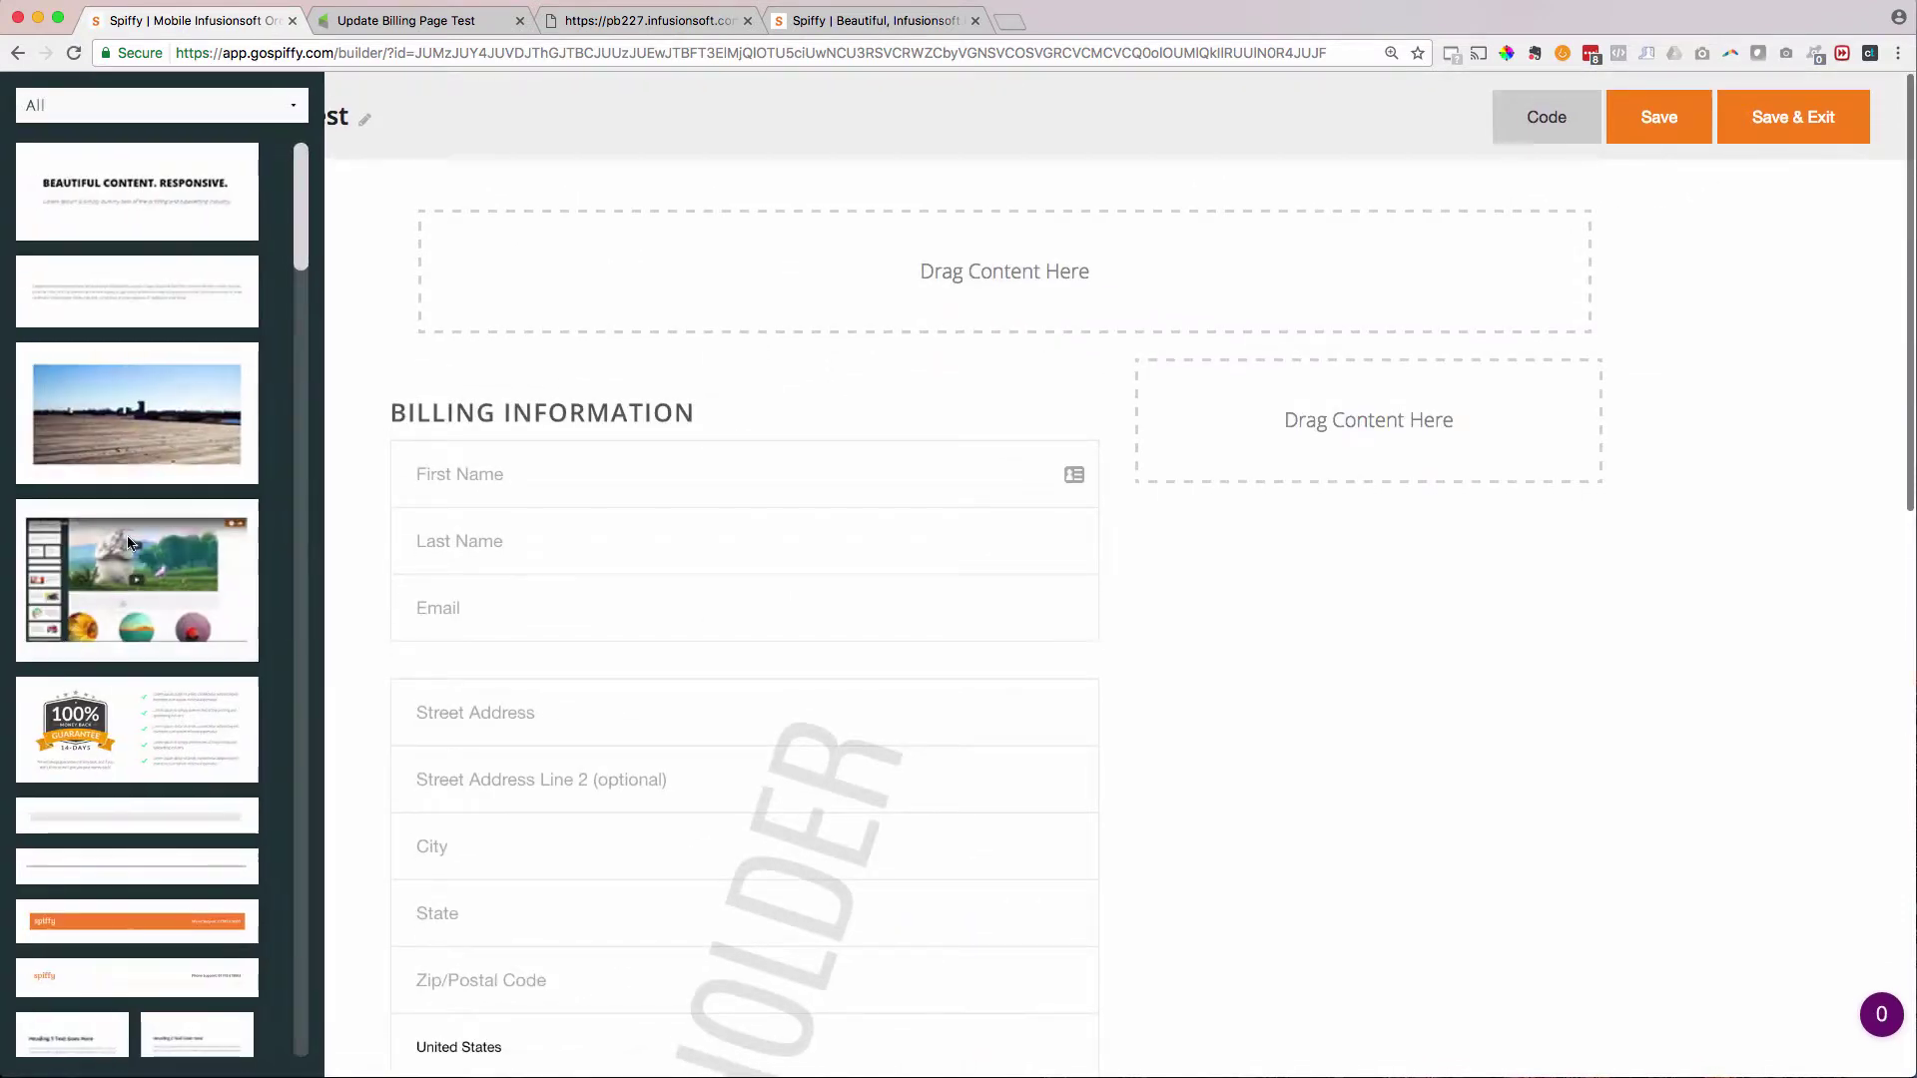
pyautogui.scroll(-3, 130, 539)
pyautogui.moveTo(70, 669); pyautogui.dragTo(746, 290)
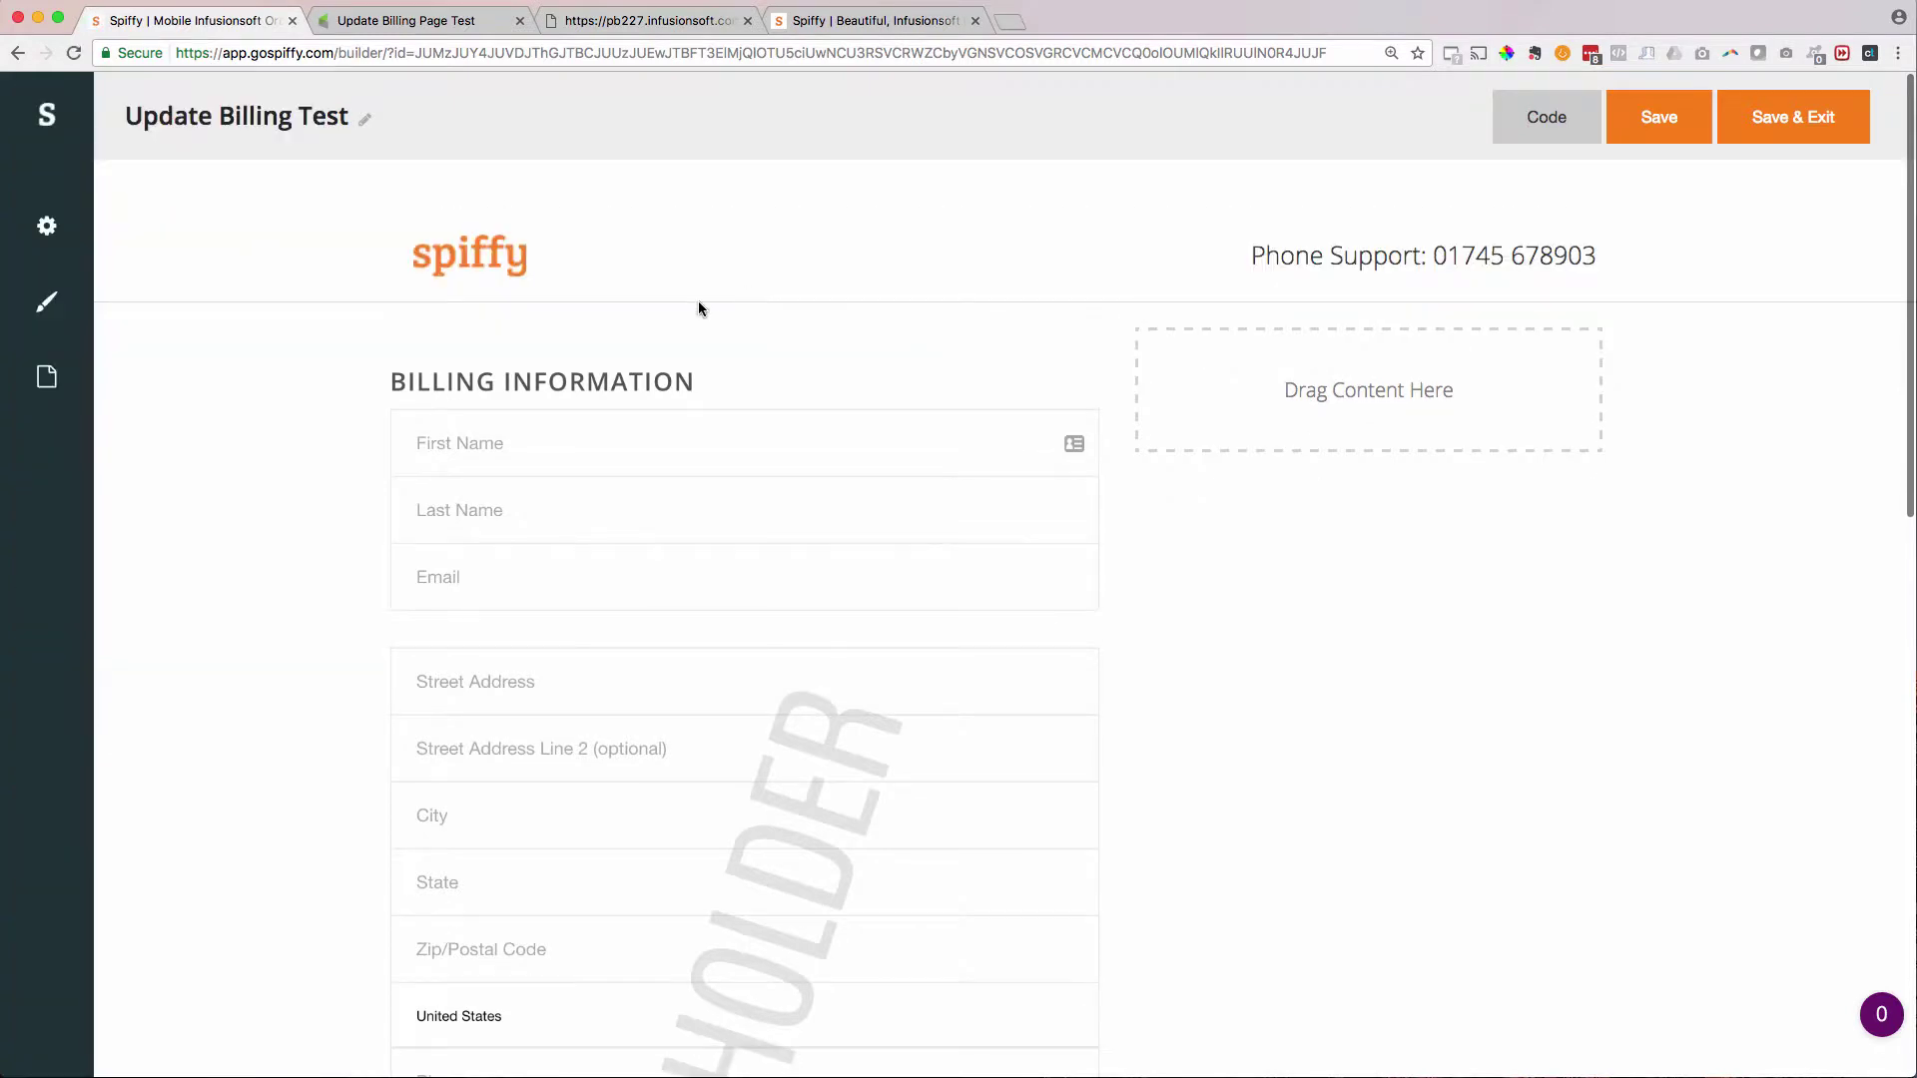
pyautogui.click(46, 380)
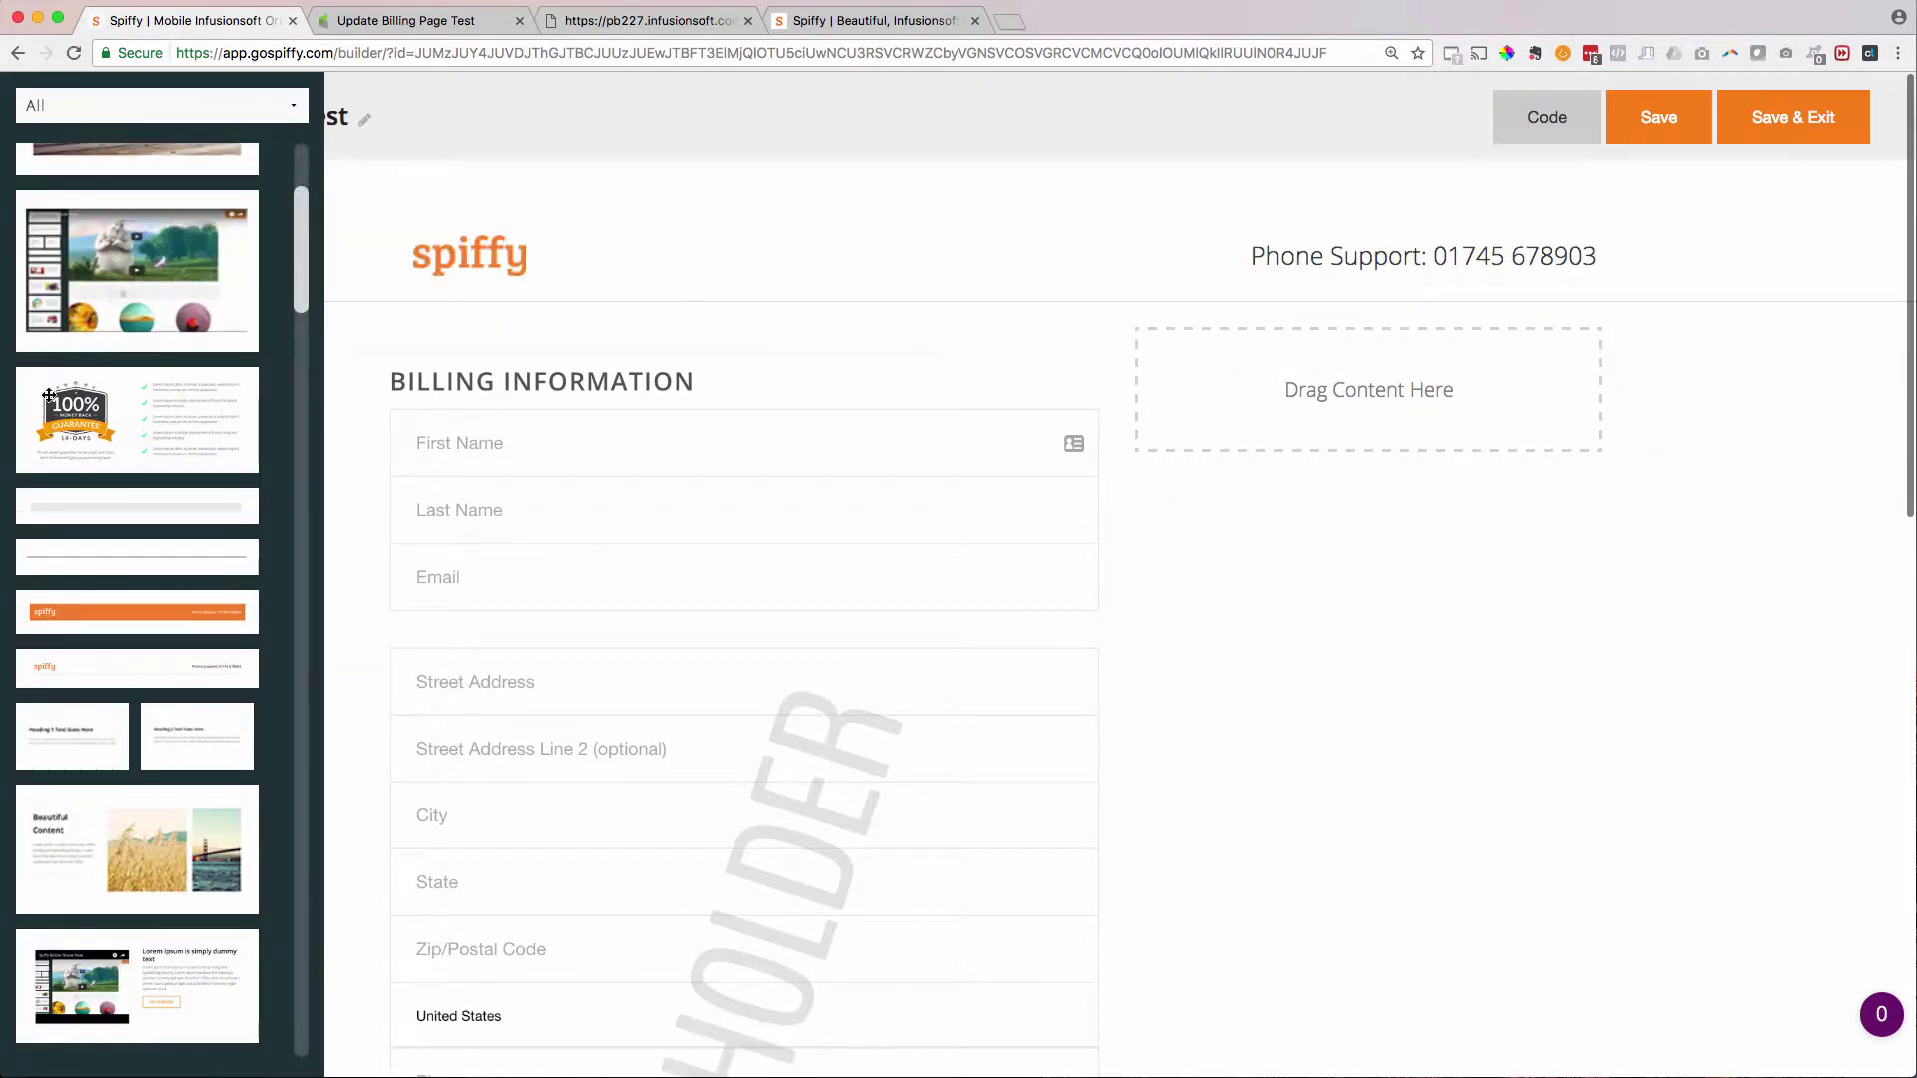
# - Add a heading text block beside the billing fields and set its font size to 28px
pyautogui.scroll(3, 56, 769)
pyautogui.moveTo(137, 200); pyautogui.dragTo(1303, 432)
pyautogui.write('PDATE BILLING INFORMATION PAGE')
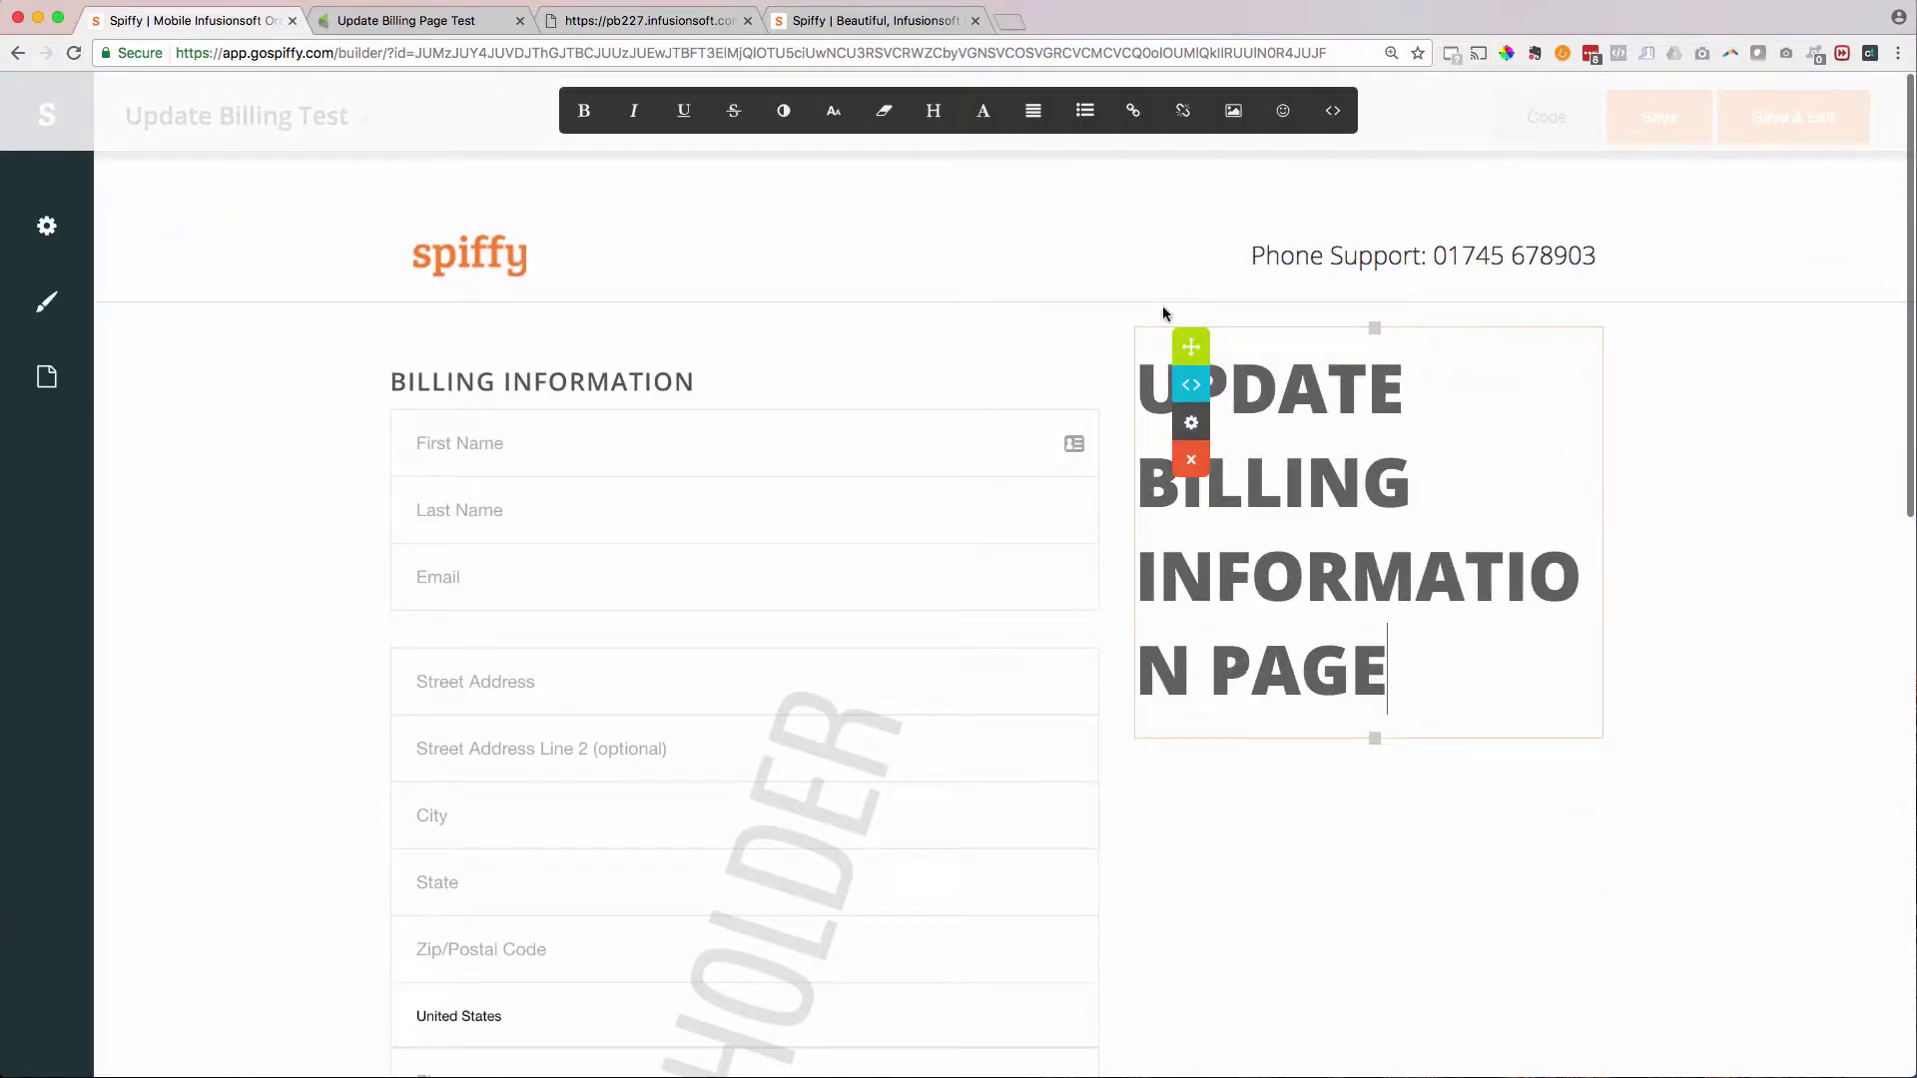
pyautogui.moveTo(1435, 651); pyautogui.dragTo(1102, 392)
pyautogui.click(834, 111)
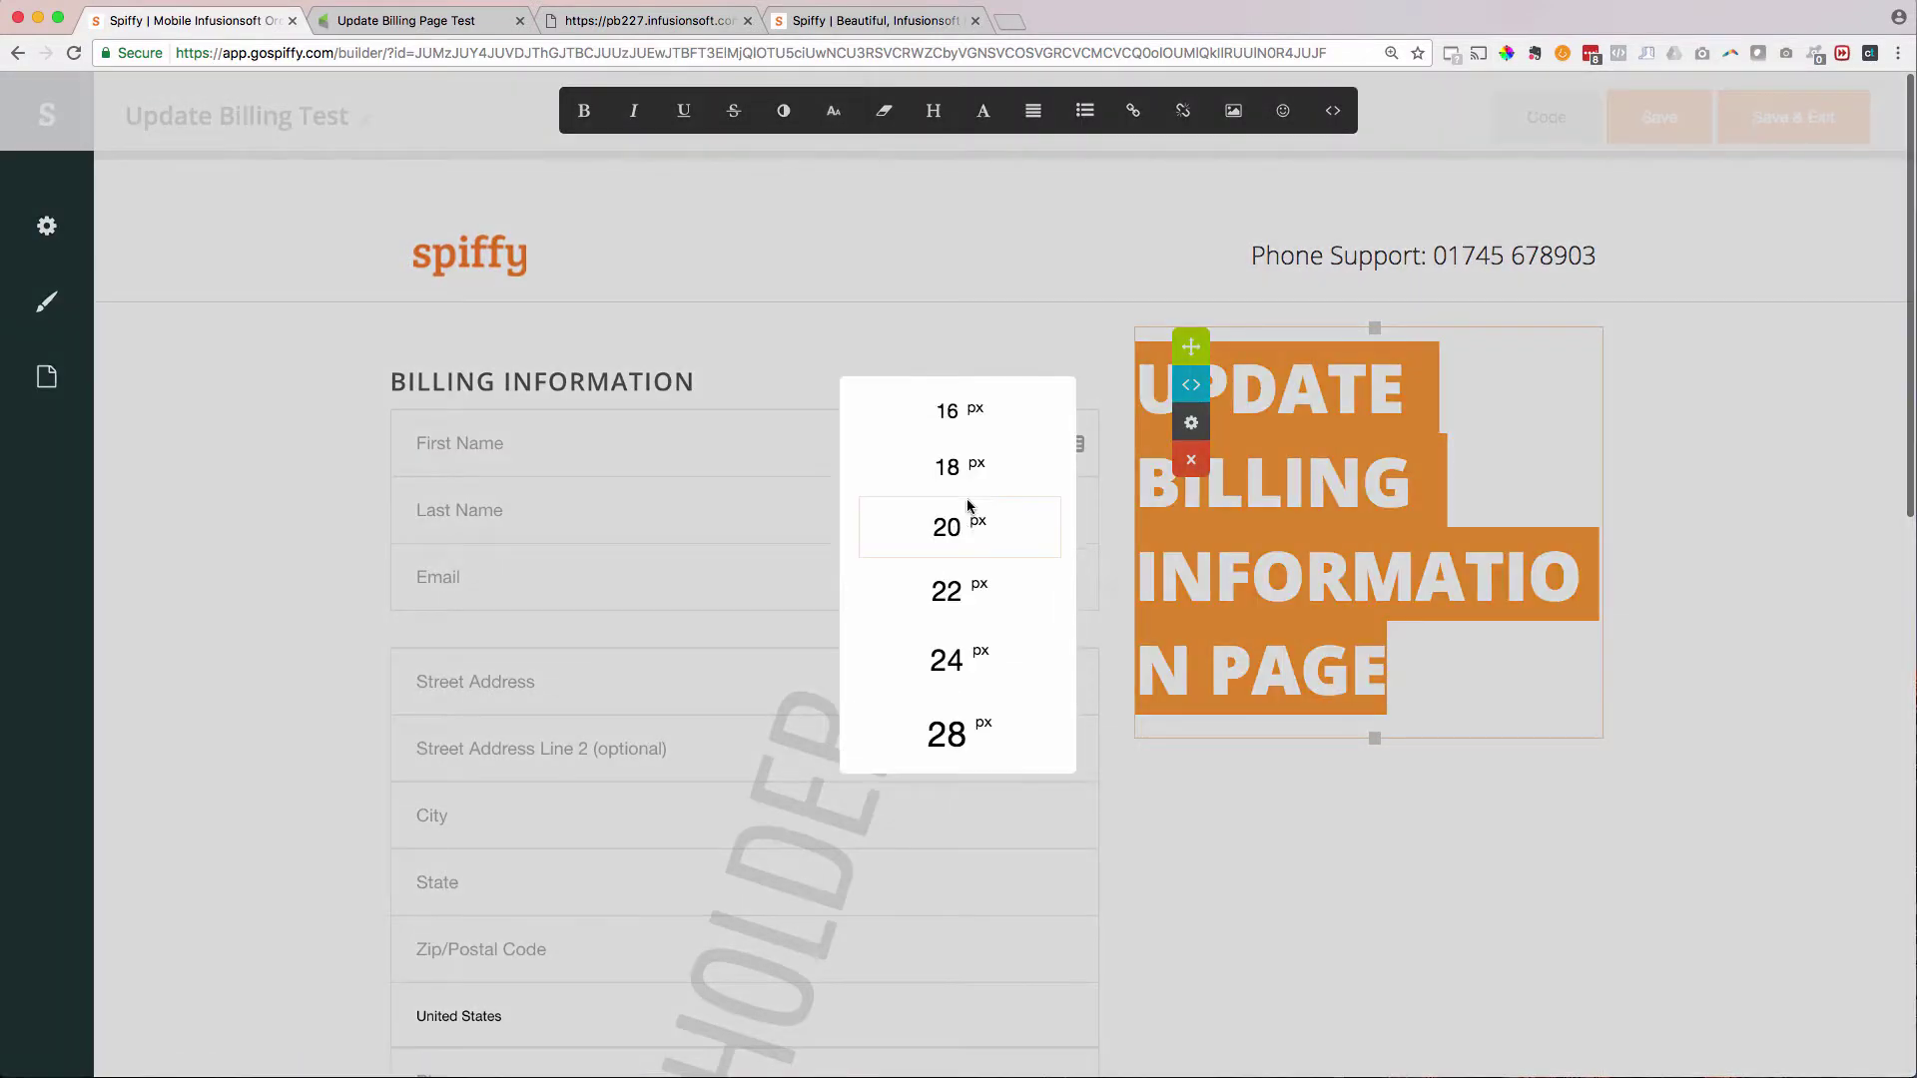
pyautogui.click(967, 511)
pyautogui.click(834, 111)
pyautogui.scroll(-3, 967, 639)
pyautogui.click(968, 661)
# - Edit the heading to read 'UPDATE YOUR BILLING INFORMATION'
pyautogui.click(1279, 228)
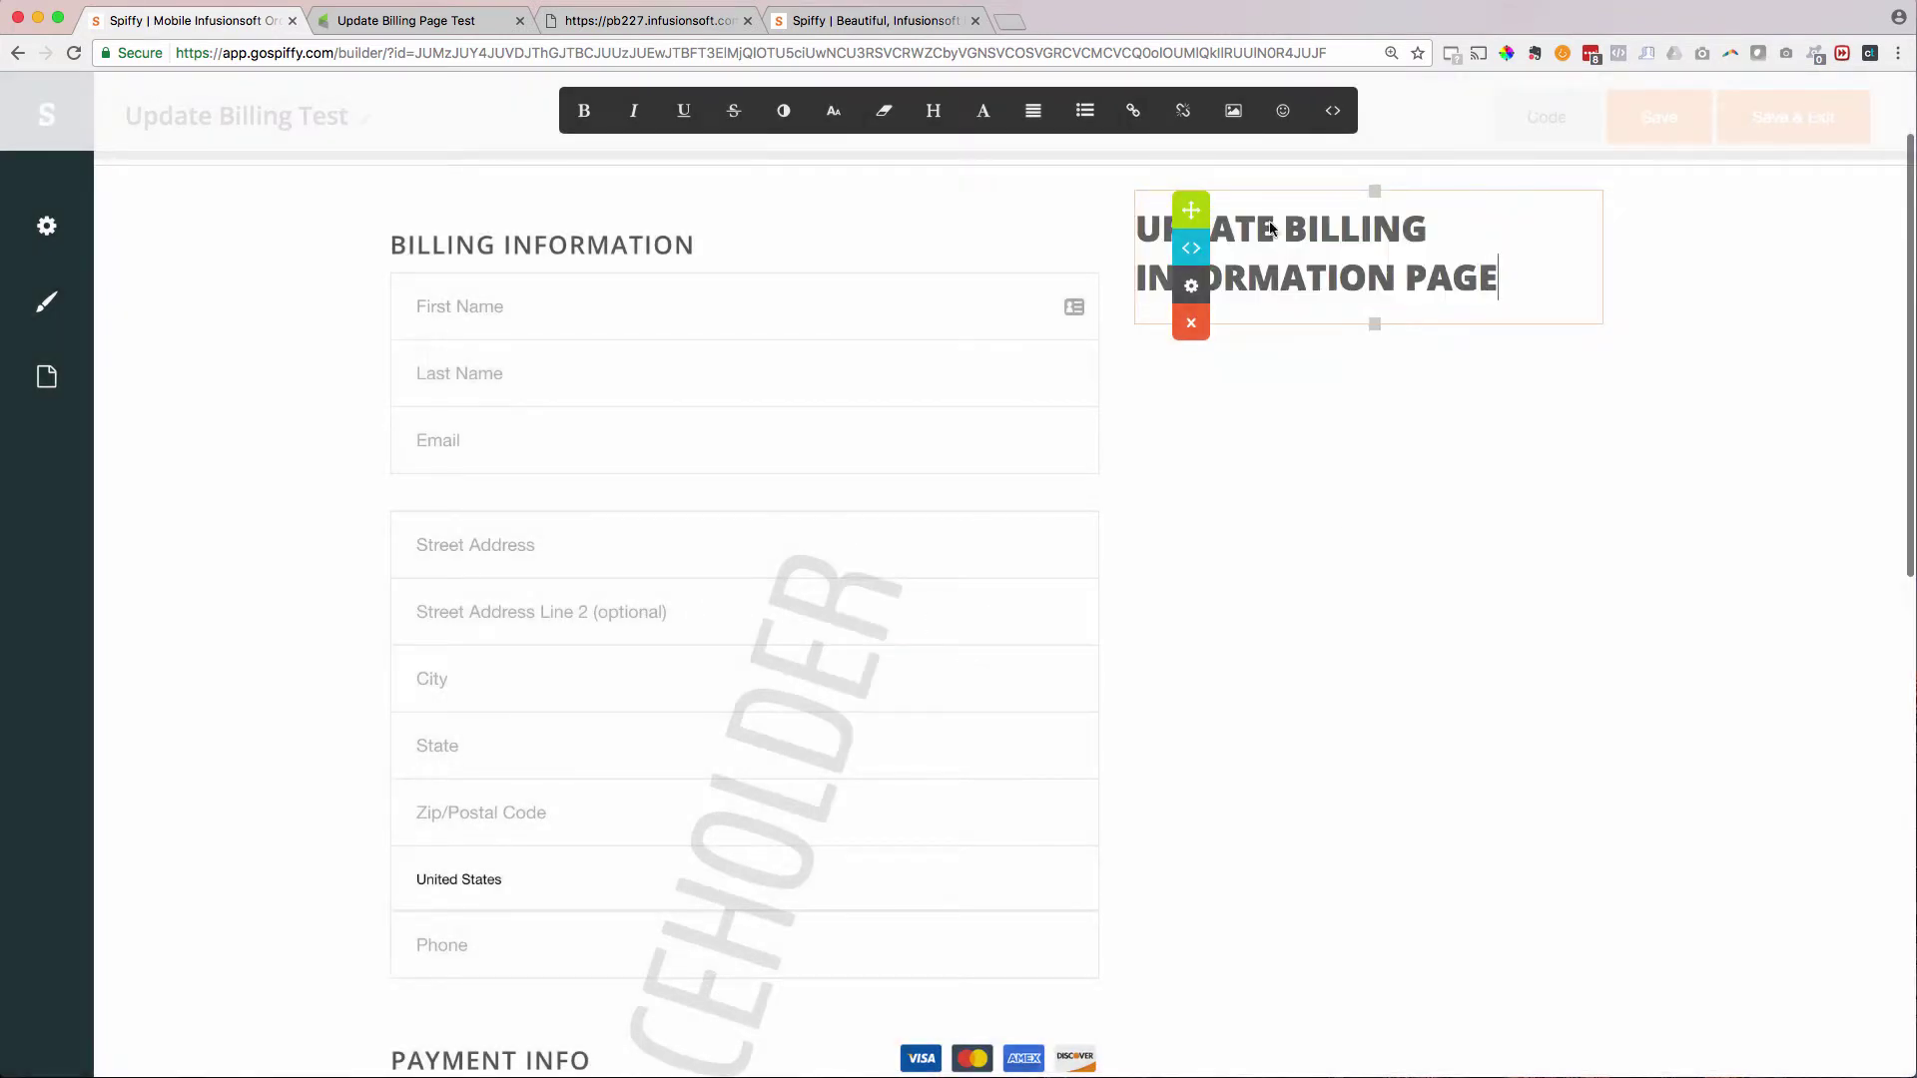
pyautogui.write('YOUR')
pyautogui.doubleClick(1442, 278)
pyautogui.press('BackSpace')
pyautogui.click(47, 377)
# - Add an intro paragraph under the heading inviting questions to the support e-mail address
pyautogui.click(1395, 230)
pyautogui.hotkey('shift', 'Return')
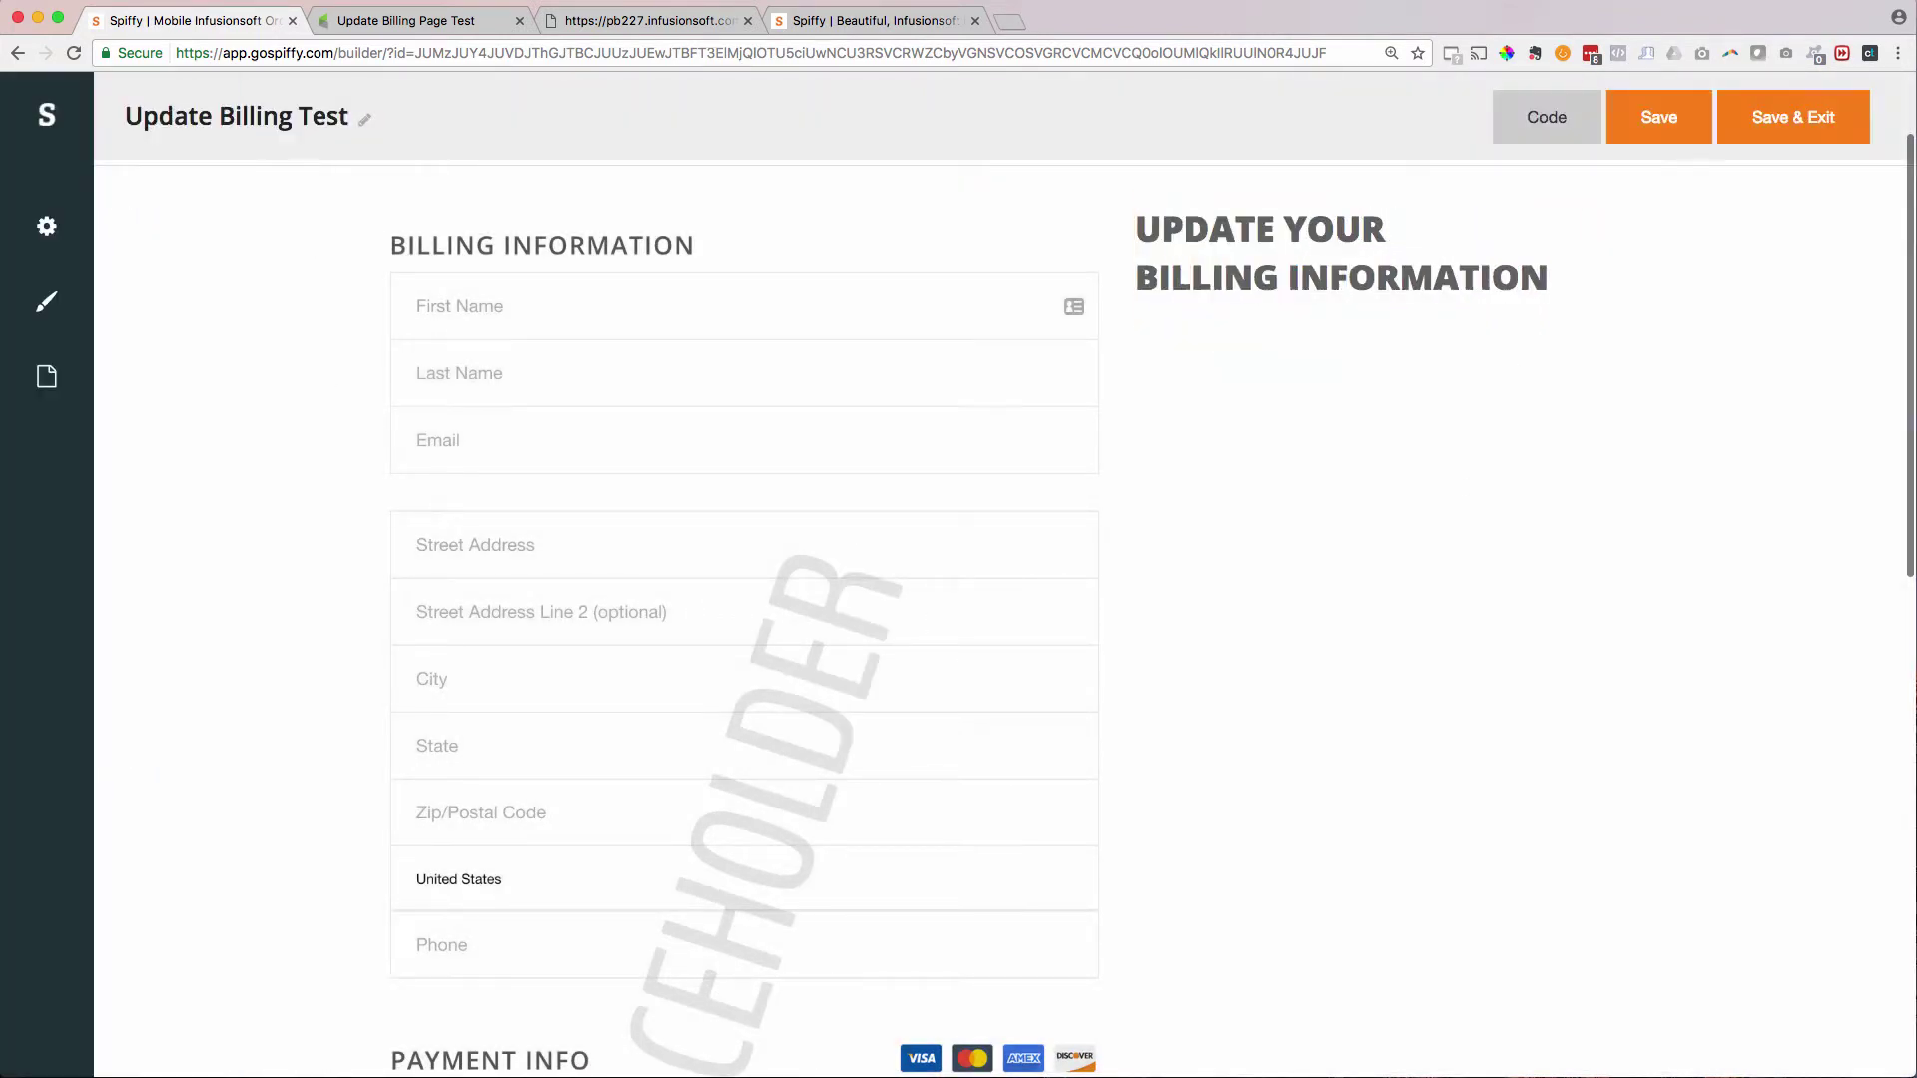
pyautogui.click(47, 378)
pyautogui.moveTo(76, 318); pyautogui.dragTo(1230, 340)
pyautogui.click(344, 410)
pyautogui.scroll(2, 271, 411)
pyautogui.moveTo(1521, 710); pyautogui.dragTo(1136, 489)
pyautogui.write('Complete this form to update your billing information. If you have any quesitons,')
pyautogui.press('BackSpace')
pyautogui.press('BackSpace')
pyautogui.press('BackSpace')
pyautogui.press('BackSpace')
pyautogui.press('BackSpace')
pyautogui.press('BackSpace')
pyautogui.write('tions, ')
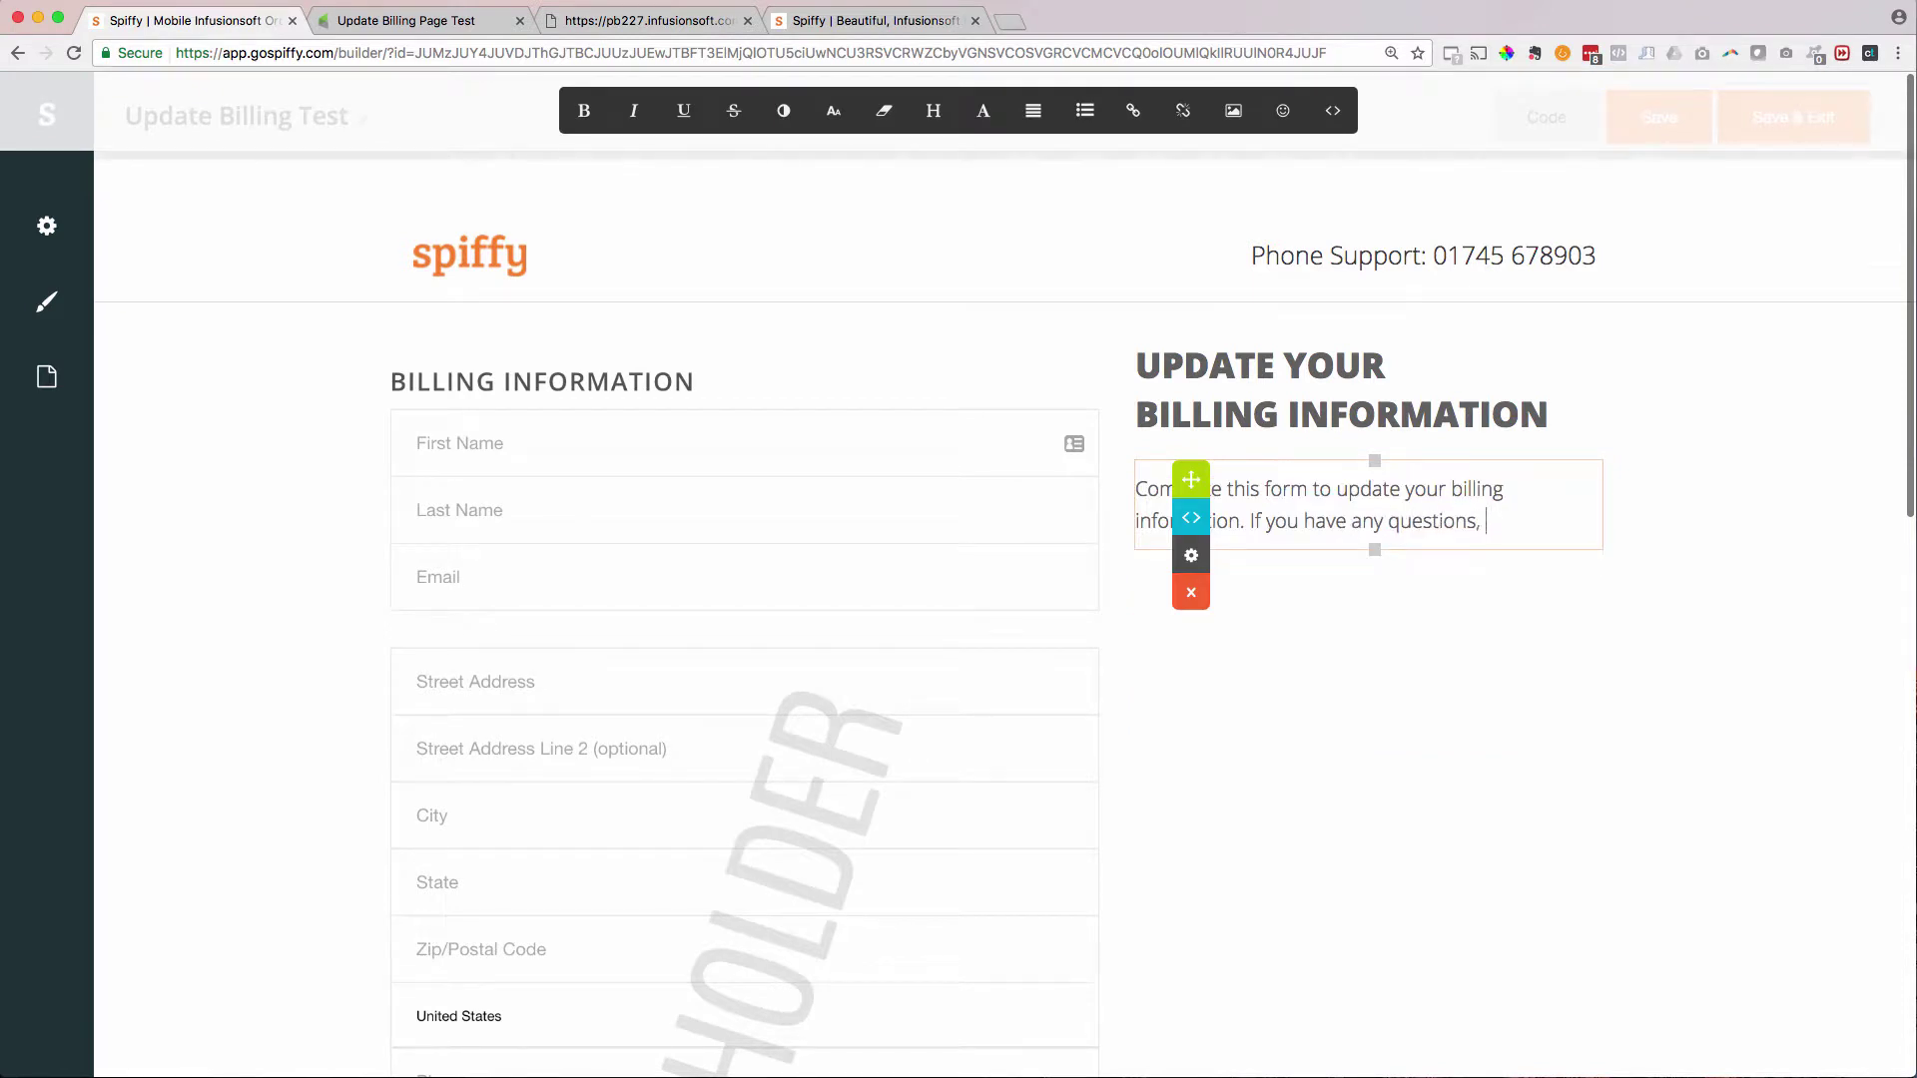
pyautogui.click(1291, 689)
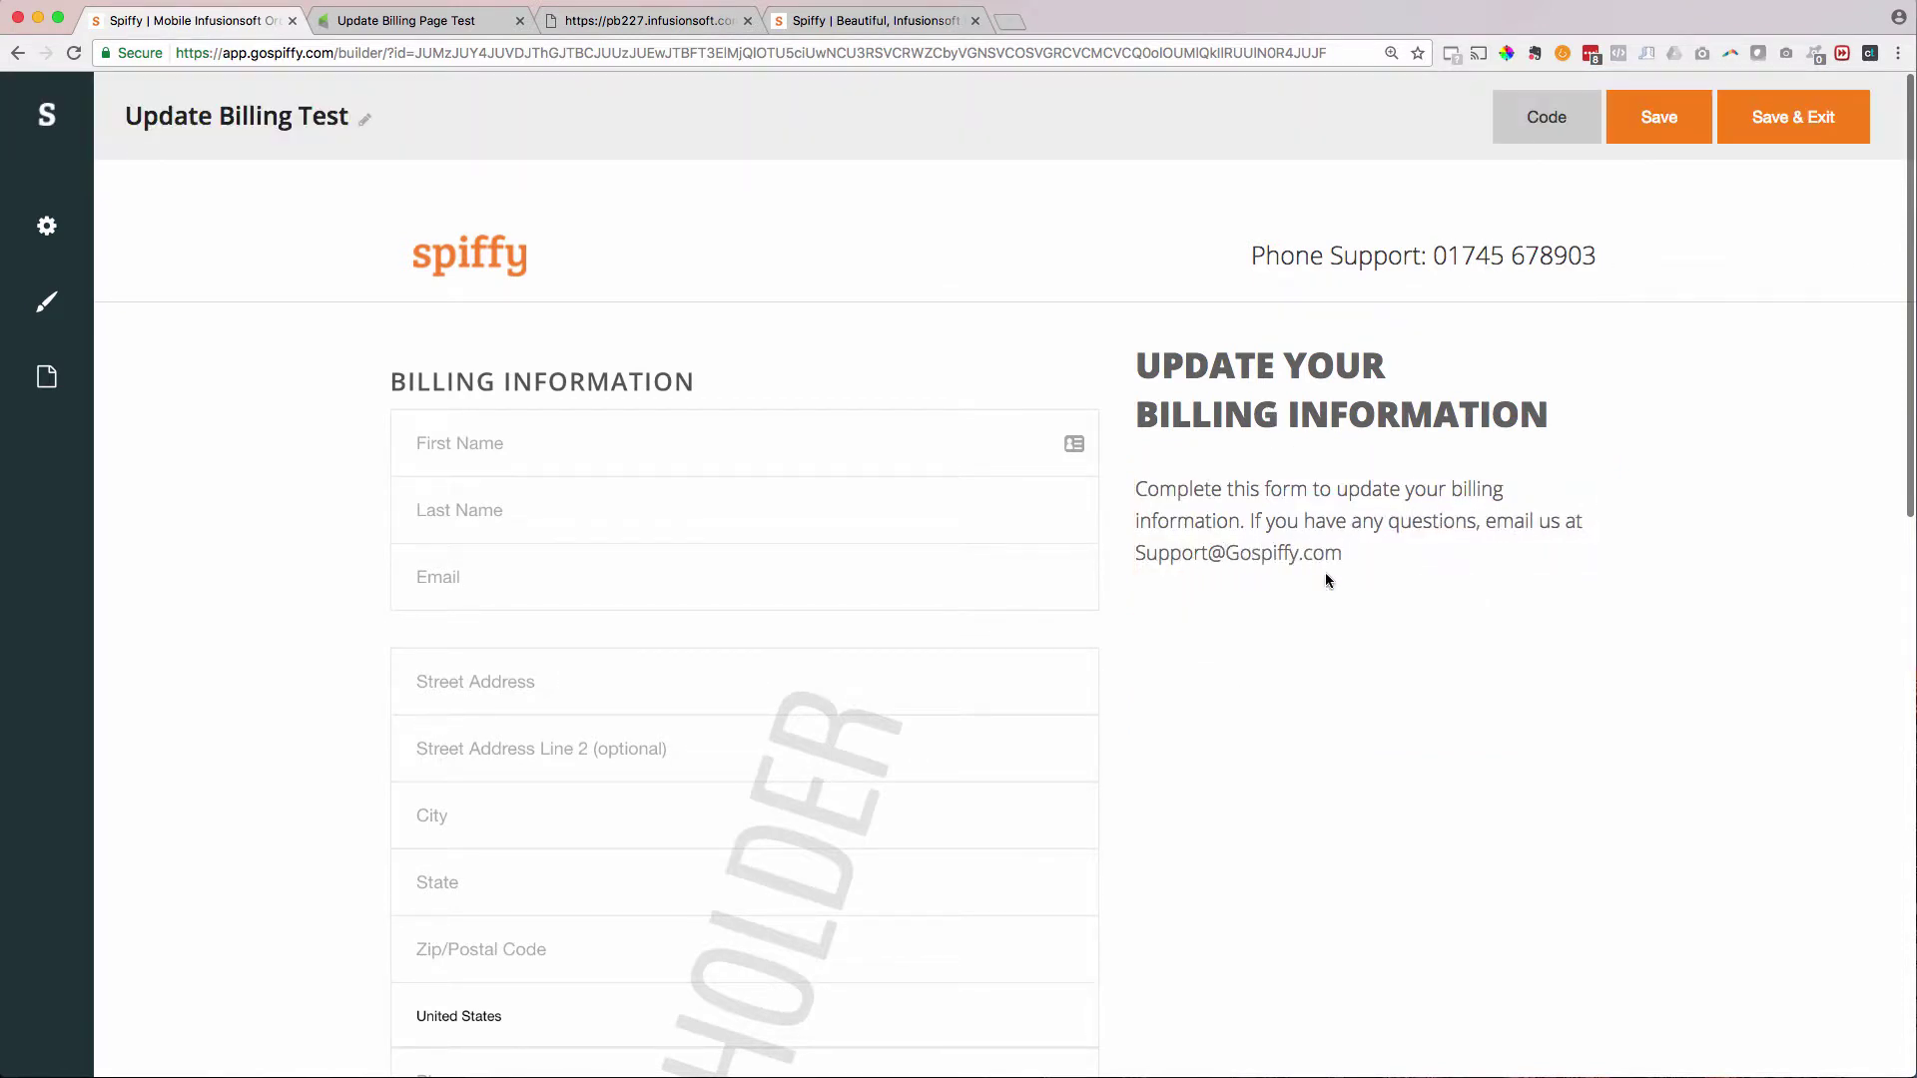
# - Move the heading and intro paragraph into full-width rows above the form
pyautogui.click(1191, 365)
pyautogui.moveTo(1190, 349); pyautogui.dragTo(959, 370)
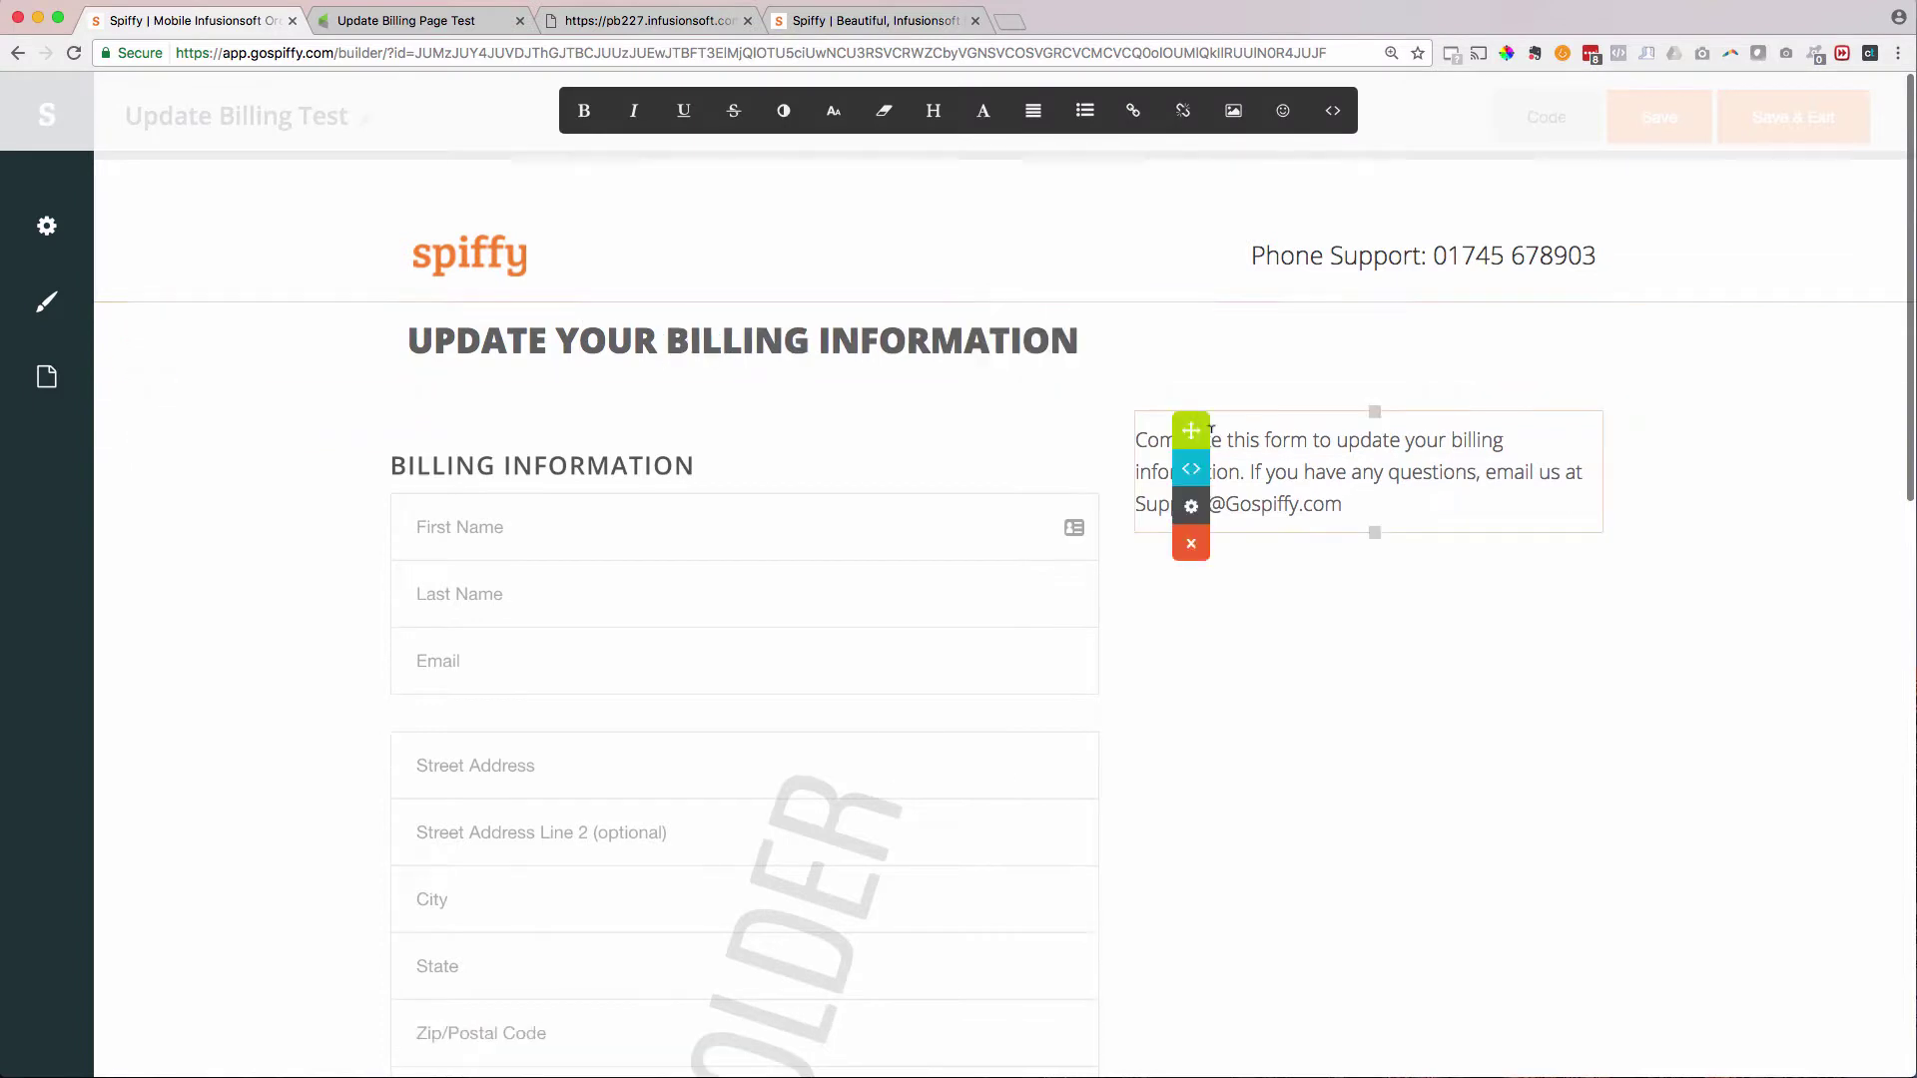
pyautogui.moveTo(1191, 430); pyautogui.dragTo(999, 417)
pyautogui.click(1490, 410)
pyautogui.moveTo(1490, 409); pyautogui.dragTo(407, 420)
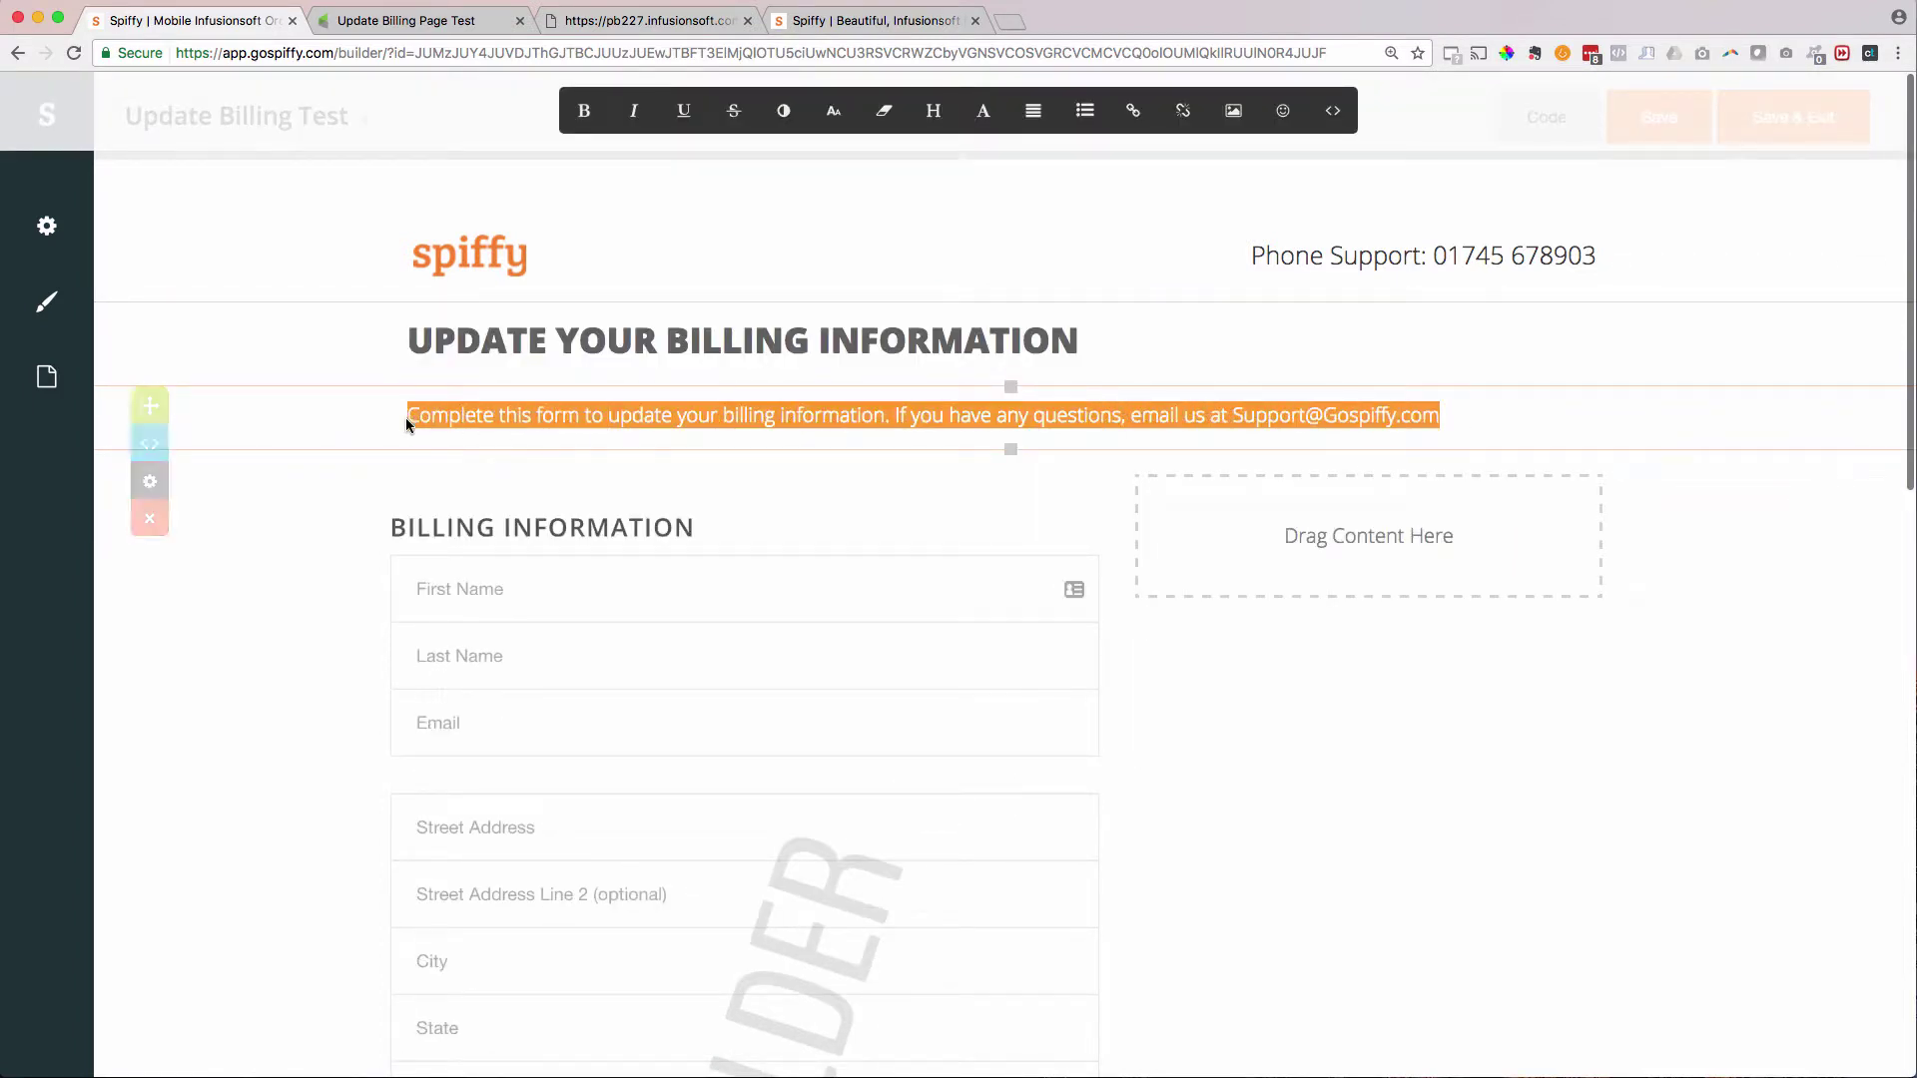
# - Centre the intro paragraph and the 'Update Your Billing Information' heading
pyautogui.click(1033, 111)
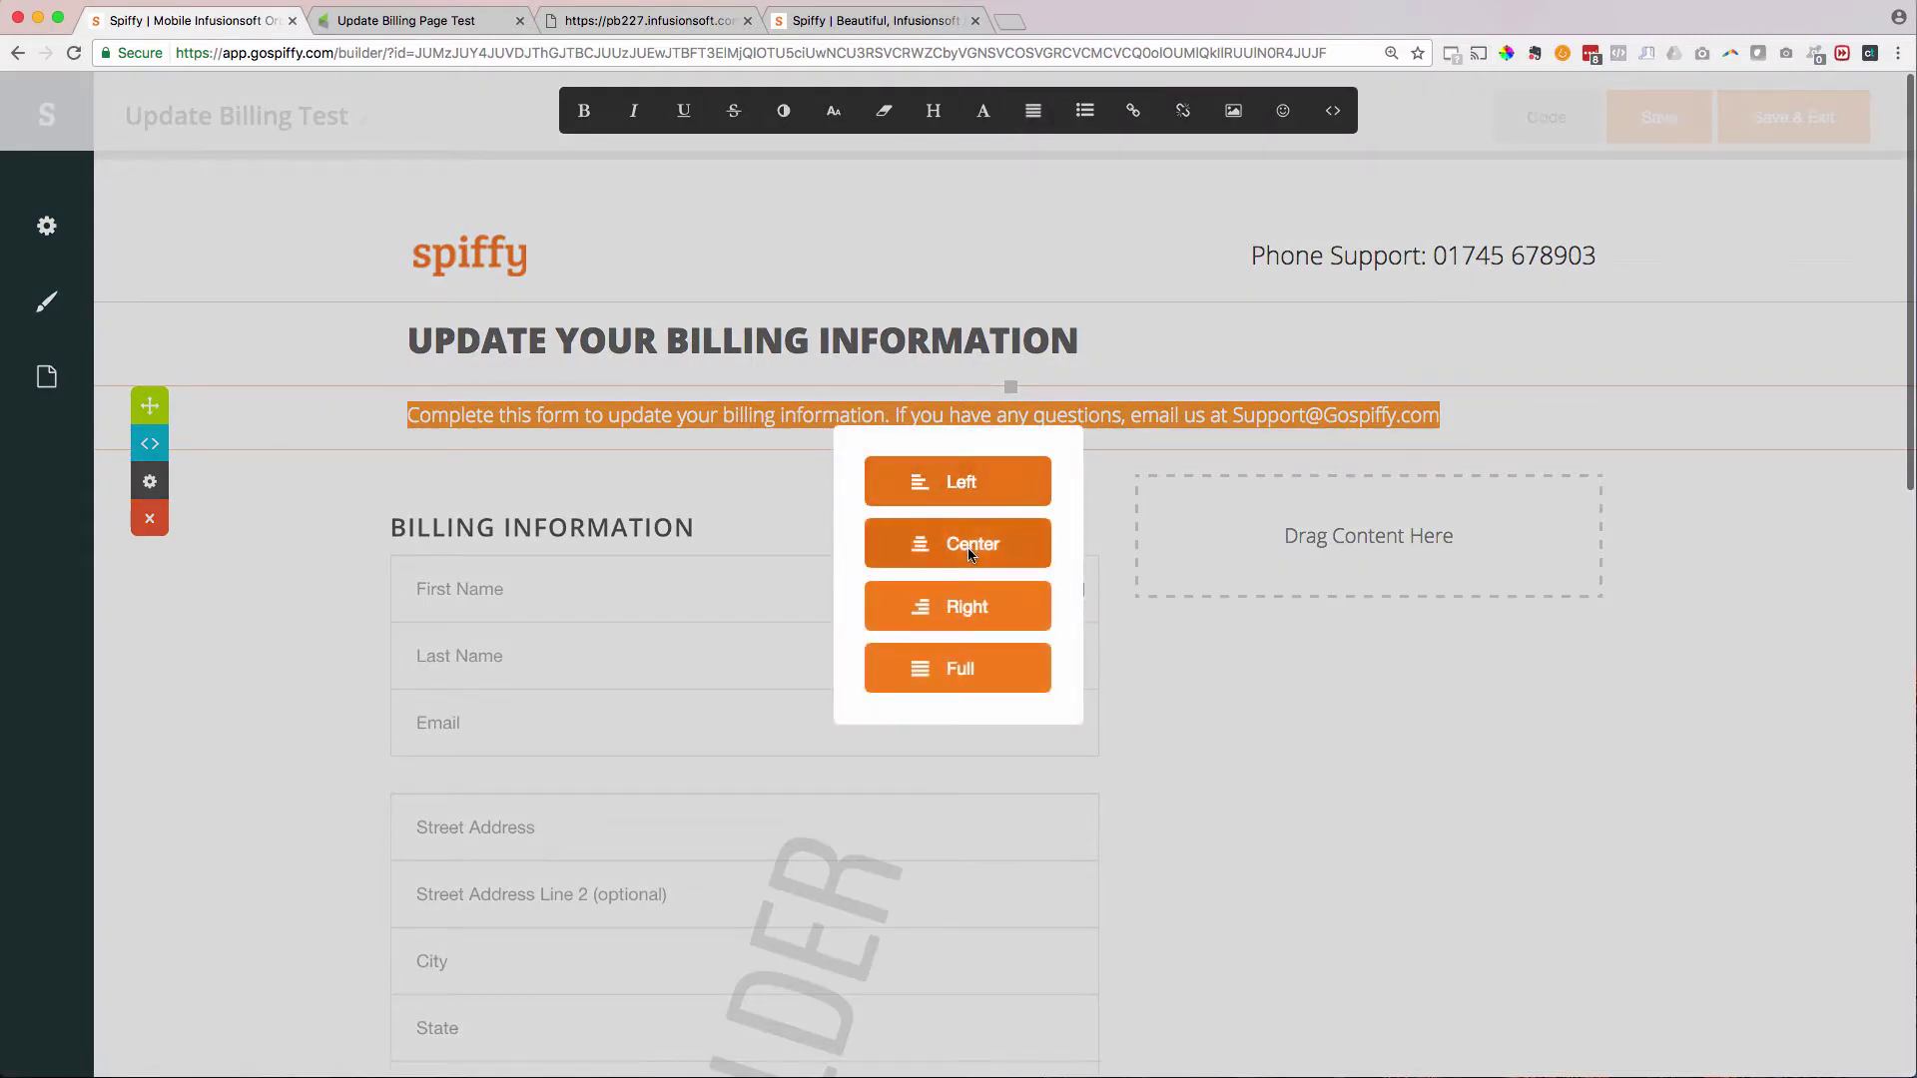
pyautogui.click(960, 424)
pyautogui.doubleClick(1024, 340)
pyautogui.tripleClick(1025, 340)
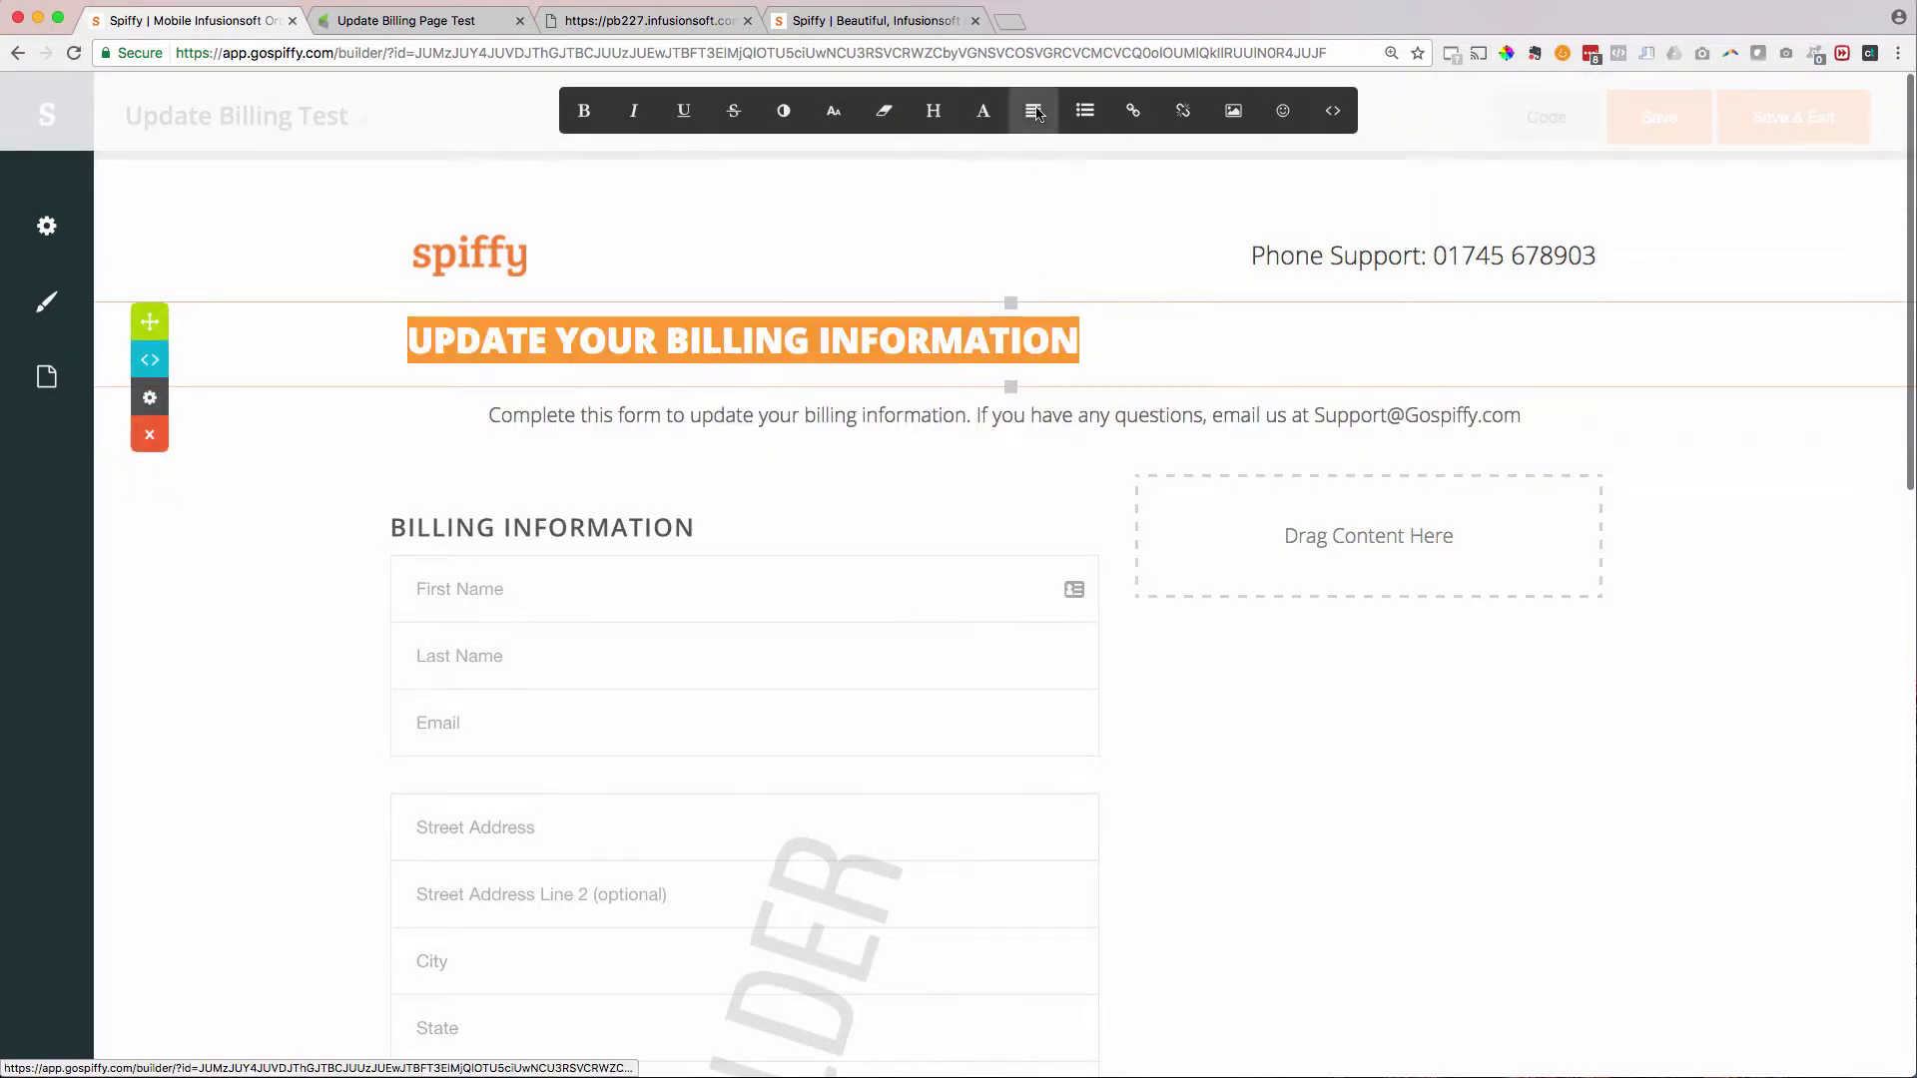
pyautogui.click(1034, 111)
pyautogui.click(969, 535)
pyautogui.click(1208, 588)
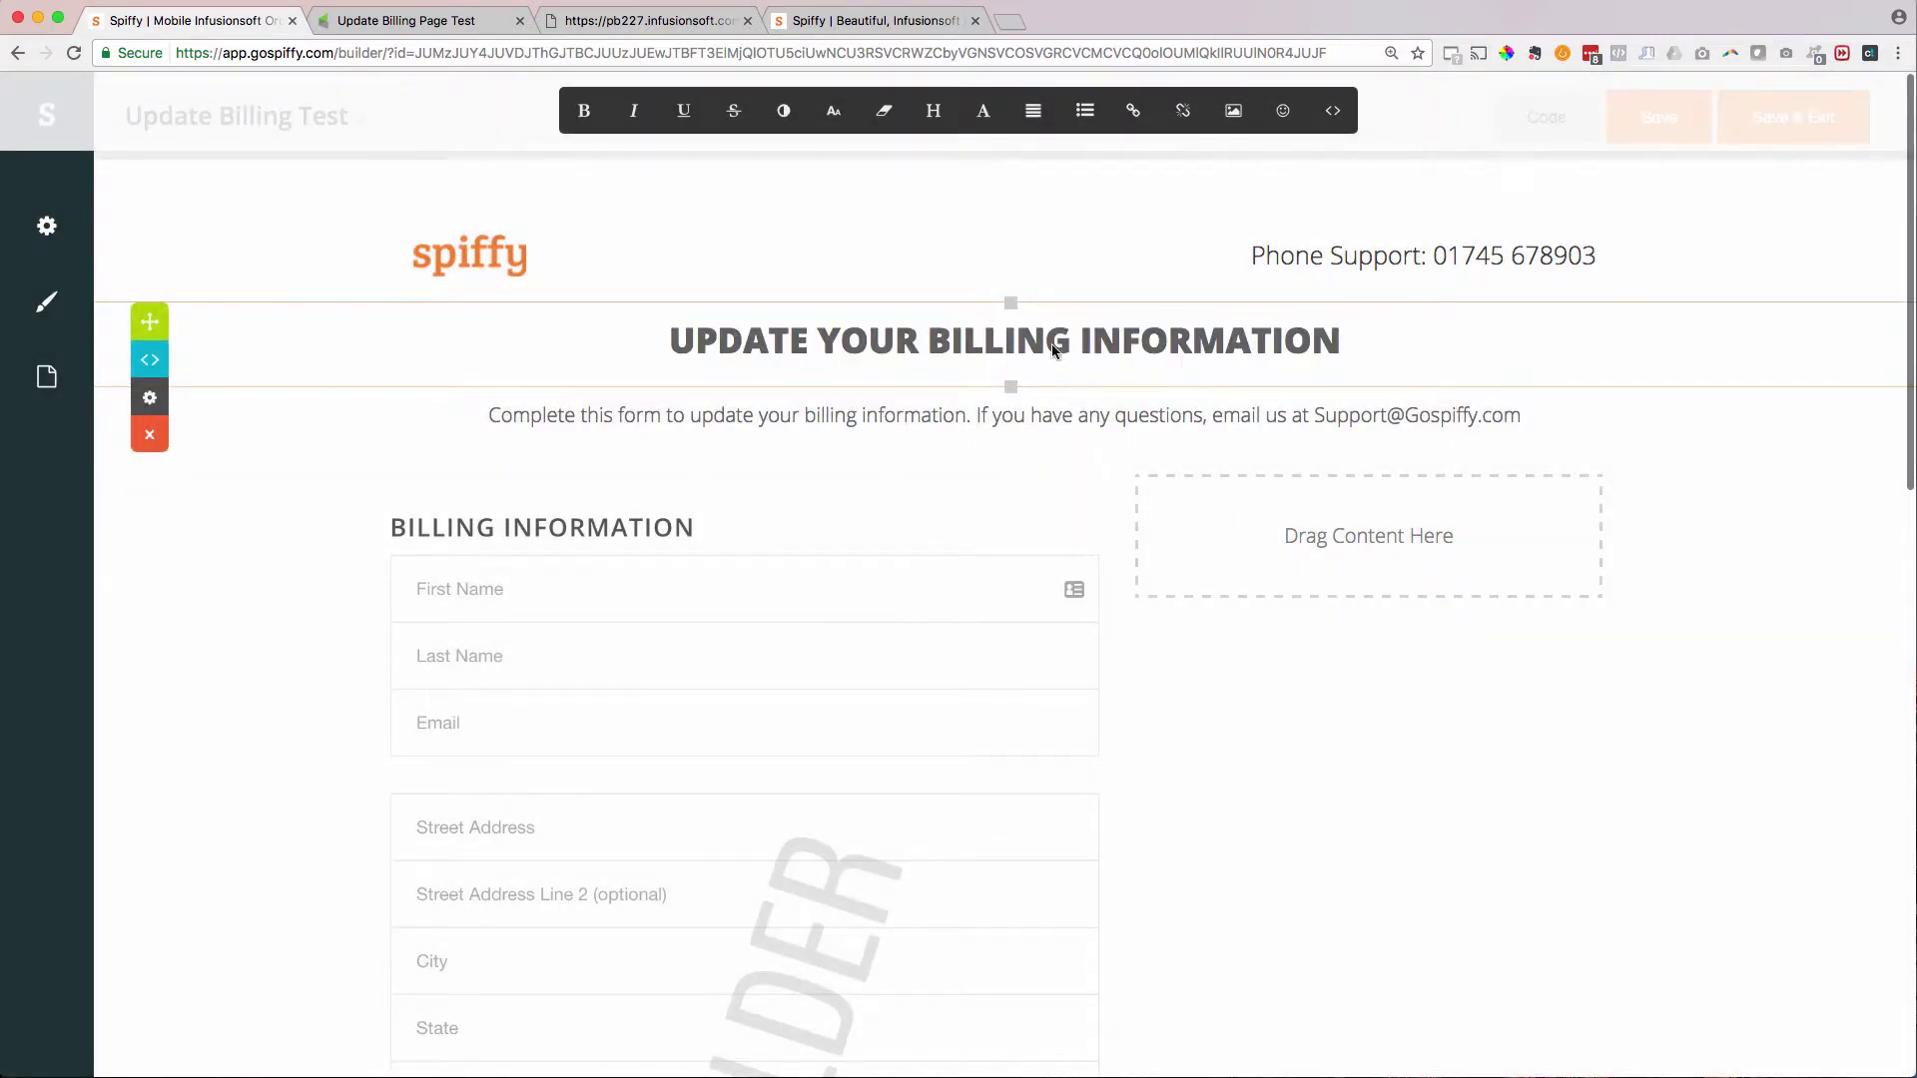
# - Set the heading row's Design top spacing to 25
pyautogui.click(171, 403)
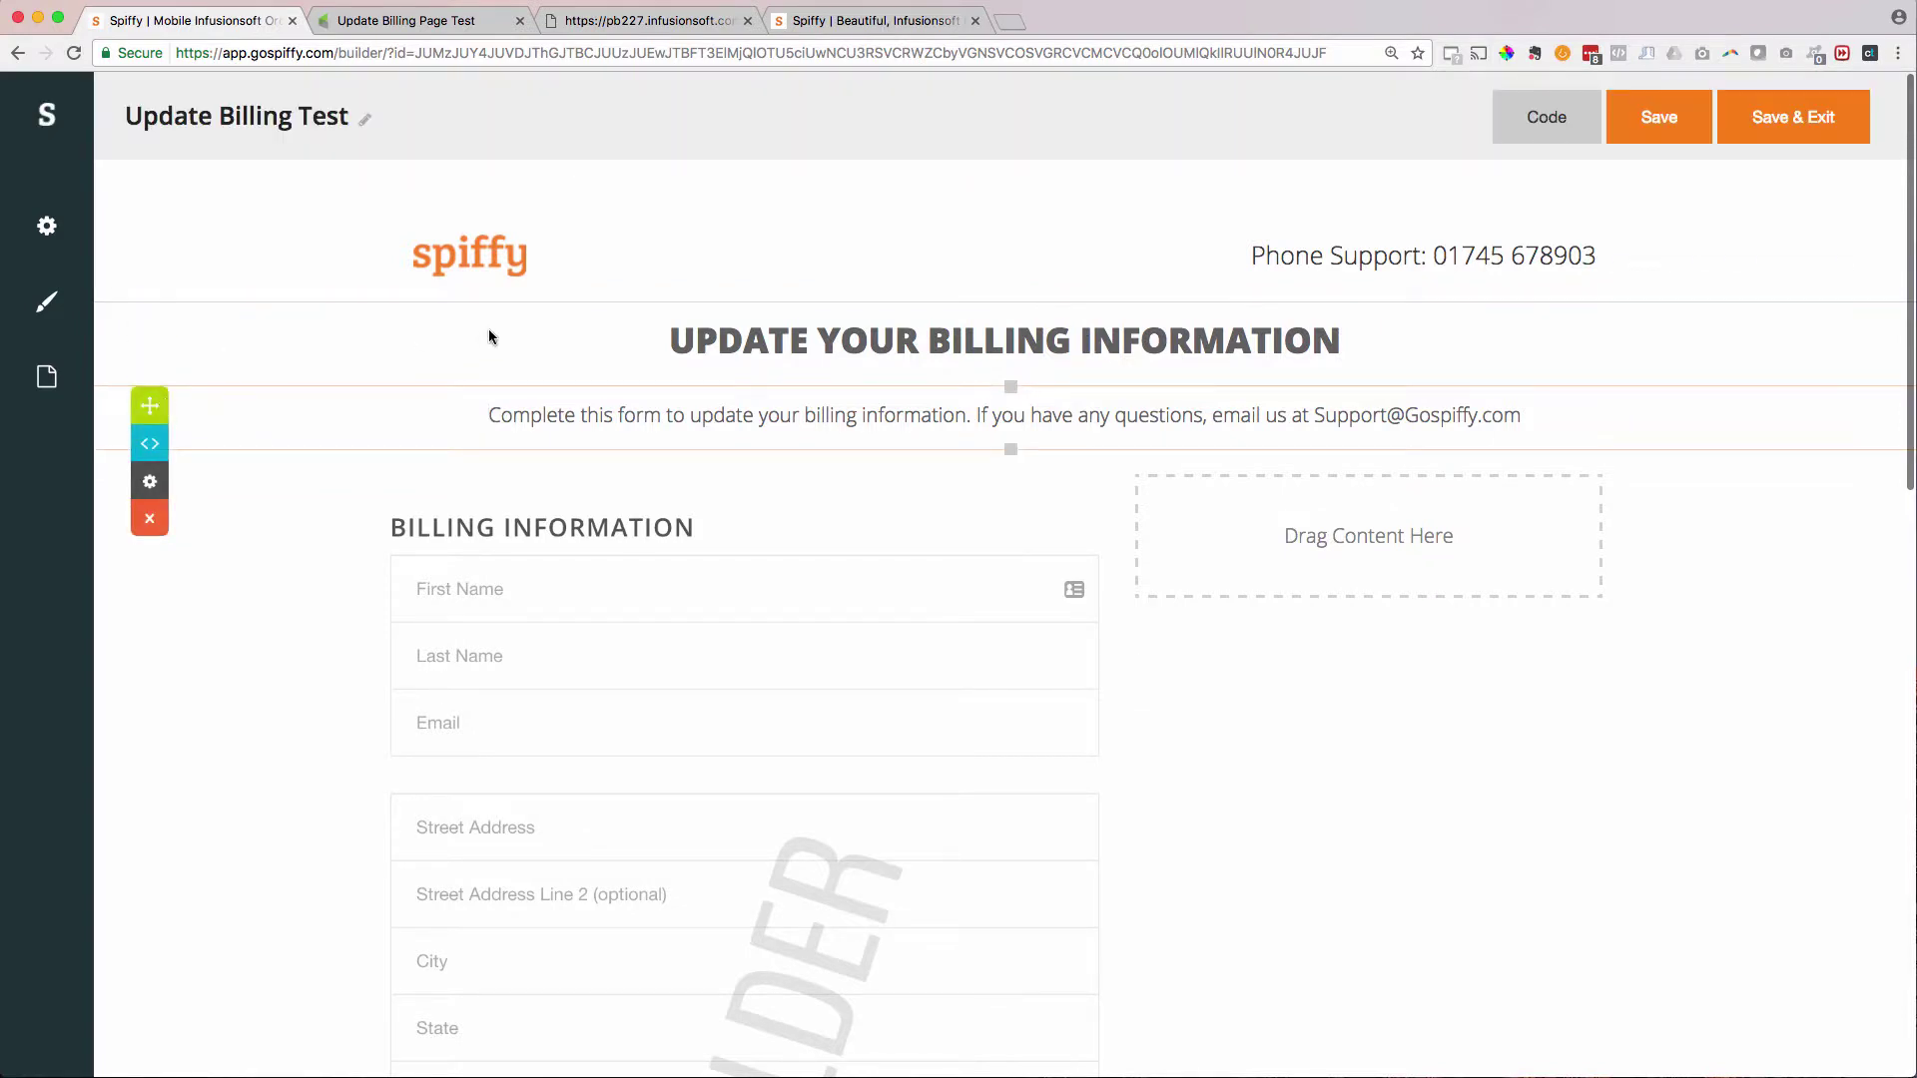
pyautogui.click(488, 334)
pyautogui.click(152, 400)
pyautogui.click(73, 311)
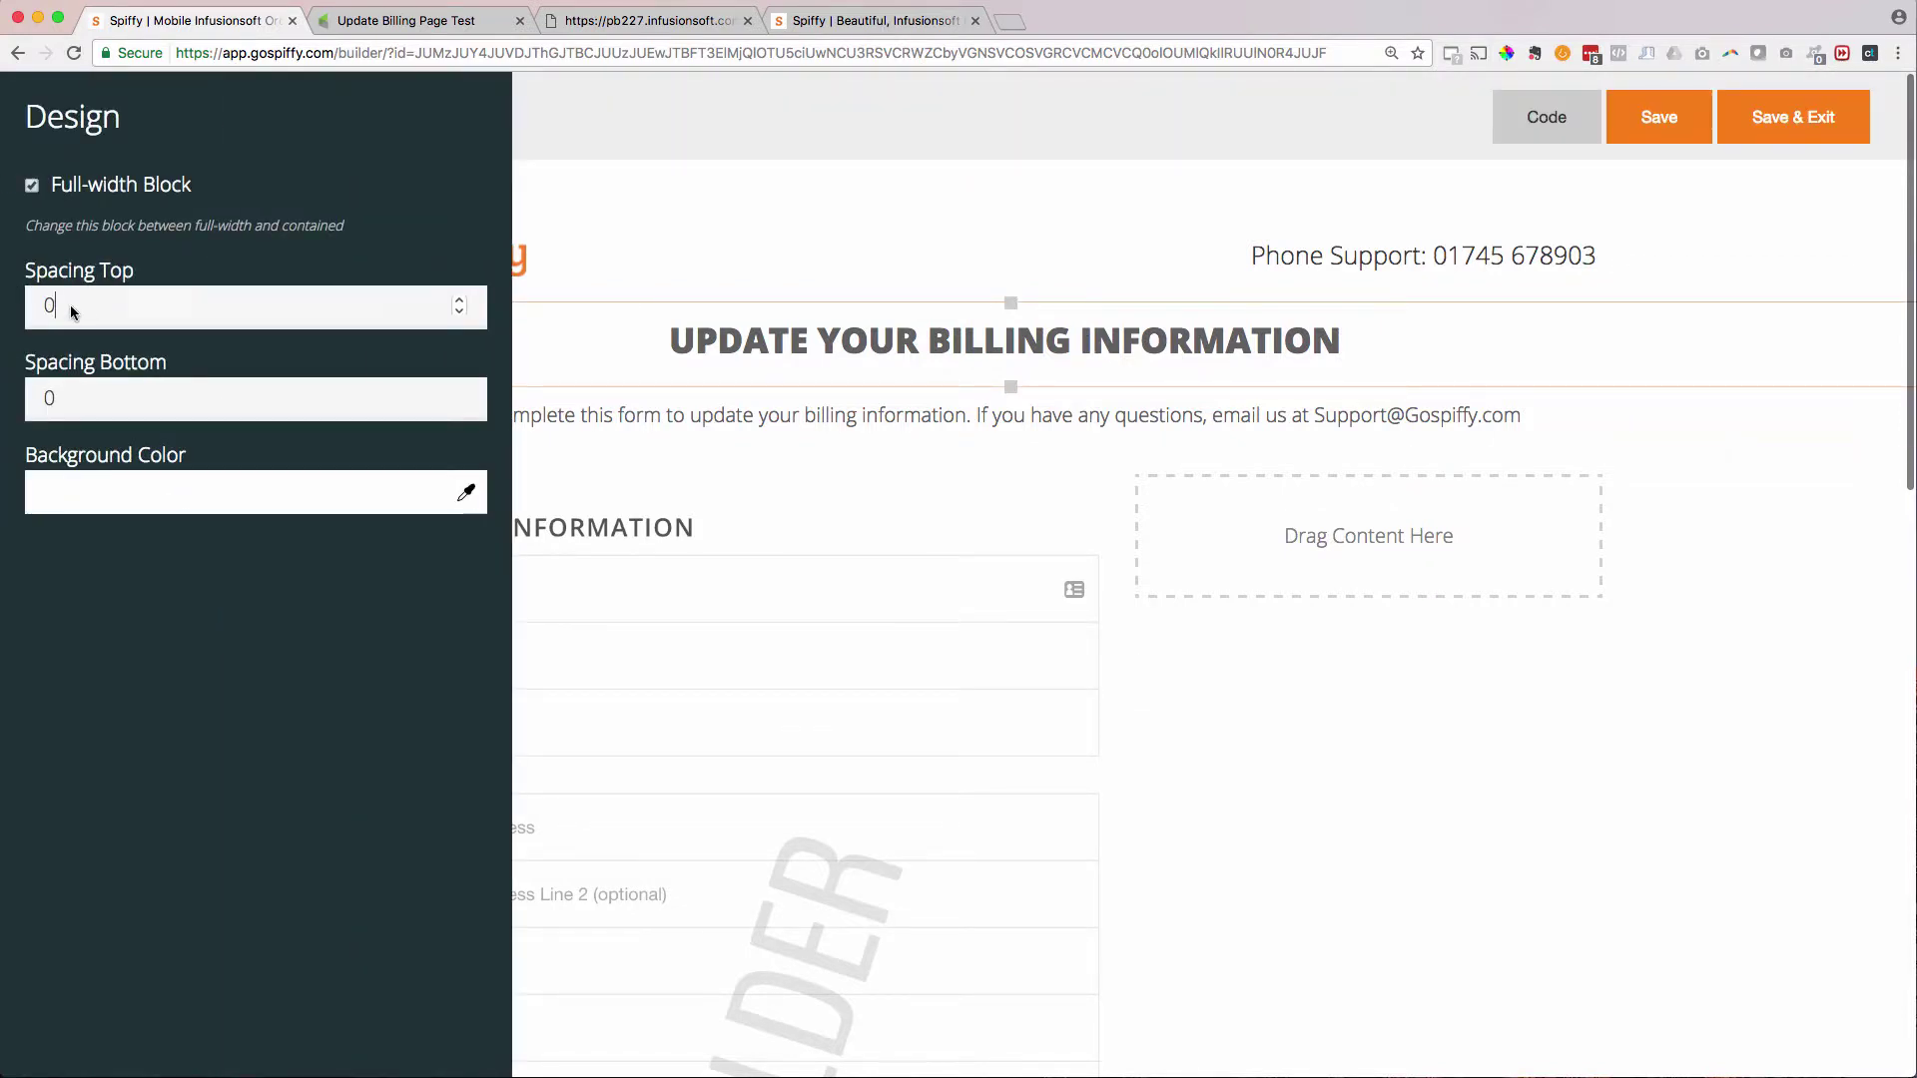
pyautogui.doubleClick(73, 311)
pyautogui.write('25')
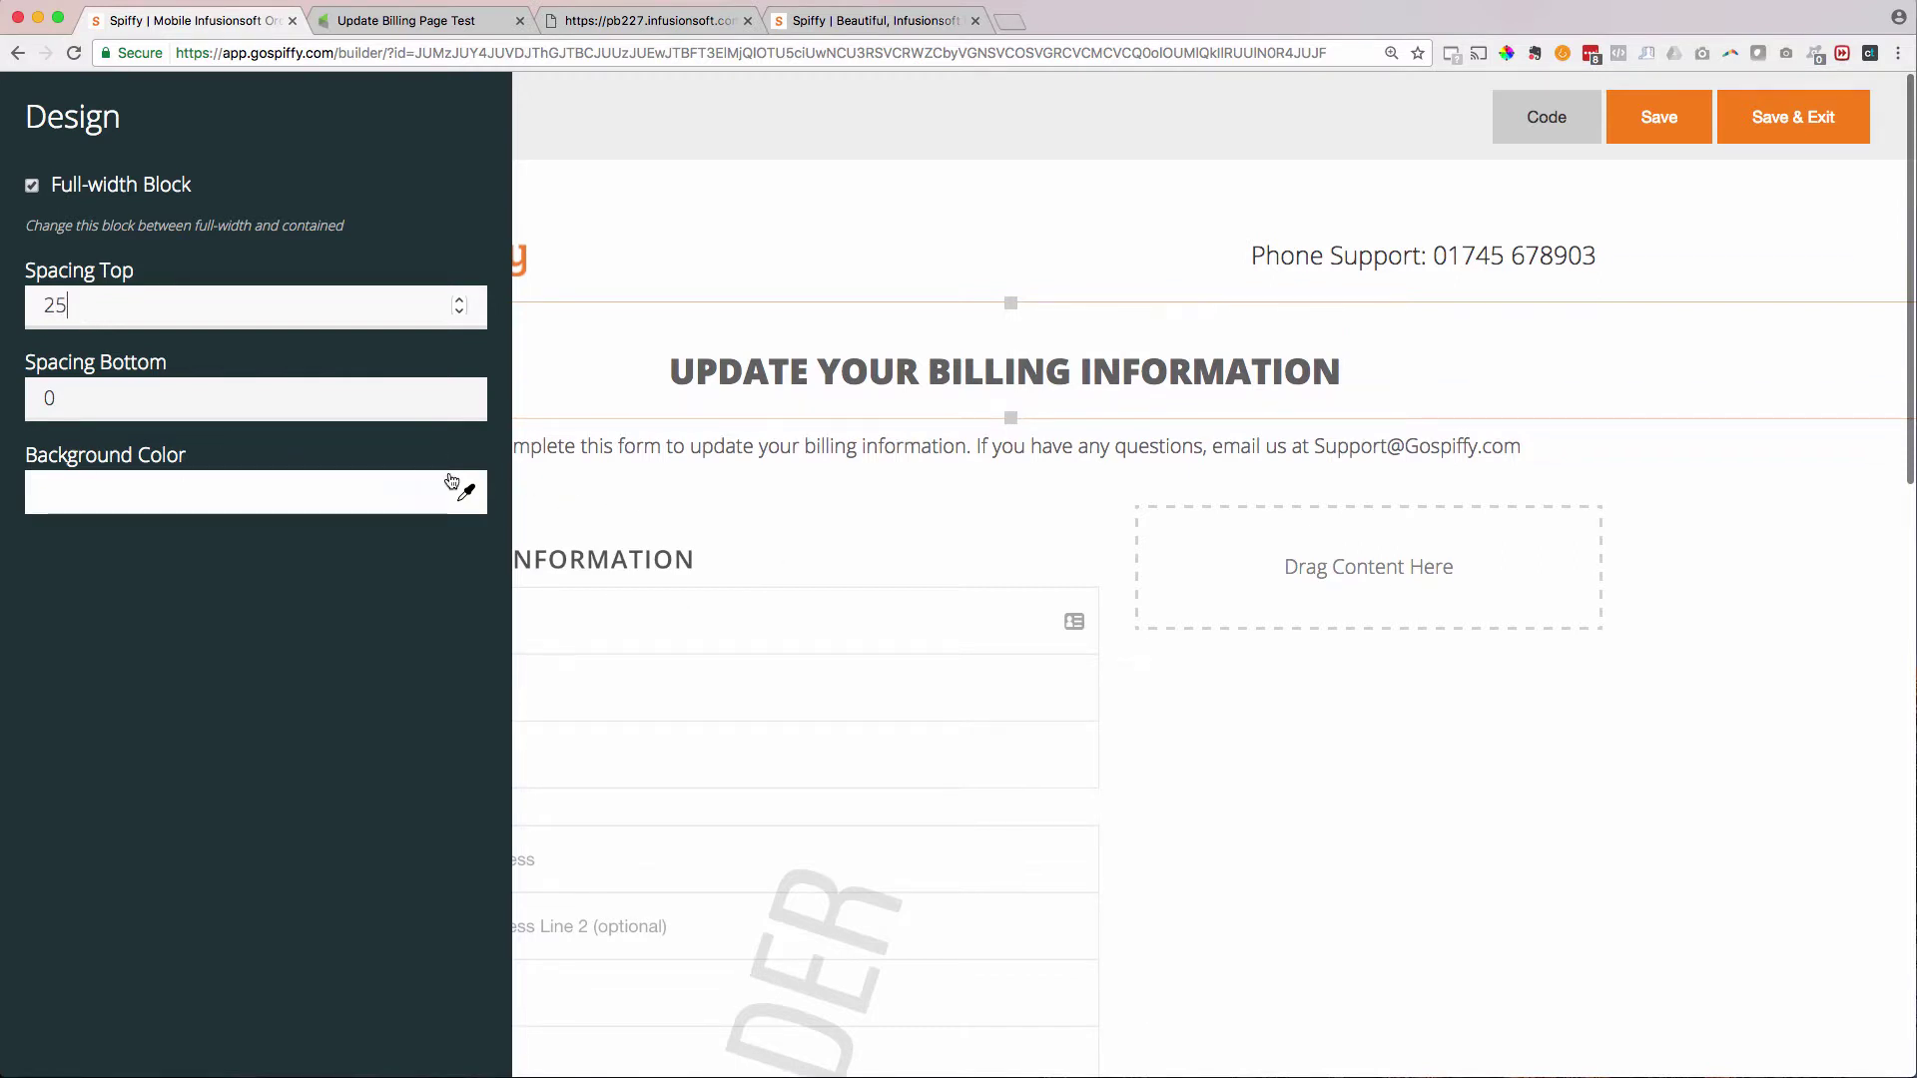
pyautogui.click(651, 459)
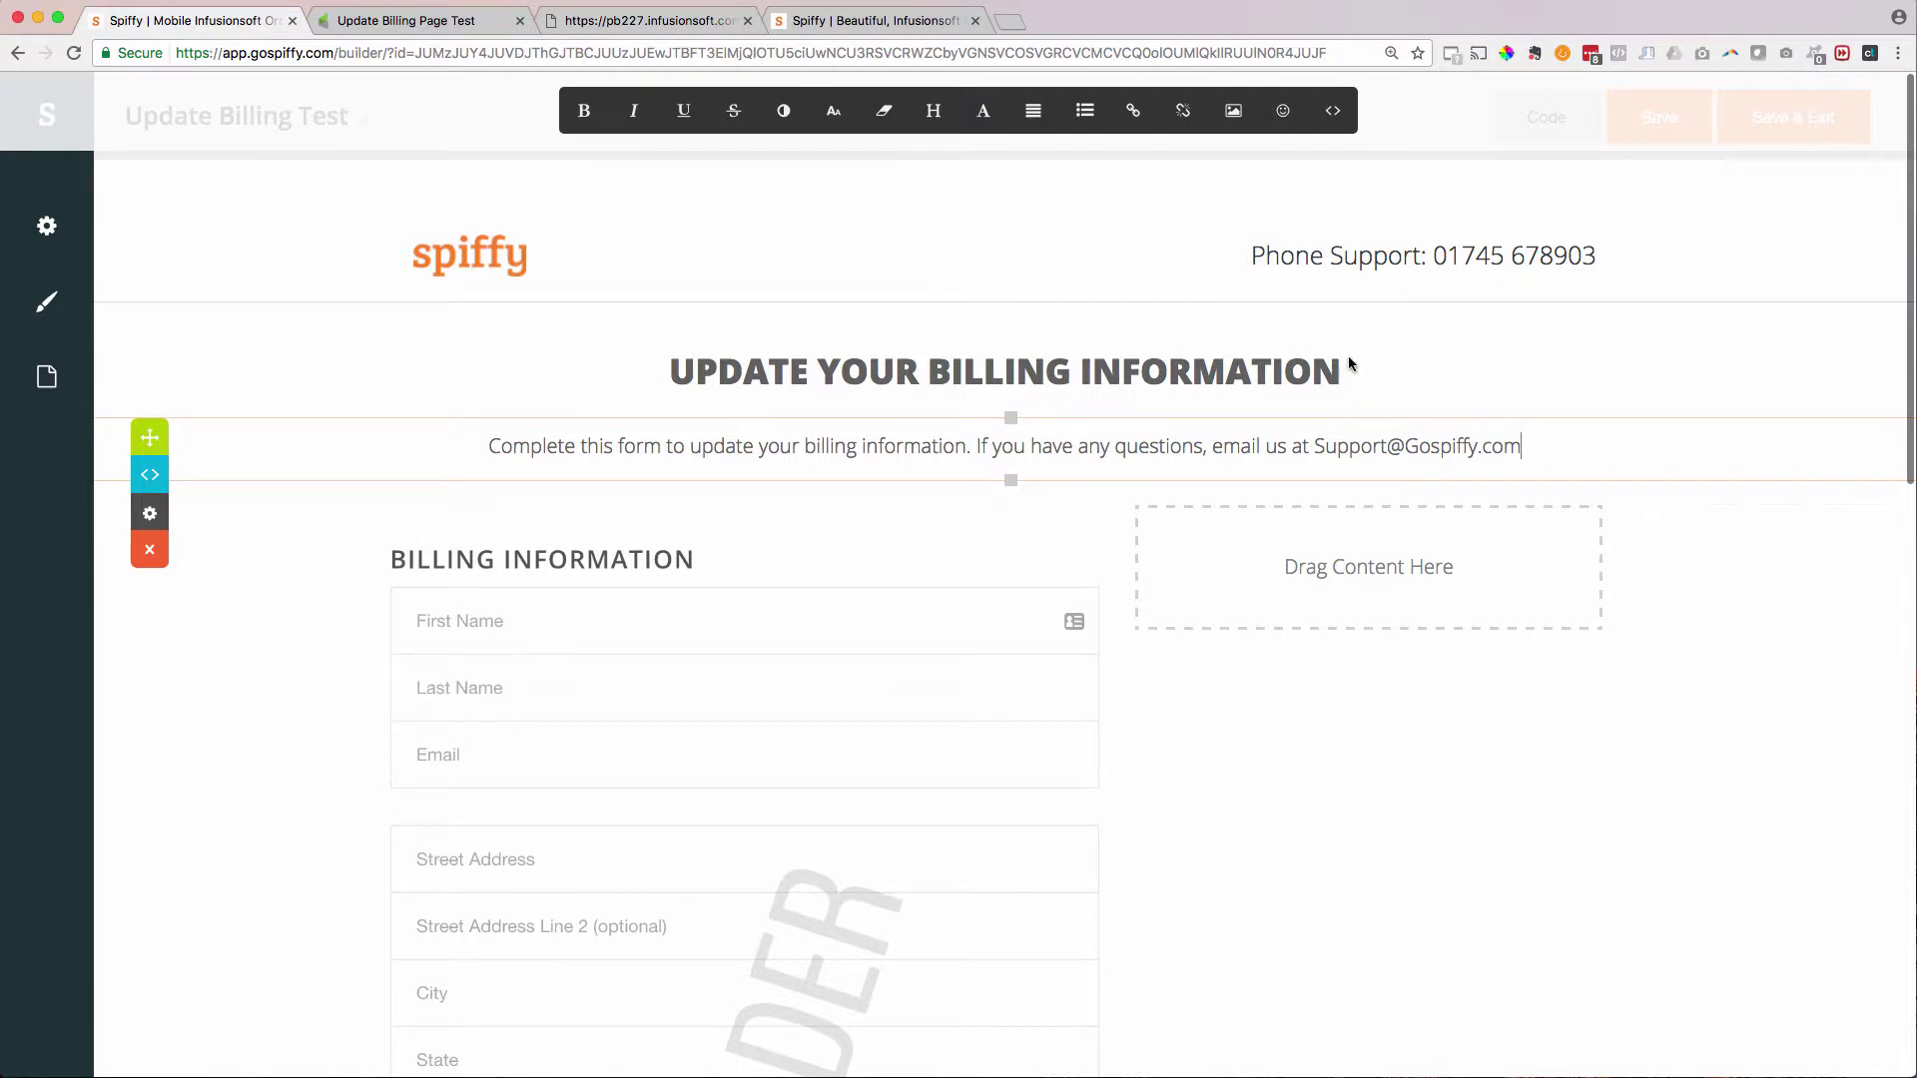
# - Replace the header's support phone number with the new number, removing the old digits
pyautogui.doubleClick(1444, 261)
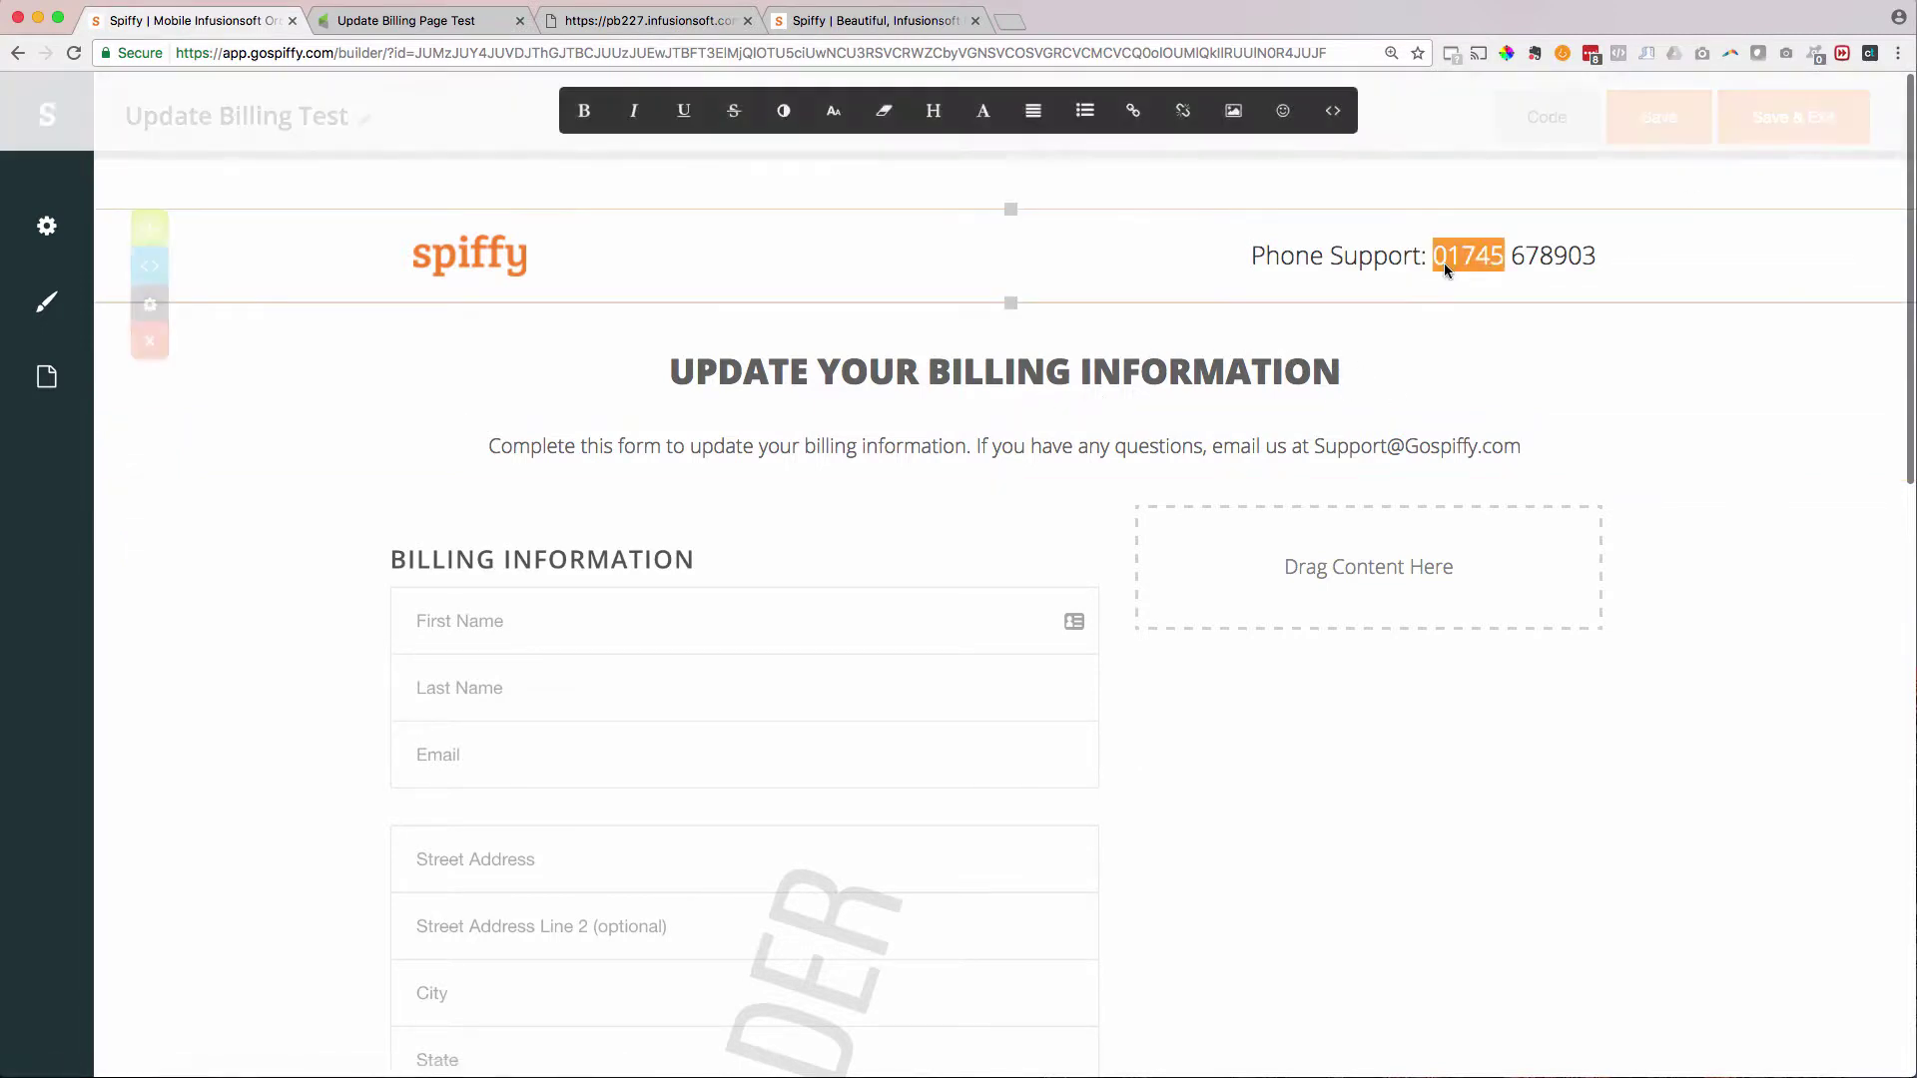
pyautogui.write('777-777')
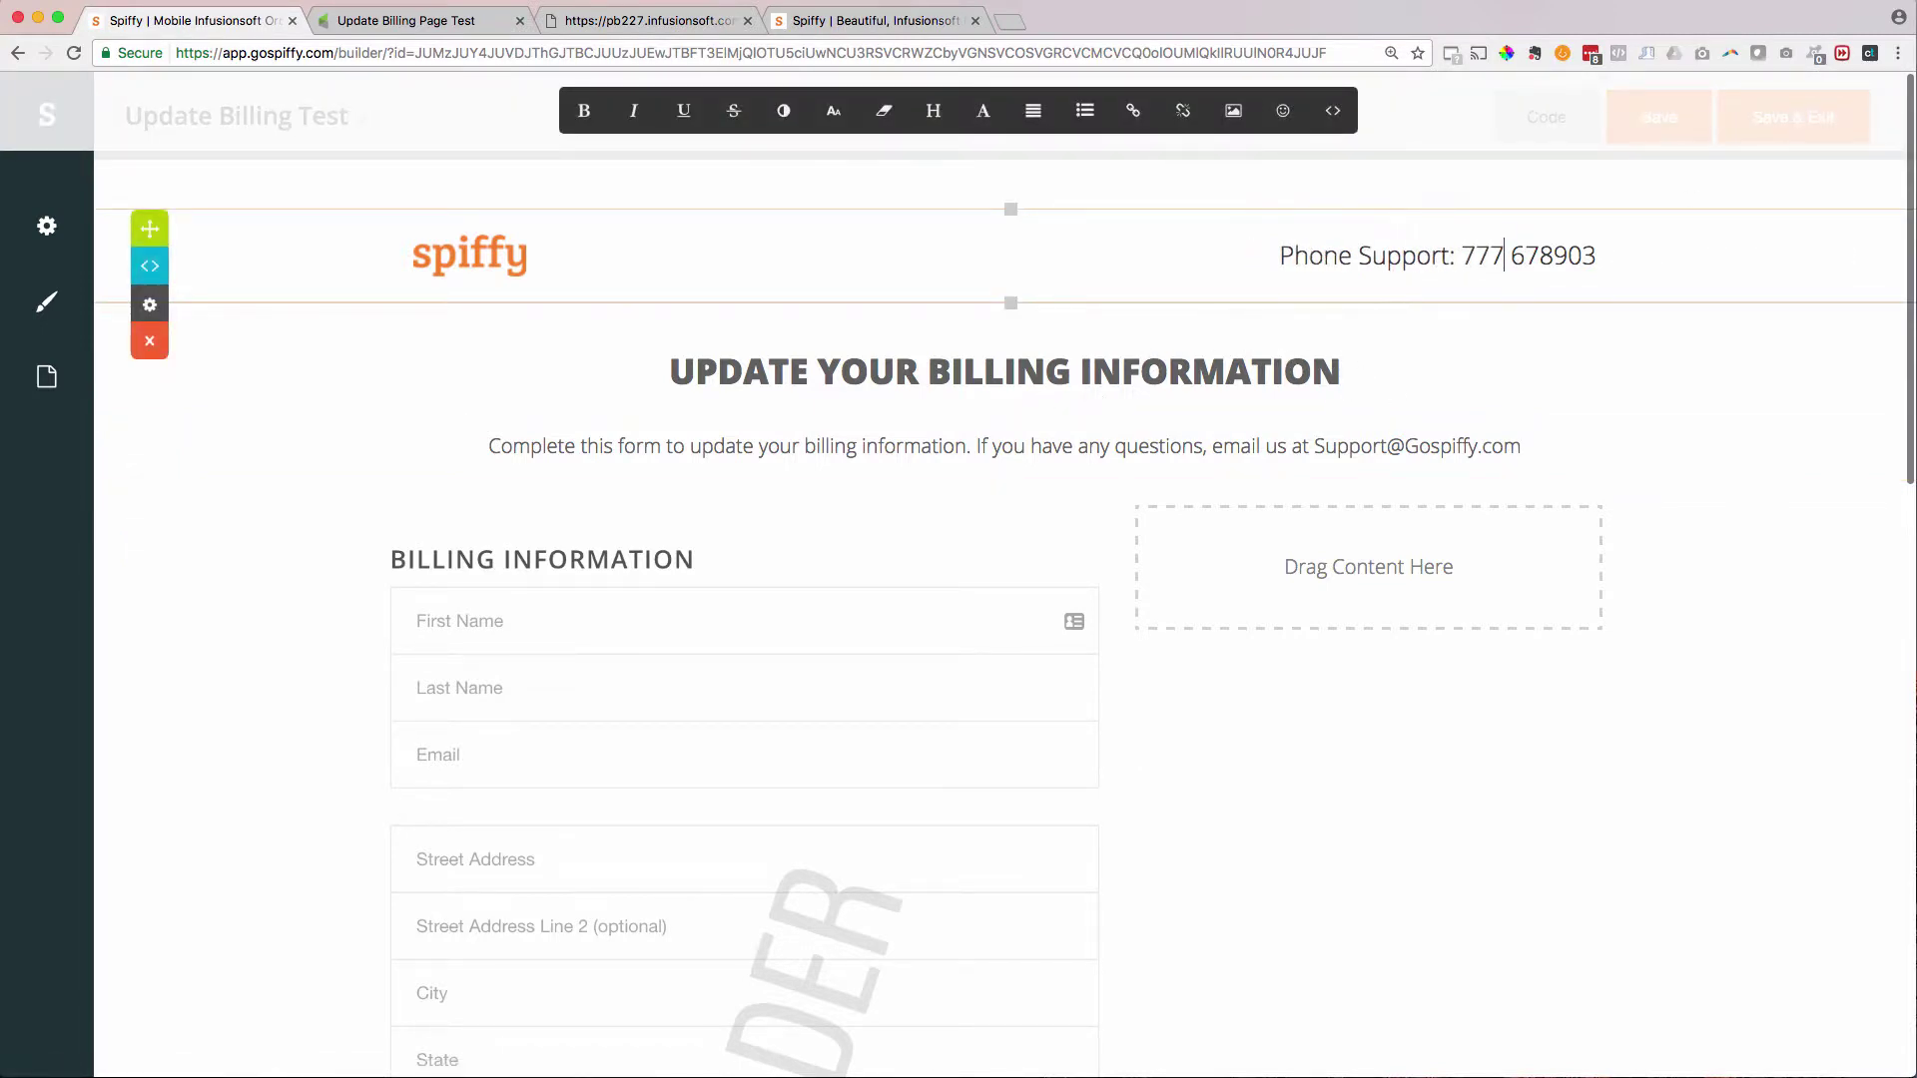
pyautogui.write('-7777')
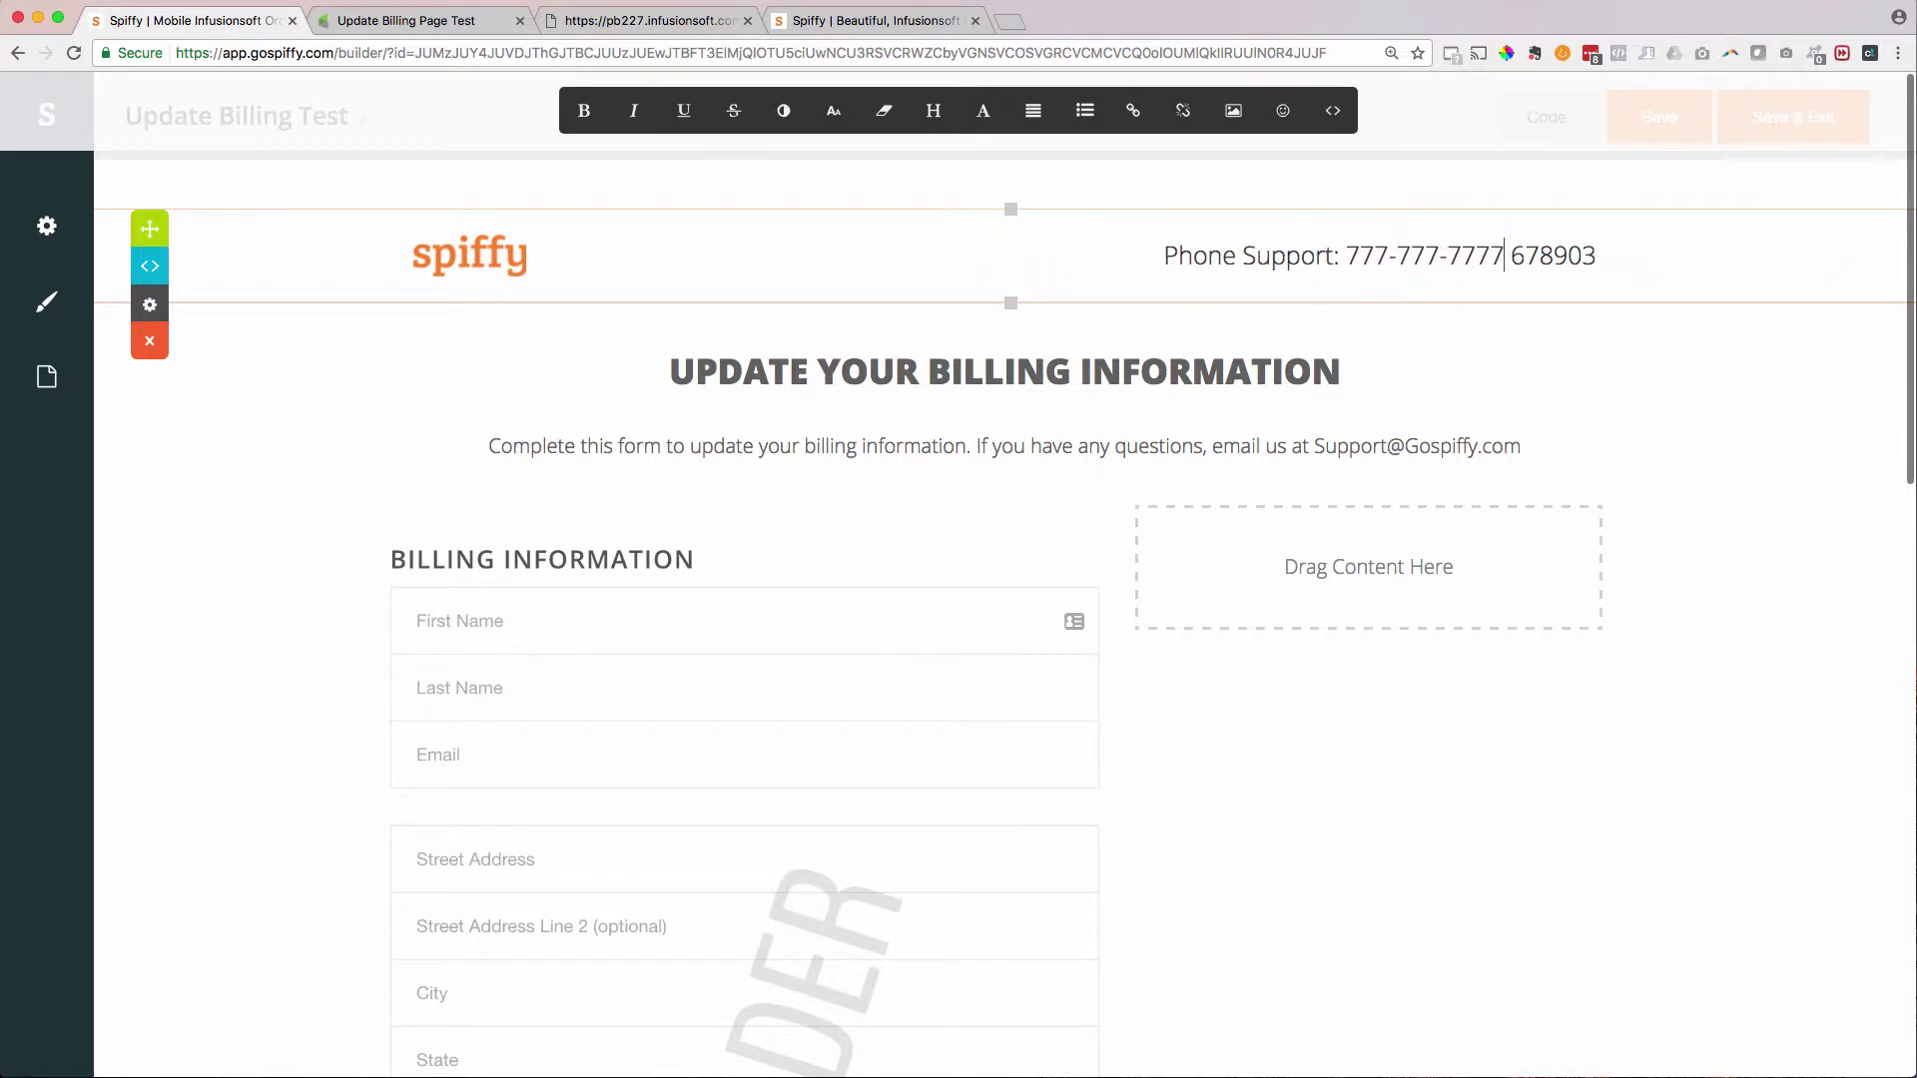
pyautogui.hotkey('shift', 'End')
pyautogui.press('Delete')
pyautogui.click(1453, 310)
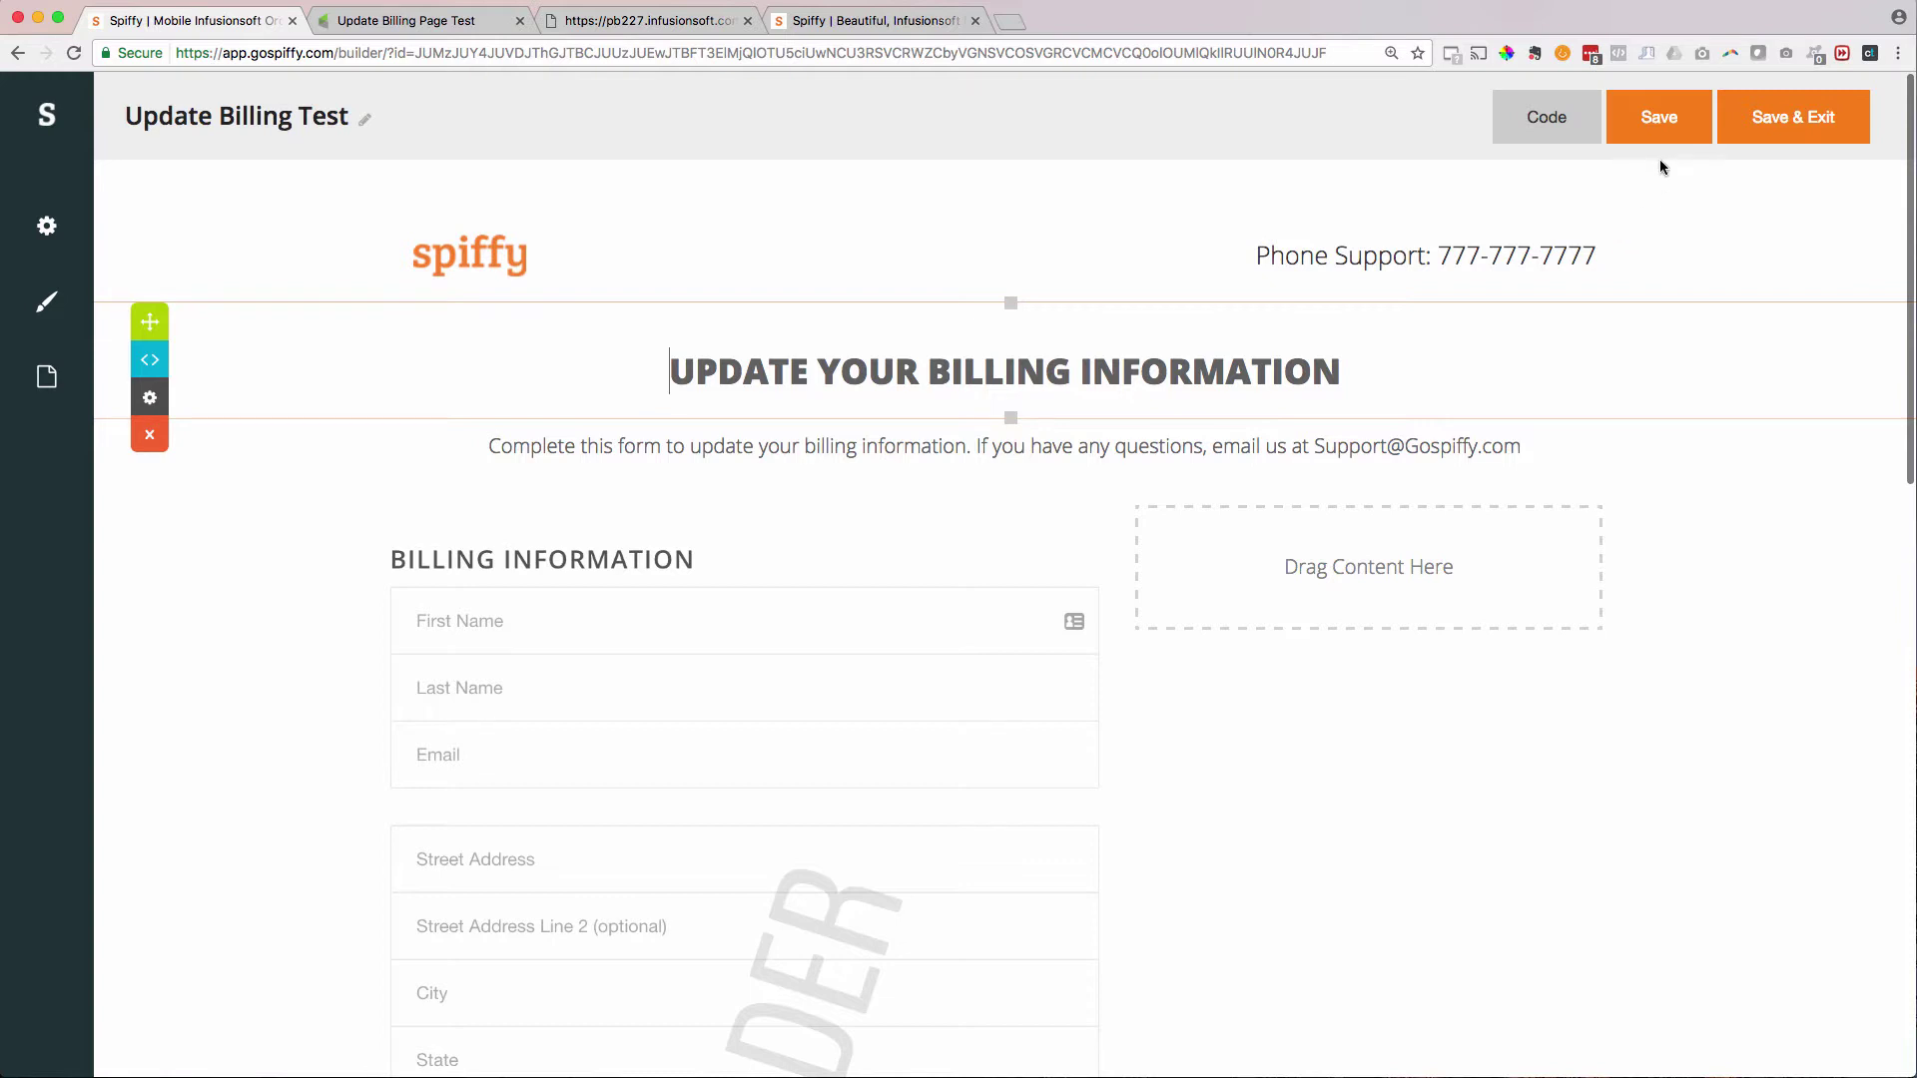
# - Review the page, then save the Update Billing Test form and exit the builder
pyautogui.scroll(-4, 1428, 452)
pyautogui.scroll(4, 1428, 452)
pyautogui.scroll(-1, 1428, 452)
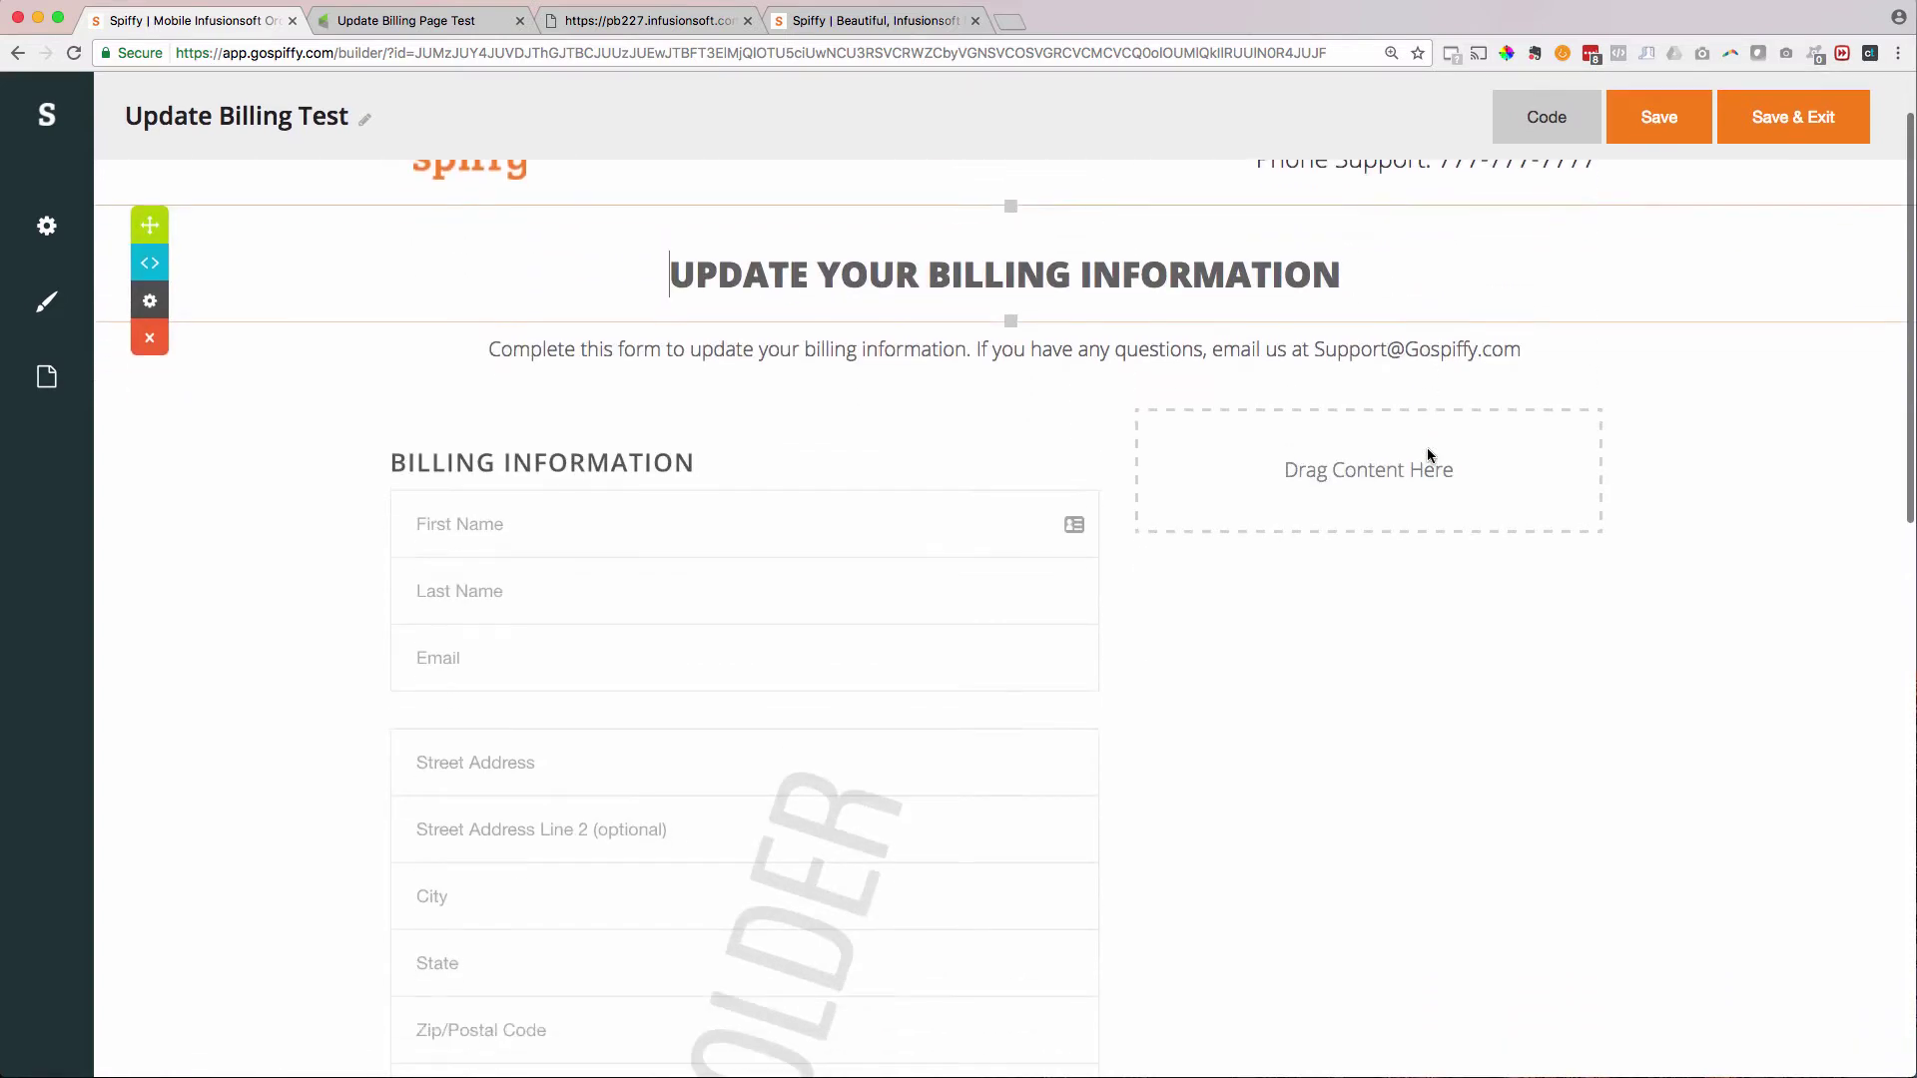
pyautogui.scroll(-1, 1428, 451)
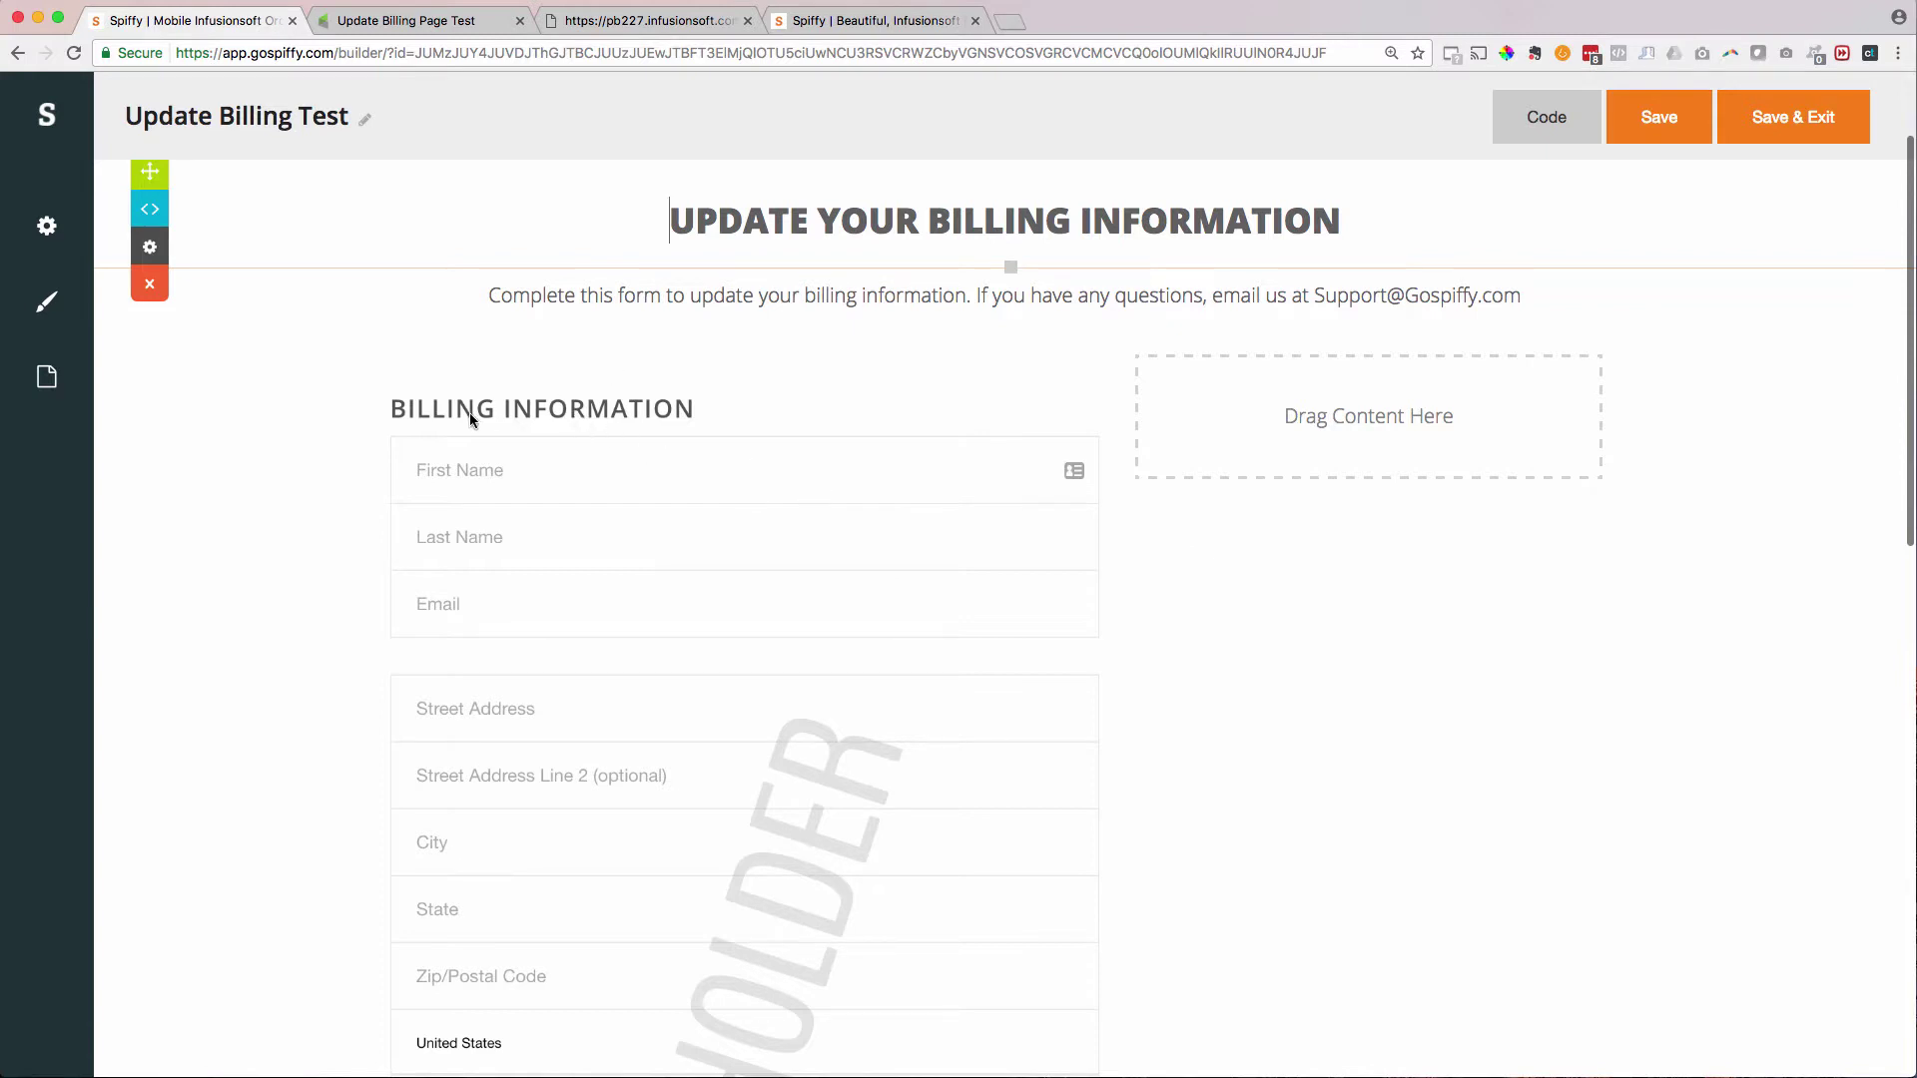
pyautogui.scroll(-8, 1122, 512)
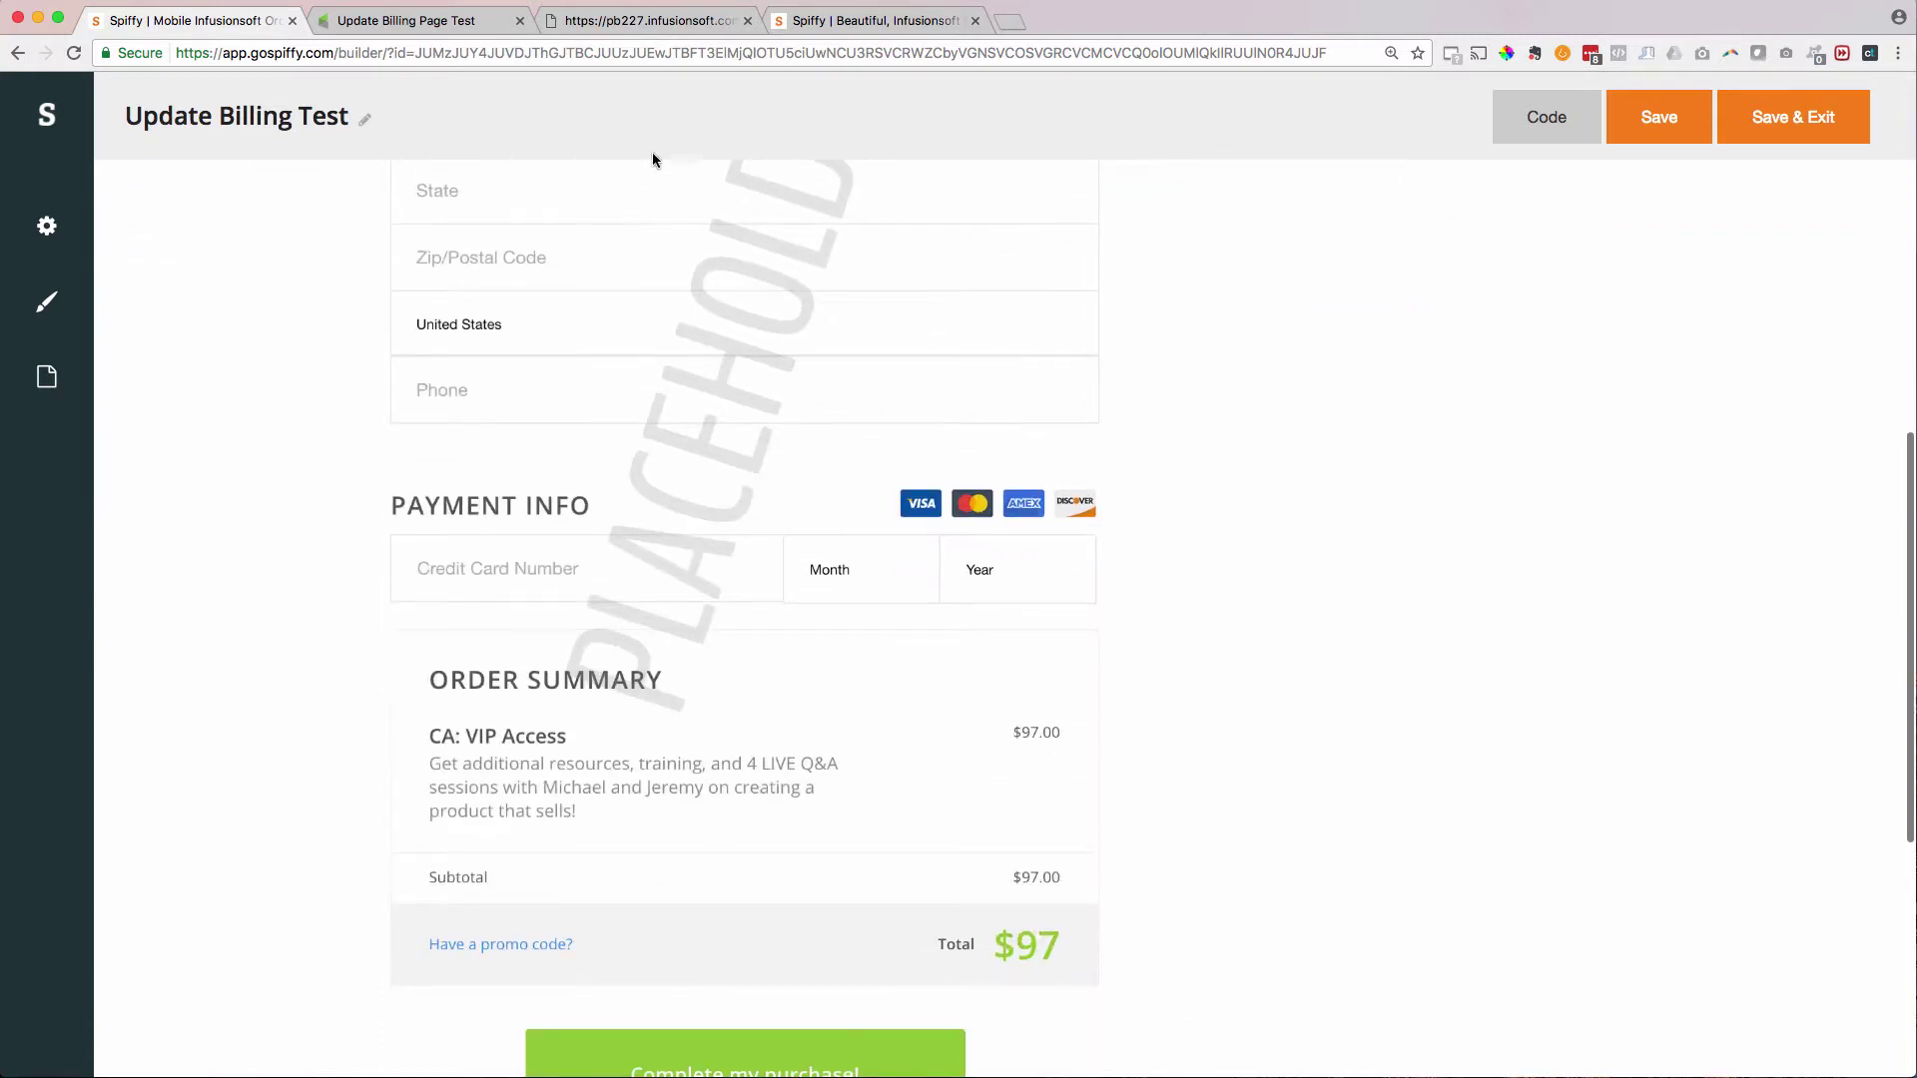
pyautogui.scroll(-6, 1054, 403)
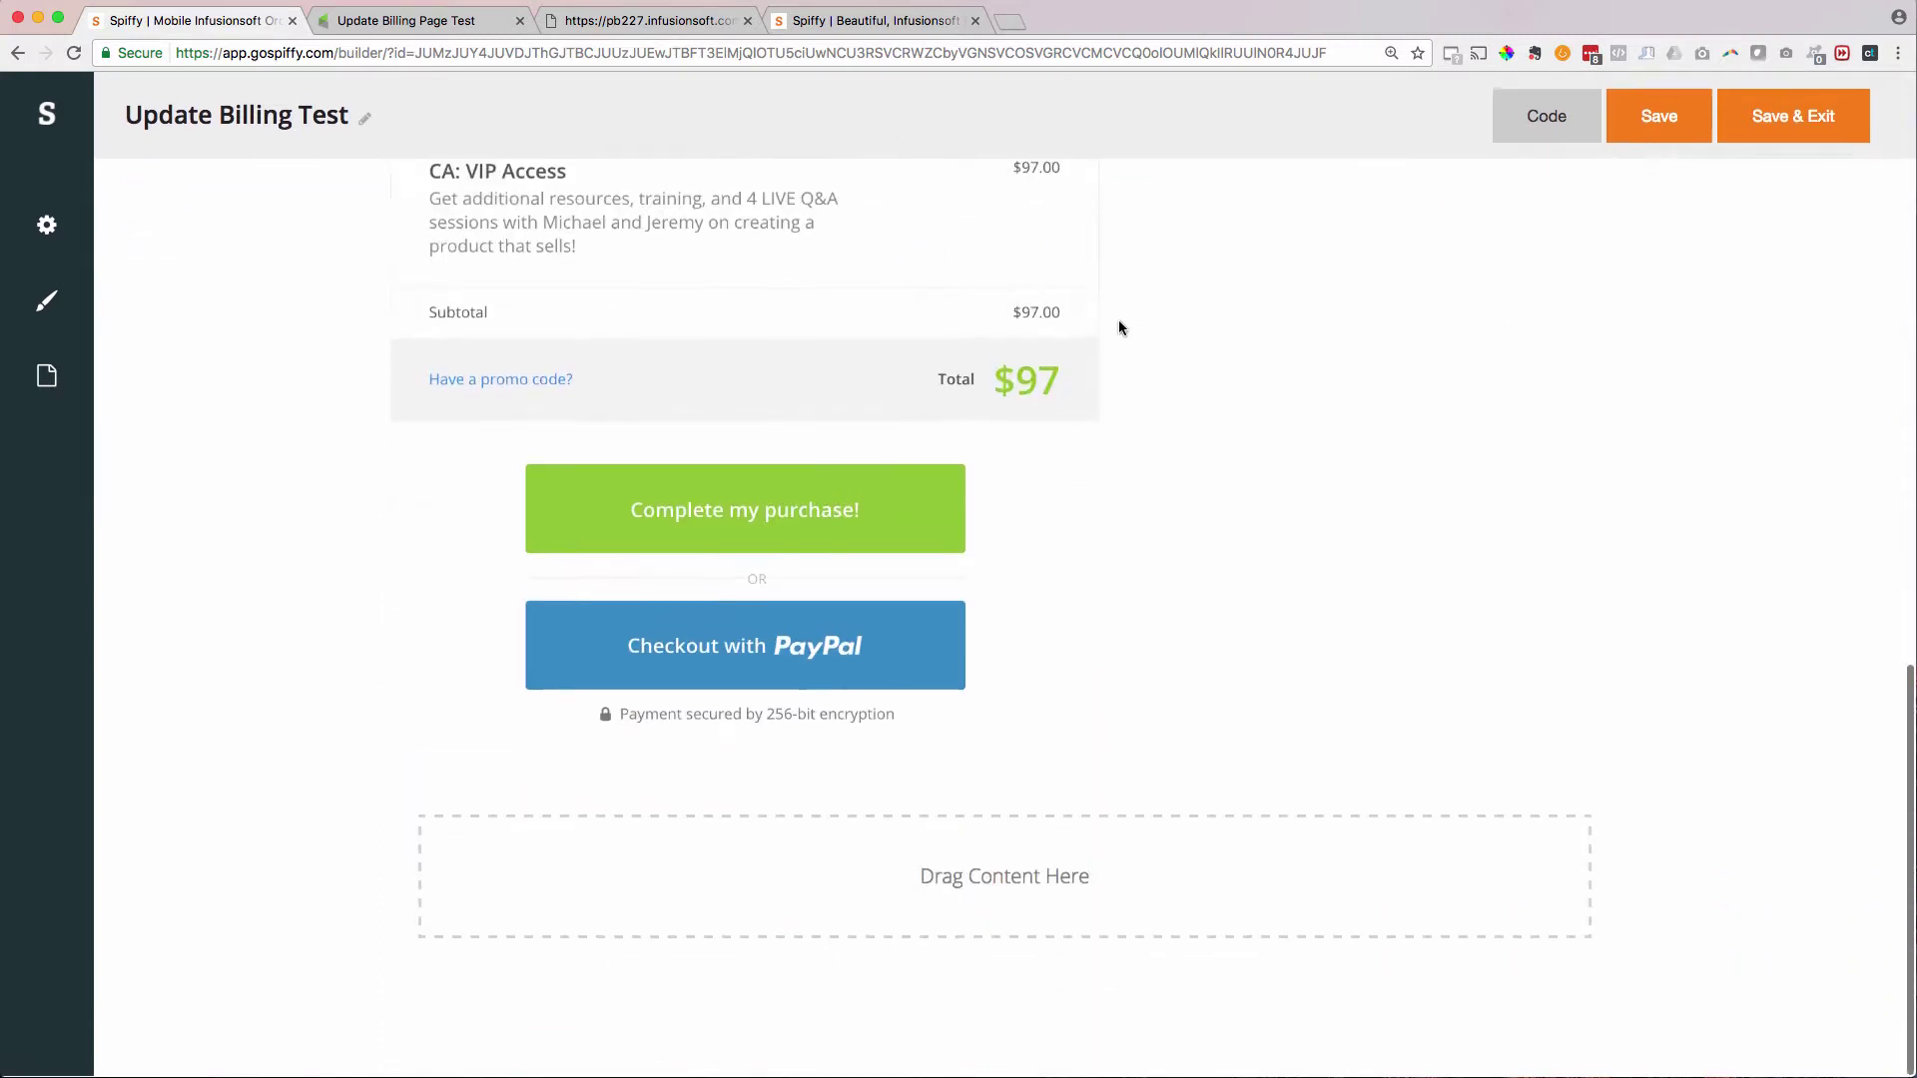
pyautogui.scroll(14, 1118, 327)
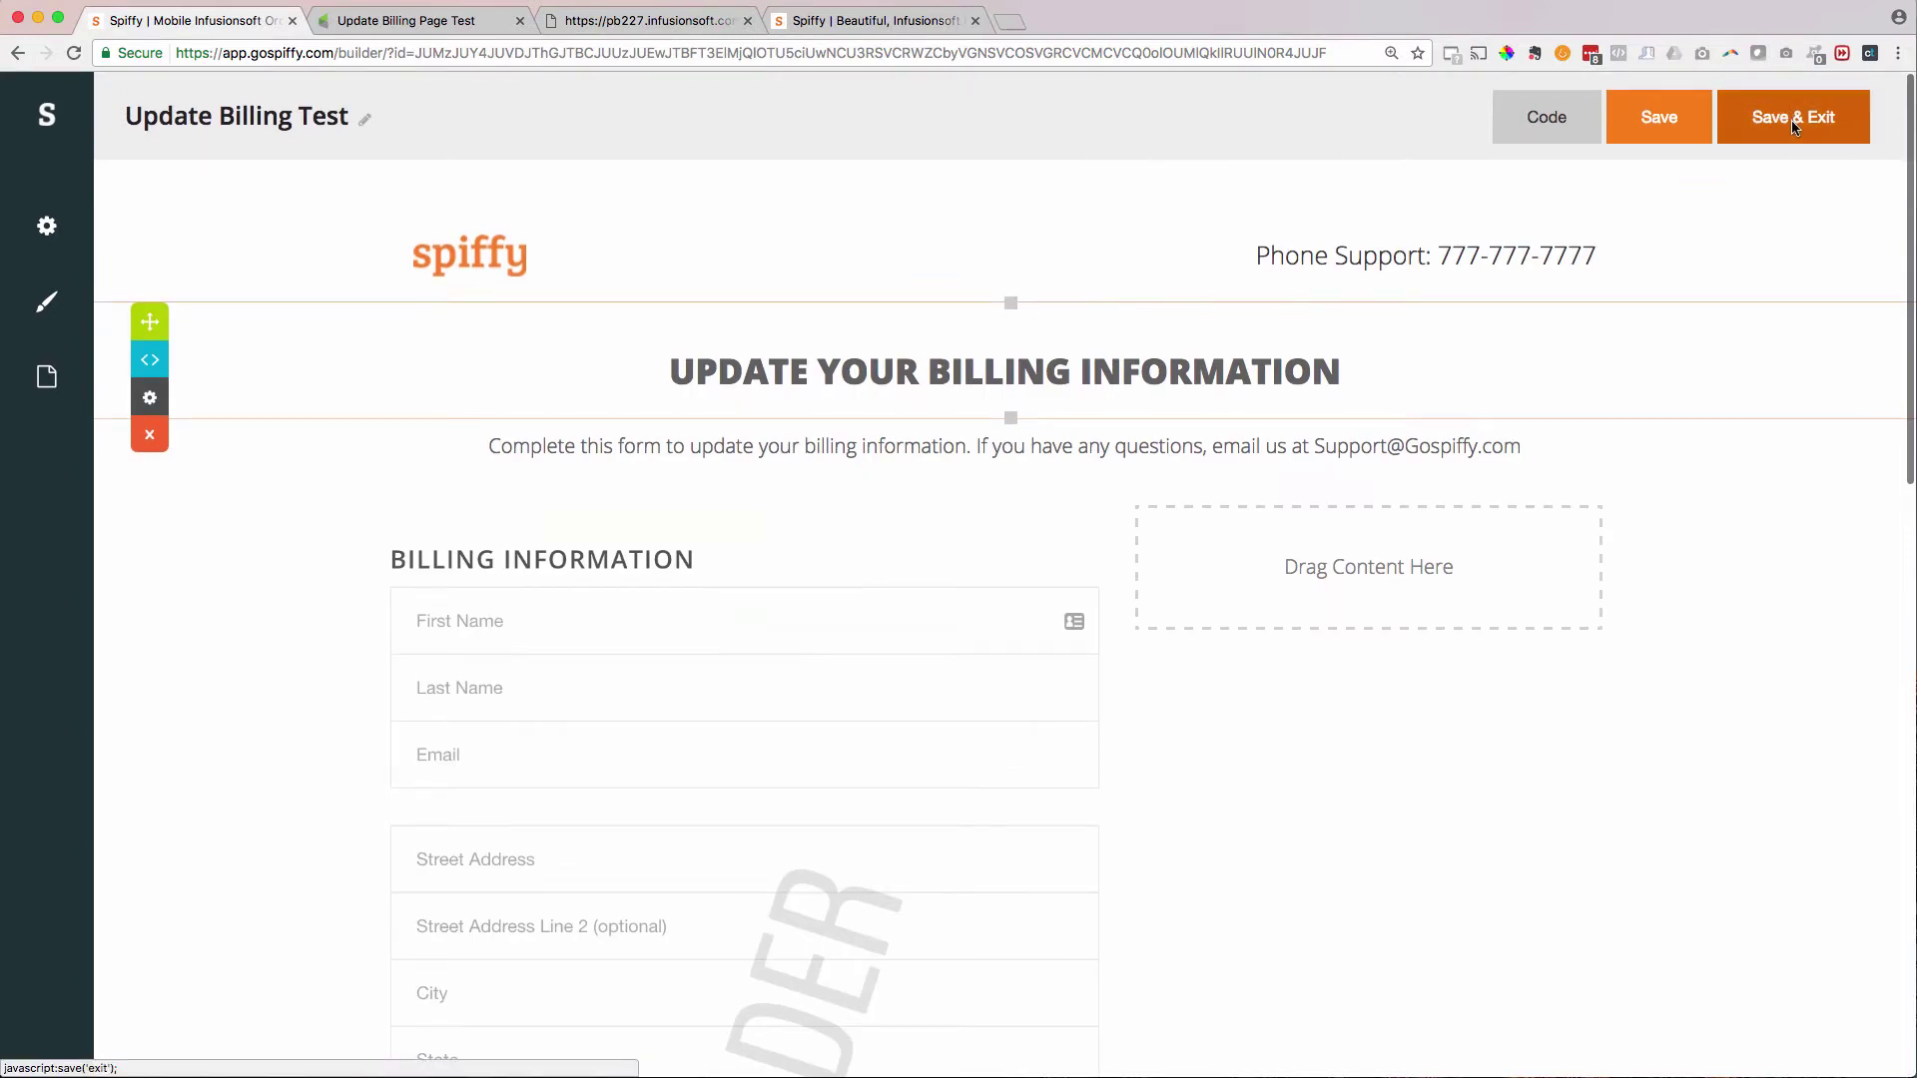
pyautogui.click(1794, 124)
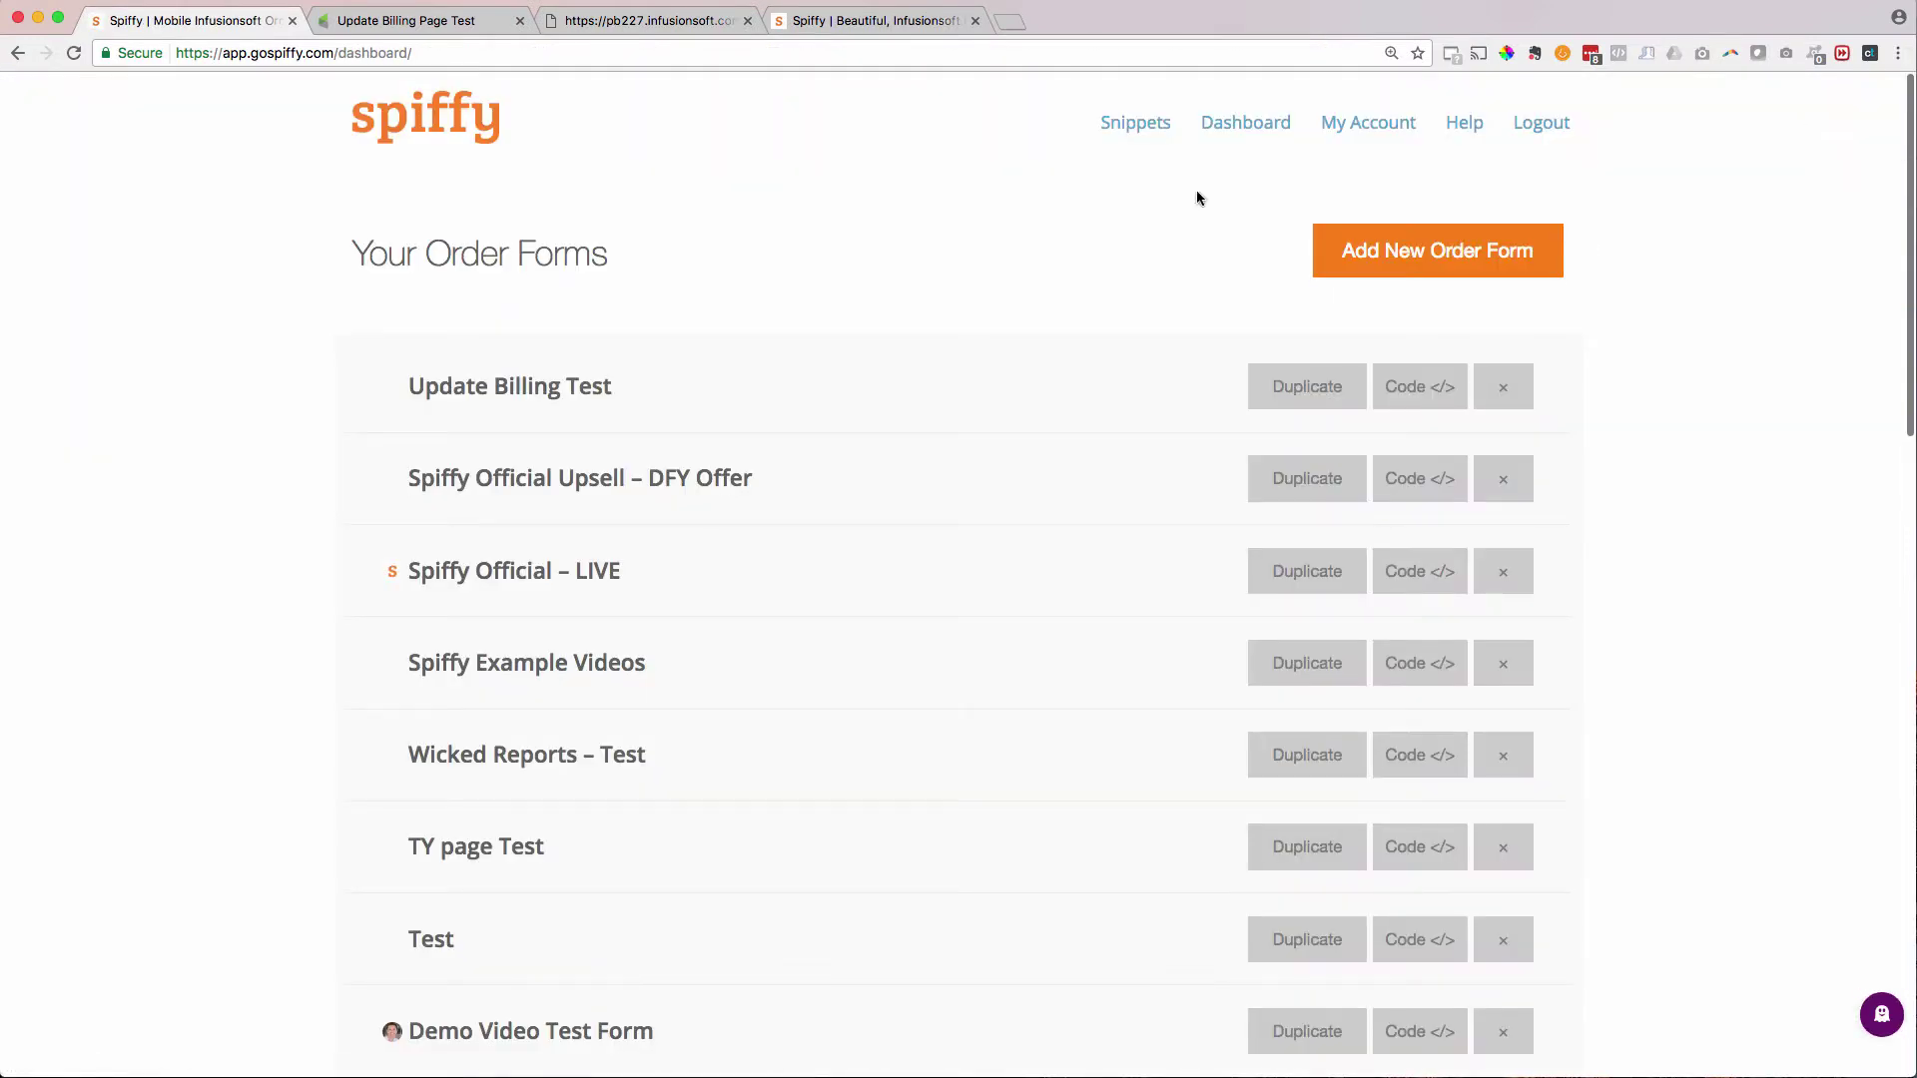
# - Reload the live order form to show the restyled billing page
pyautogui.click(406, 22)
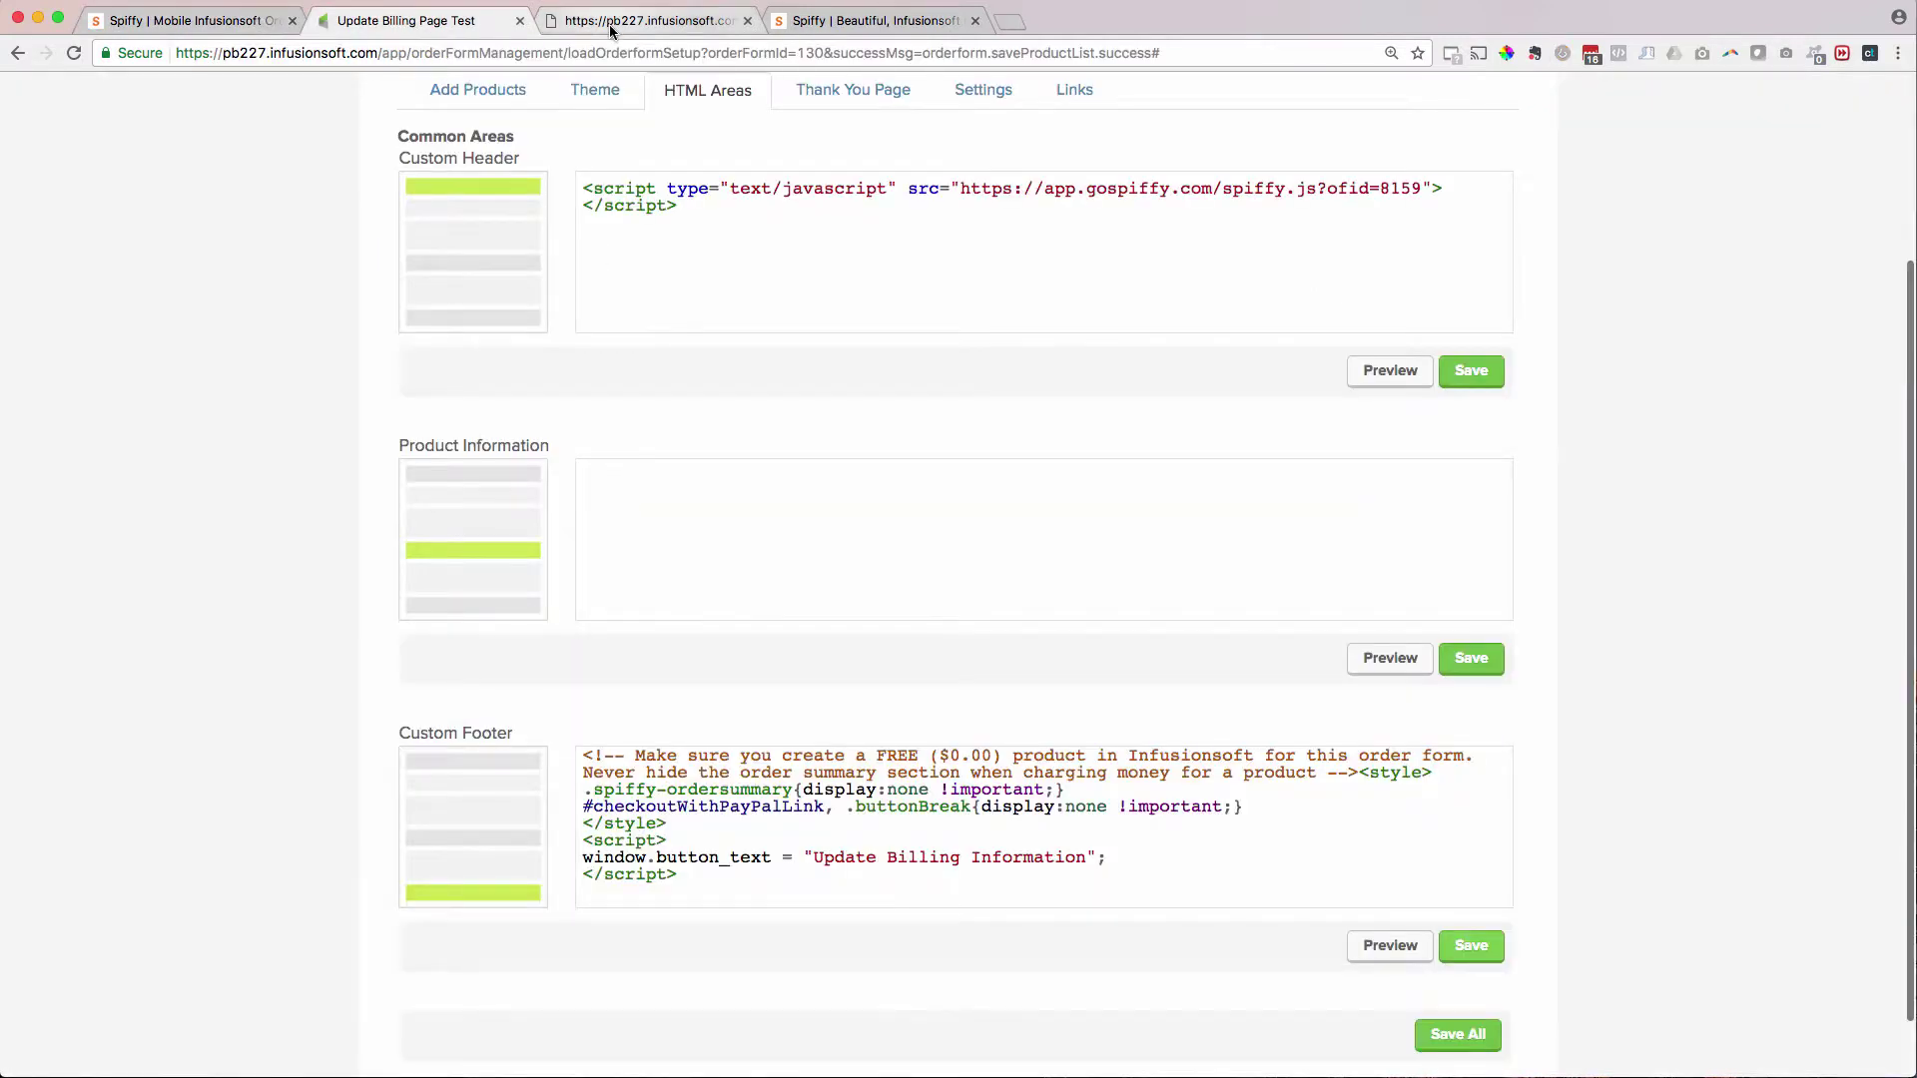
pyautogui.click(649, 20)
pyautogui.click(73, 55)
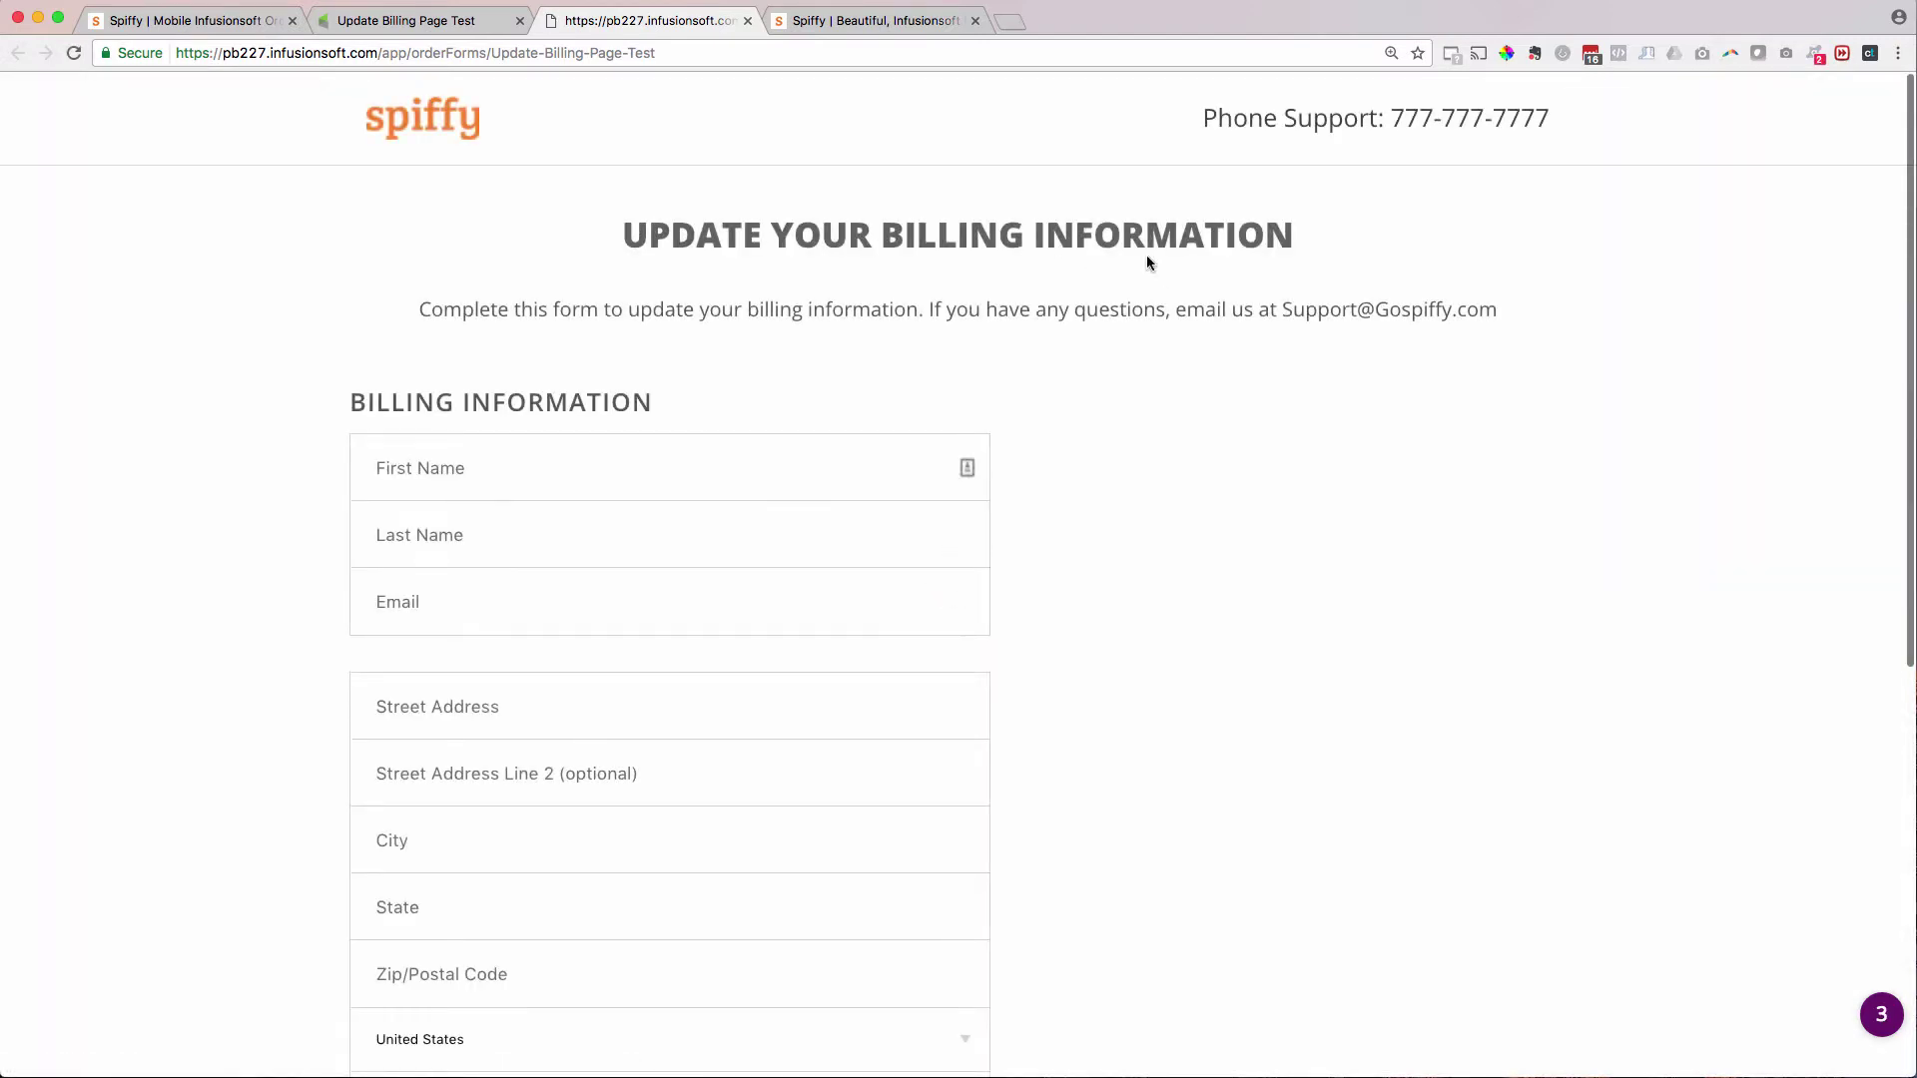
# - Scroll through the restyled centred form, then bring up the Spiffy homepage tab
pyautogui.scroll(-2, 1374, 387)
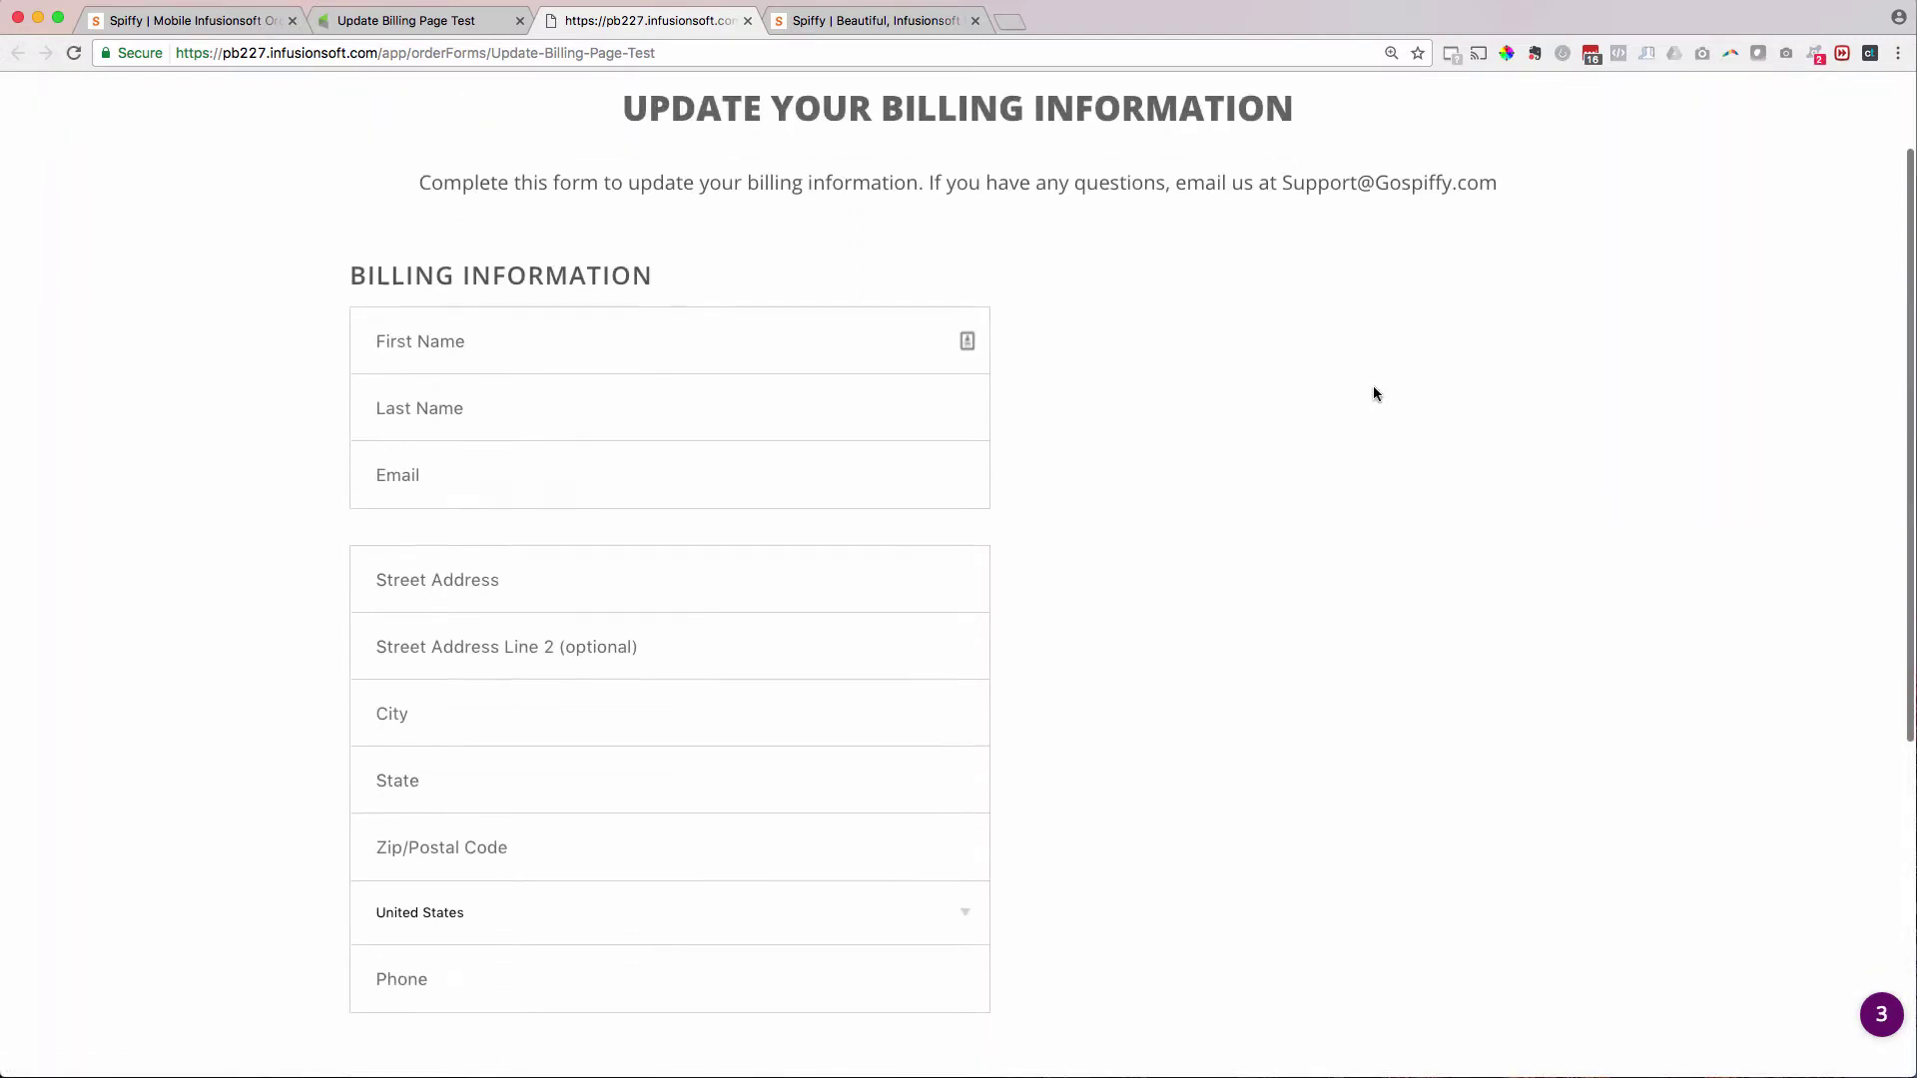
pyautogui.scroll(2, 1357, 433)
pyautogui.scroll(-7, 1326, 516)
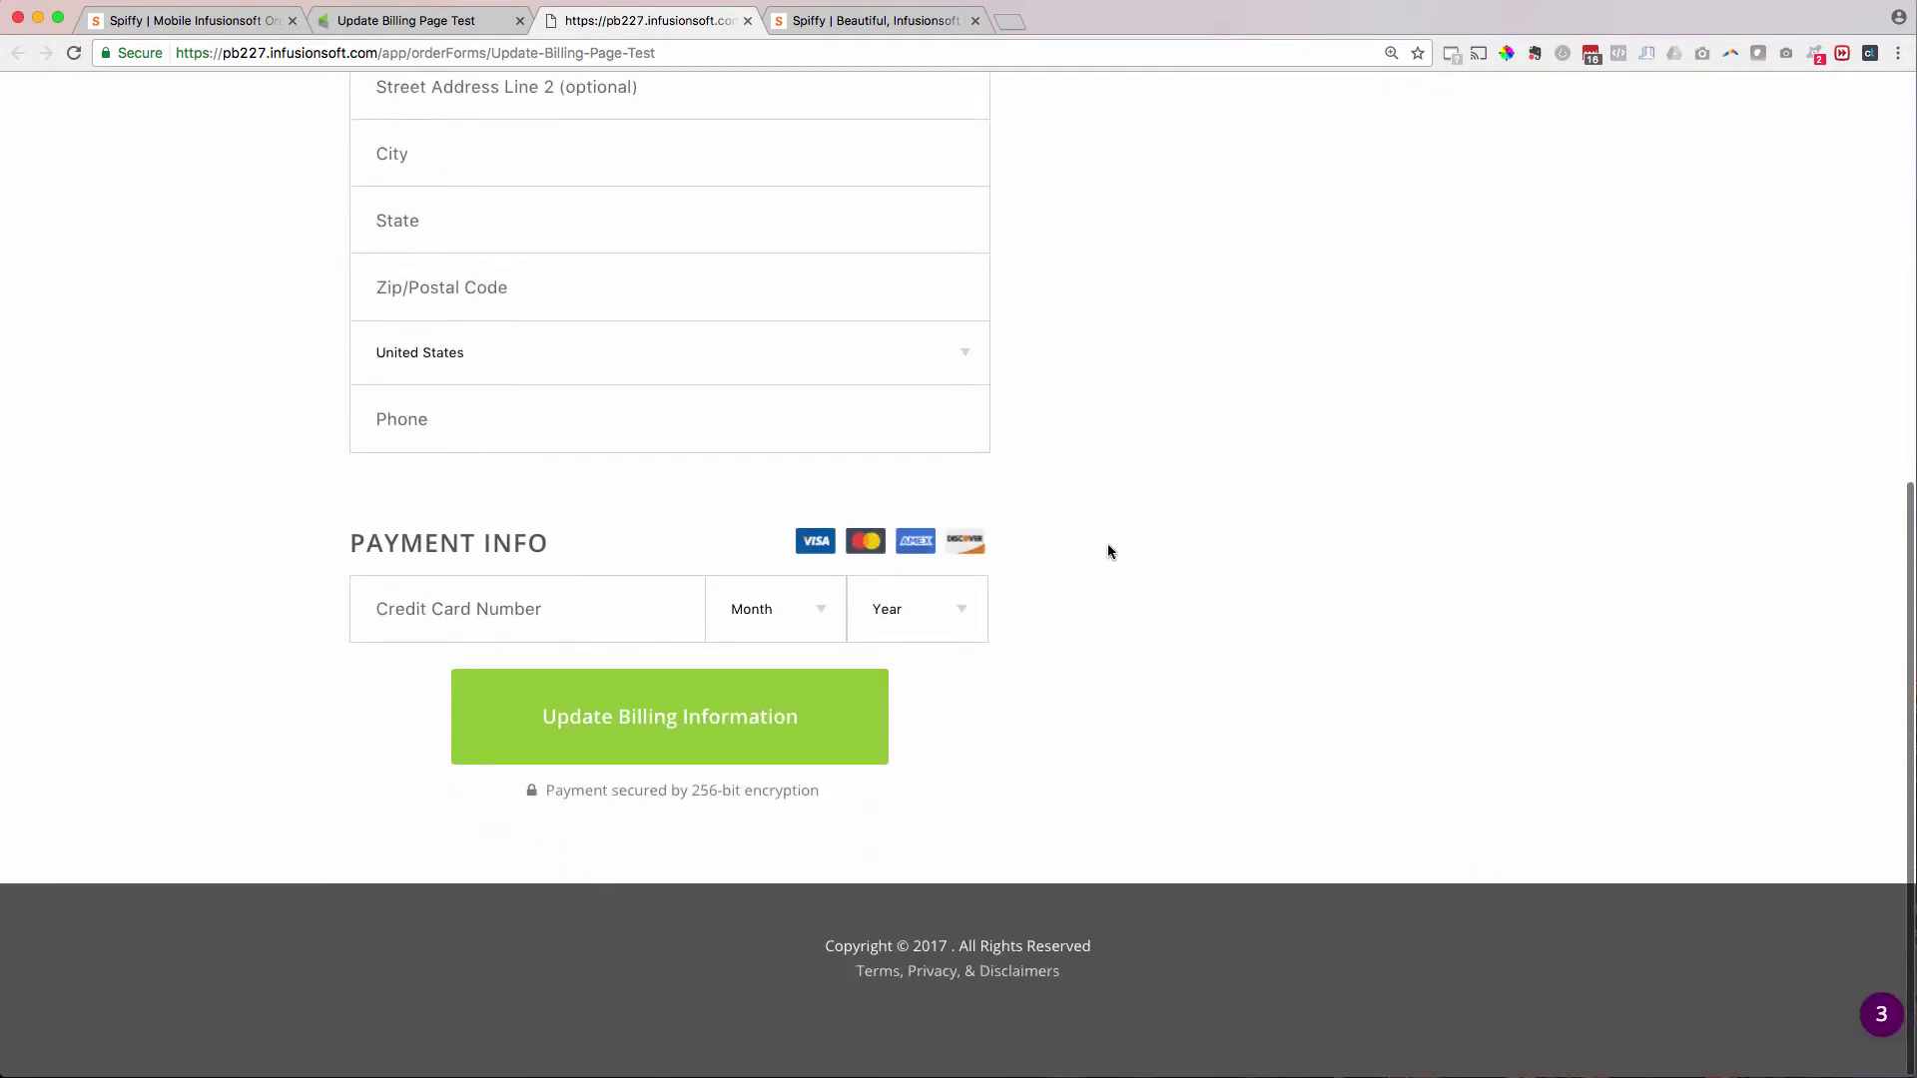
pyautogui.scroll(3, 1093, 601)
pyautogui.scroll(5, 1117, 520)
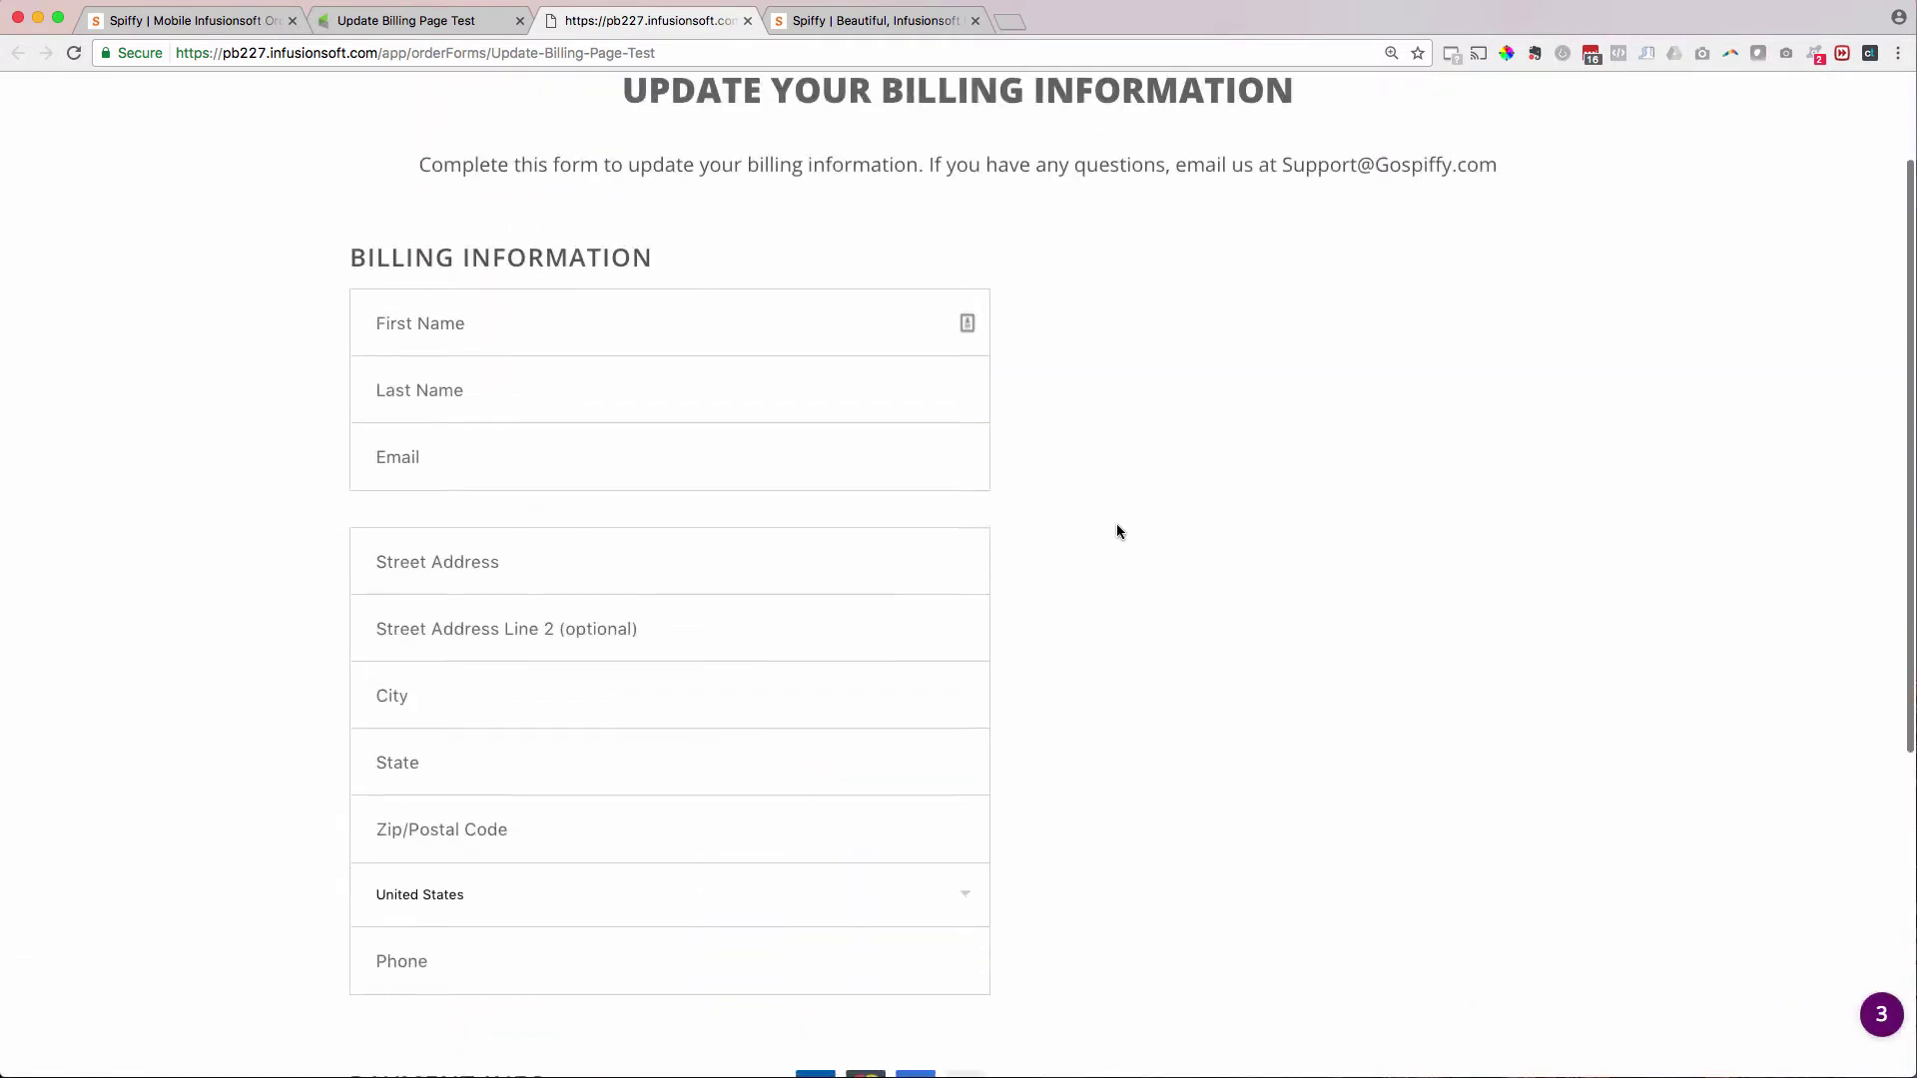
pyautogui.scroll(-1, 1117, 531)
pyautogui.scroll(-7, 1116, 523)
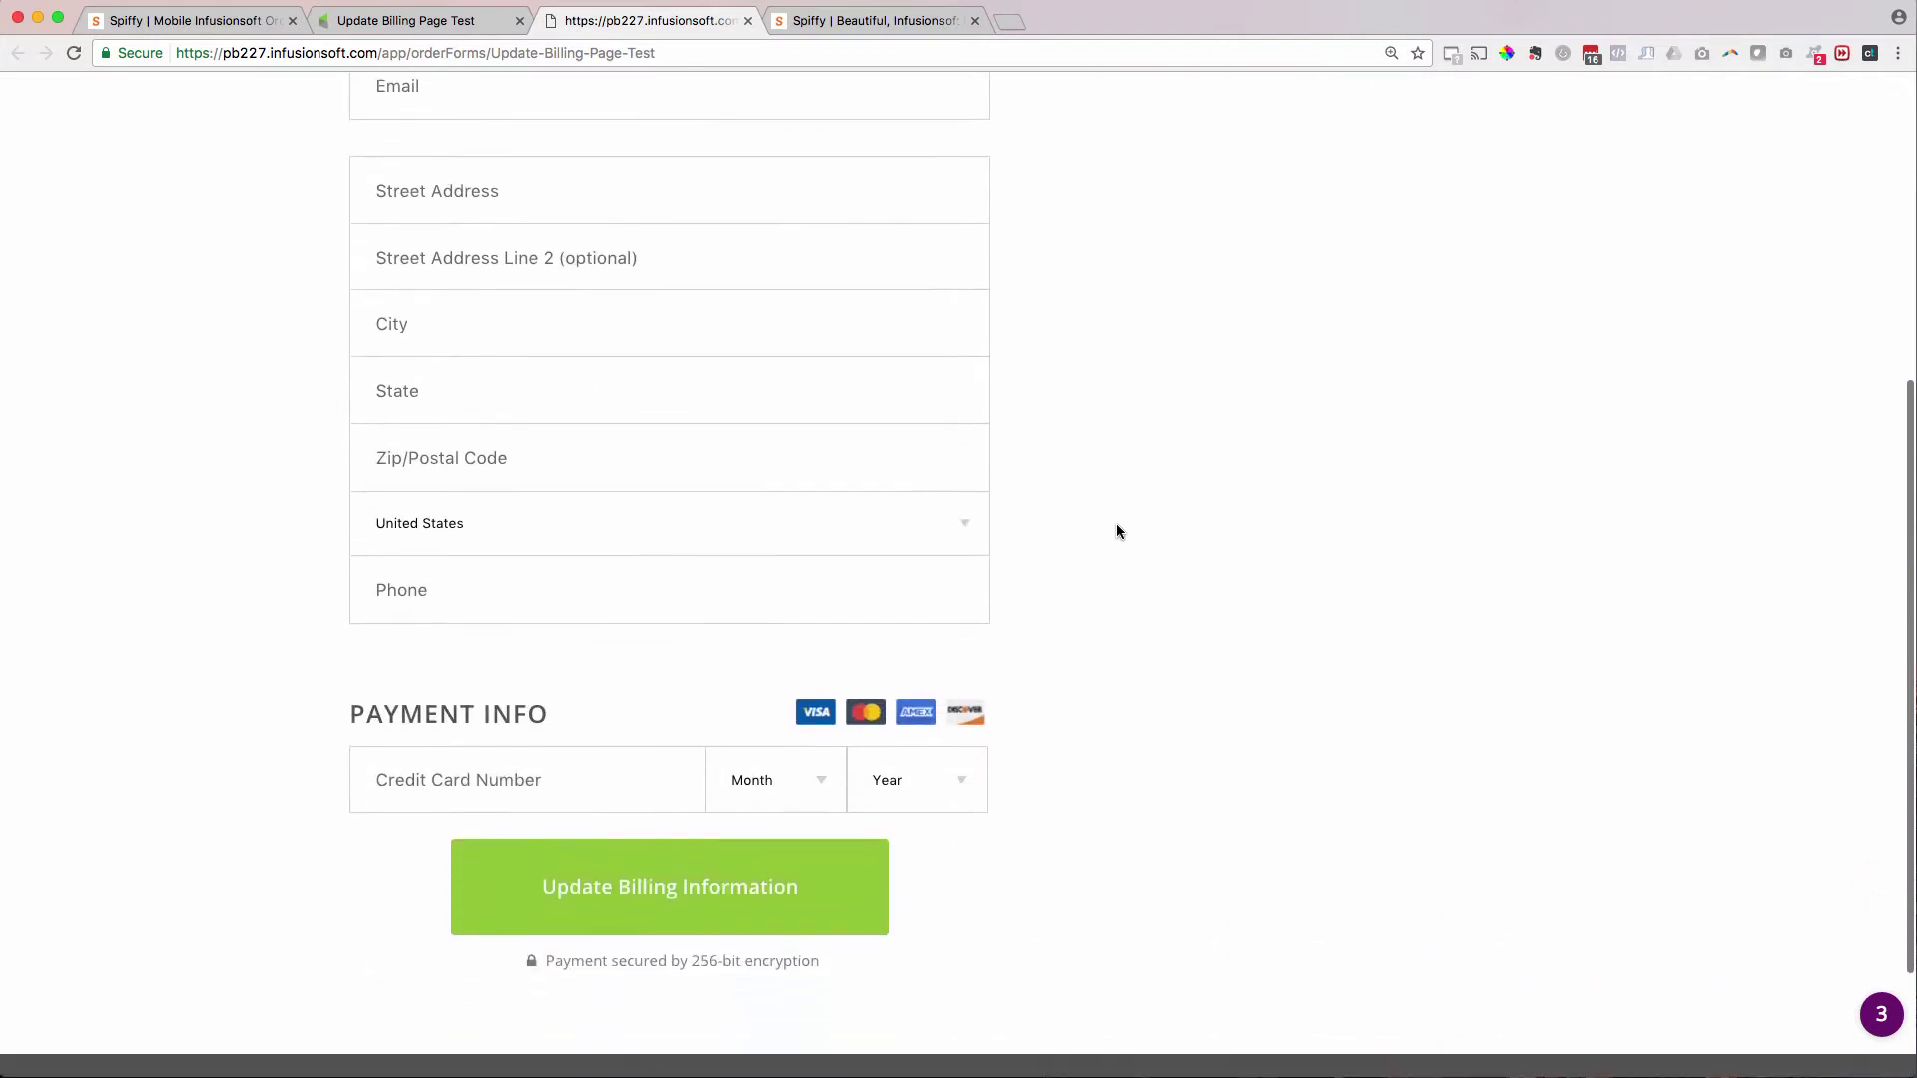
pyautogui.scroll(6, 551, 650)
pyautogui.scroll(2, 765, 479)
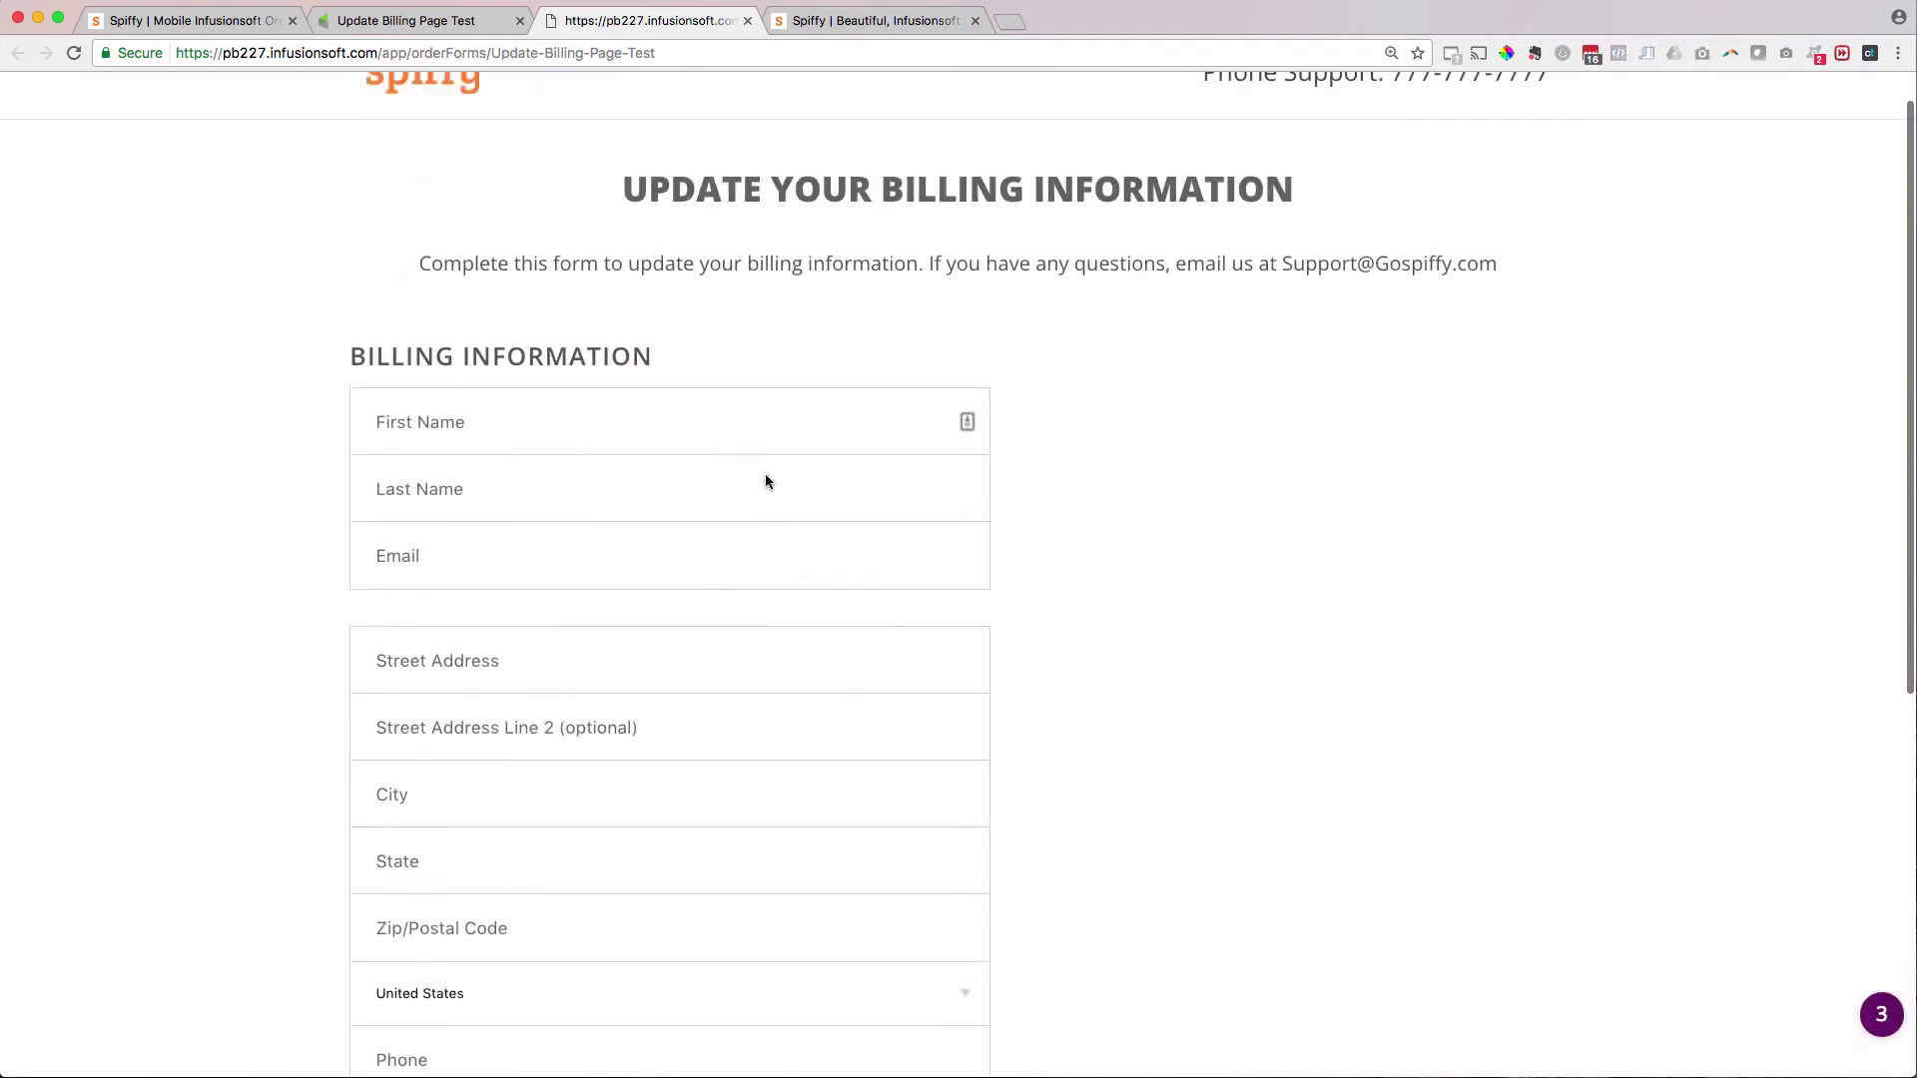
pyautogui.click(824, 24)
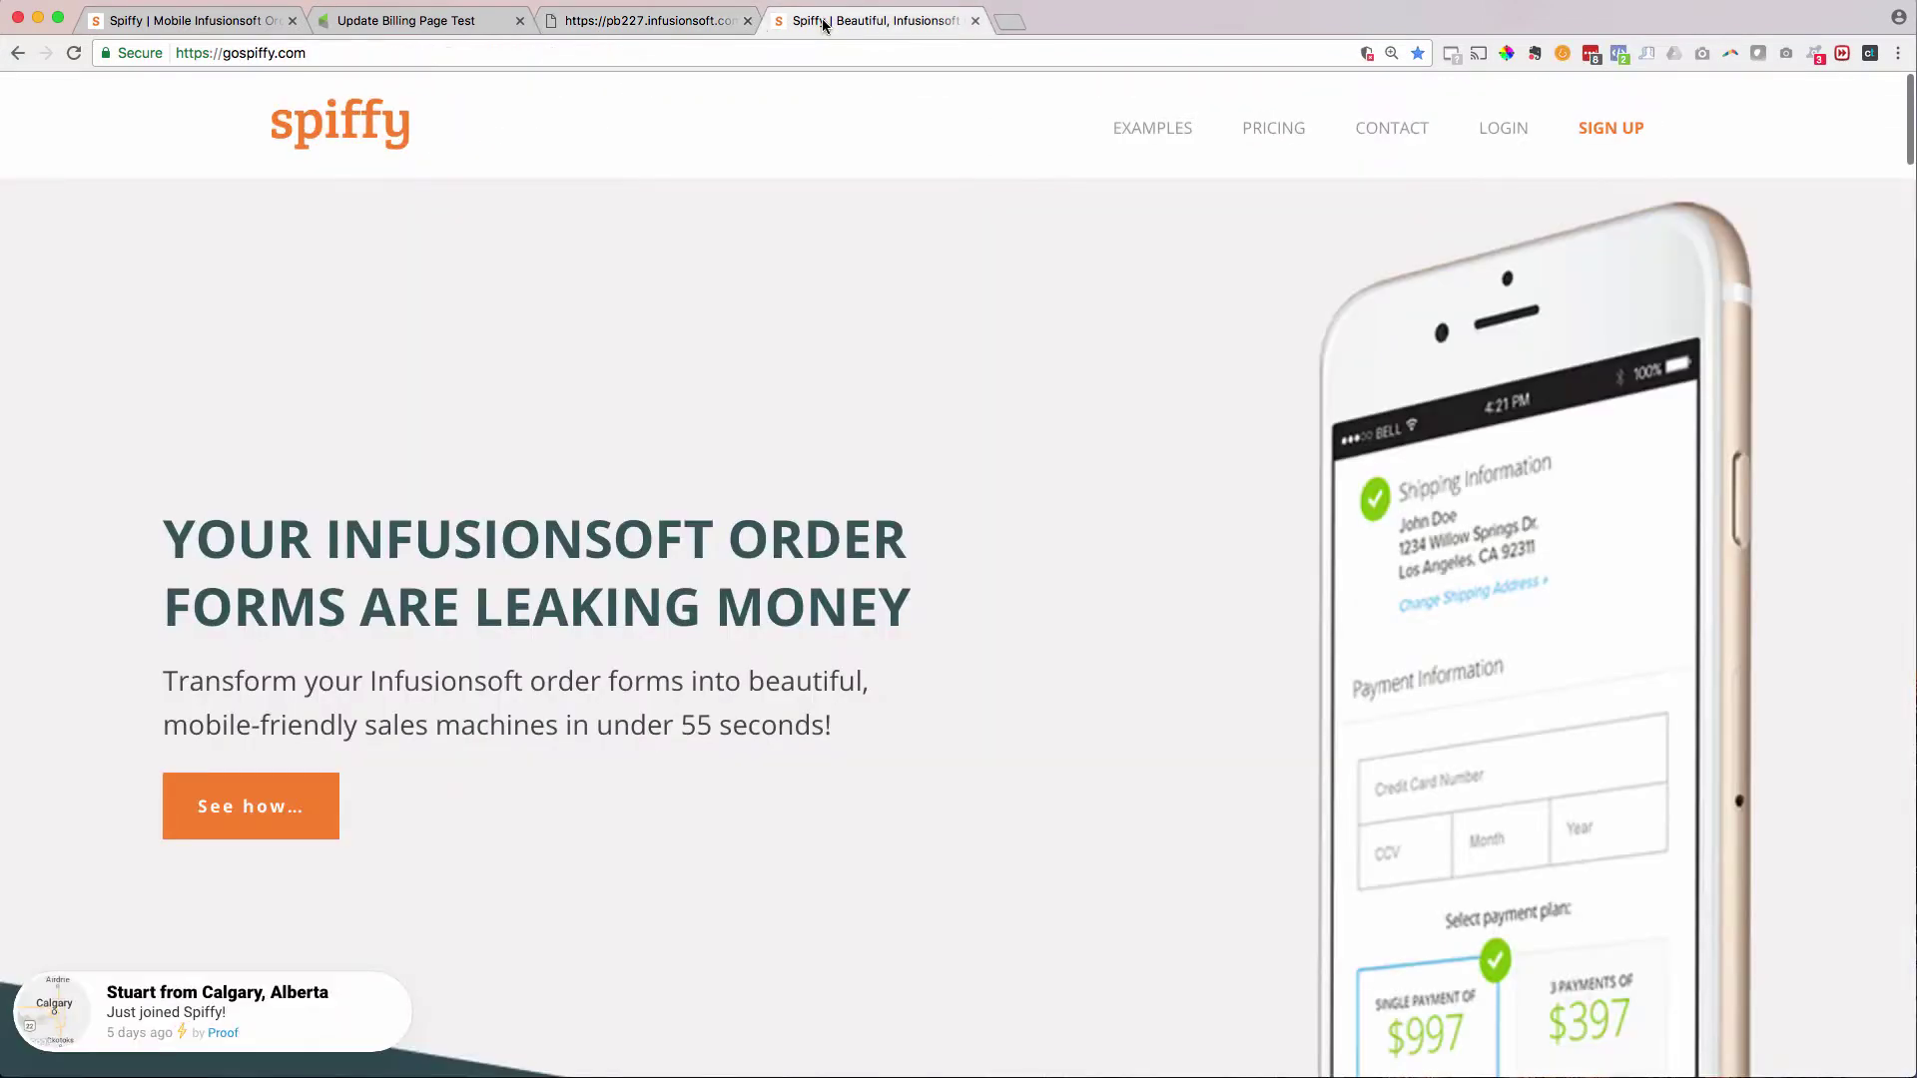
# - Open the 'Remove Sidebar + Center Single Column Layout' snippet and select its entire code block
pyautogui.click(200, 21)
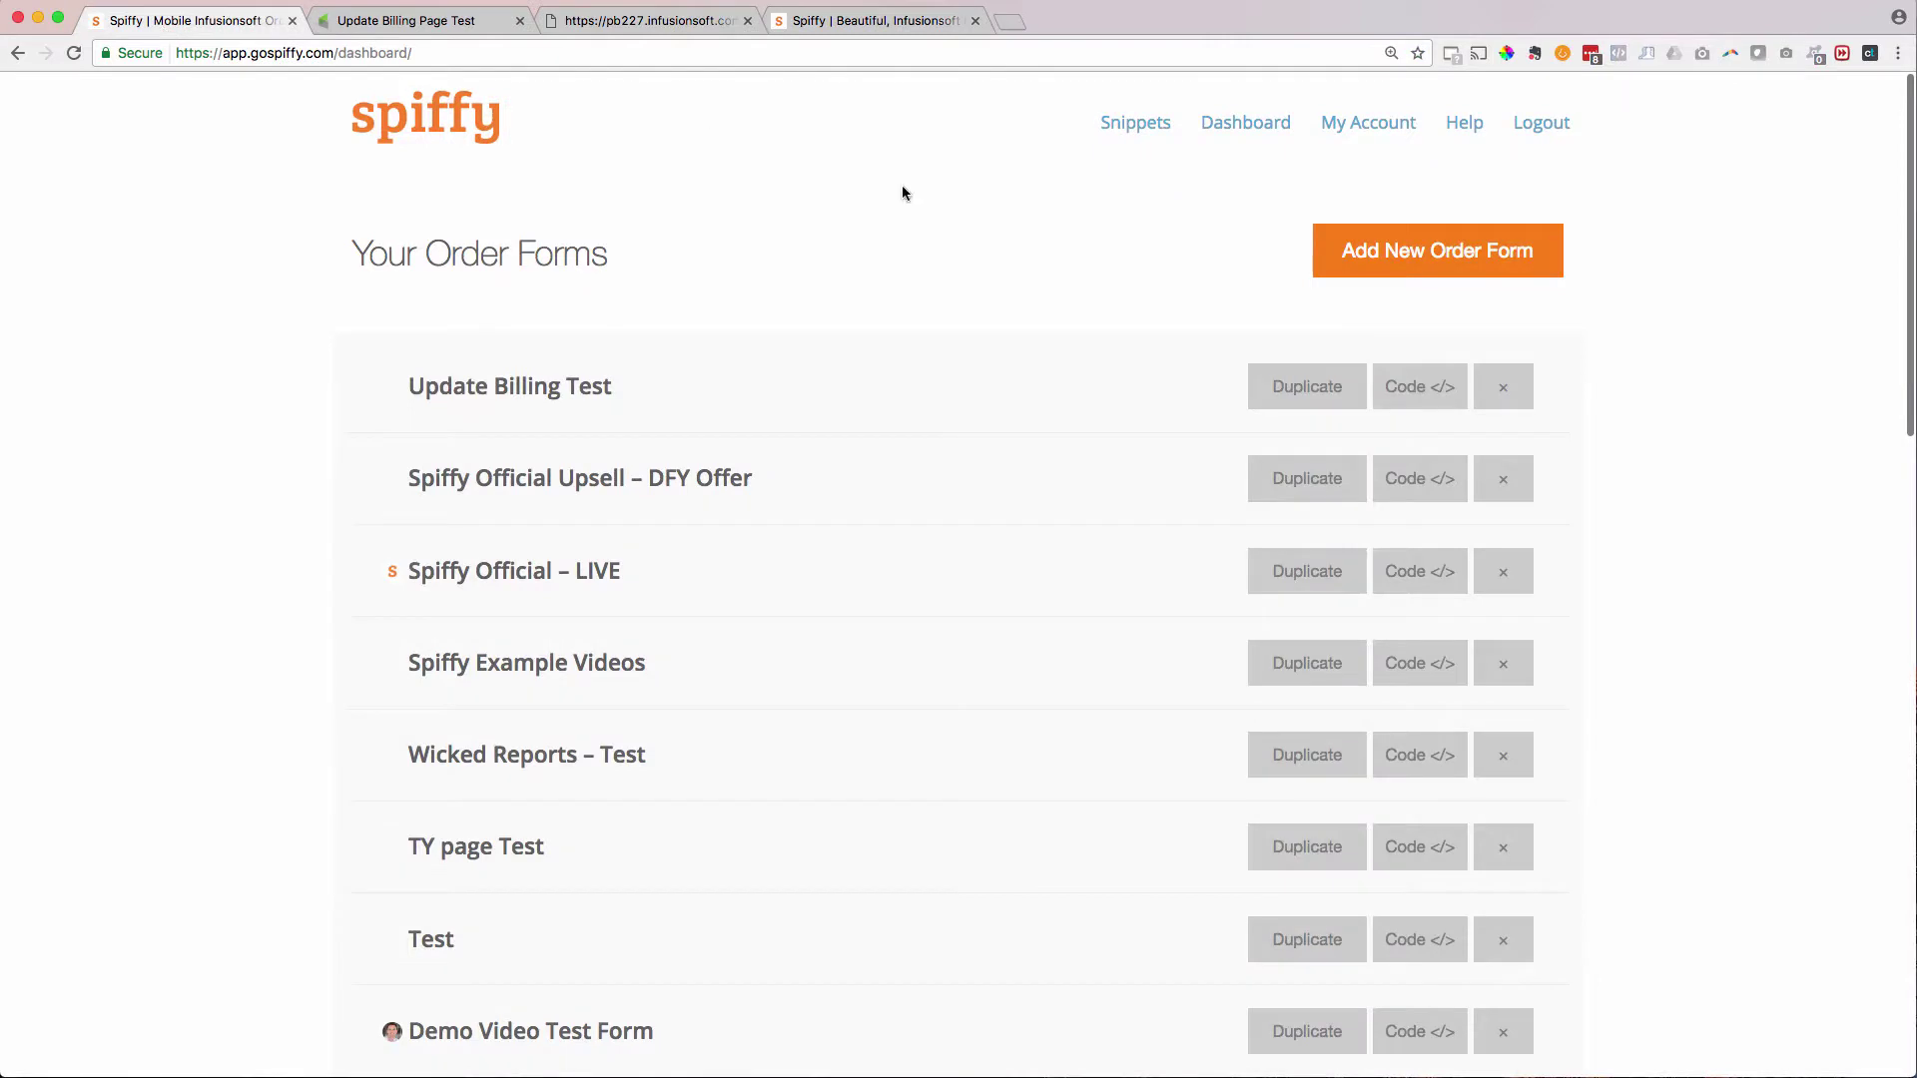
pyautogui.click(1136, 122)
pyautogui.scroll(-5, 676, 504)
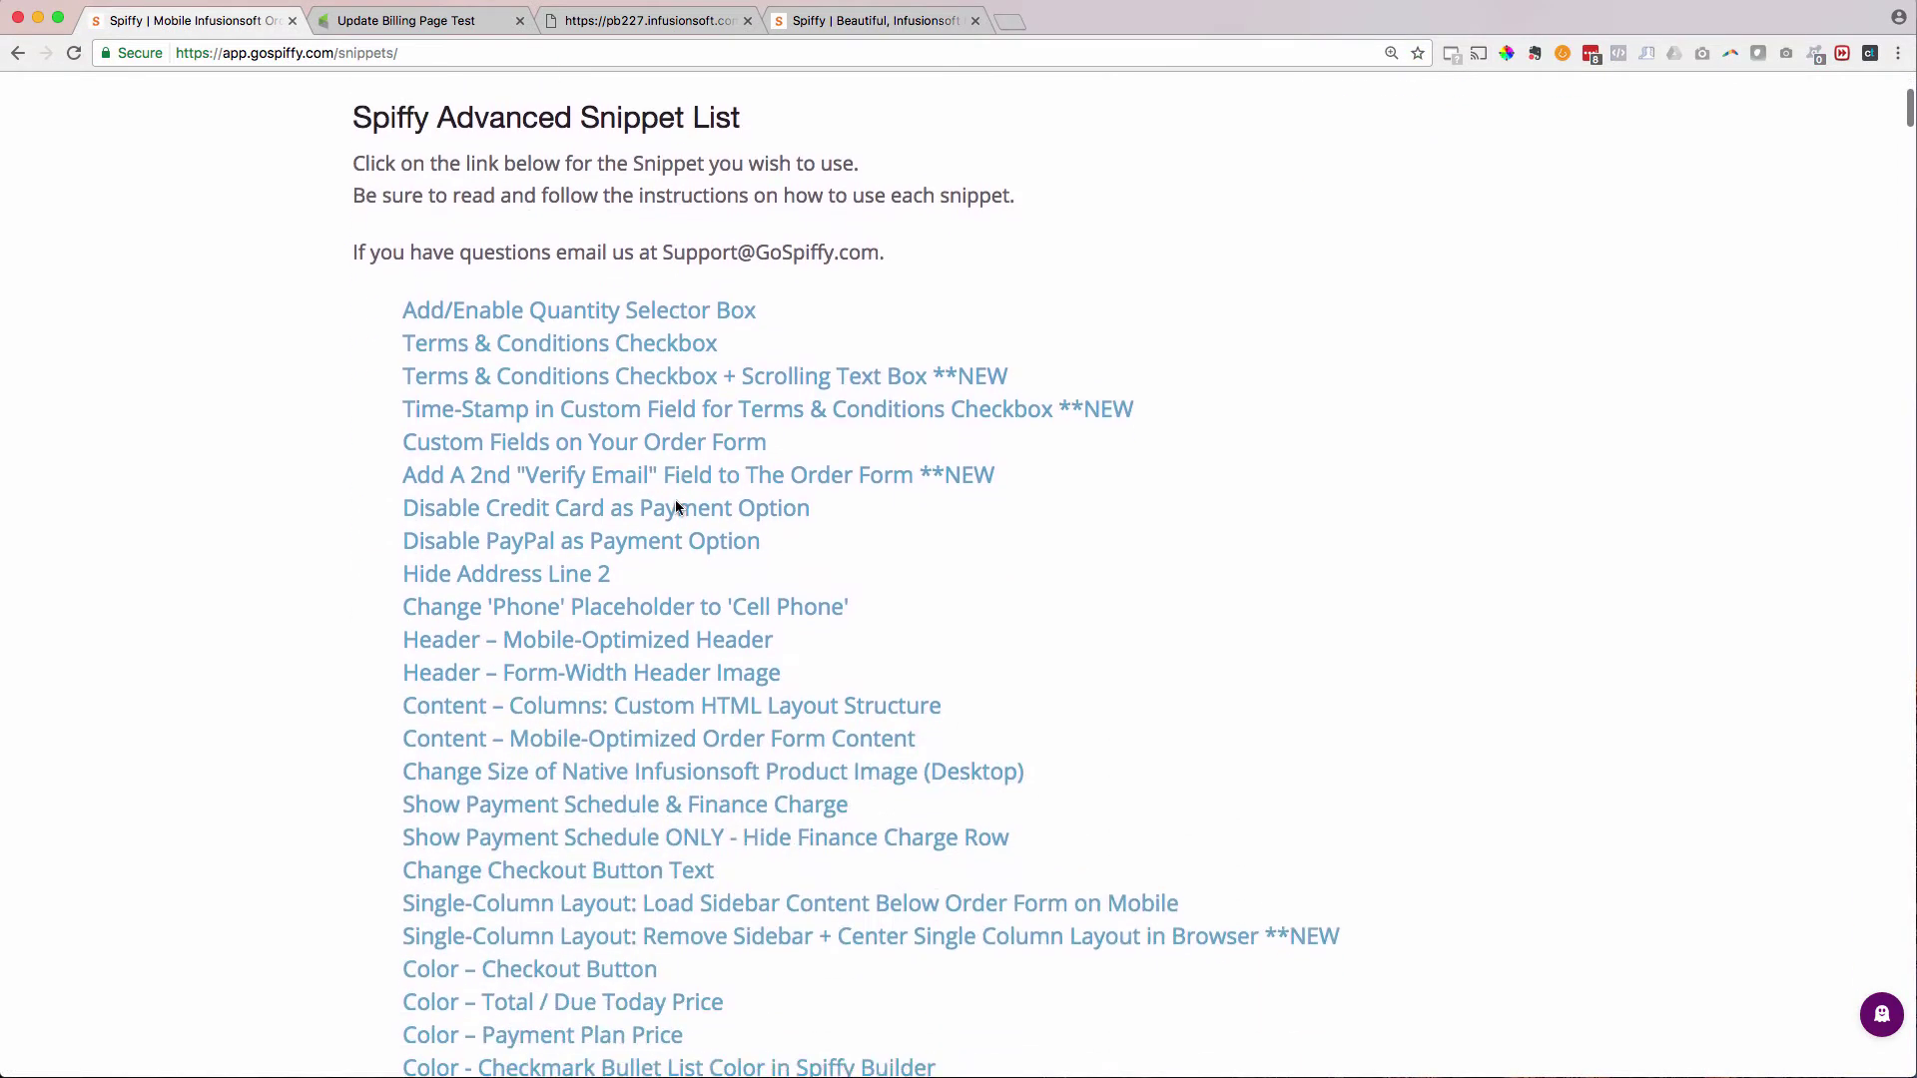
pyautogui.scroll(-3, 676, 506)
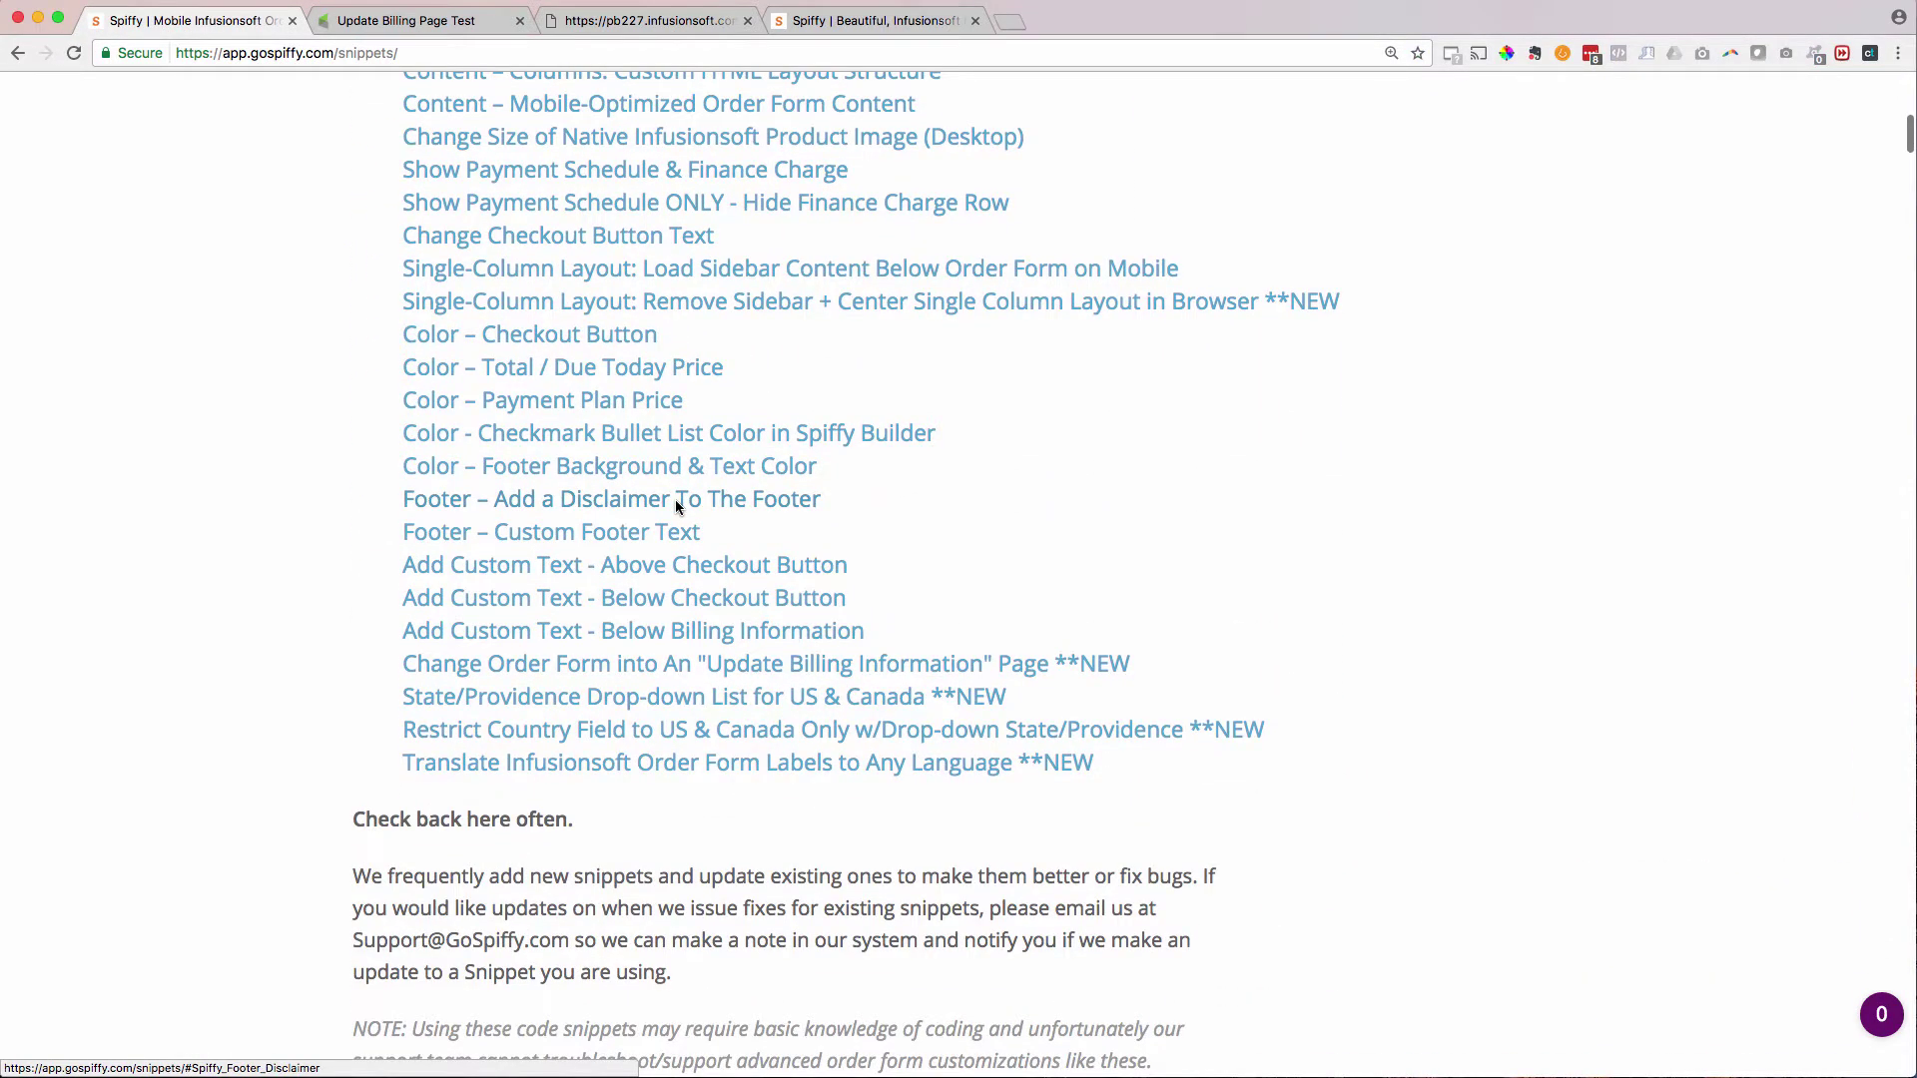
pyautogui.scroll(5, 675, 499)
pyautogui.scroll(-2, 449, 599)
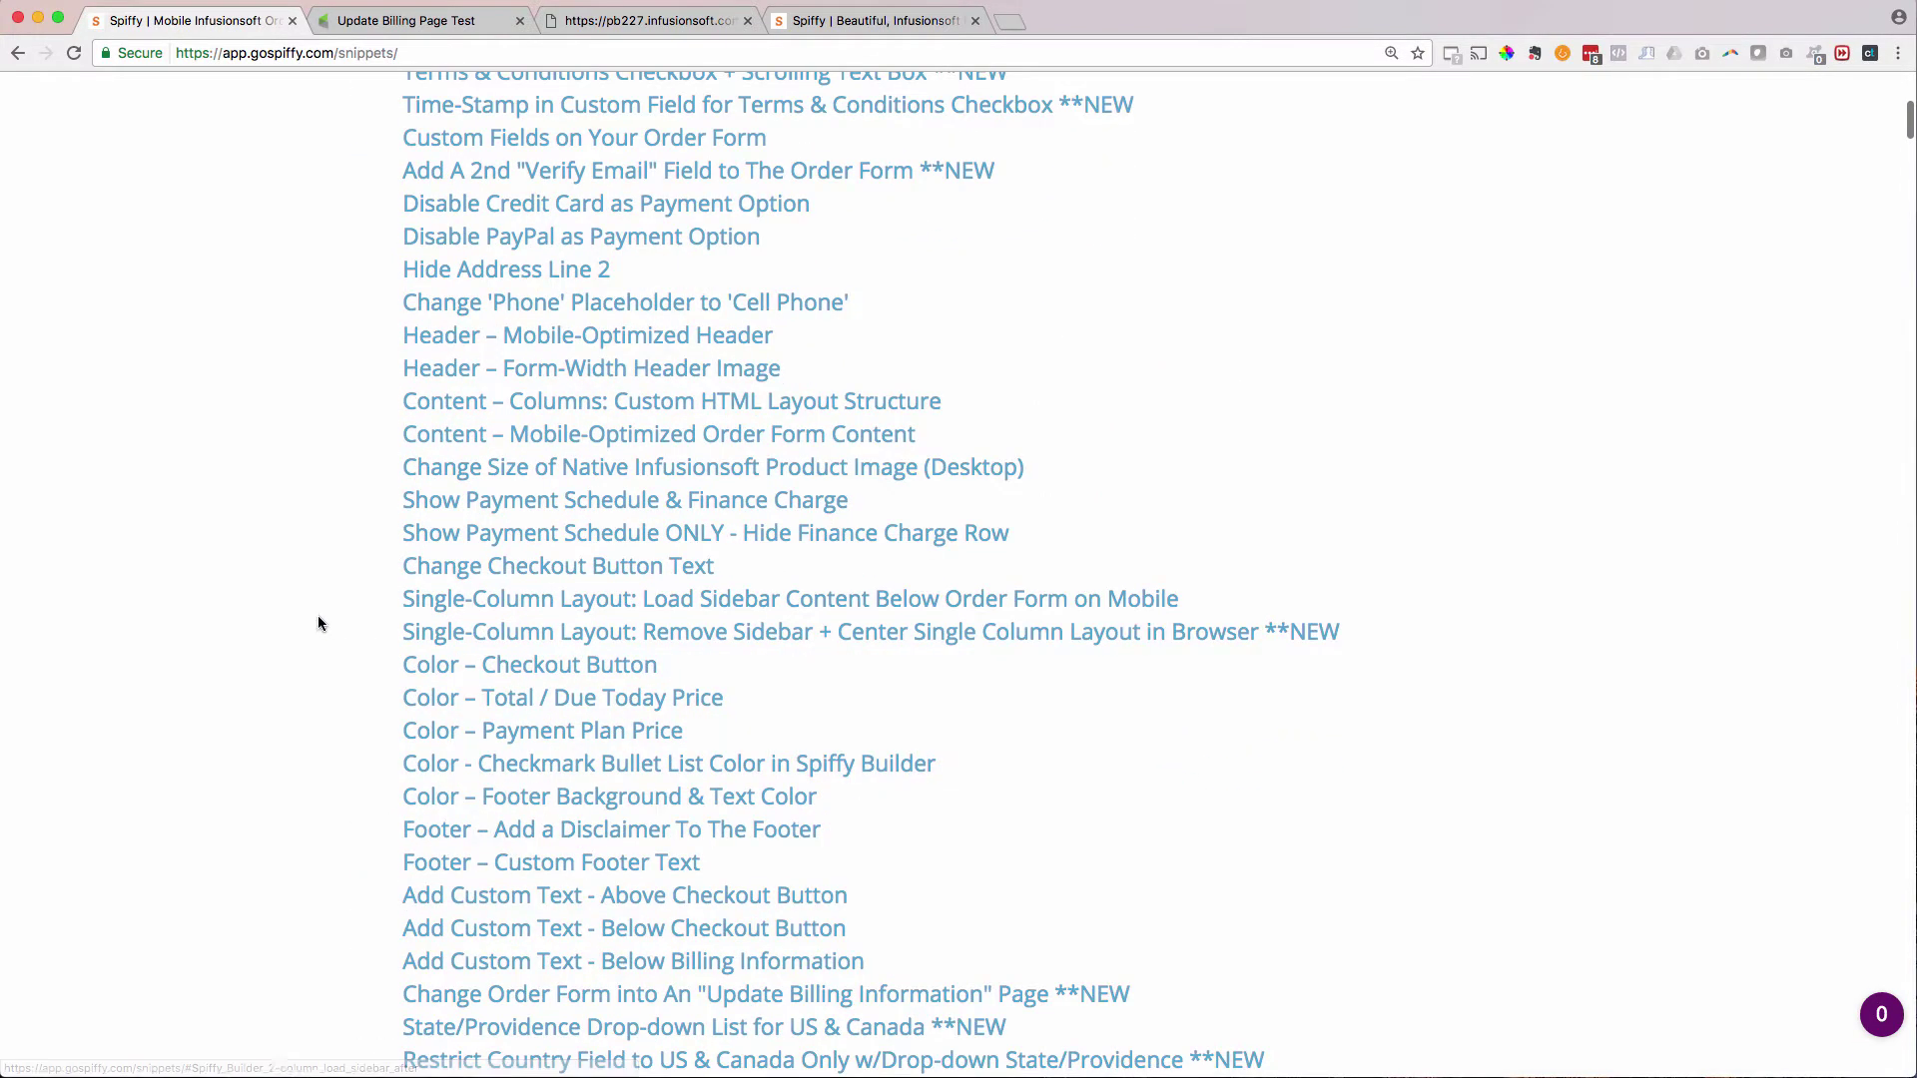
pyautogui.scroll(-2, 334, 619)
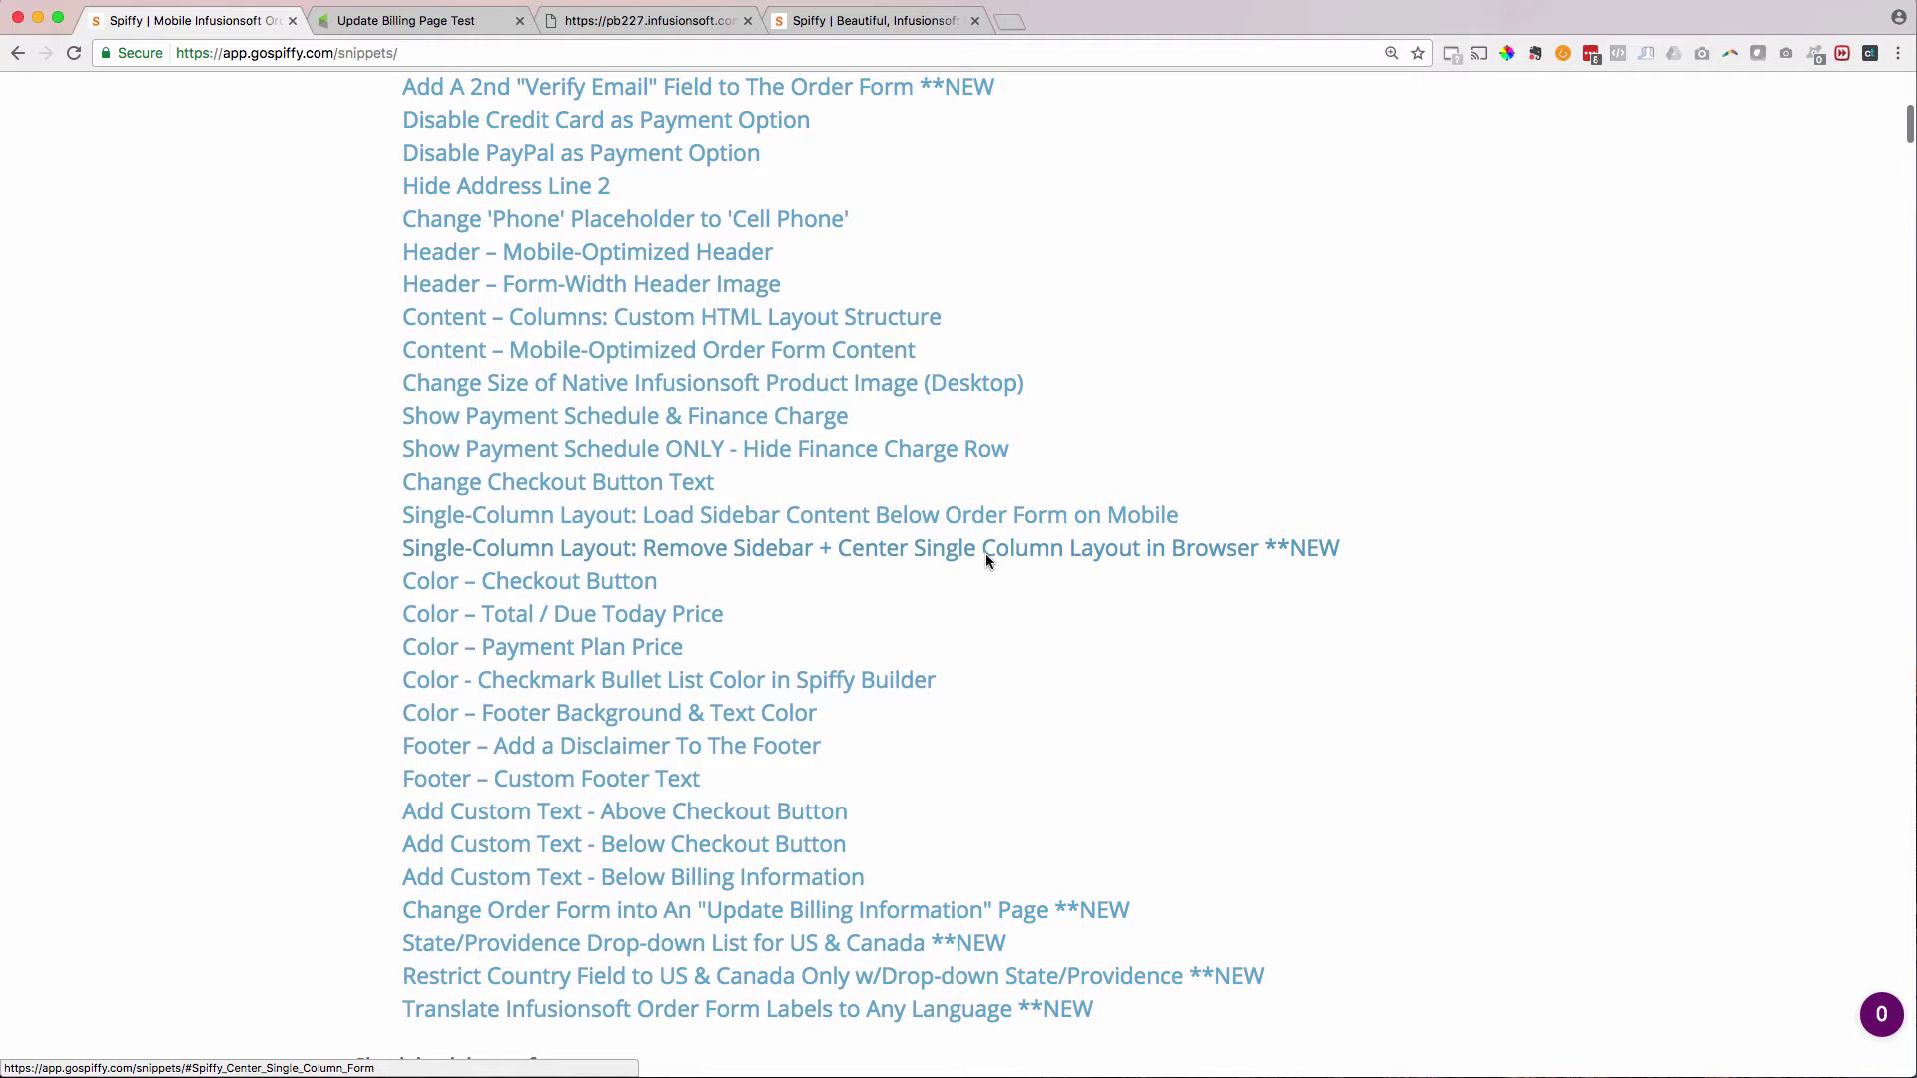
pyautogui.click(1123, 553)
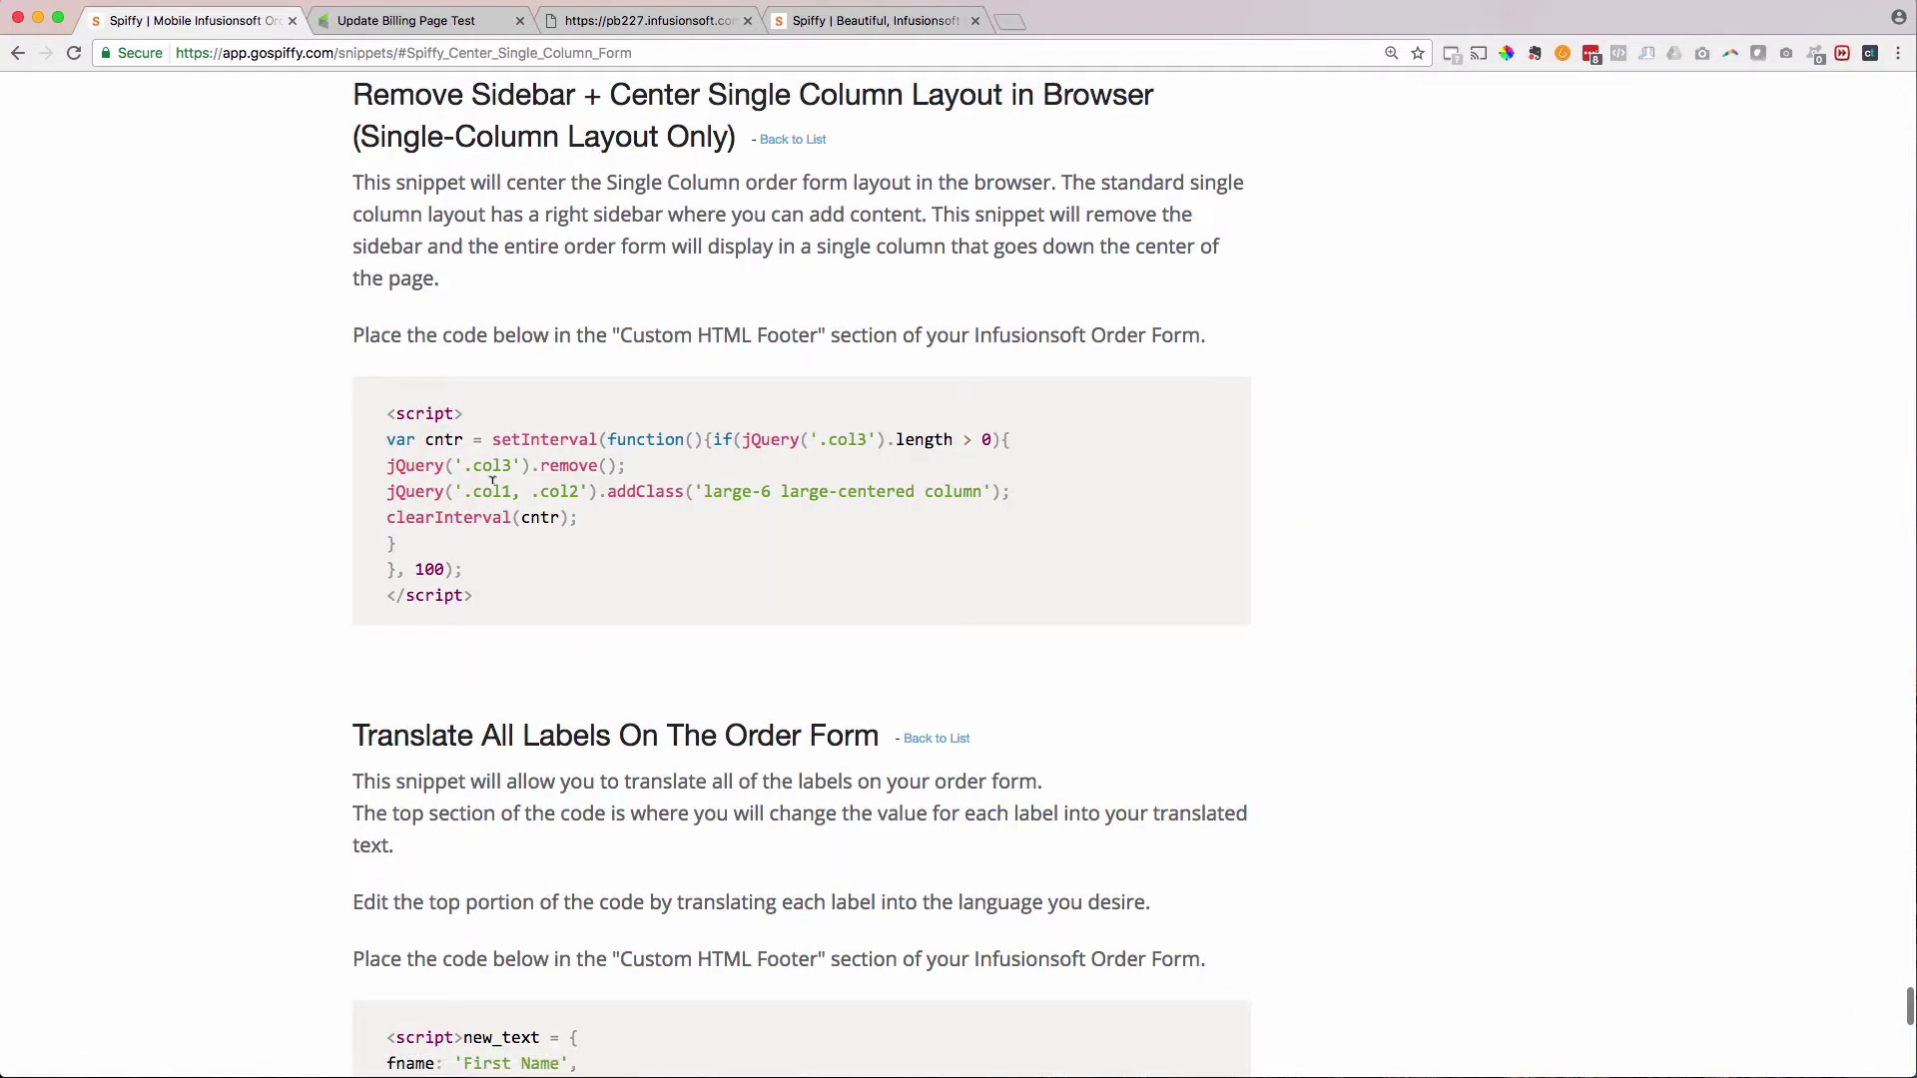
pyautogui.tripleClick(445, 490)
pyautogui.hotkey('ctrl', 'c')
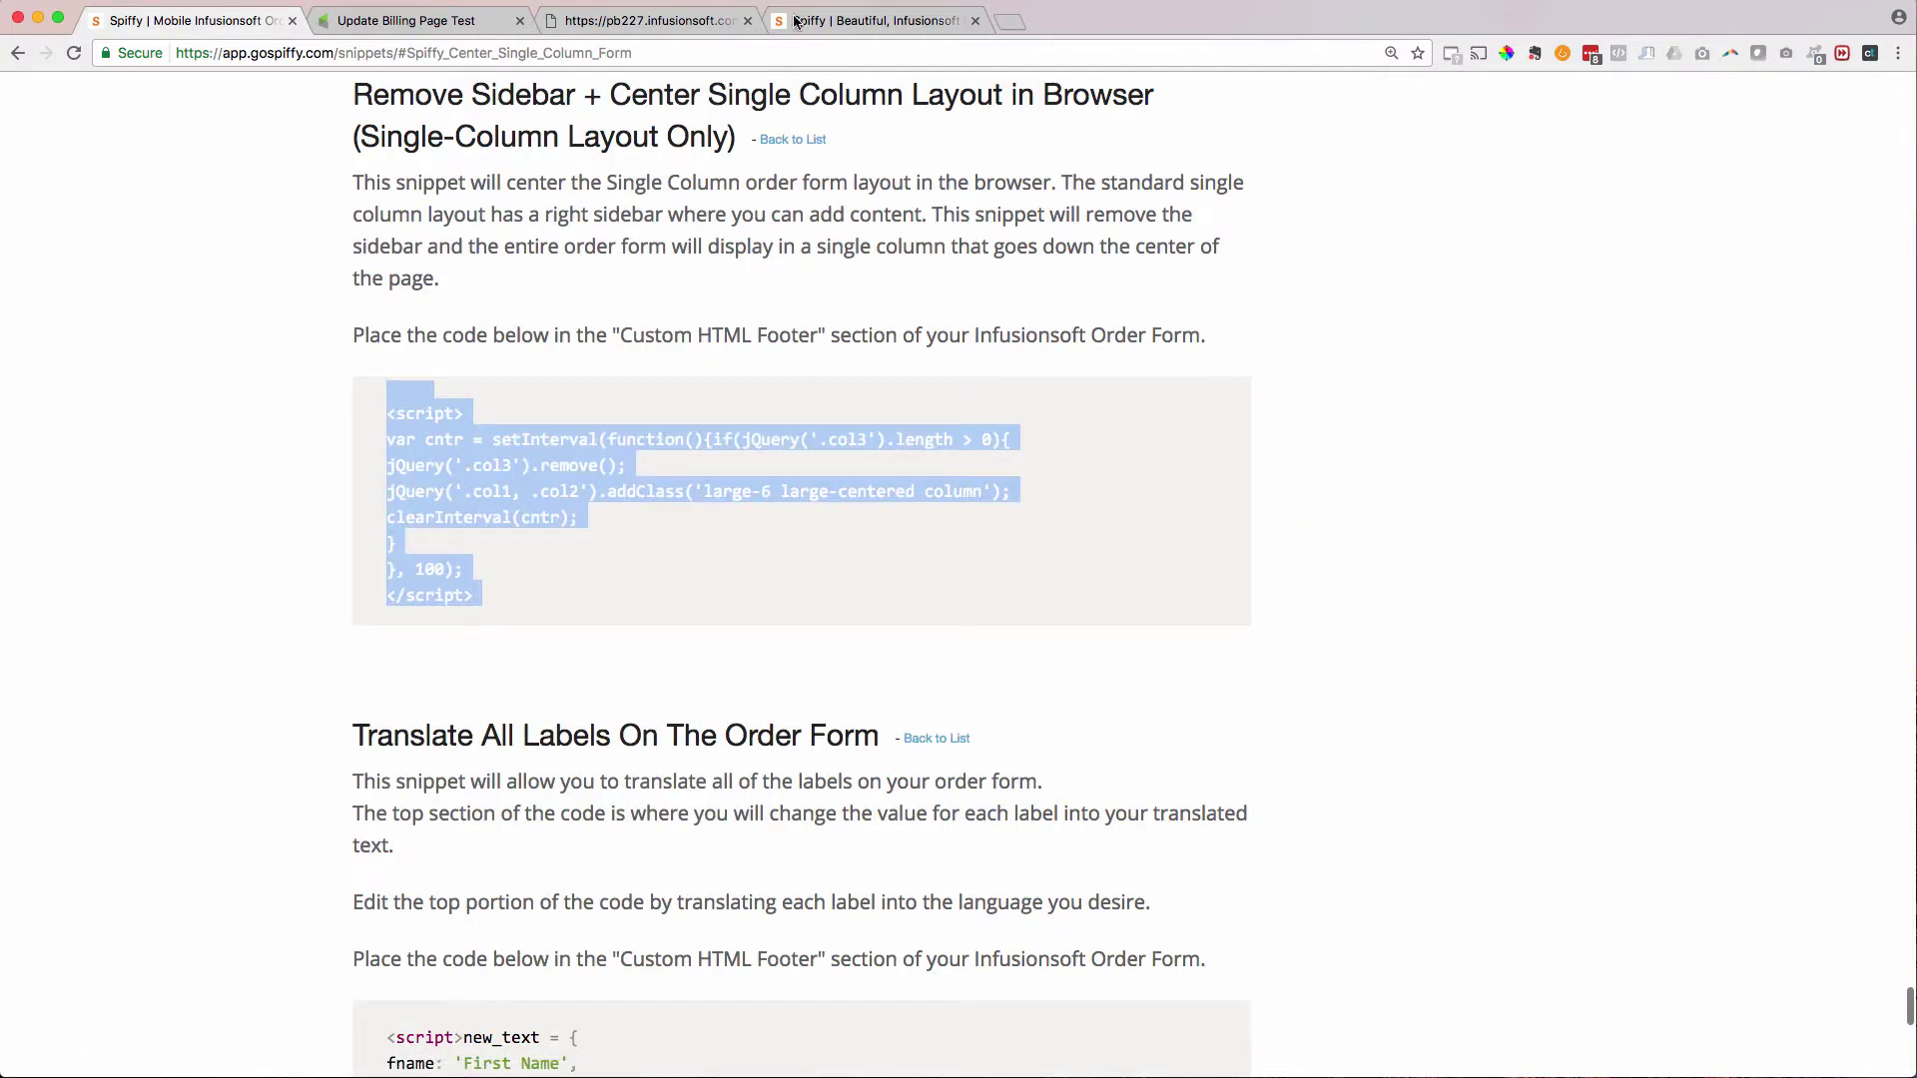
# - Paste the centering script on a new line after the Custom Footer code, save, and view the form
pyautogui.click(451, 20)
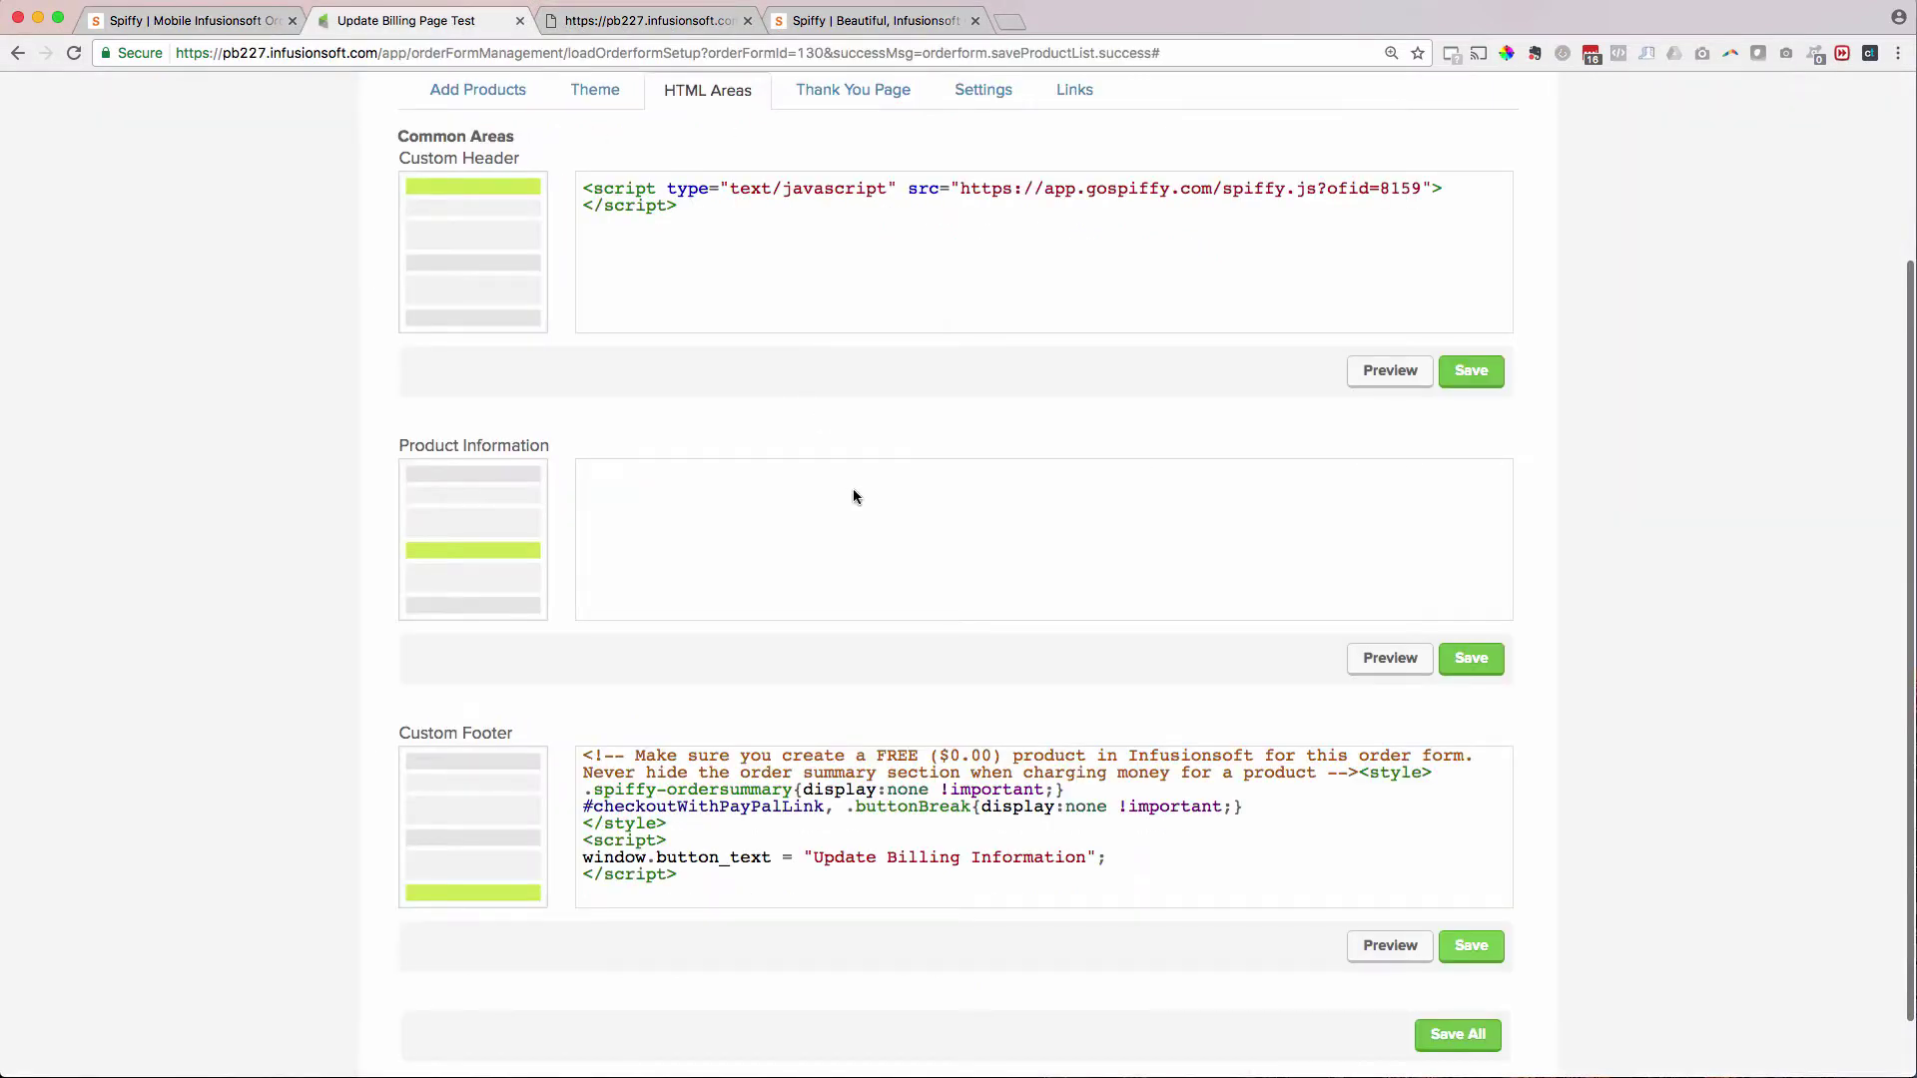
pyautogui.click(811, 879)
pyautogui.press('Return')
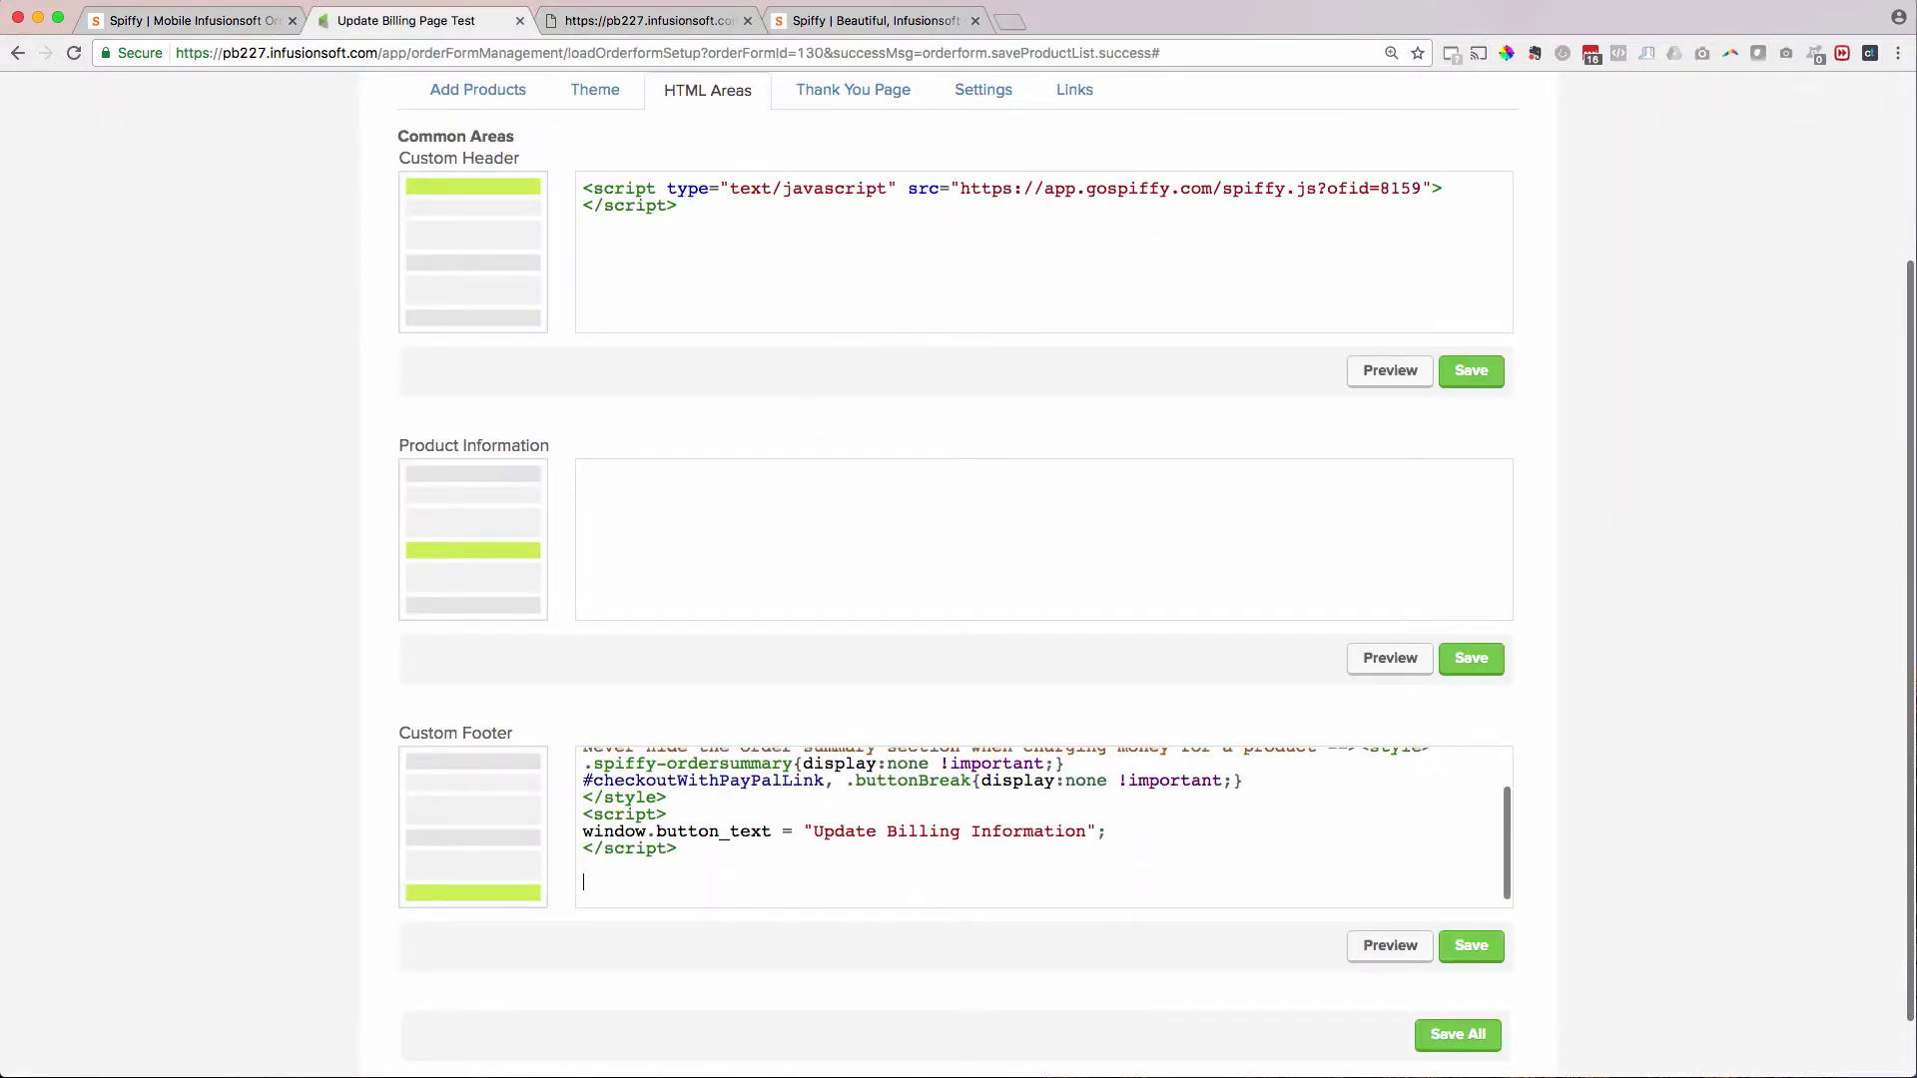
pyautogui.hotkey('ctrl', 'v')
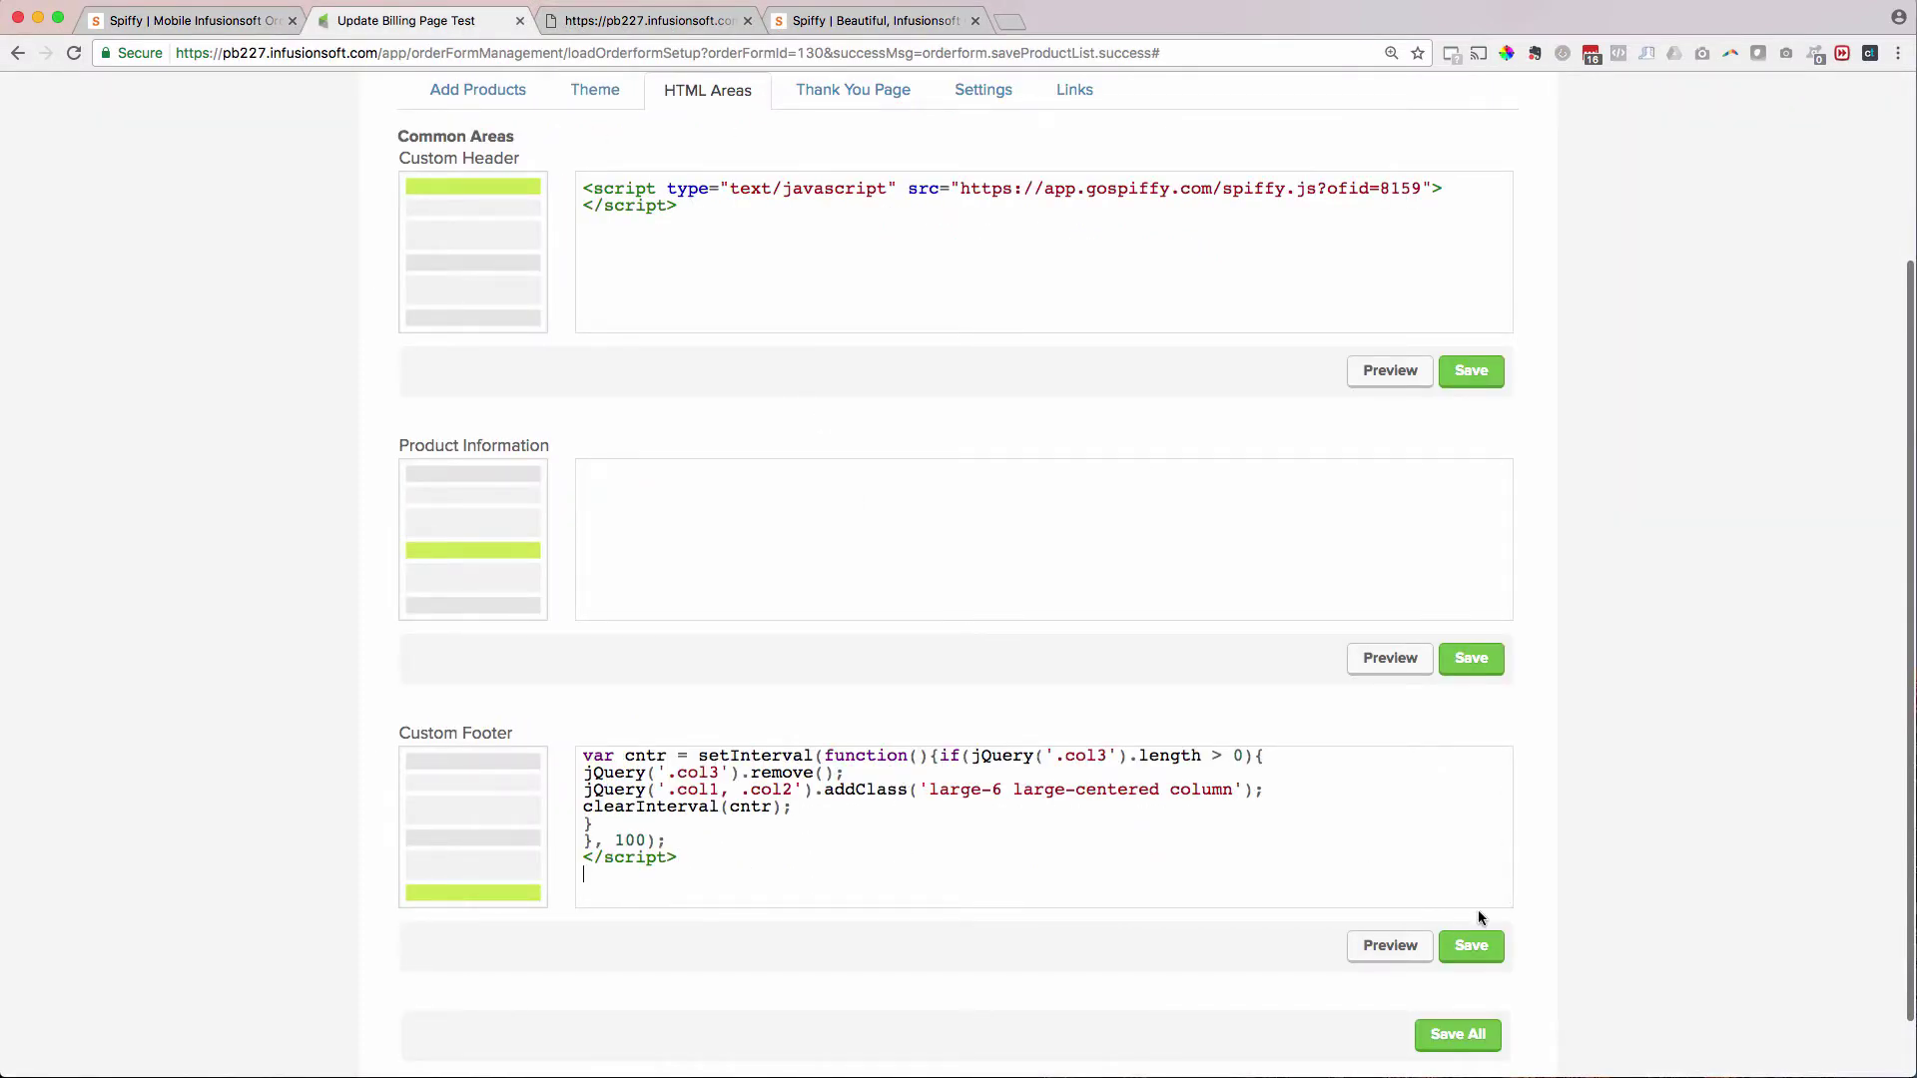
pyautogui.click(1474, 951)
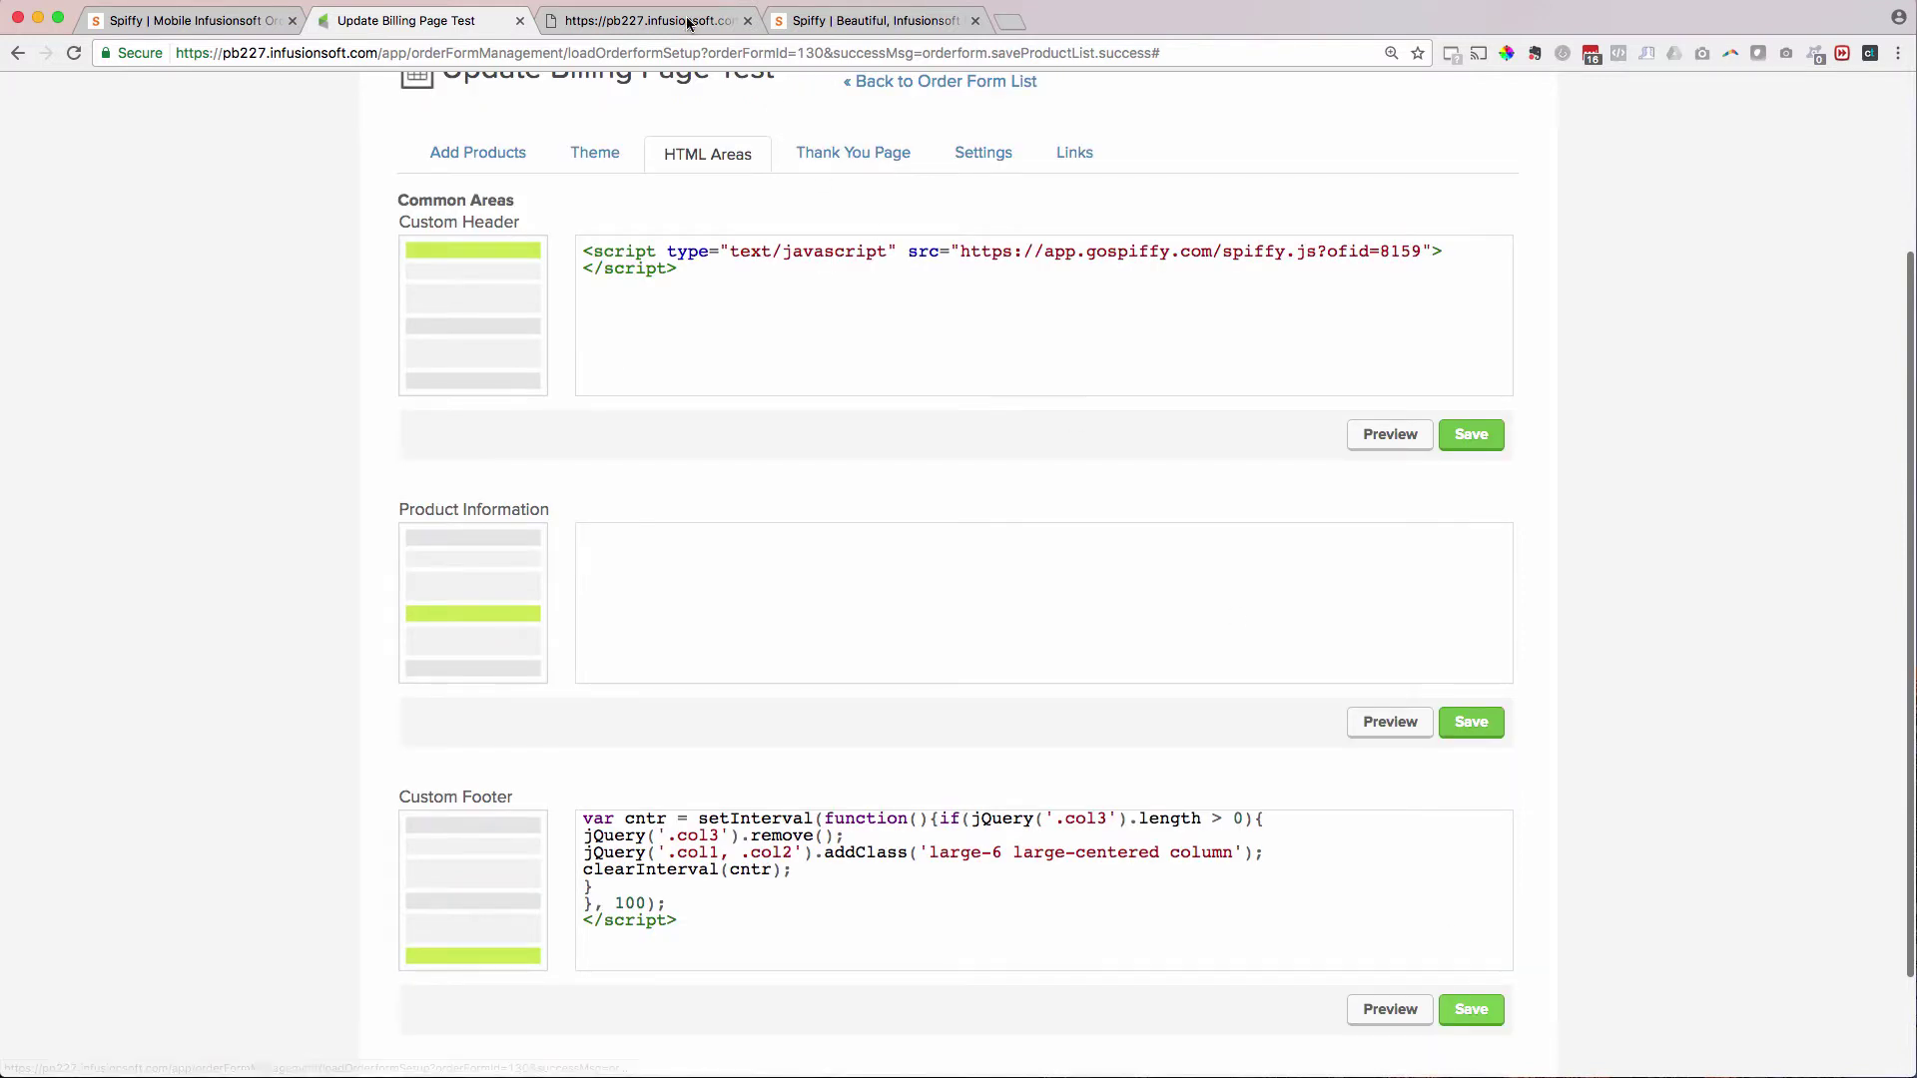
pyautogui.click(667, 20)
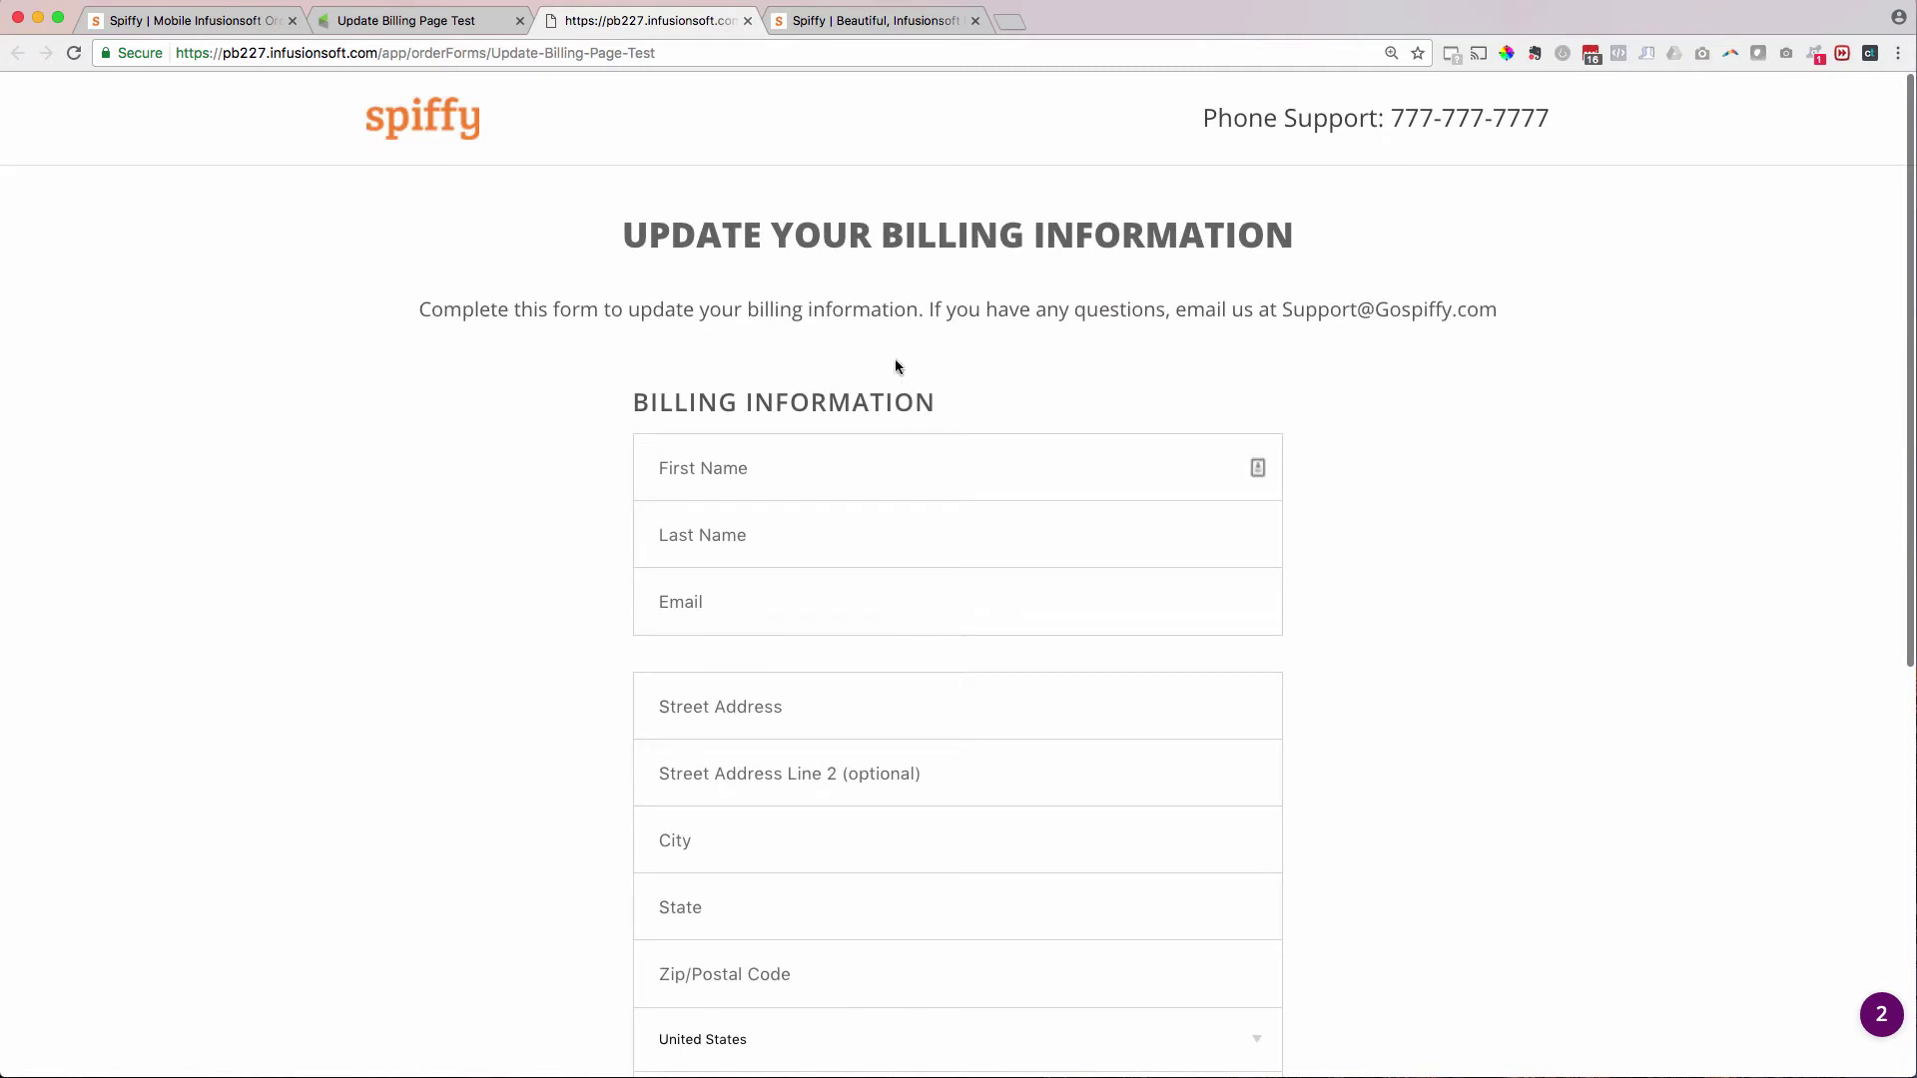
pyautogui.scroll(-7, 904, 697)
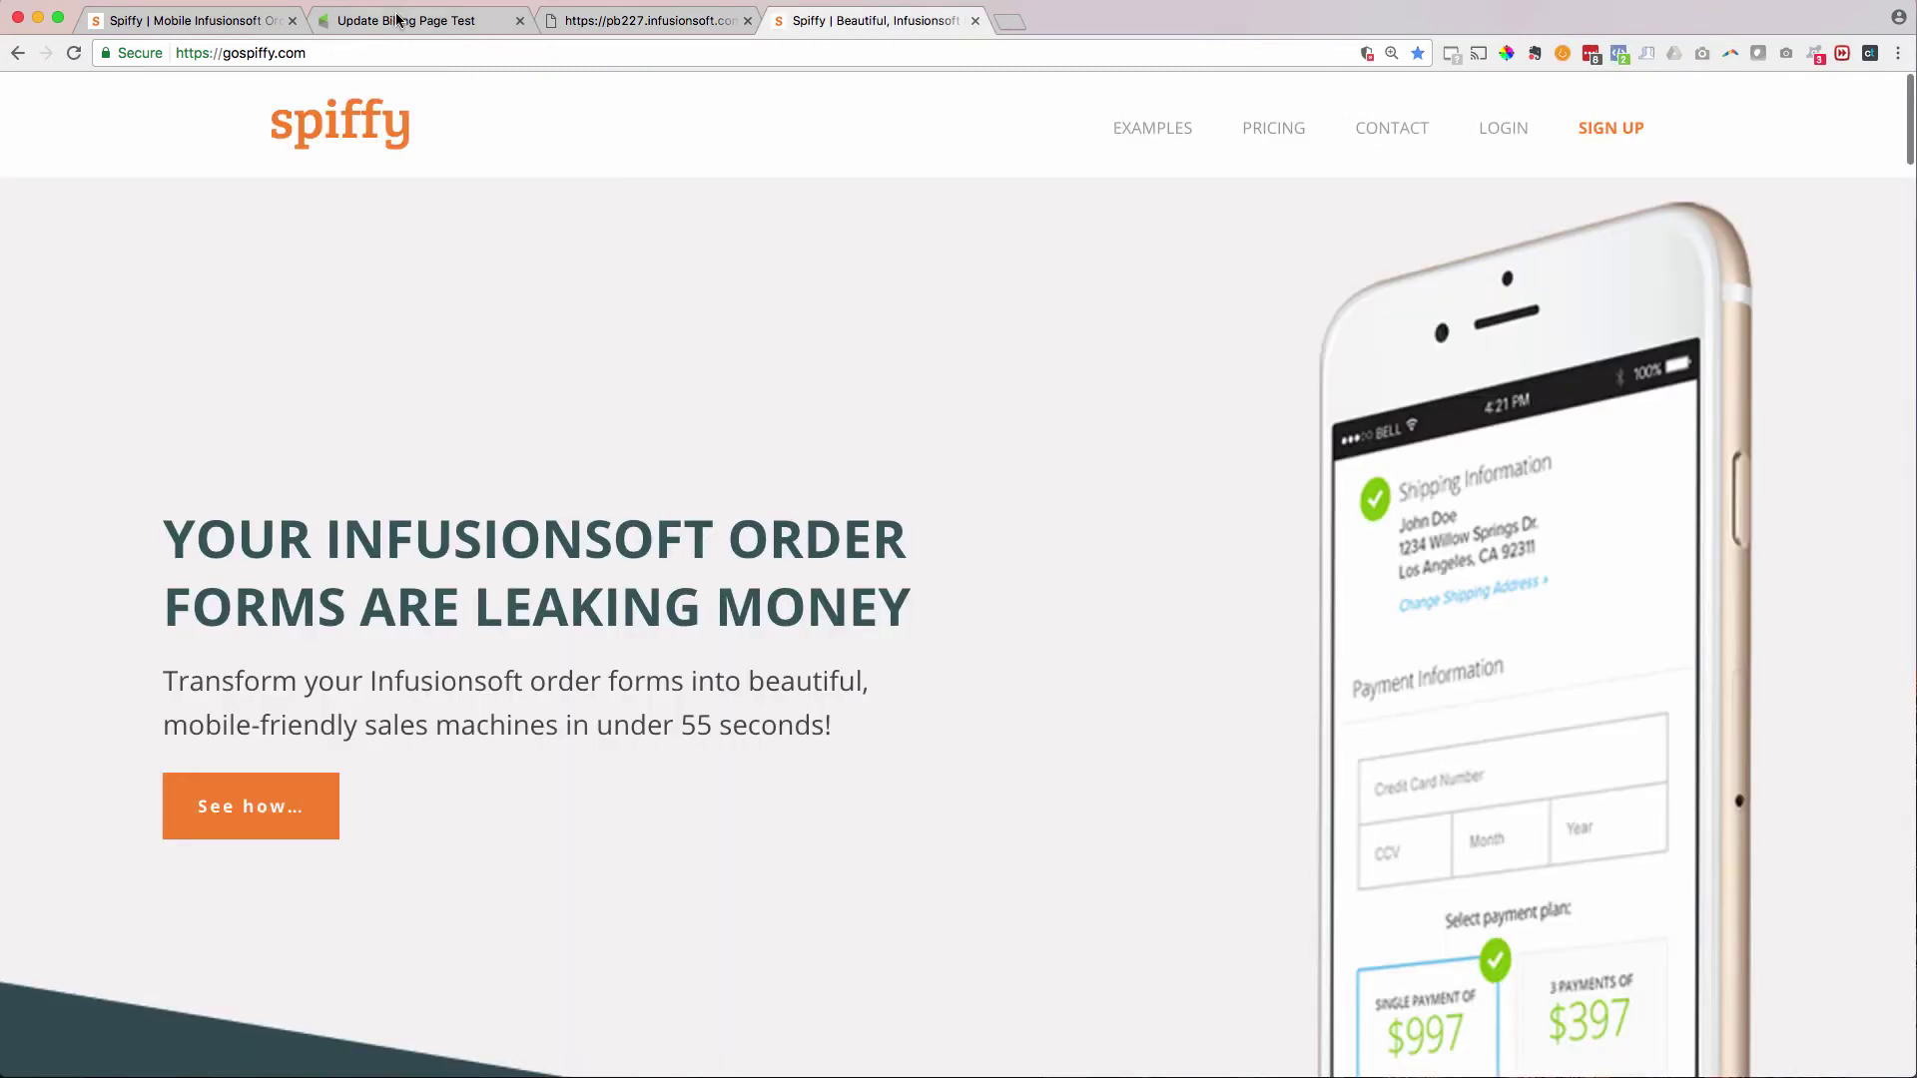
pyautogui.click(400, 20)
pyautogui.scroll(2, 958, 575)
pyautogui.click(624, 20)
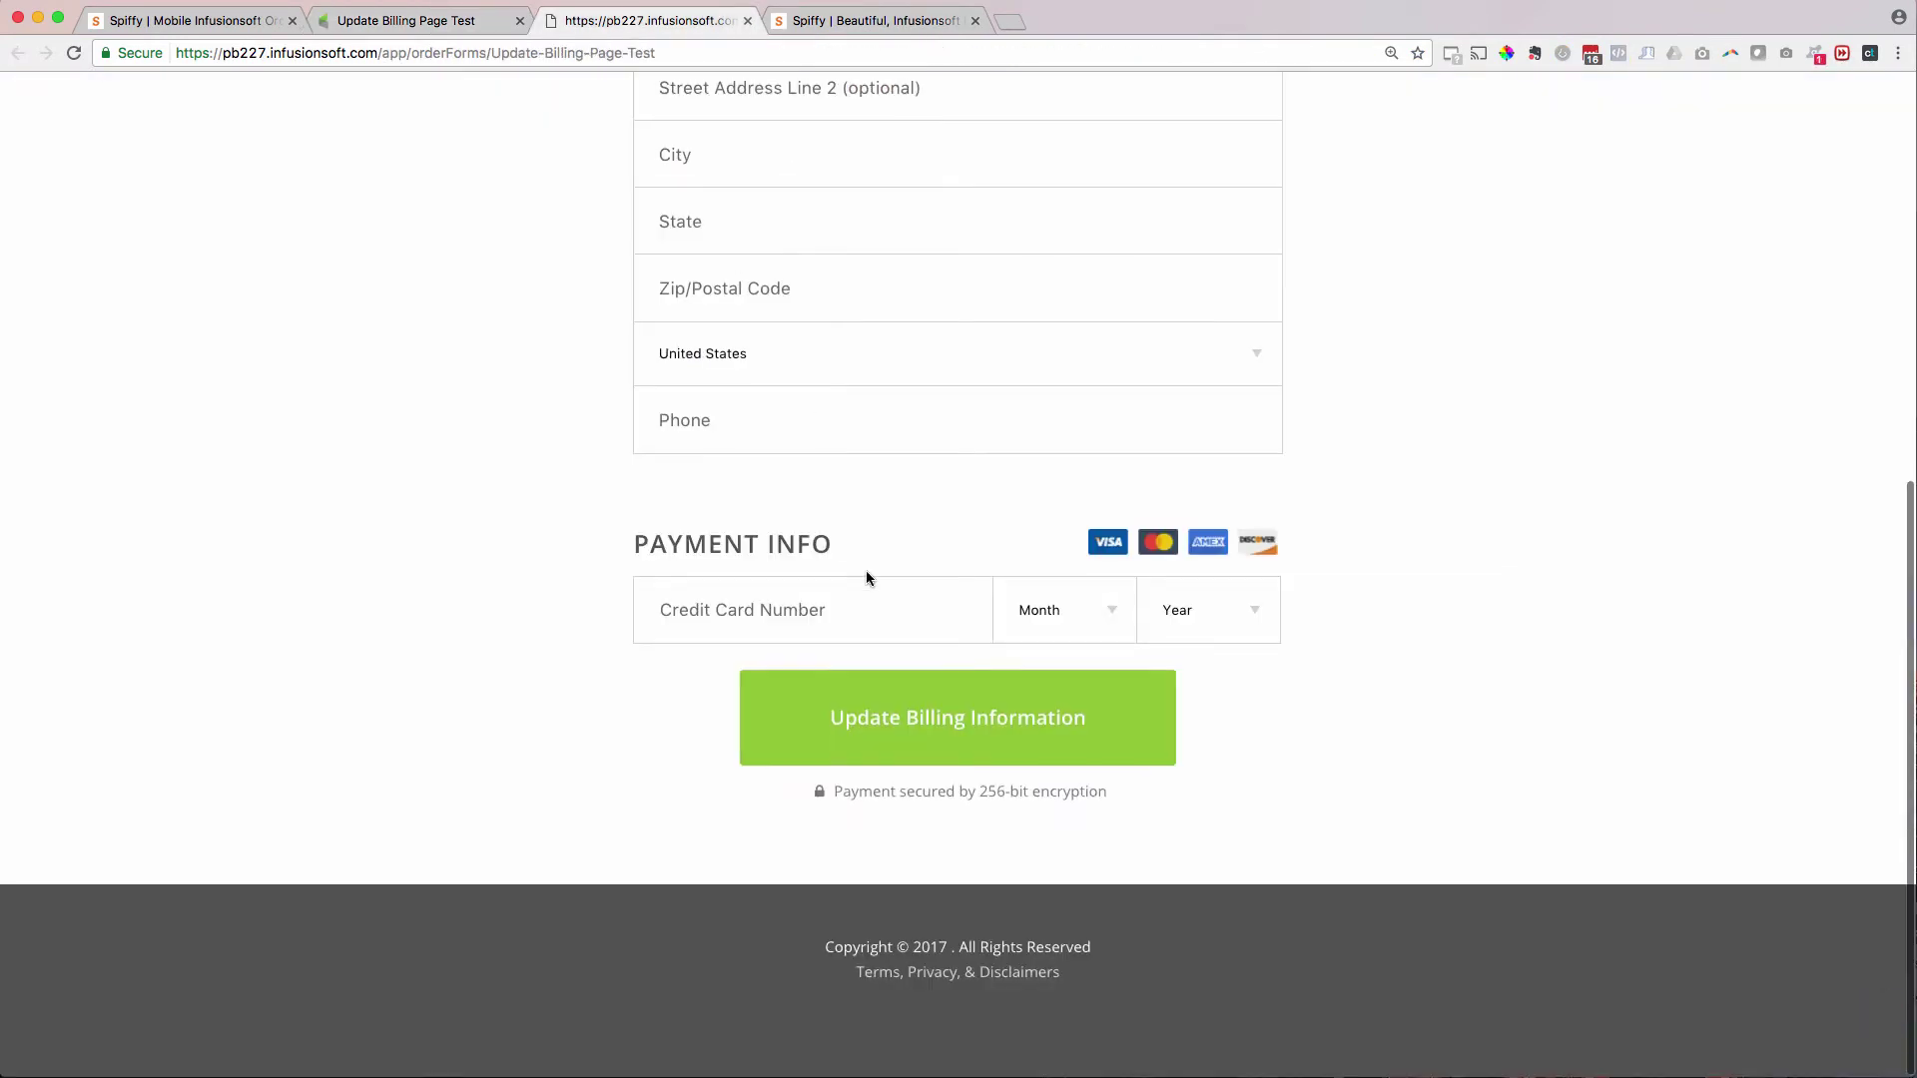
pyautogui.scroll(10, 866, 571)
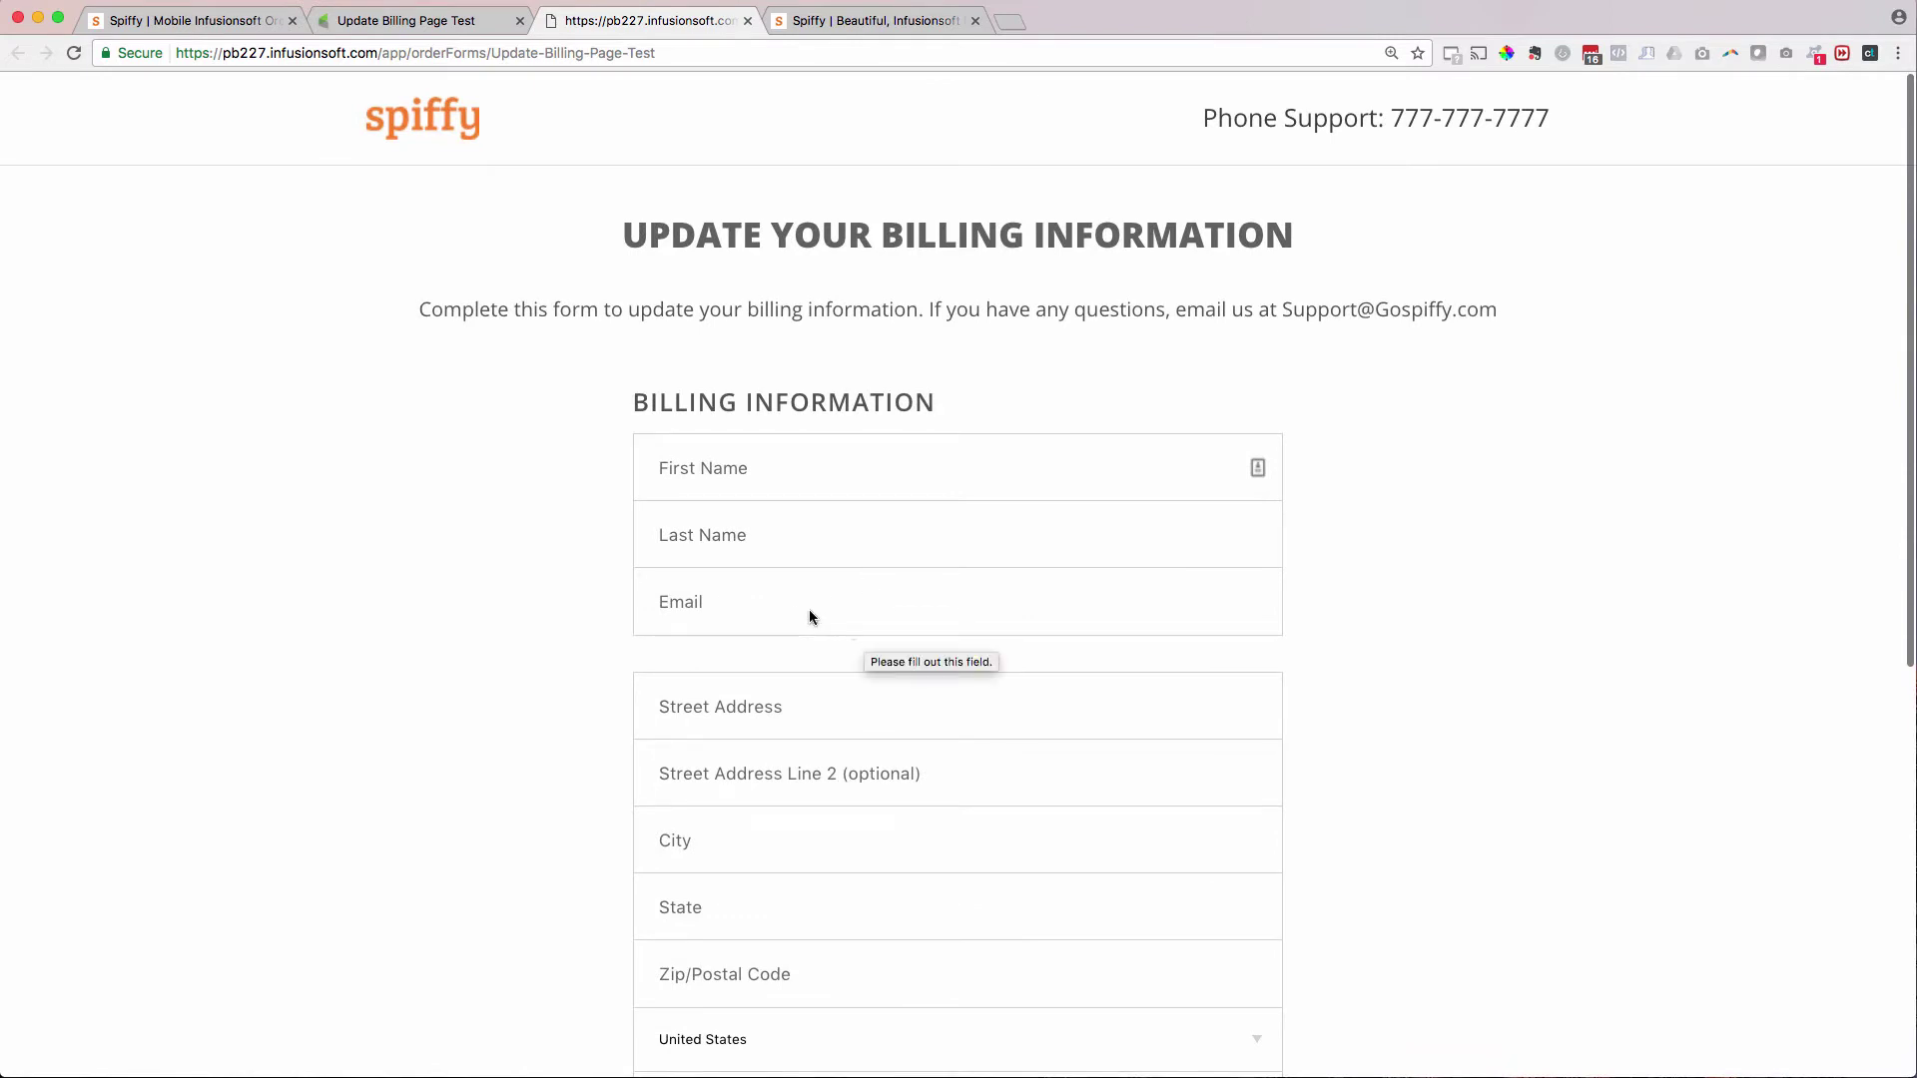
pyautogui.scroll(-3, 1237, 611)
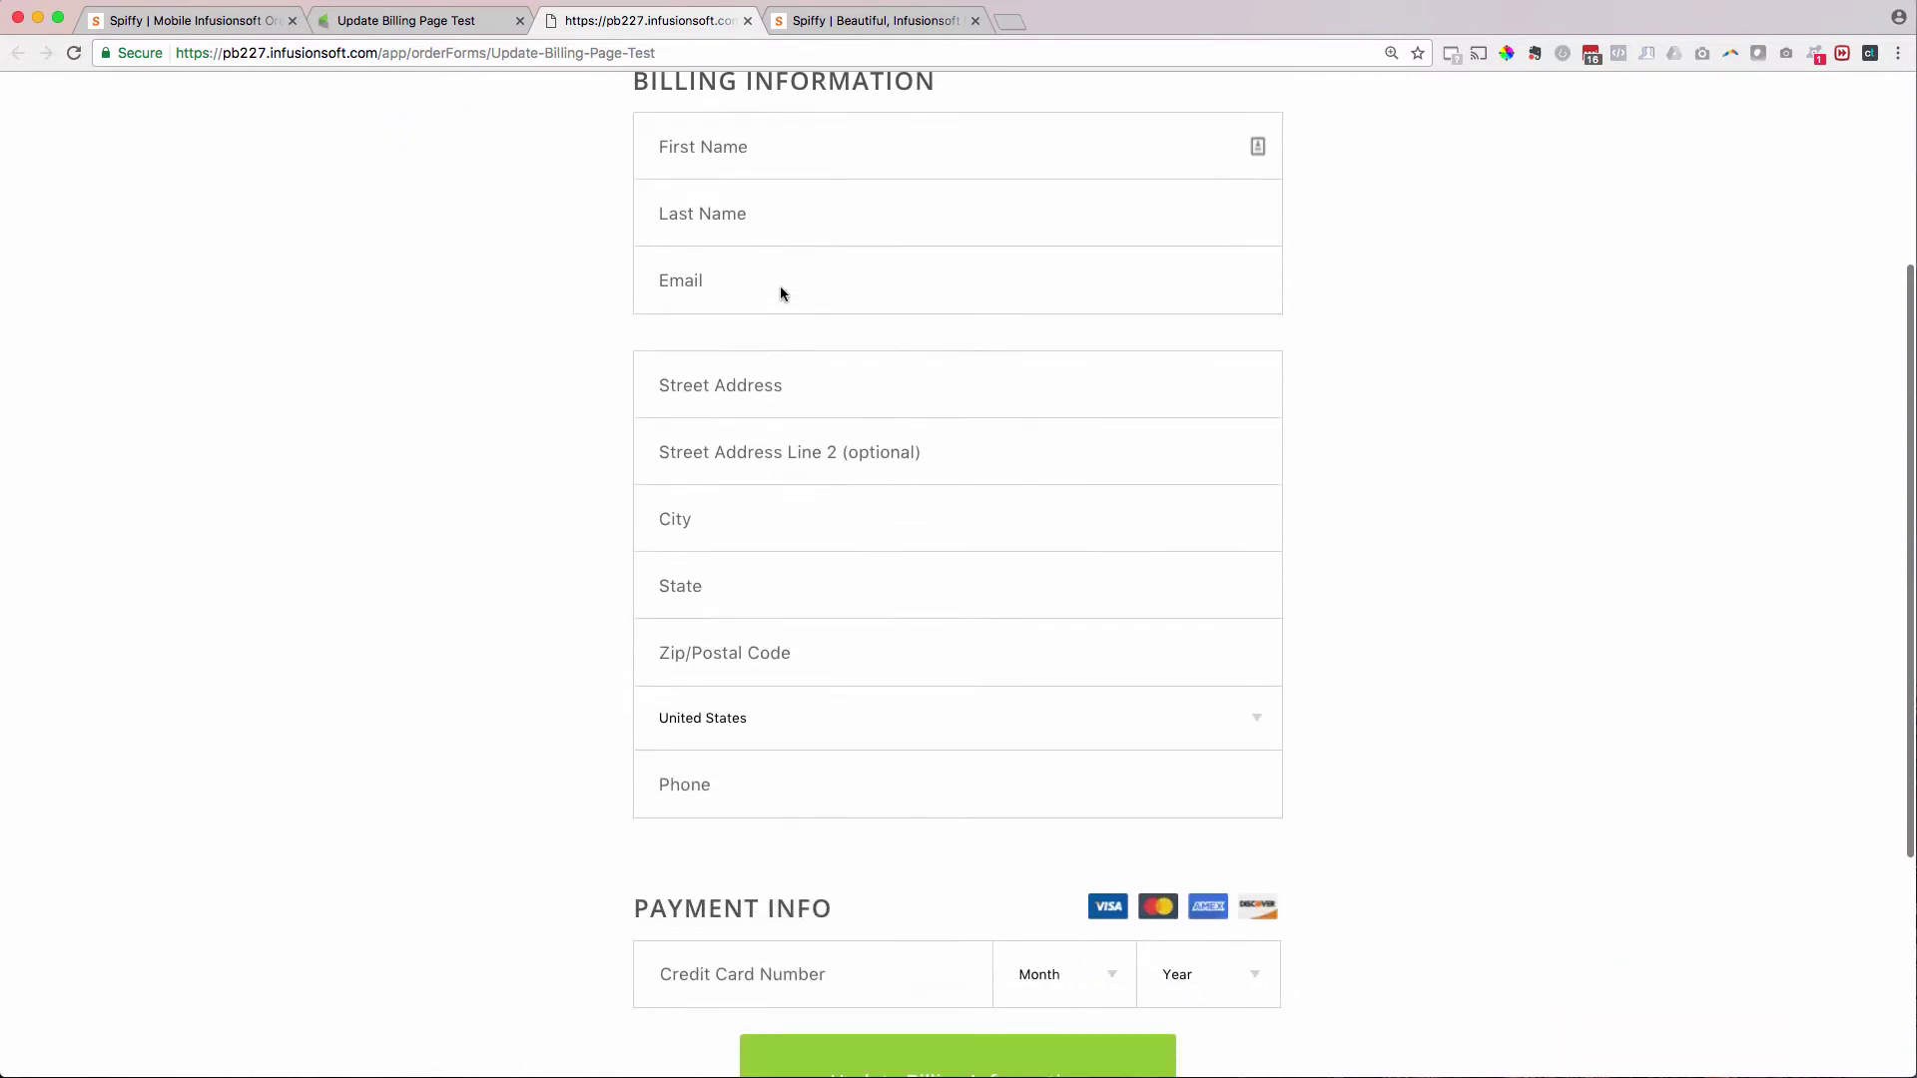
pyautogui.click(723, 280)
pyautogui.scroll(2, 427, 283)
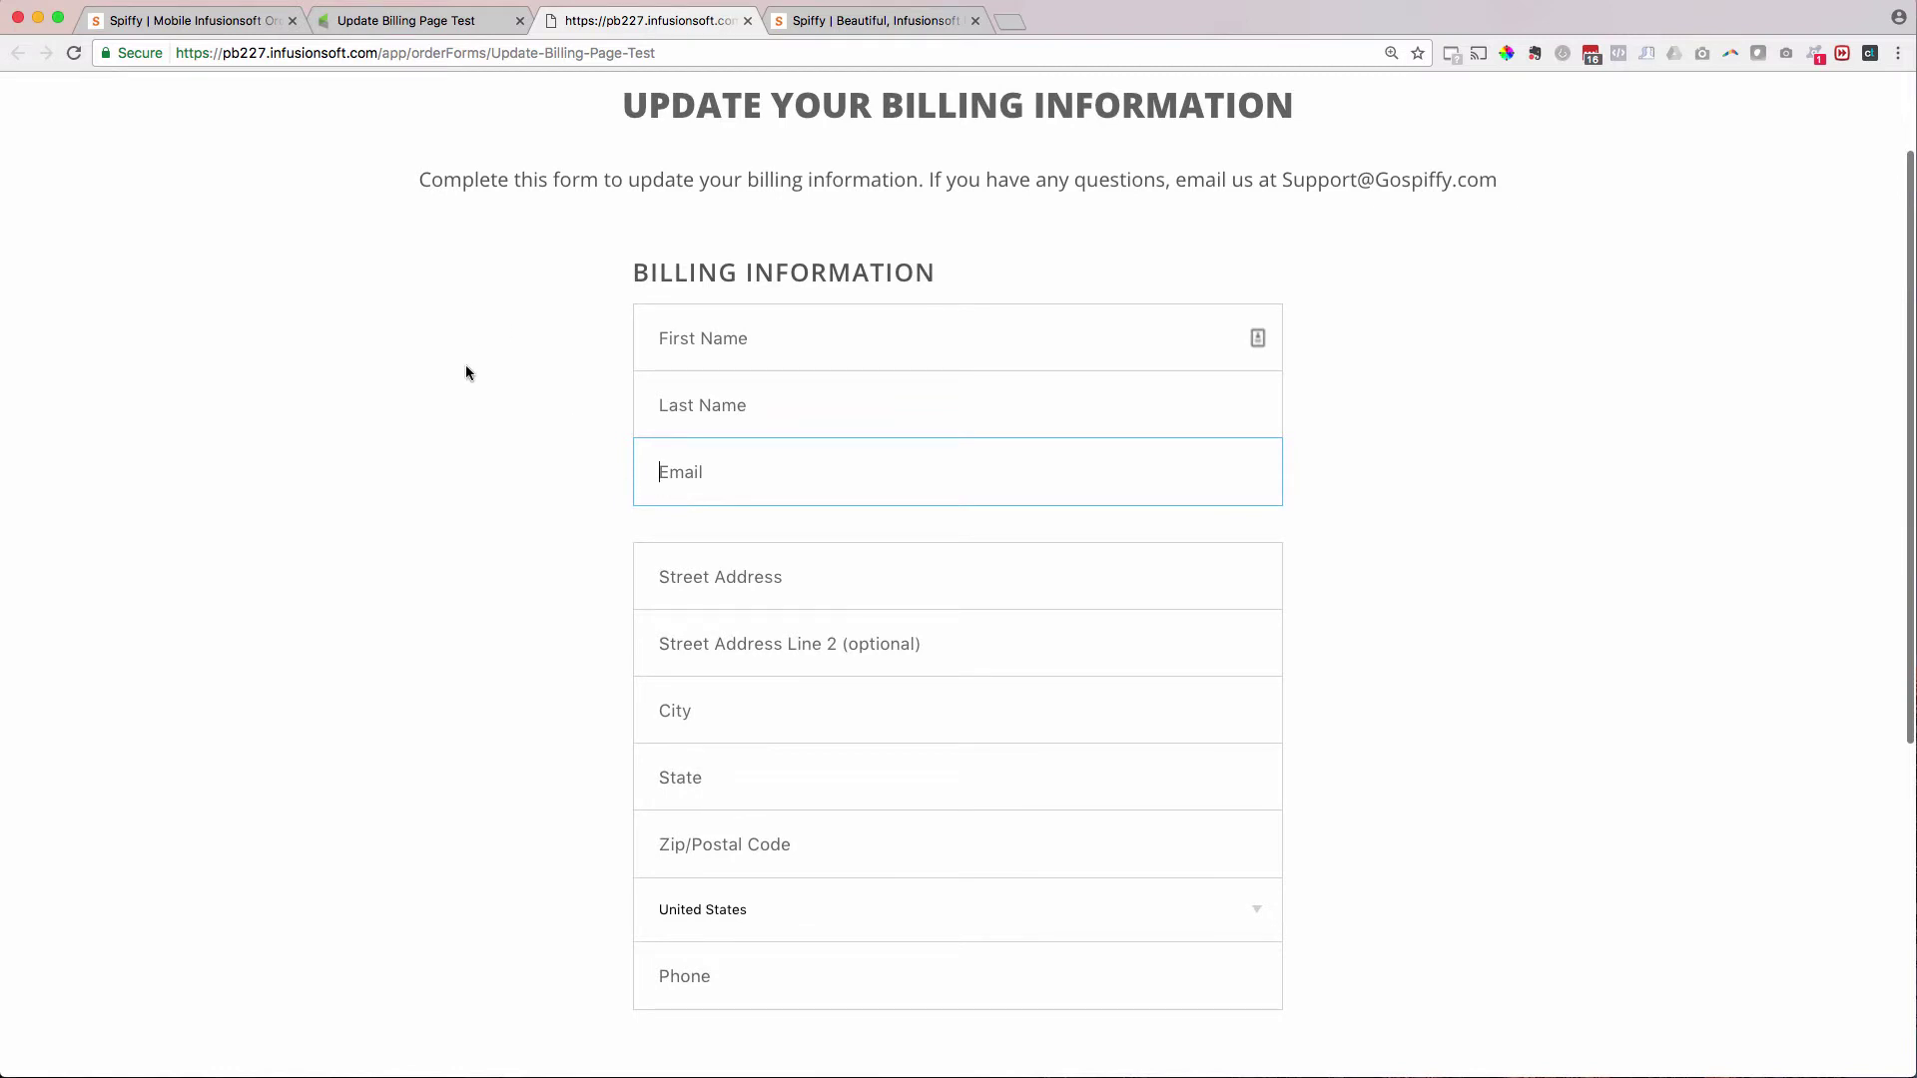
pyautogui.scroll(2, 465, 372)
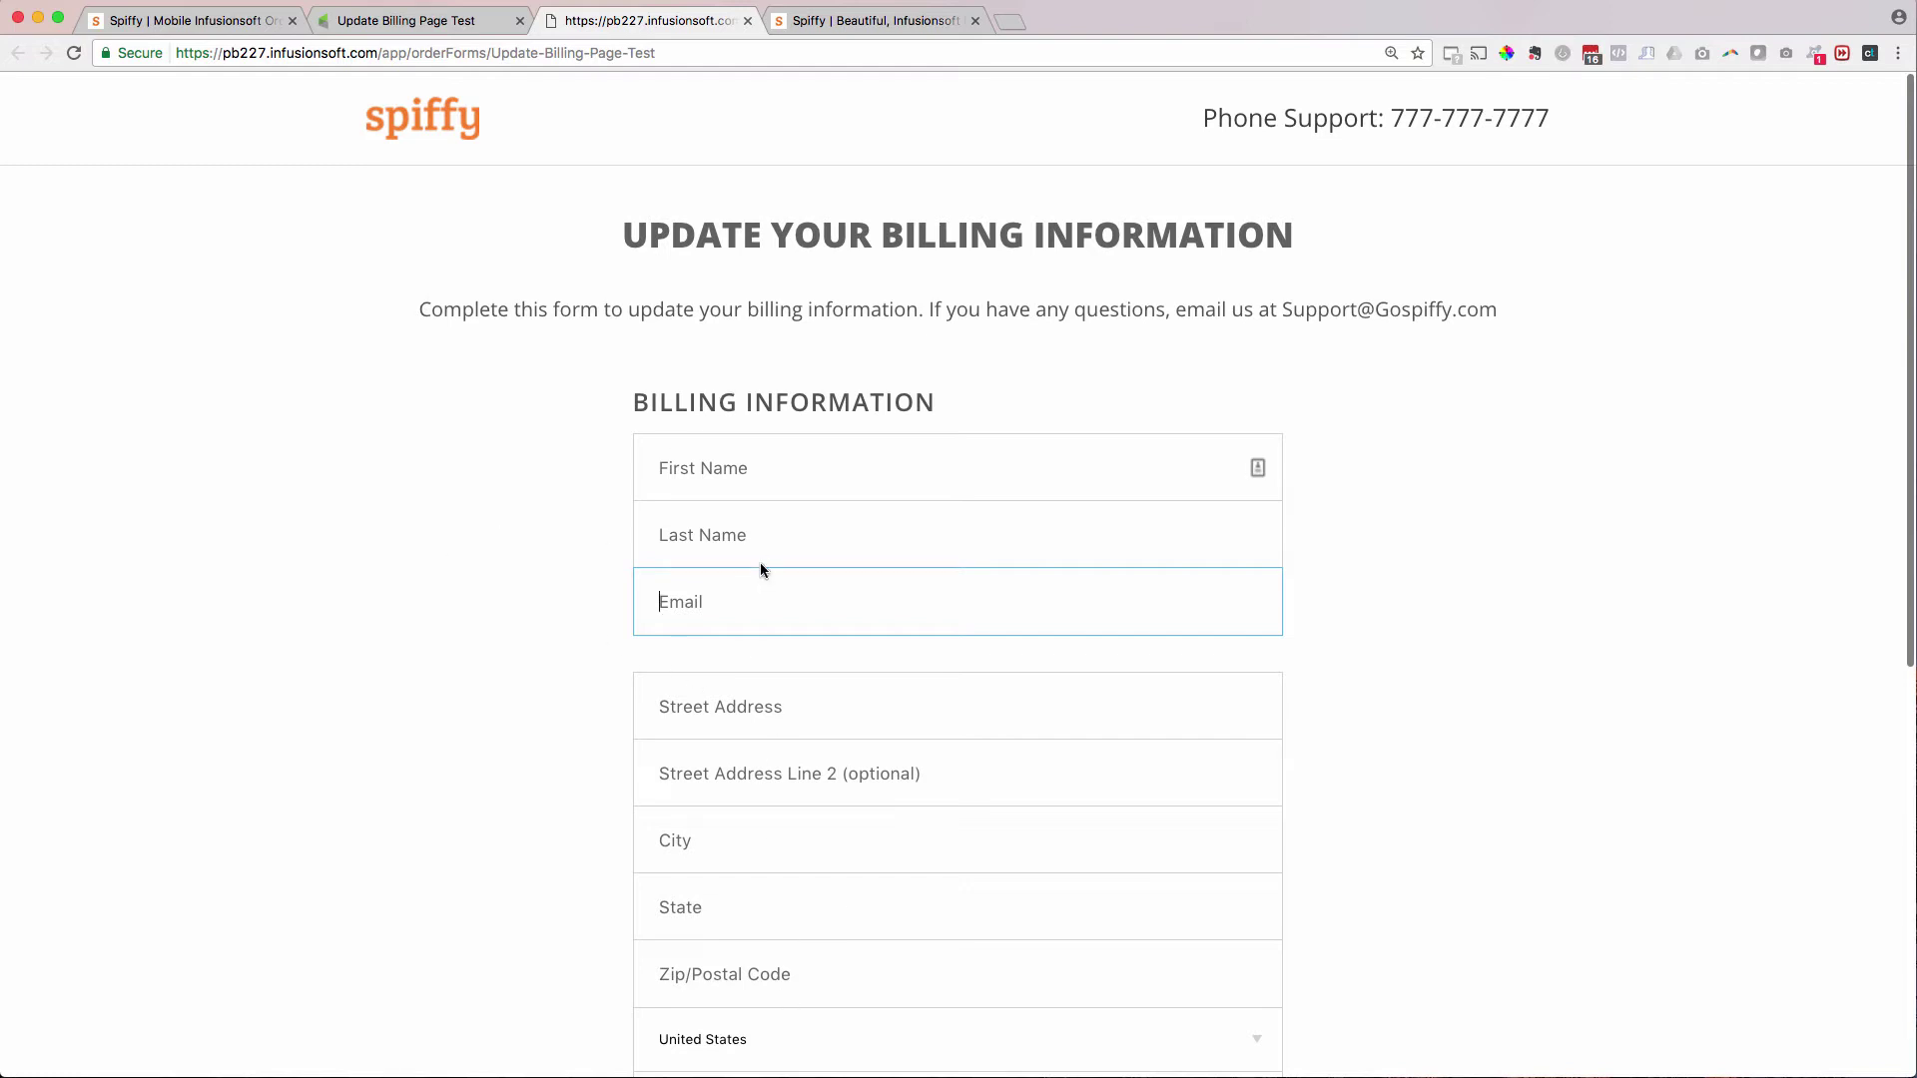
pyautogui.scroll(-10, 559, 634)
pyautogui.scroll(5, 730, 204)
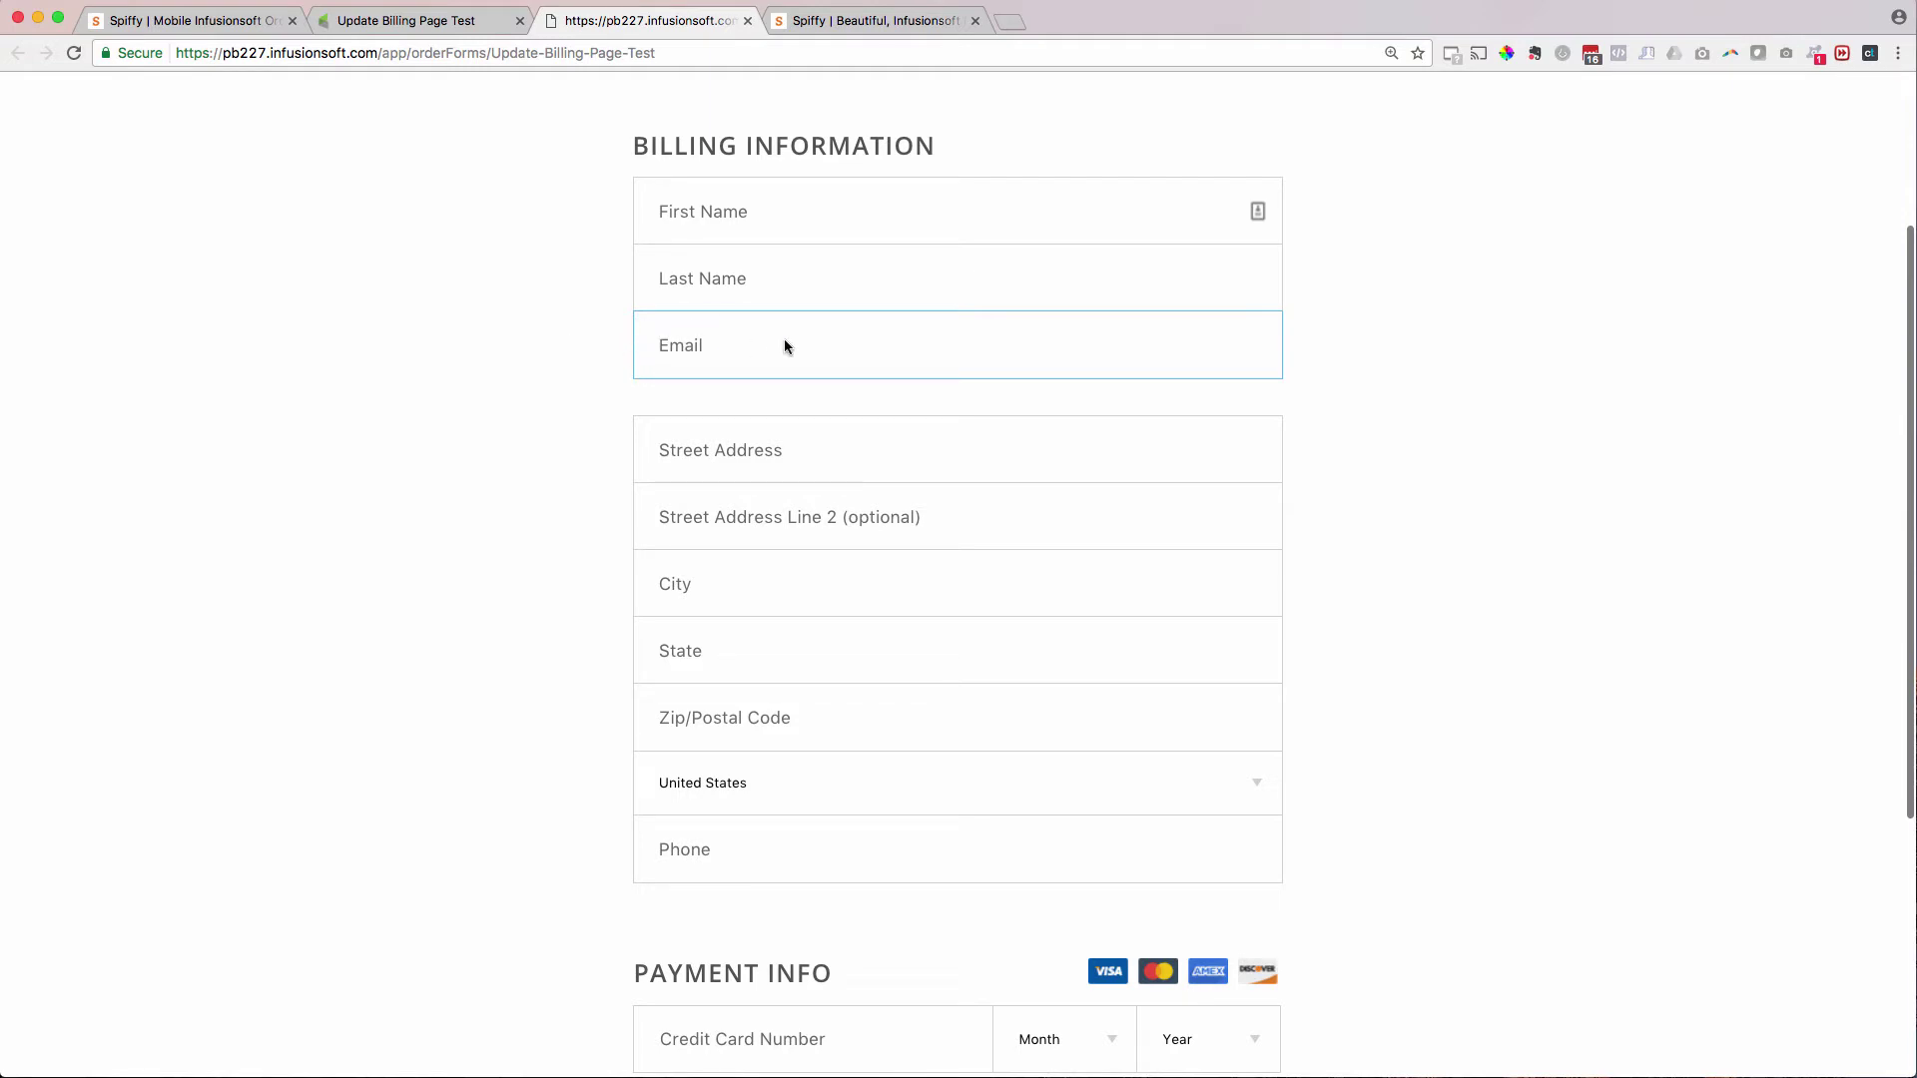
# - Test the Email field and scroll through the centred single-column billing form
pyautogui.click(509, 347)
pyautogui.click(700, 350)
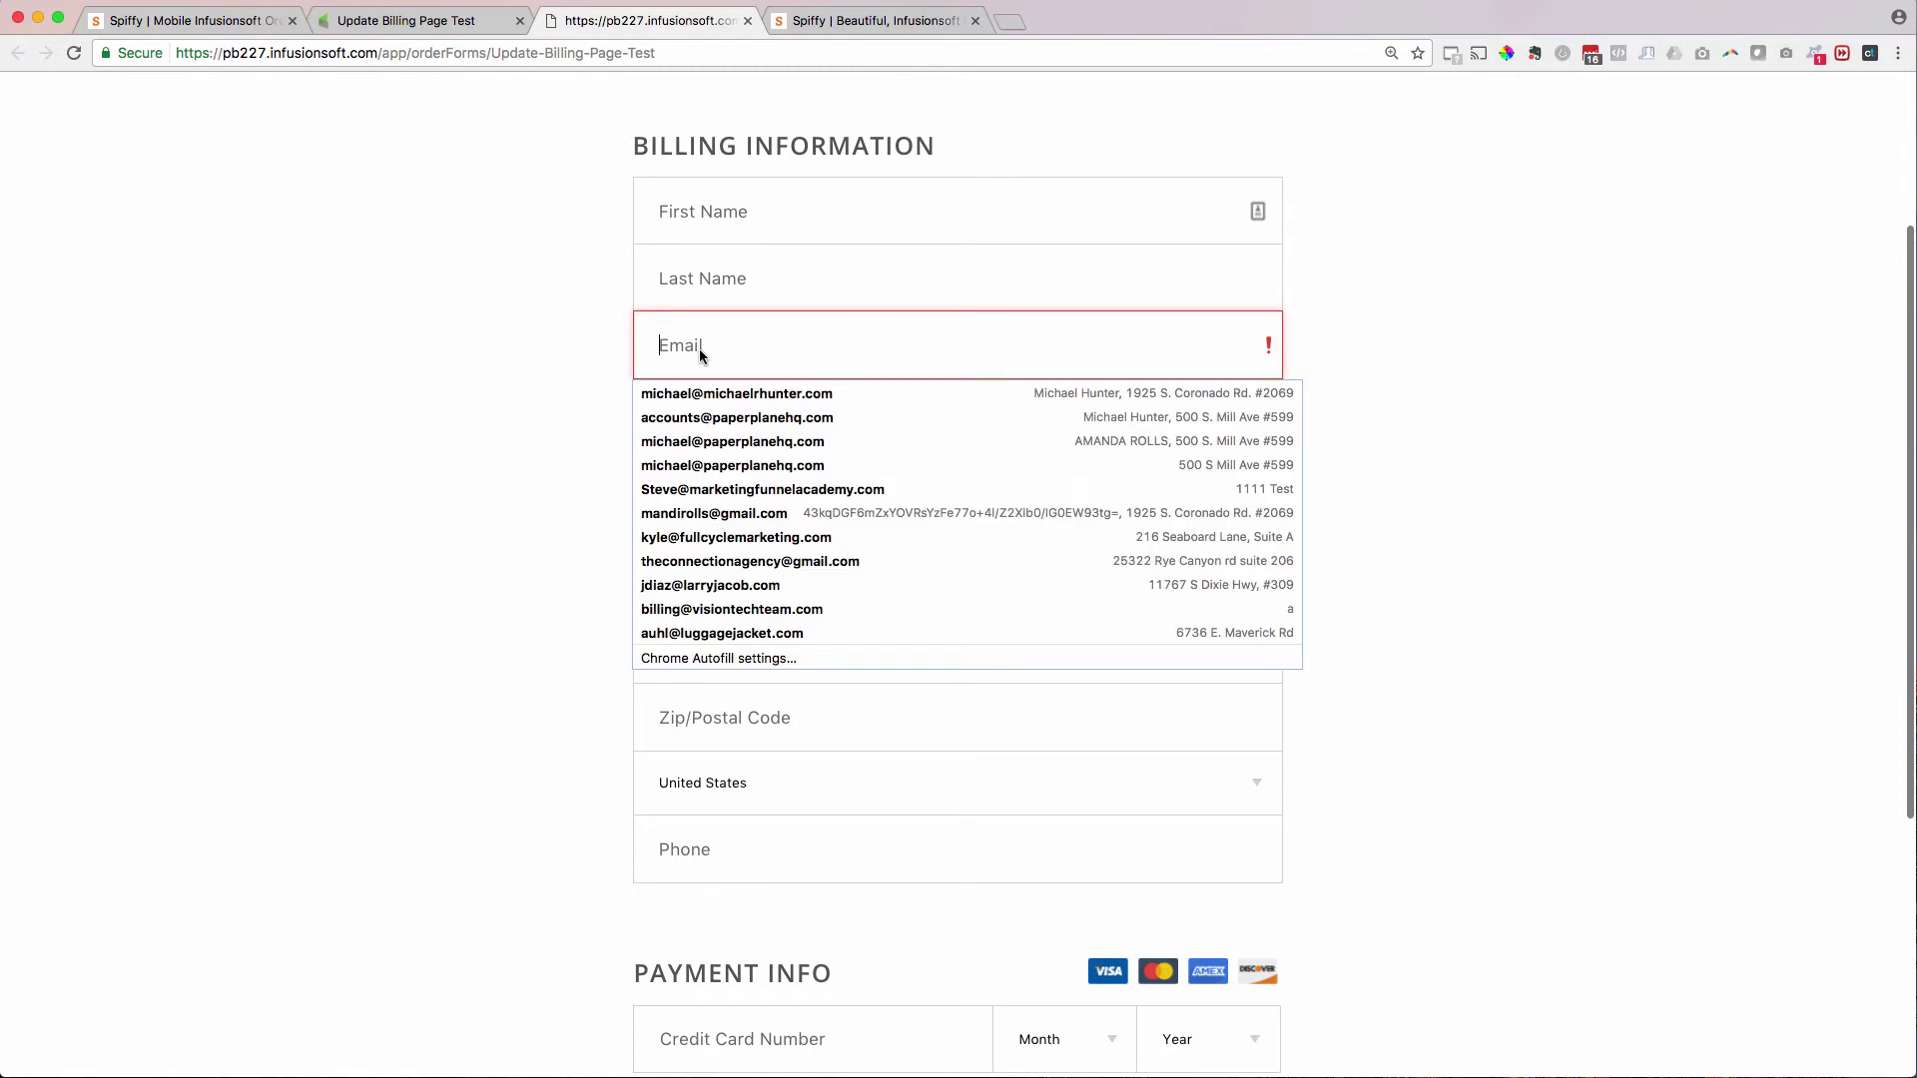
pyautogui.click(1544, 325)
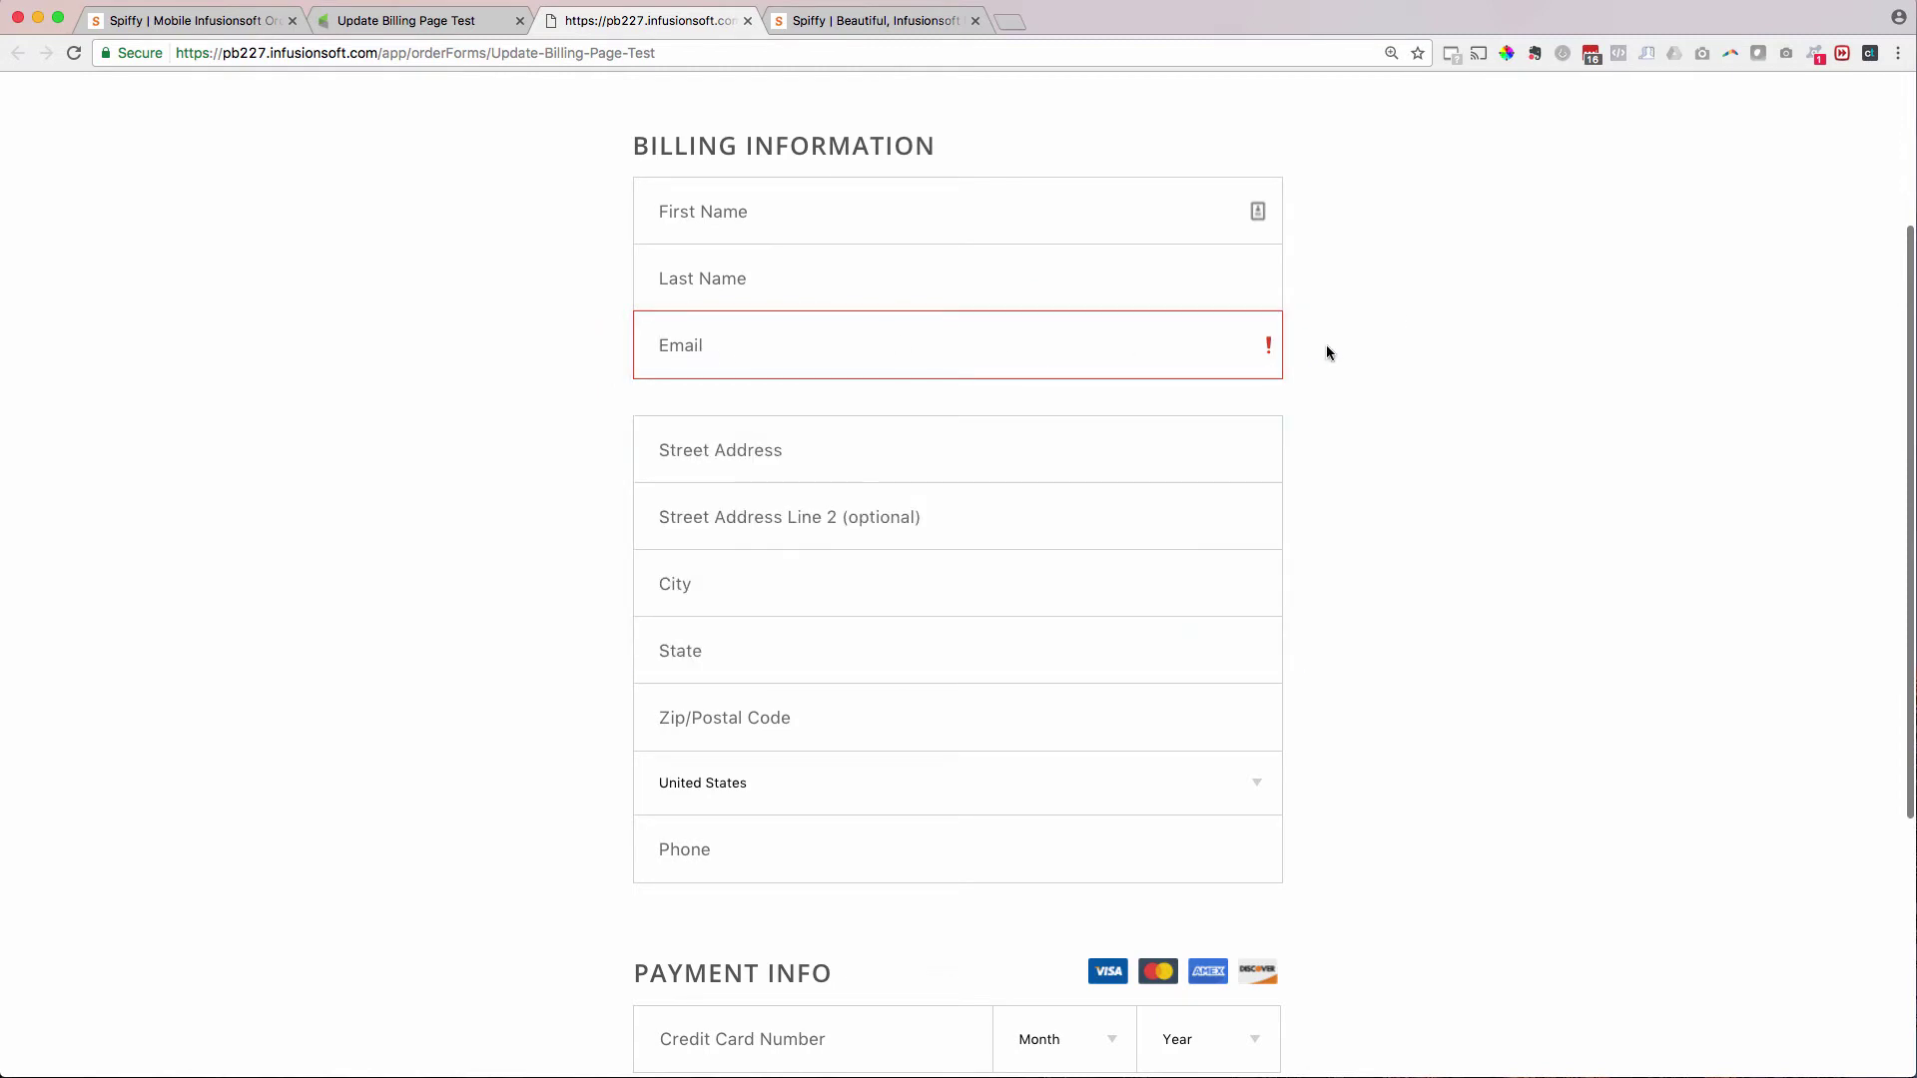
pyautogui.scroll(-5, 1326, 351)
pyautogui.scroll(8, 1326, 351)
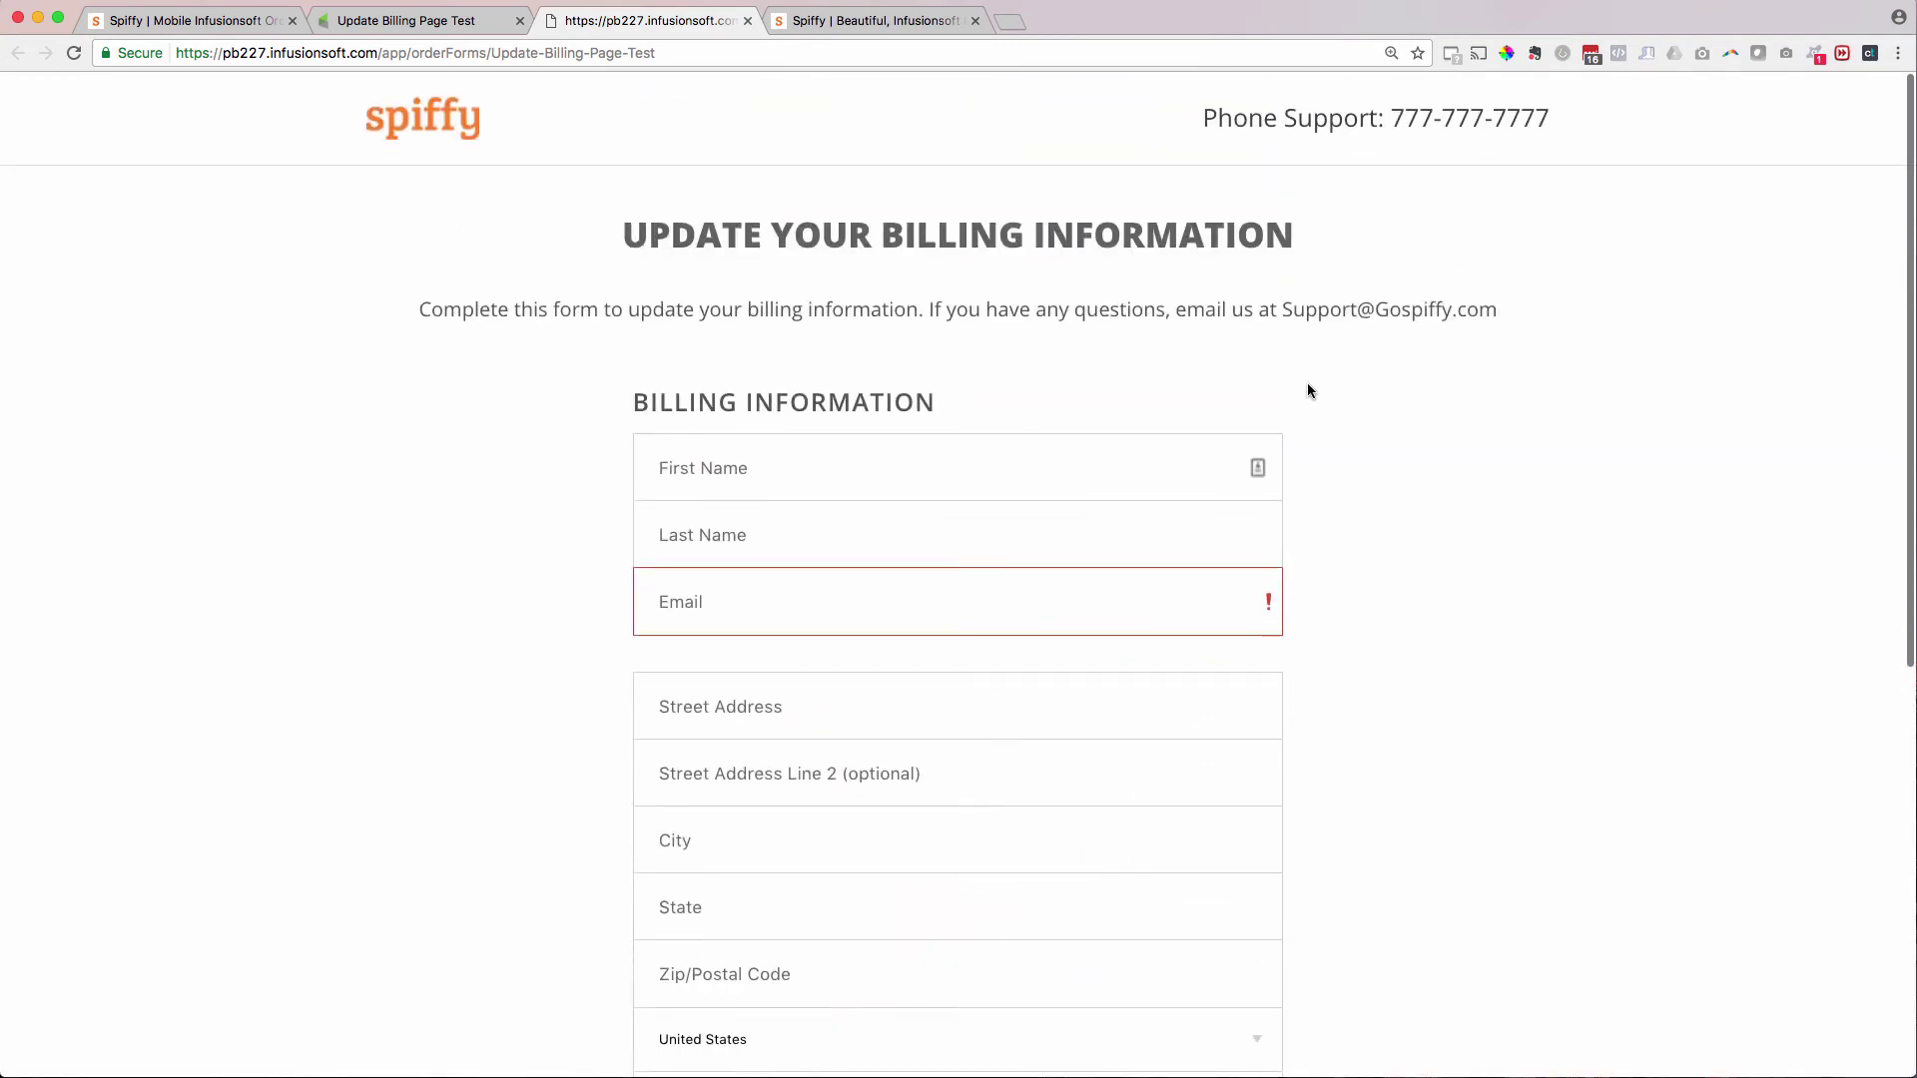
pyautogui.scroll(-5, 1364, 487)
pyautogui.scroll(-2, 1364, 493)
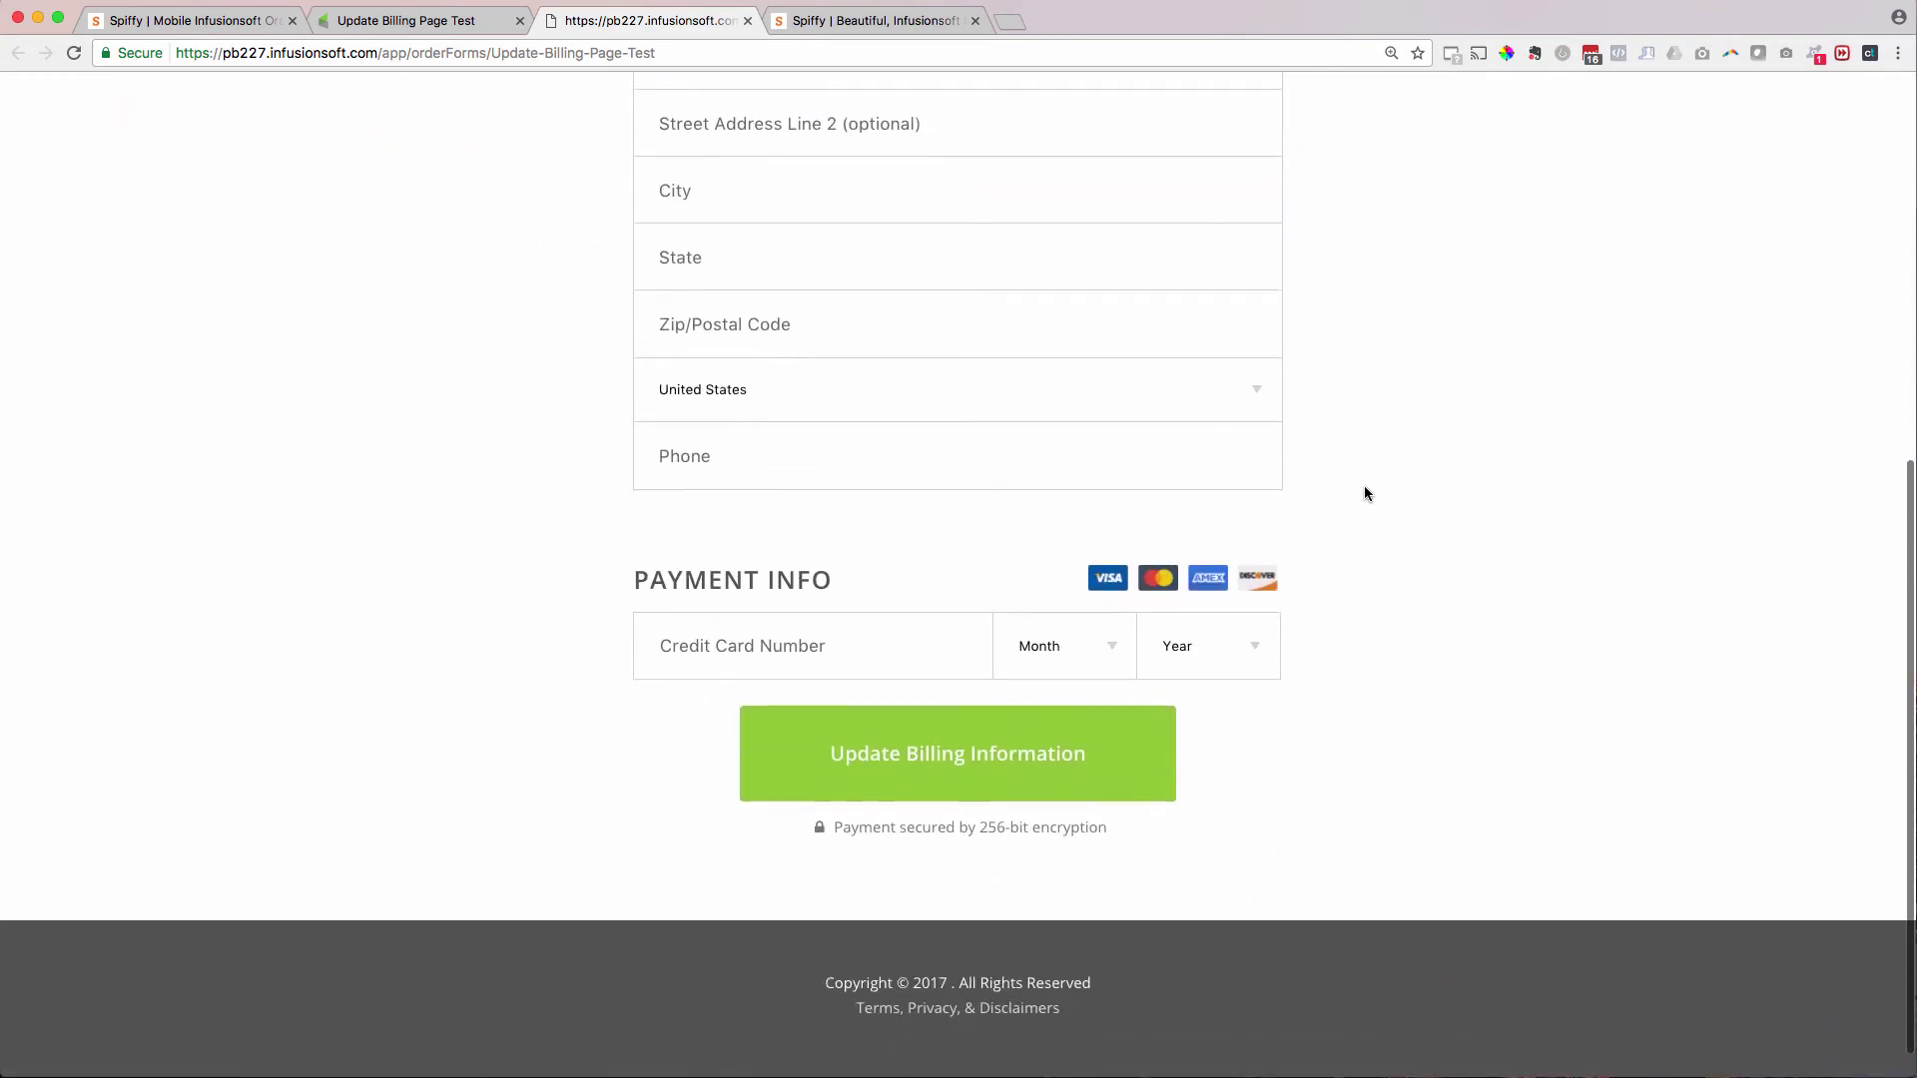
pyautogui.scroll(4, 1364, 493)
pyautogui.scroll(-4, 1364, 493)
pyautogui.scroll(3, 1364, 494)
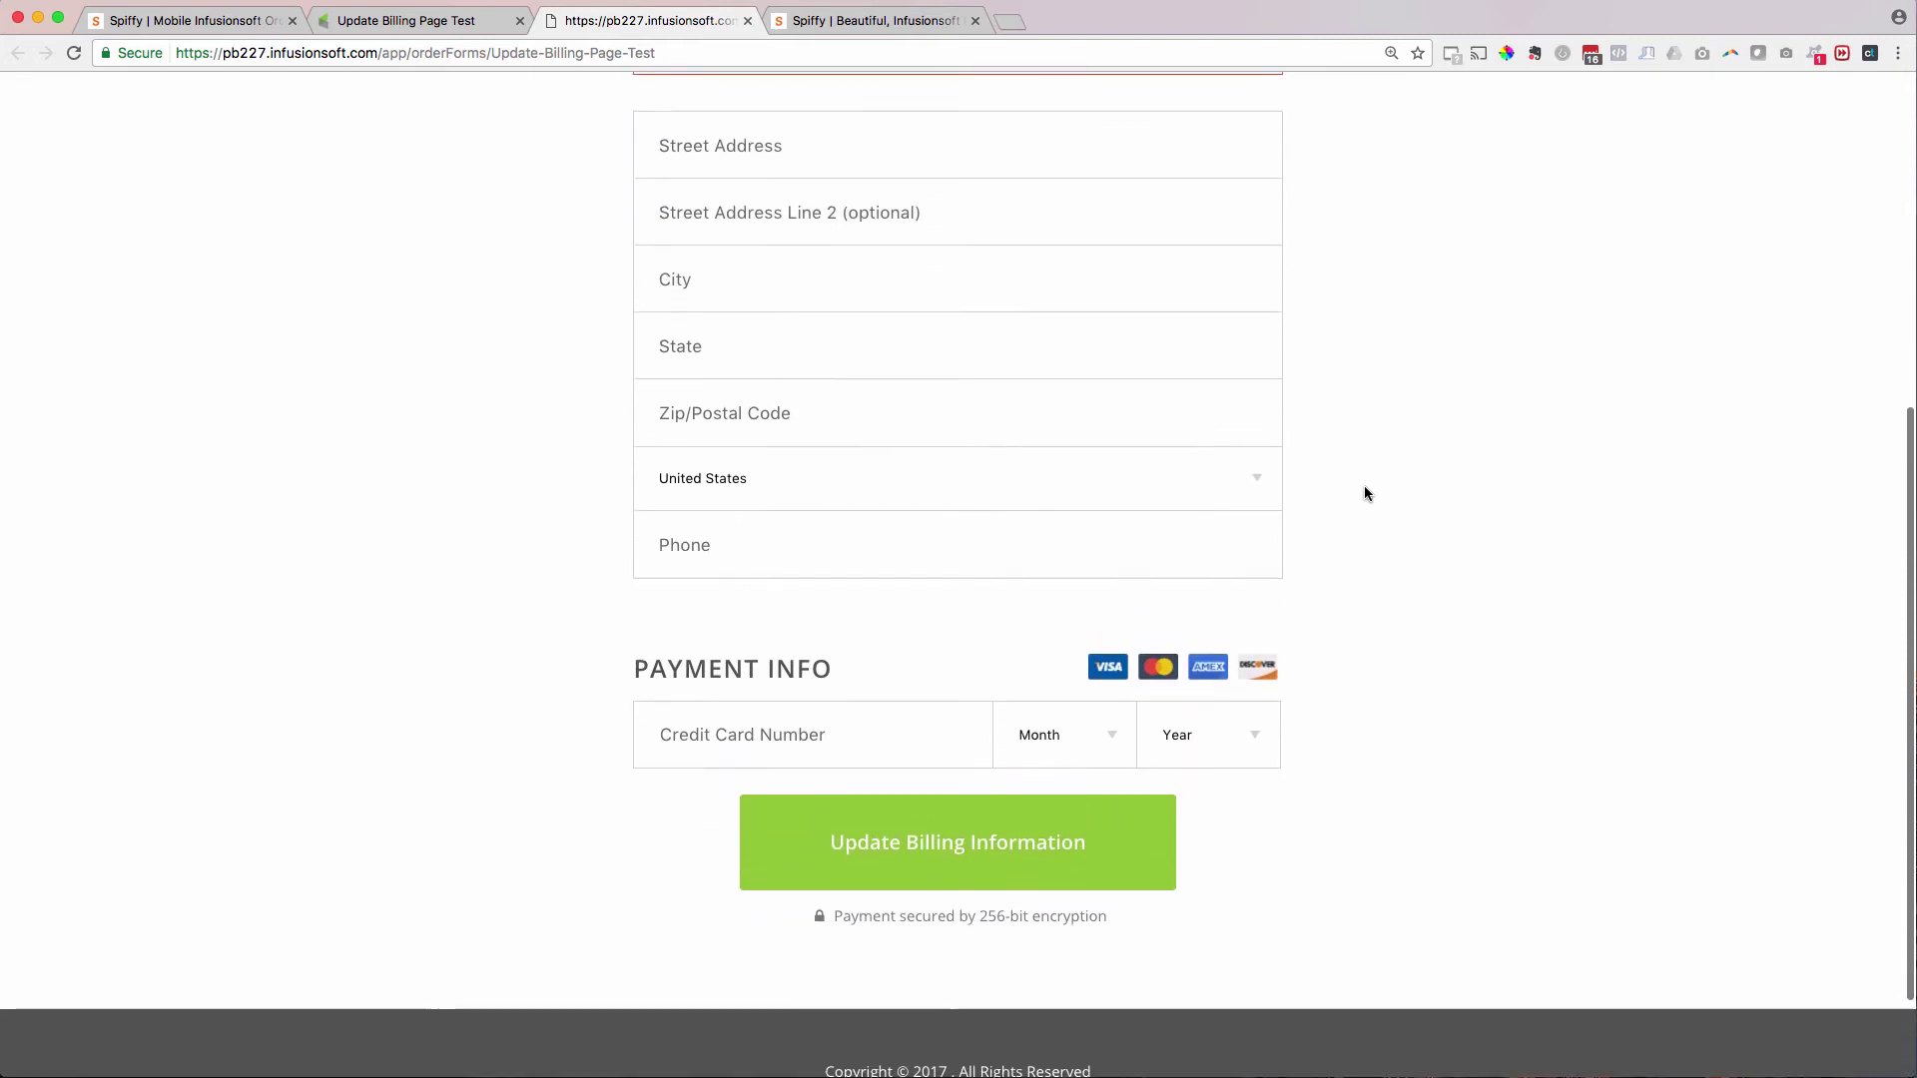
pyautogui.scroll(-2, 1451, 579)
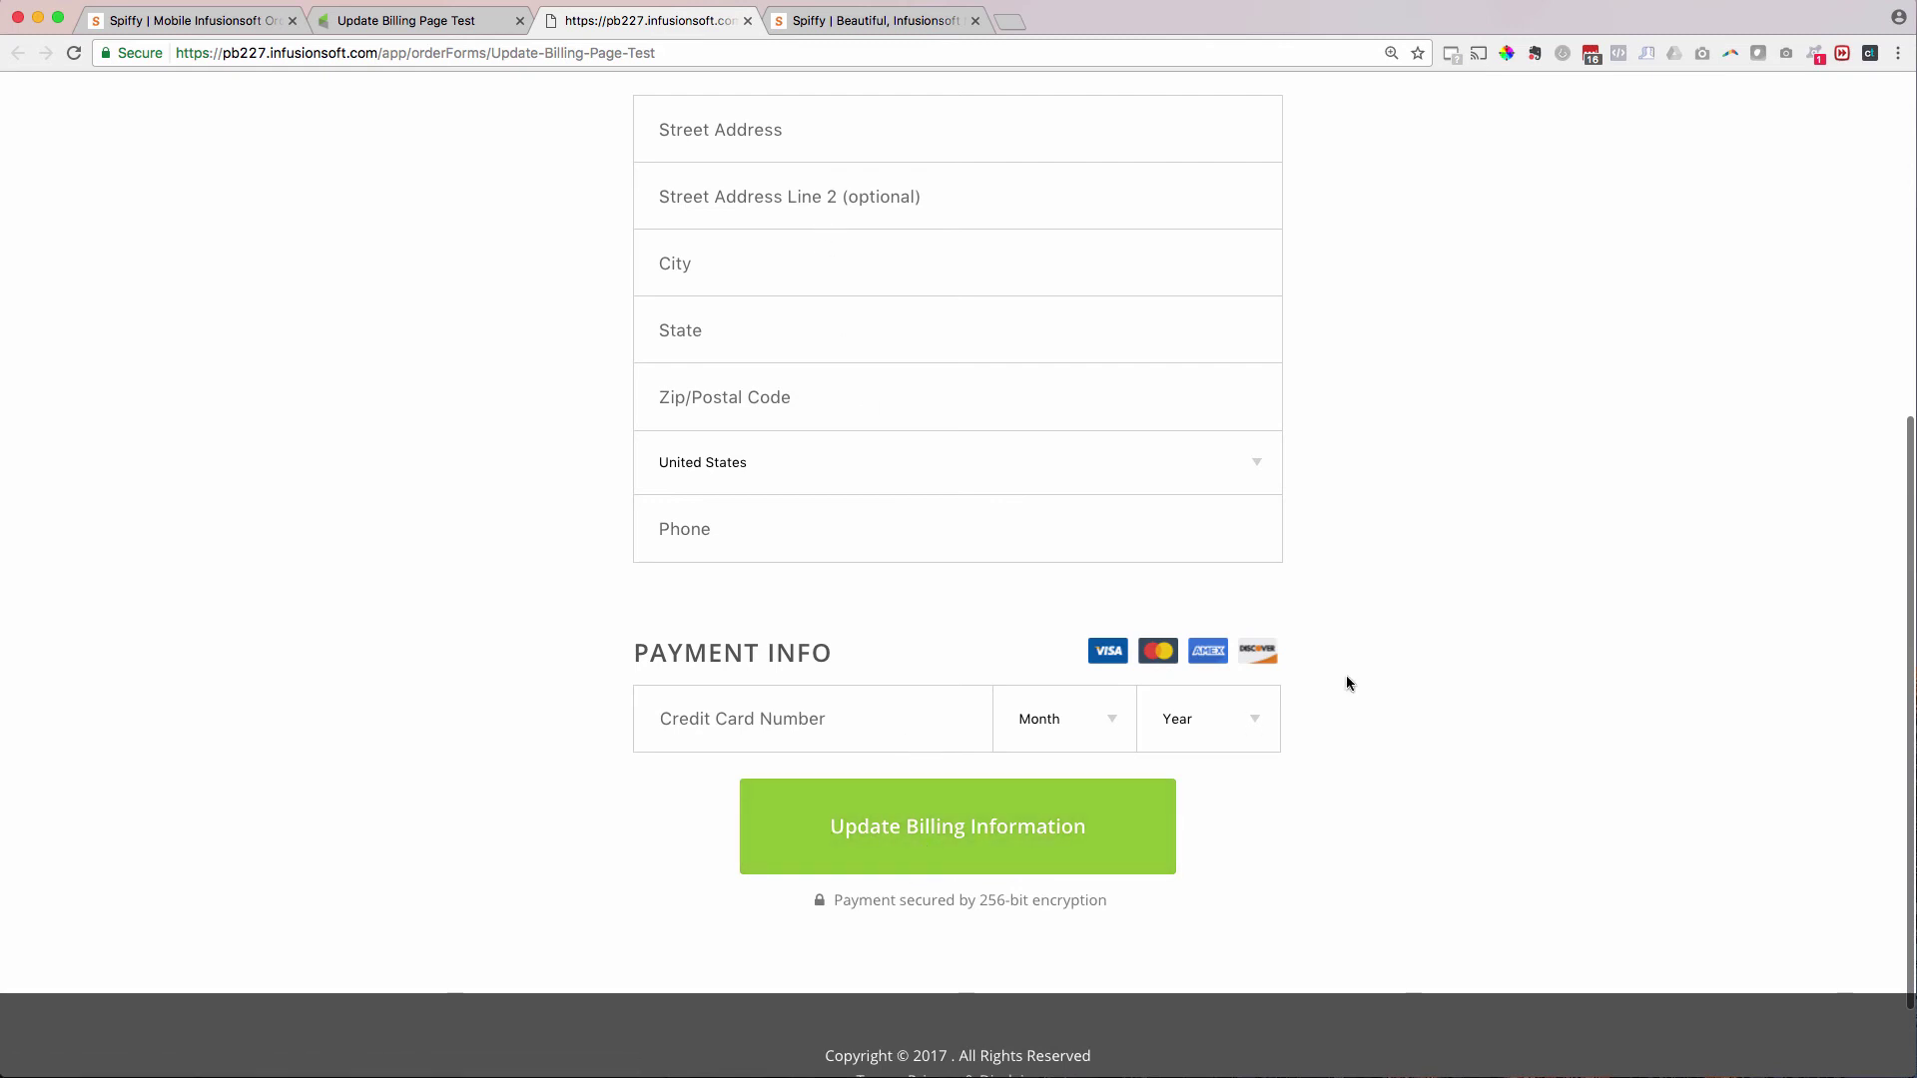
# - Finish reviewing the billing form and return to the Spiffy homepage
pyautogui.scroll(6, 1347, 679)
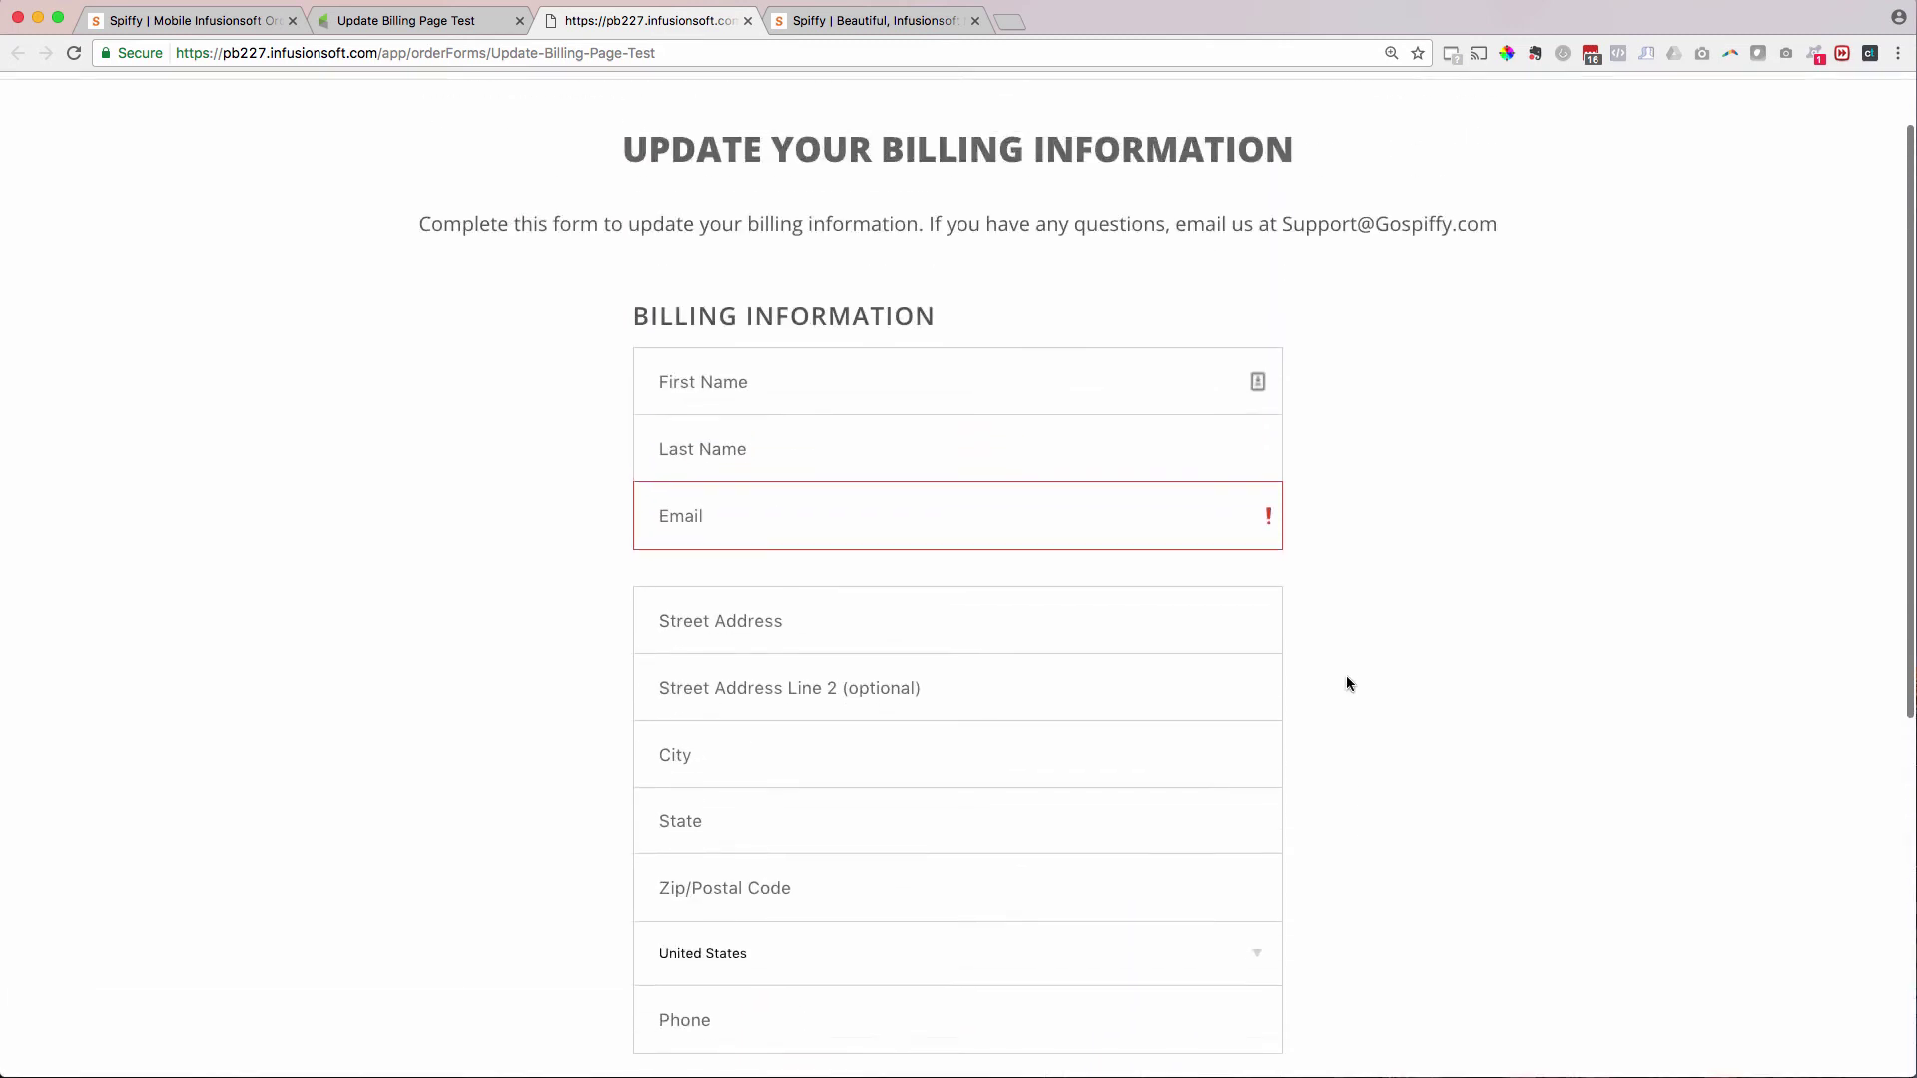
pyautogui.scroll(-5, 1347, 683)
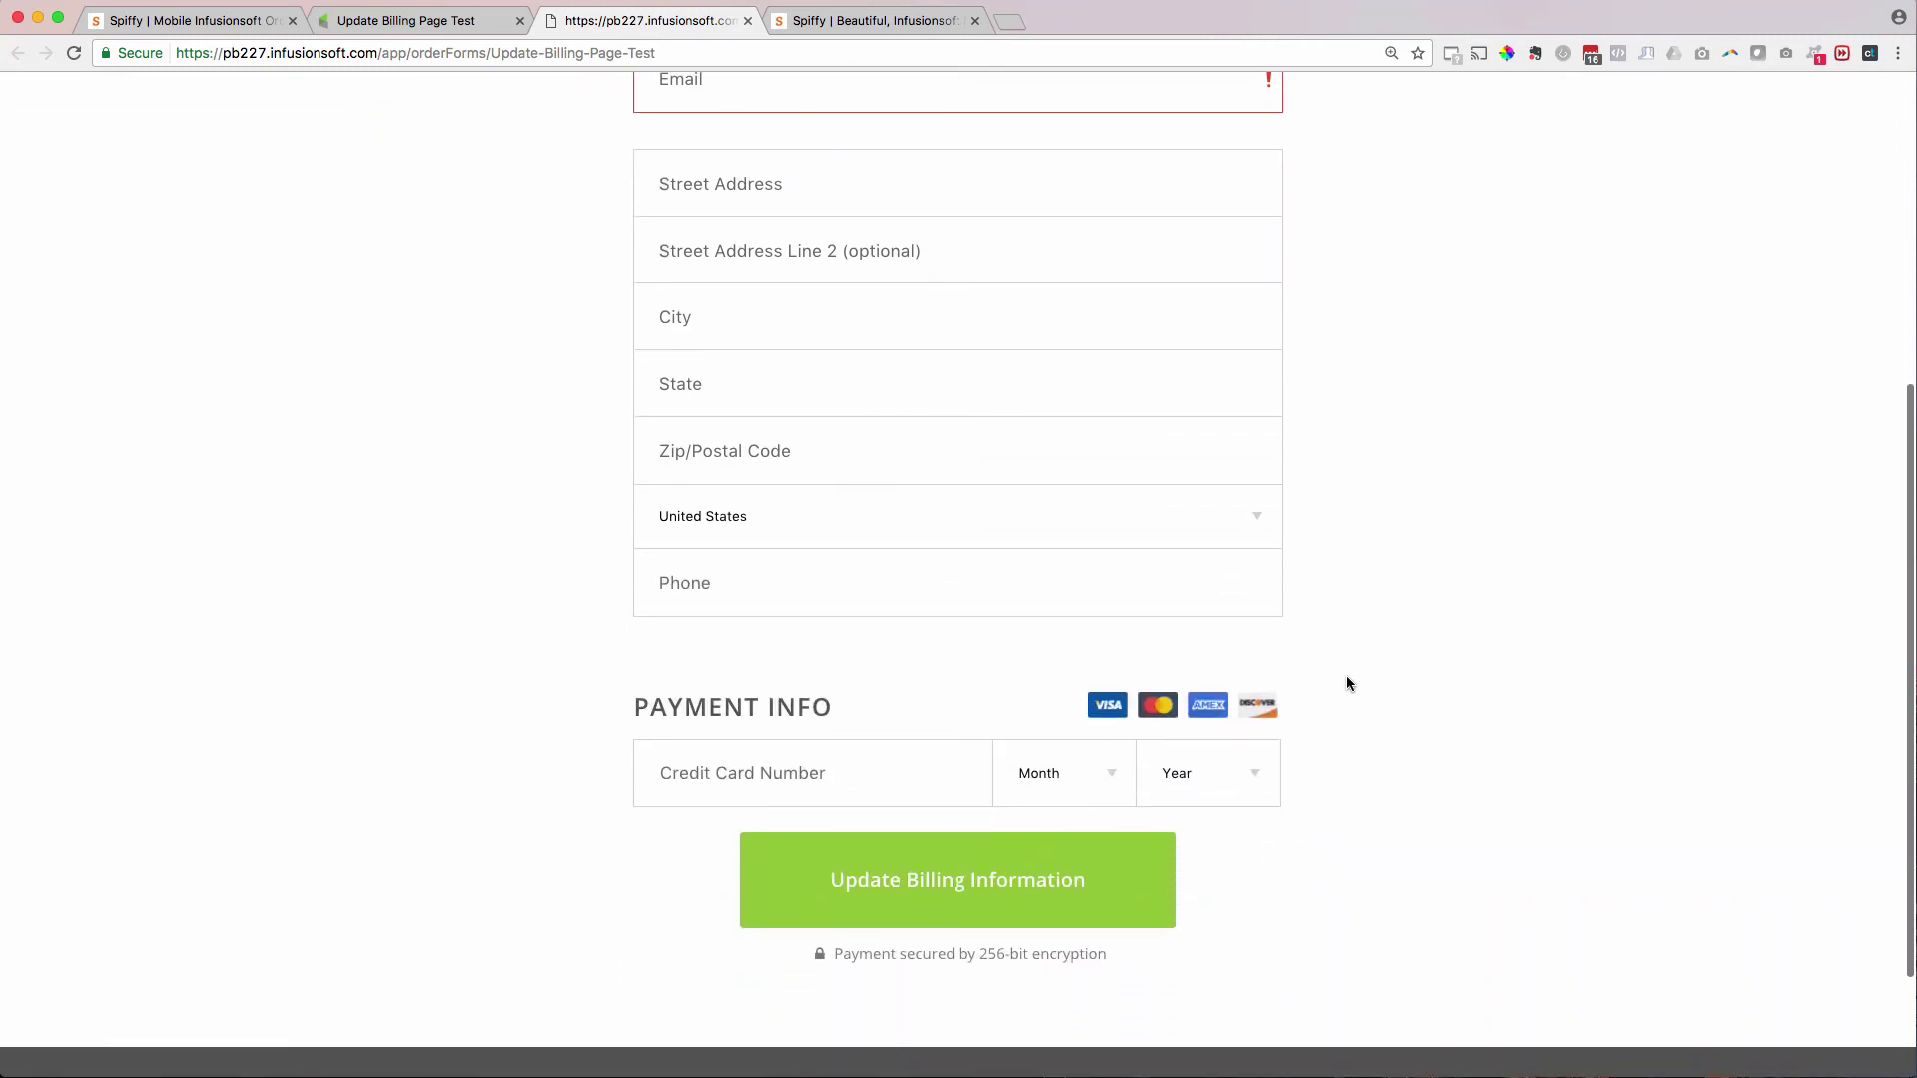
pyautogui.scroll(-2, 1339, 631)
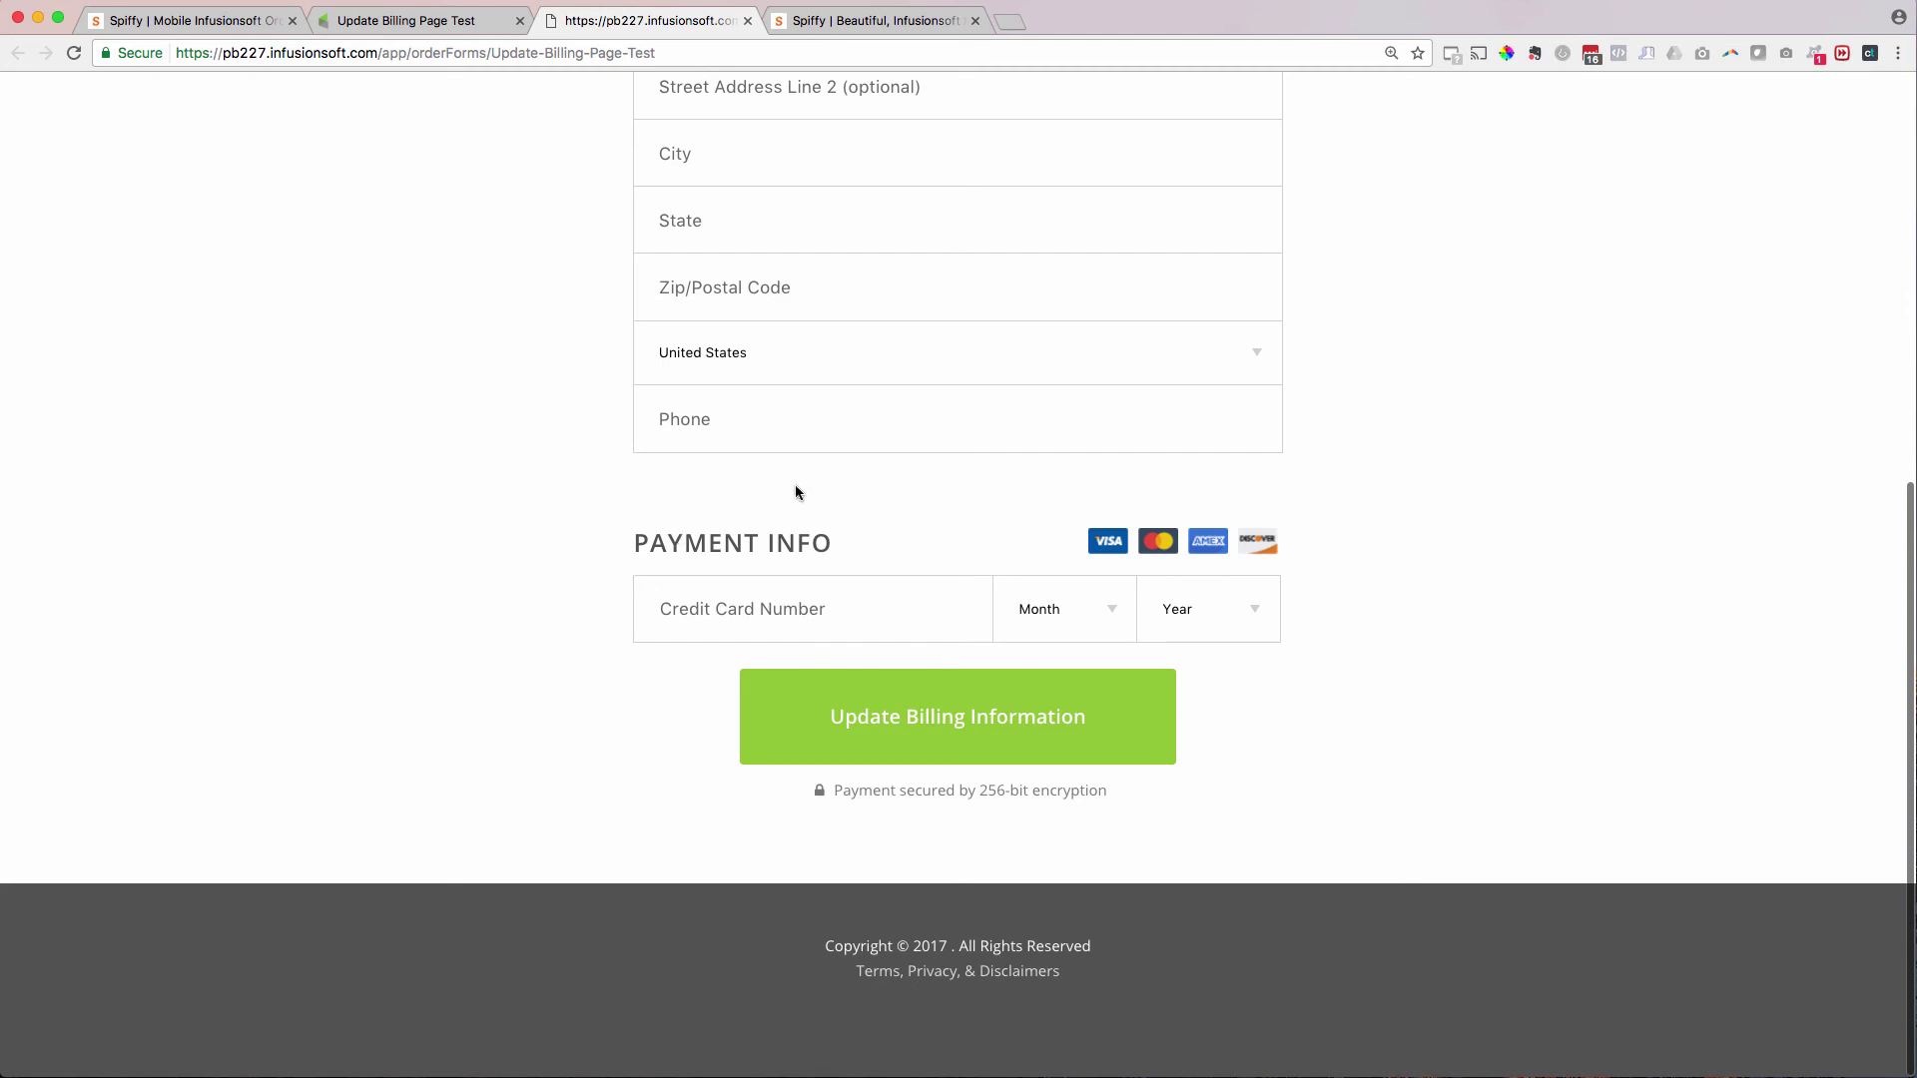
pyautogui.scroll(7, 1405, 473)
pyautogui.scroll(-4, 1404, 473)
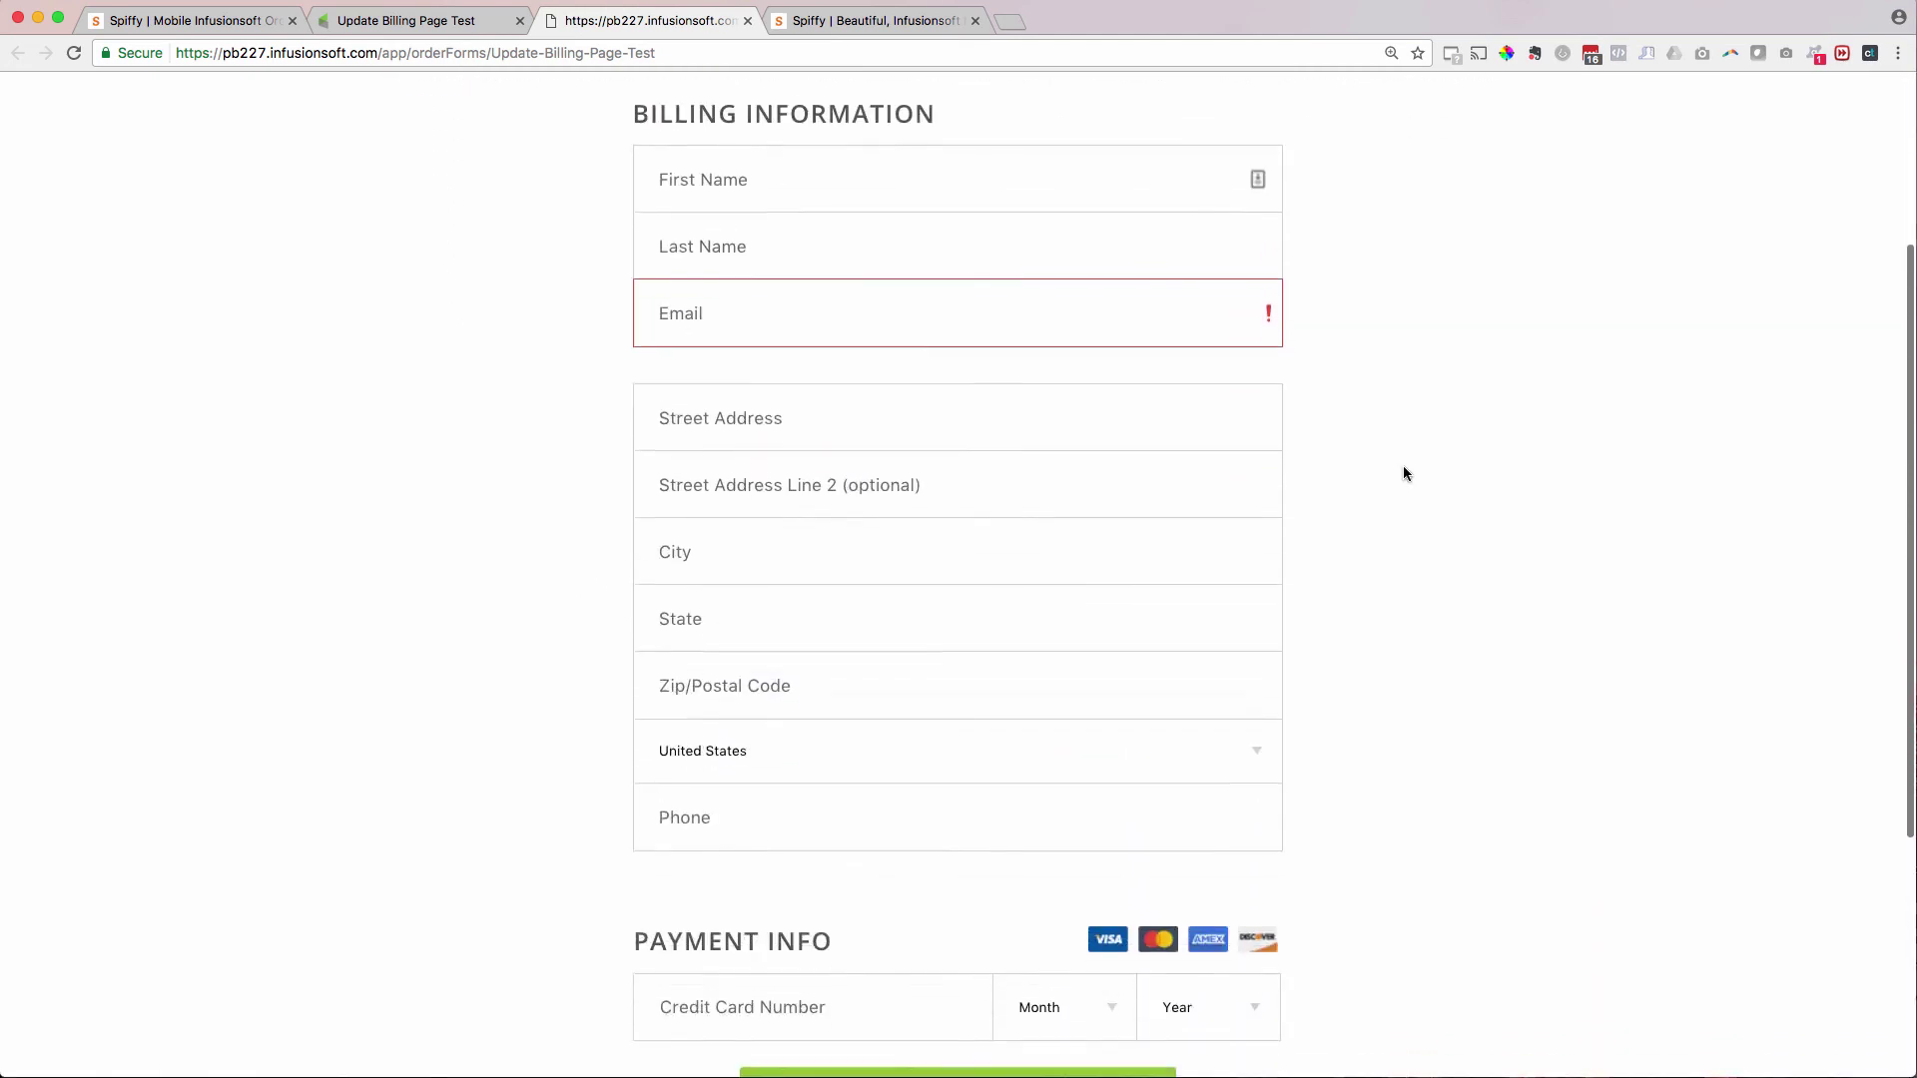
pyautogui.scroll(-3, 1404, 473)
pyautogui.scroll(6, 1404, 473)
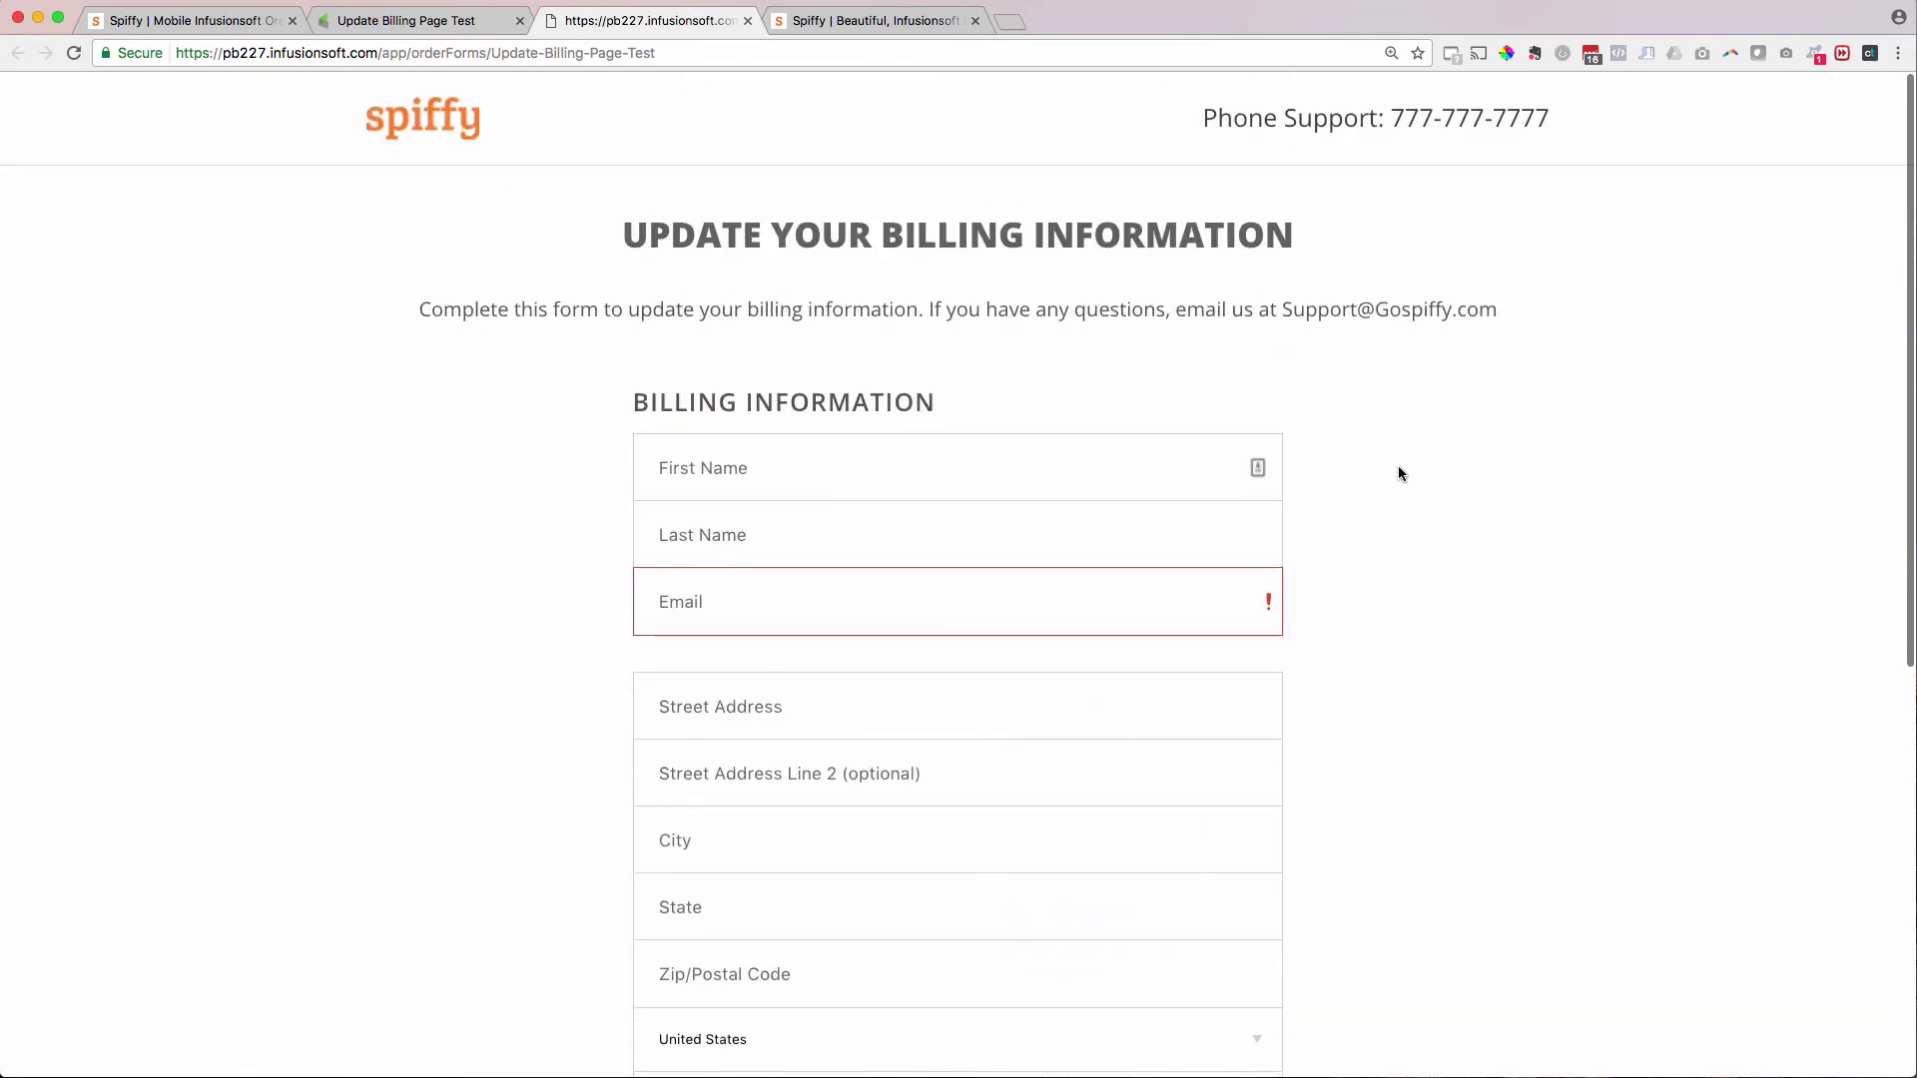
pyautogui.click(859, 20)
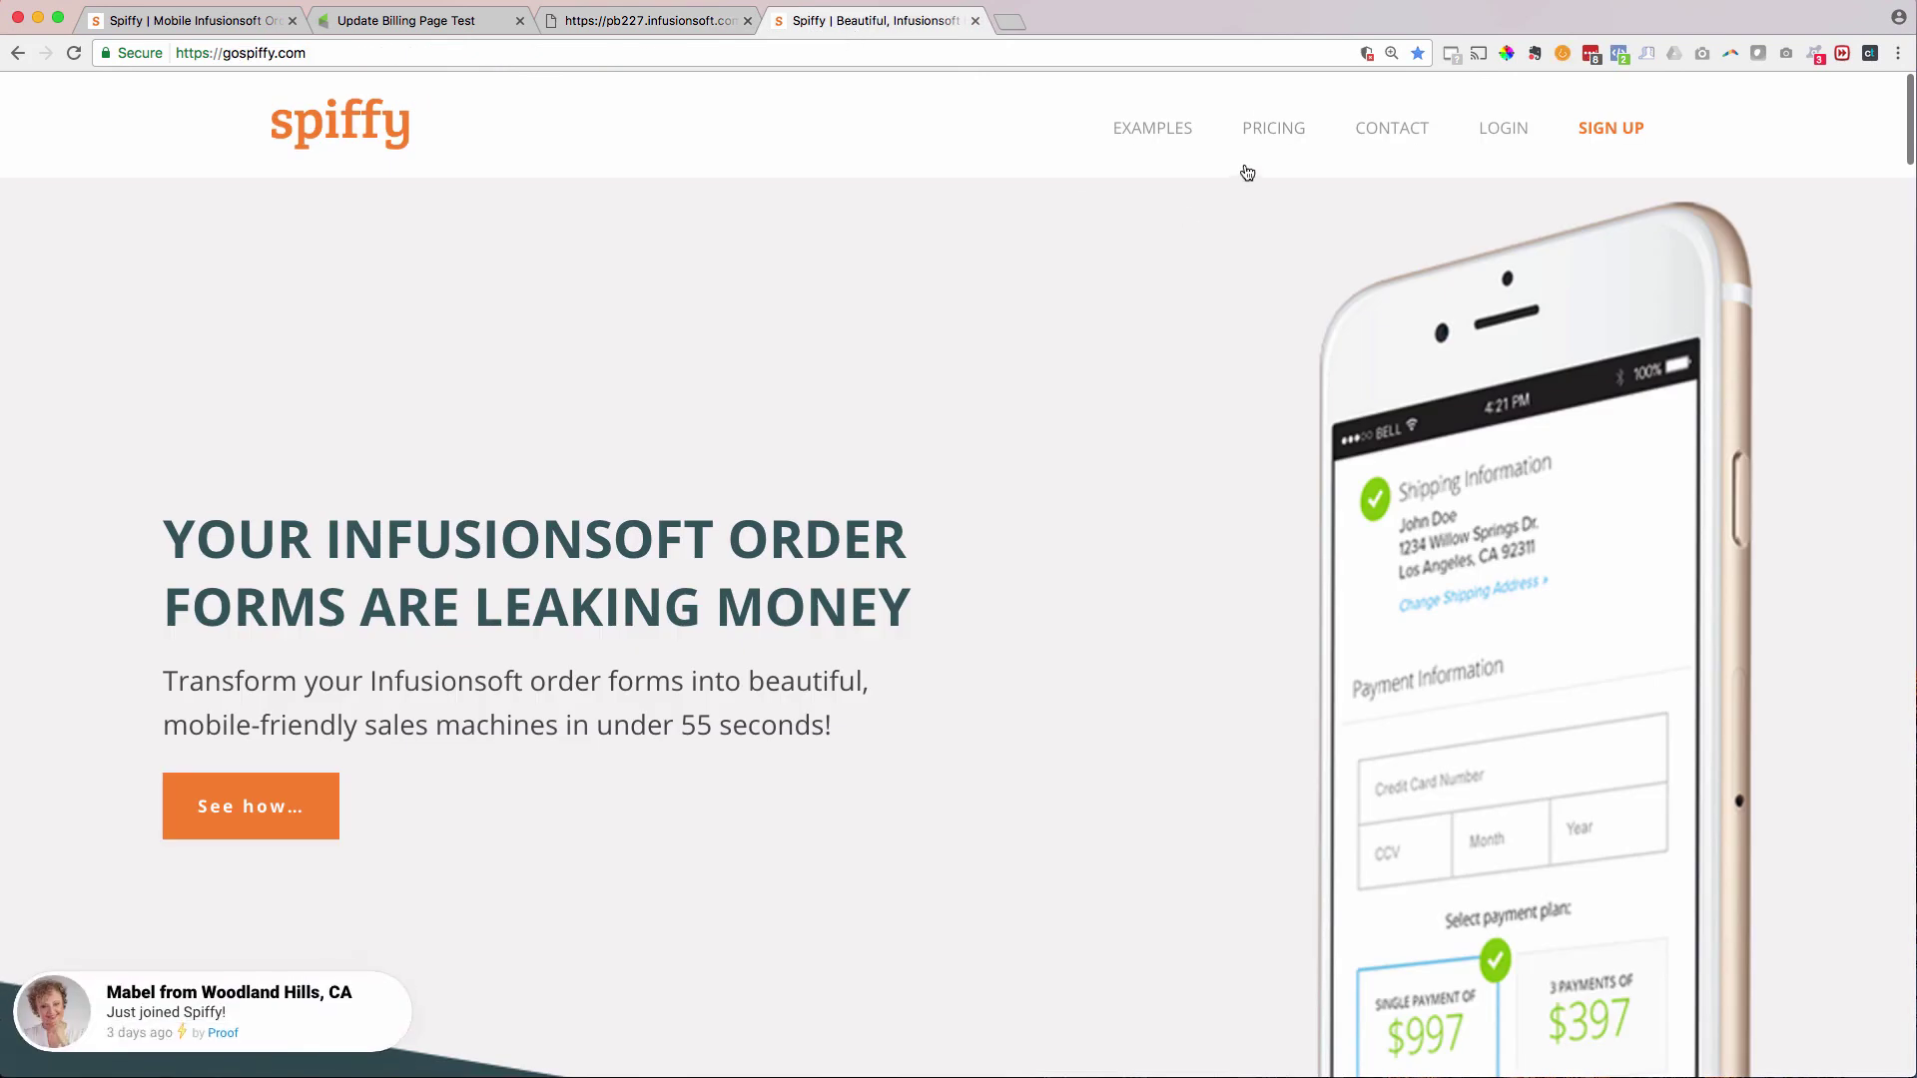